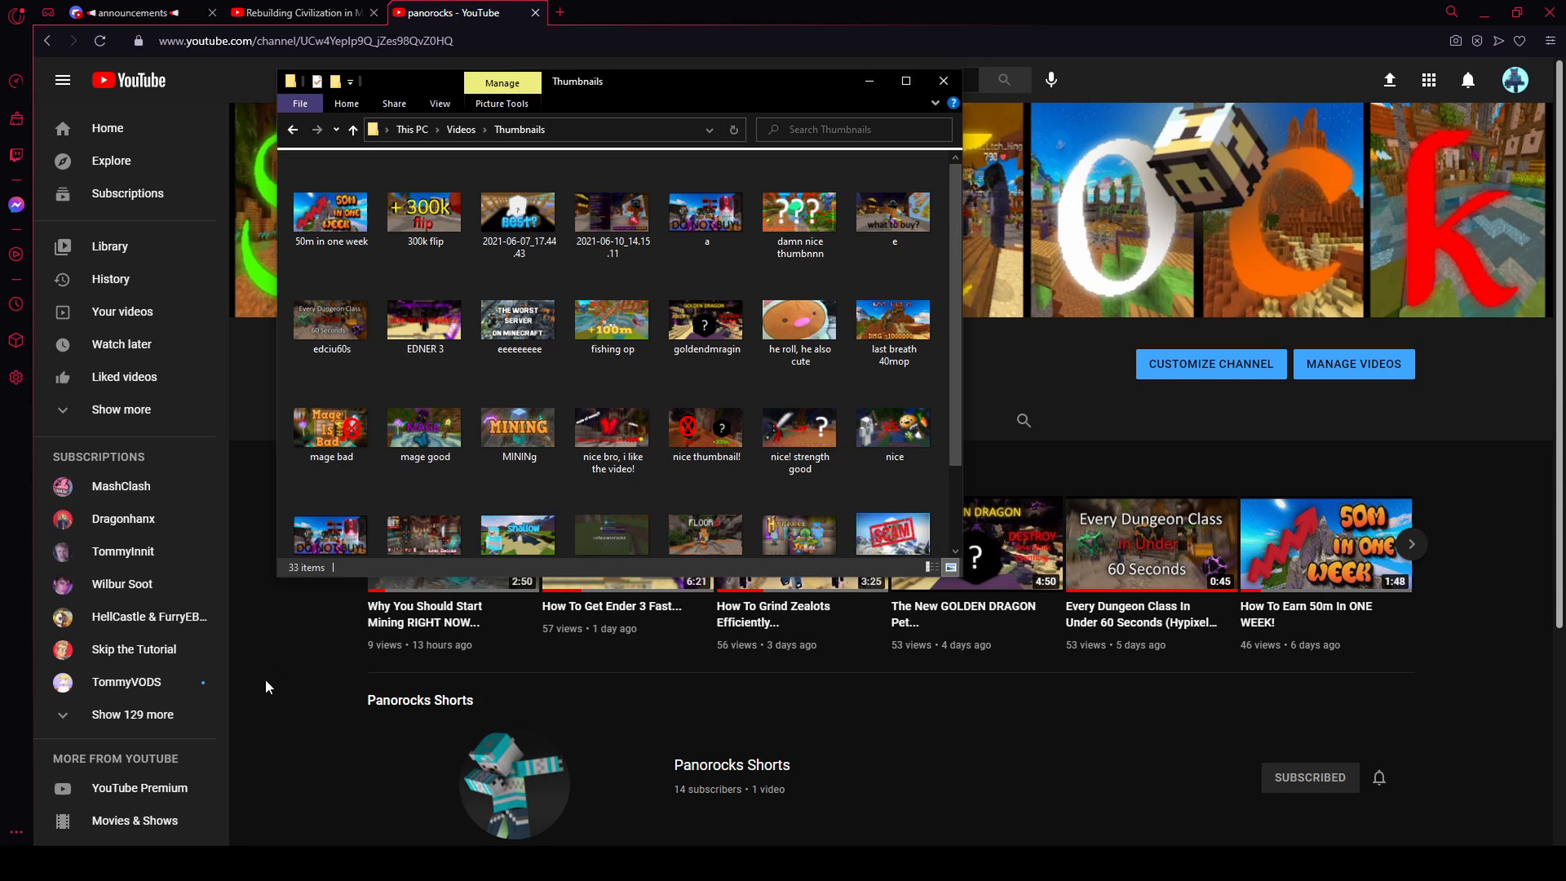
- Open the YouTube channel's list of uploaded videos and look through their thumbnails
scroll(266, 679, "up", 1)
scroll(331, 468, "down", 1)
left_click(281, 656)
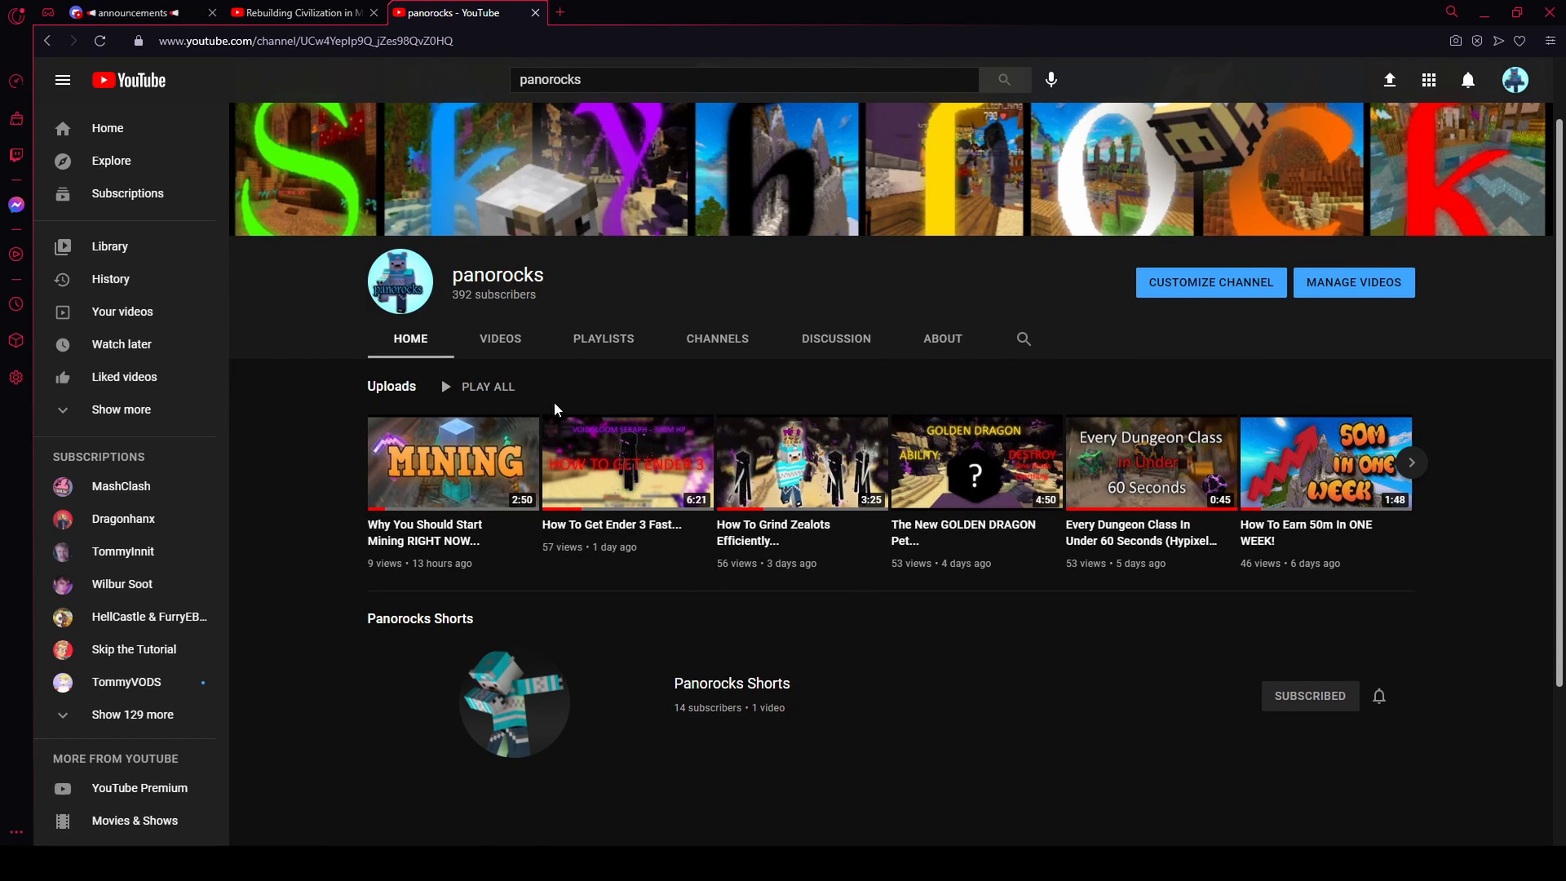
left_click(499, 341)
scroll(575, 560, "down", 10)
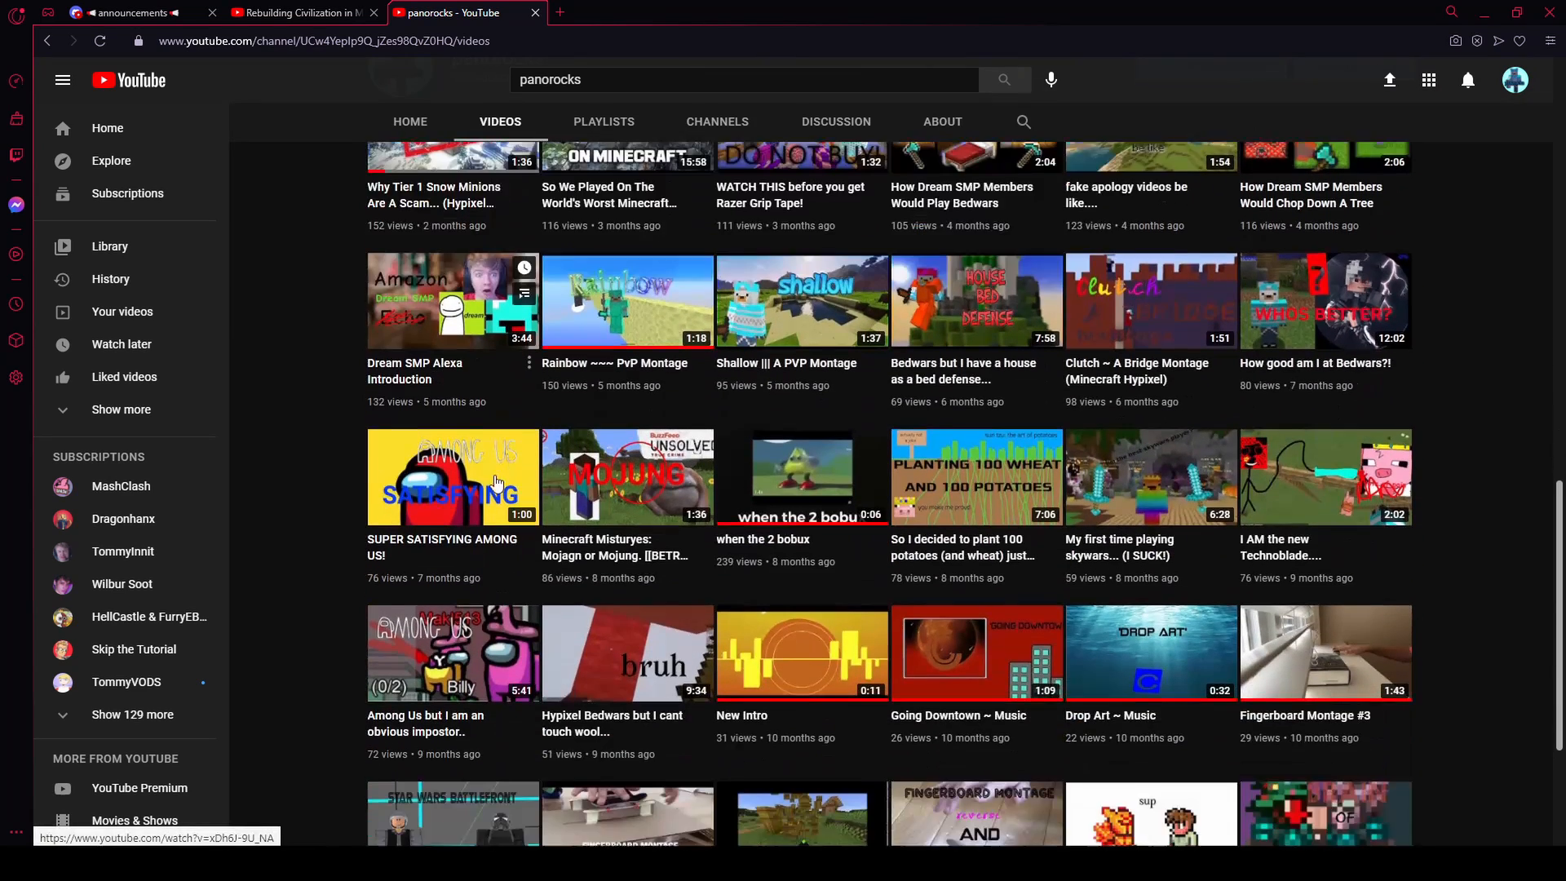
scroll(575, 560, "up", 15)
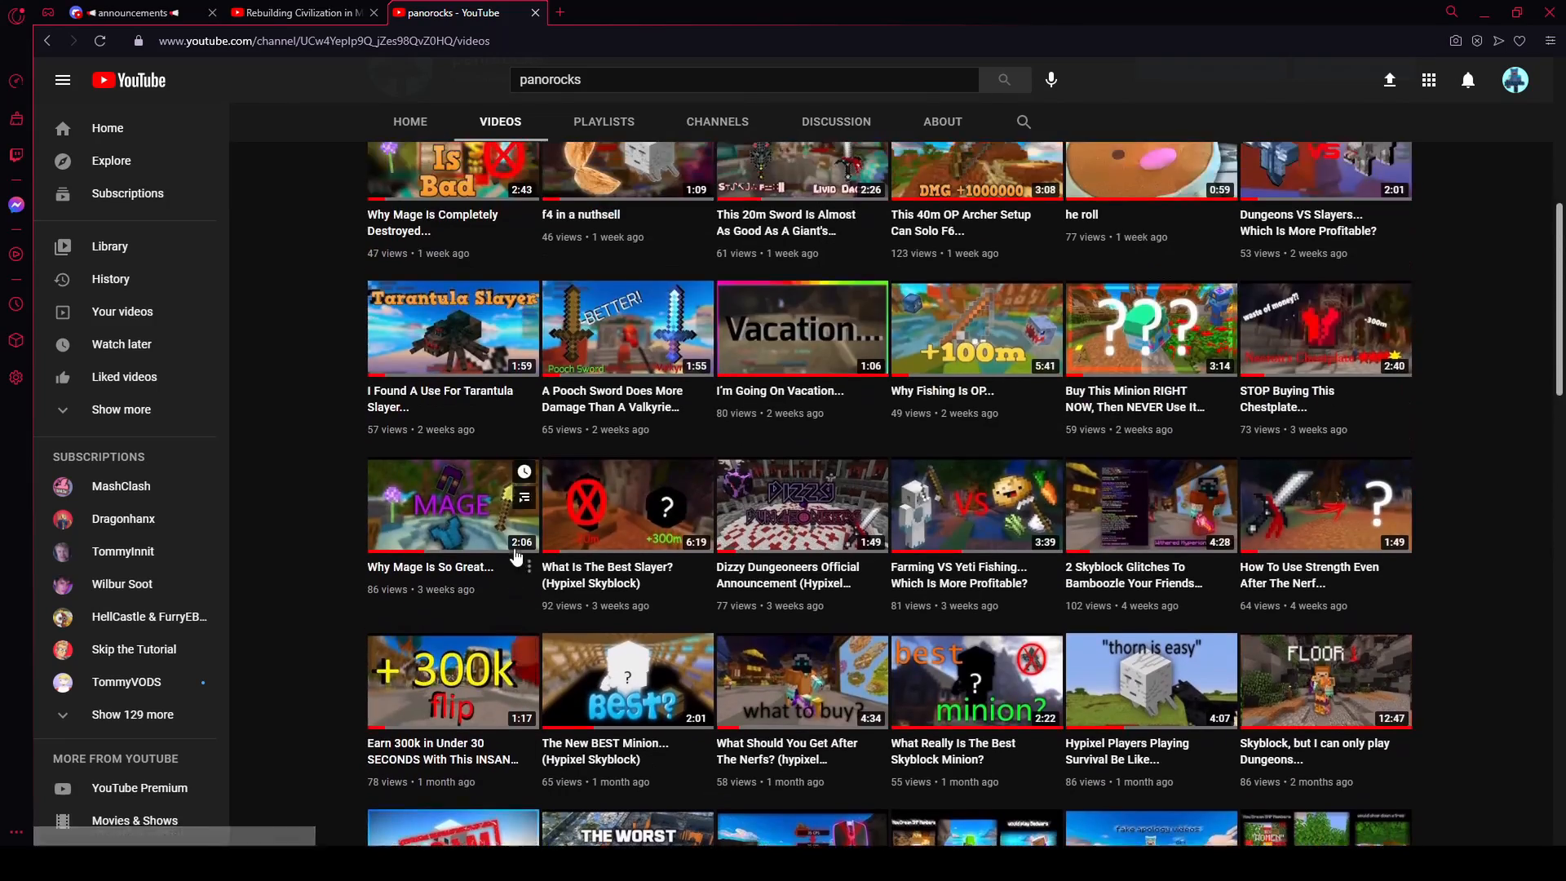
scroll(459, 589, "down", 5)
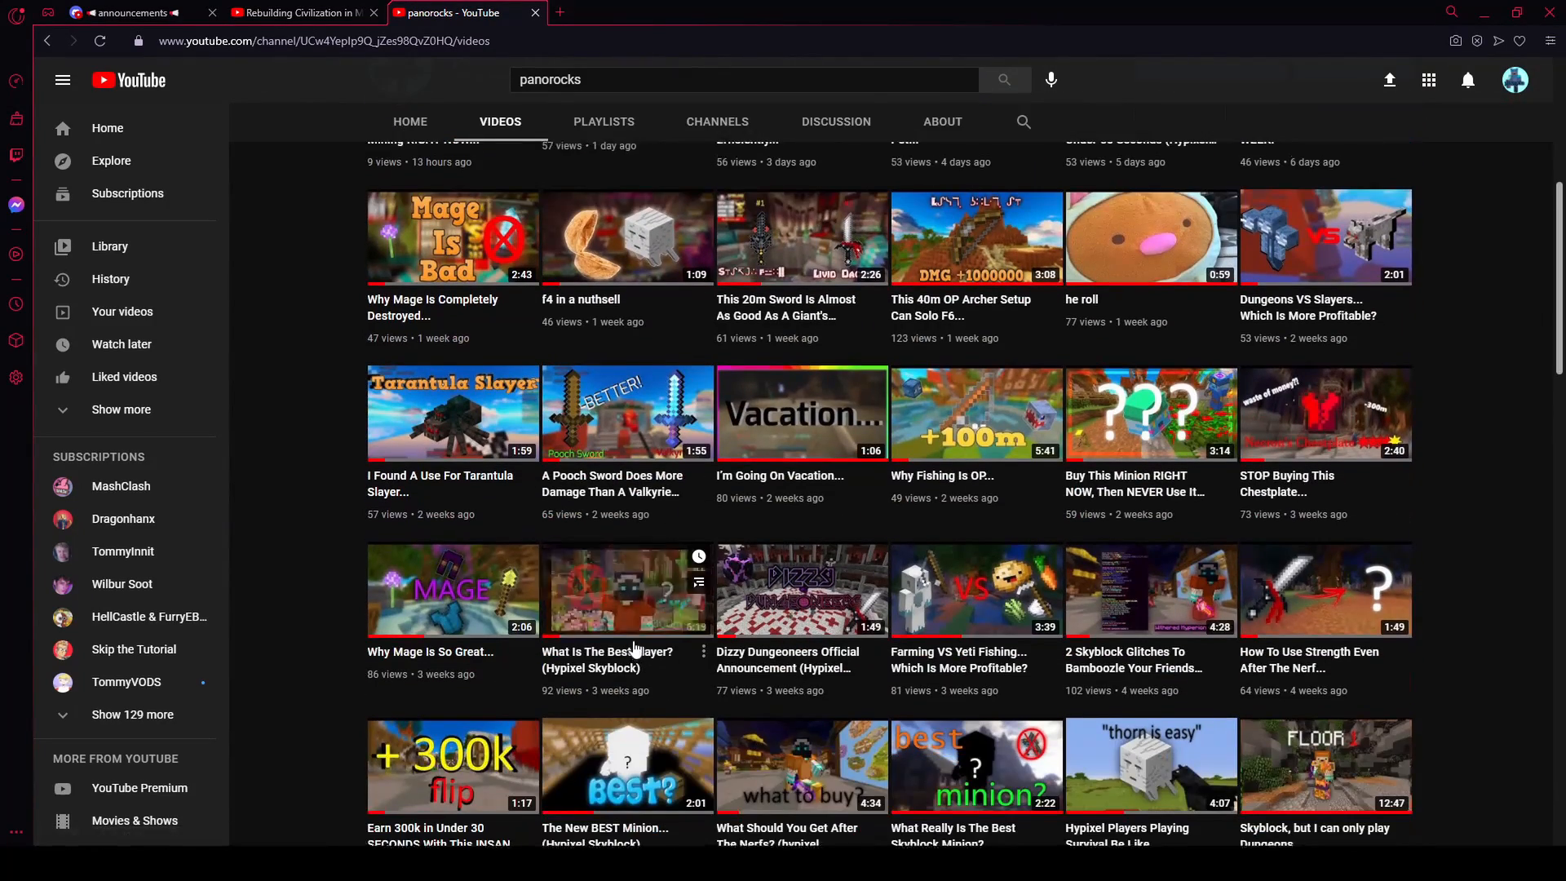
scroll(731, 769, "up", 3)
left_click(624, 863)
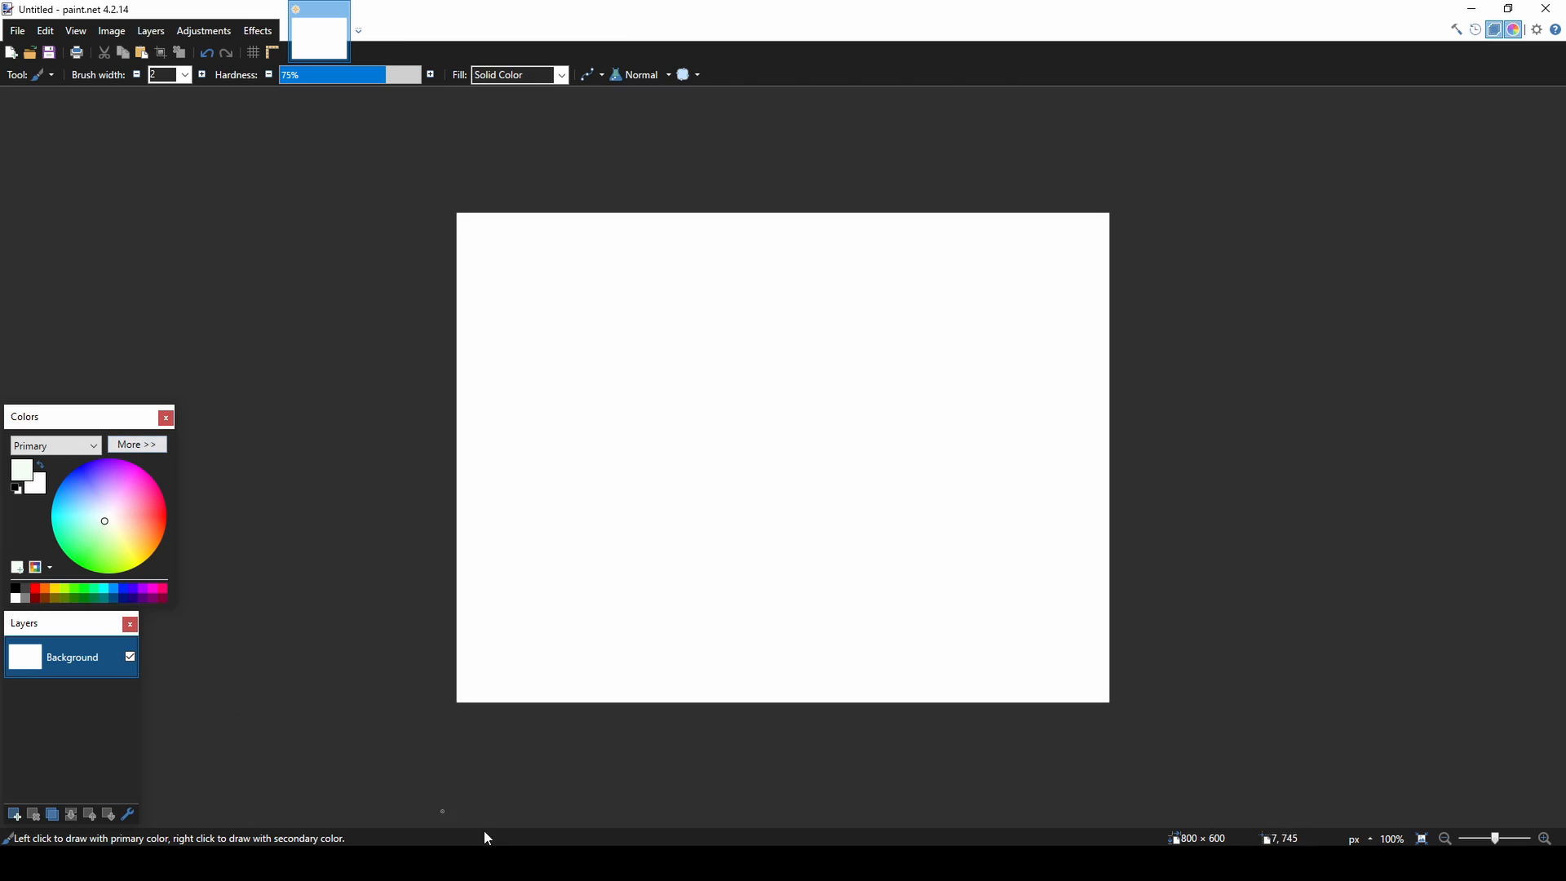
left_click(624, 863)
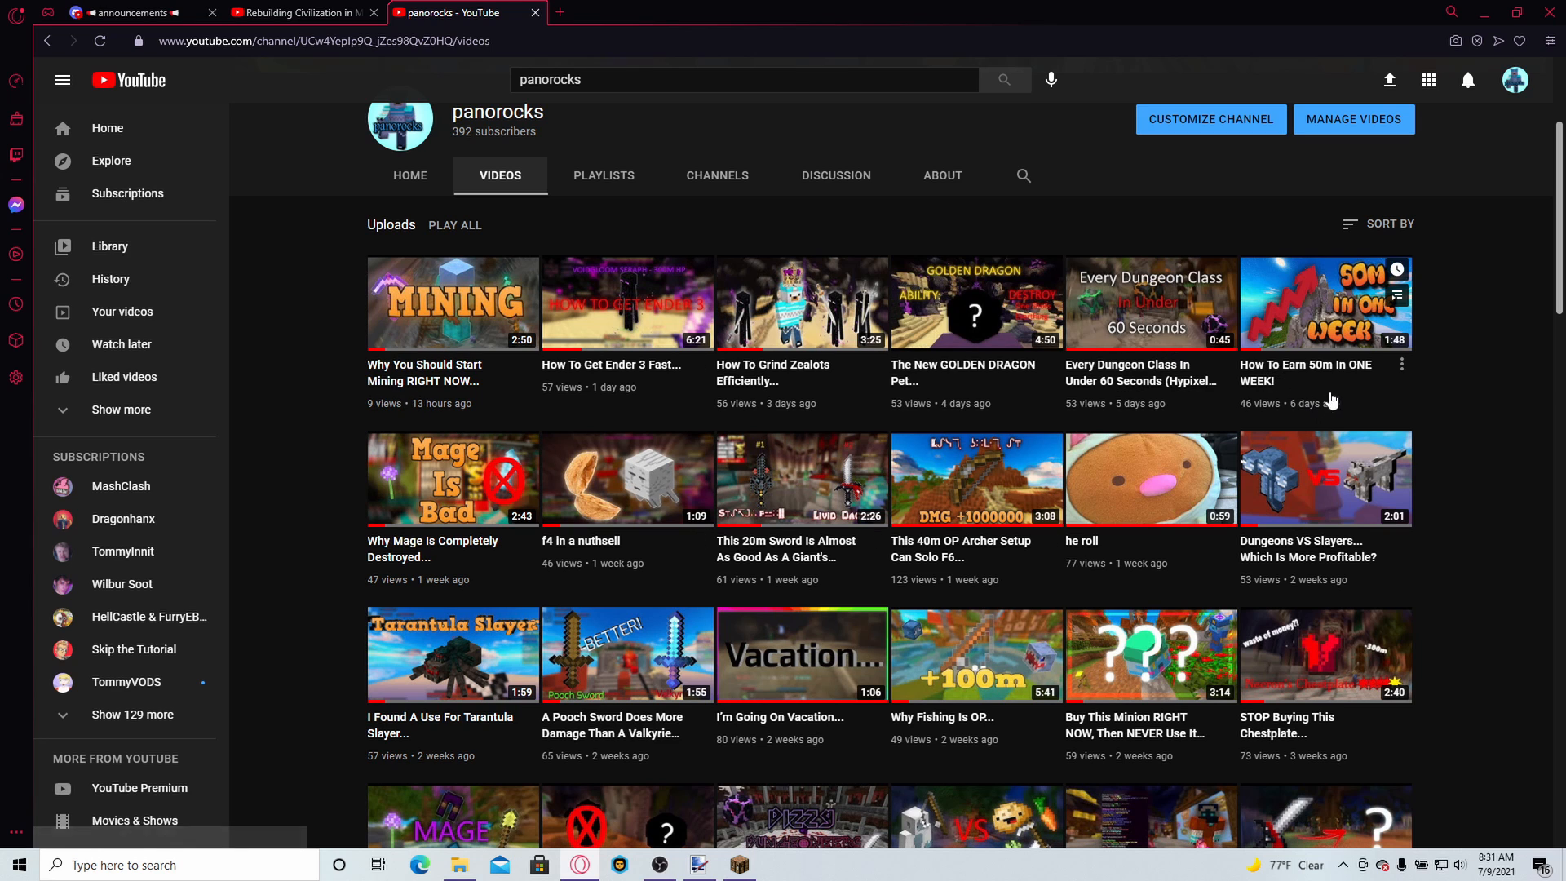
scroll(580, 326, "up", 3)
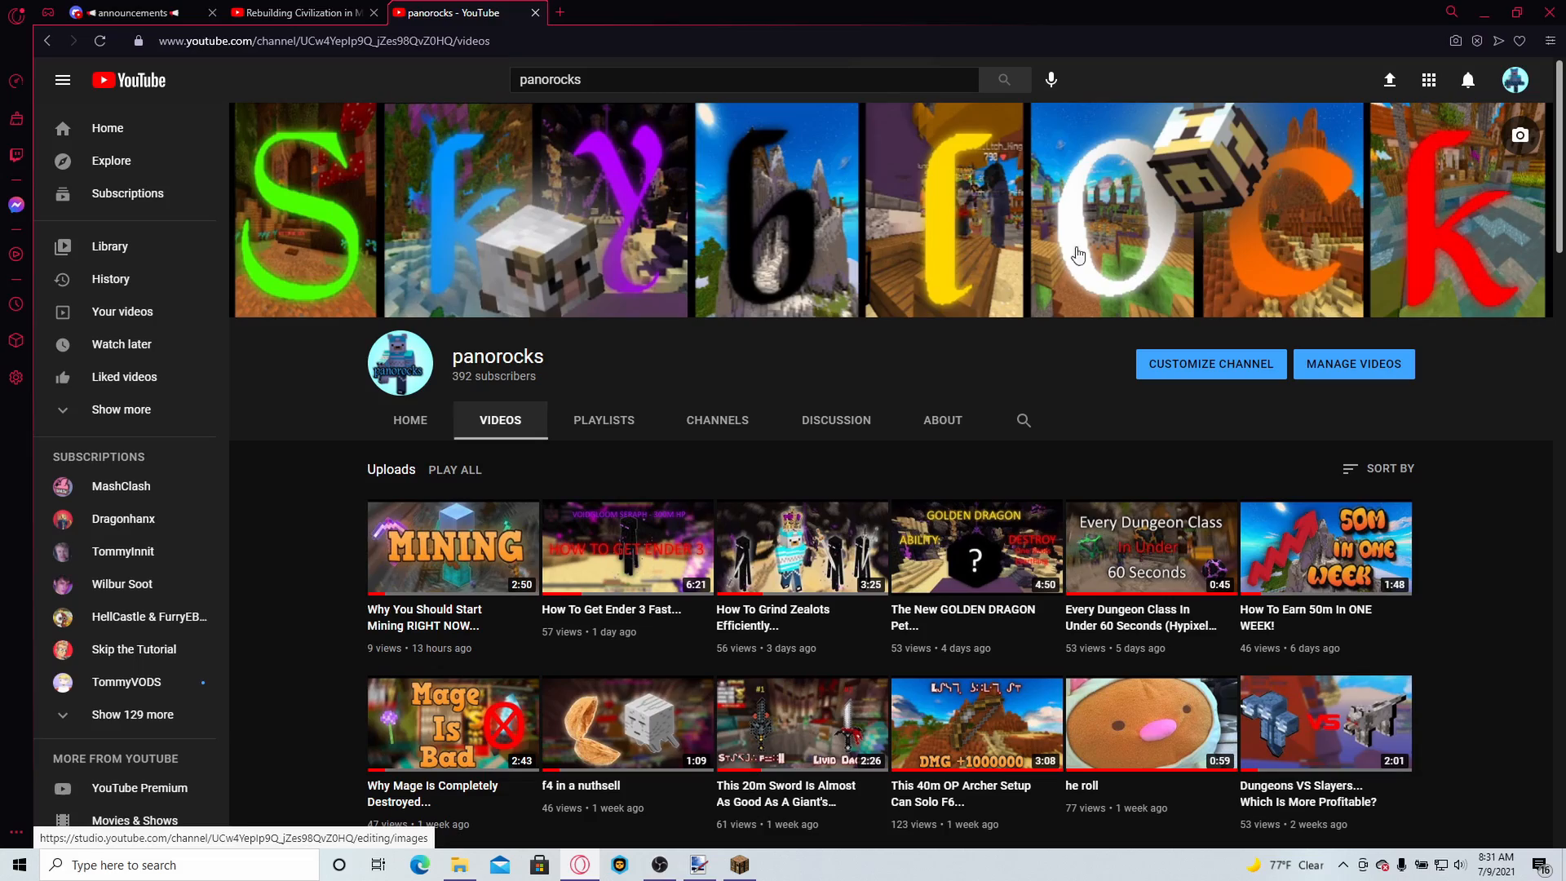
- Switch to Minecraft, walk to the Farm and capture a screenshot of the windmill with the game interface hidden
left_click(781, 236)
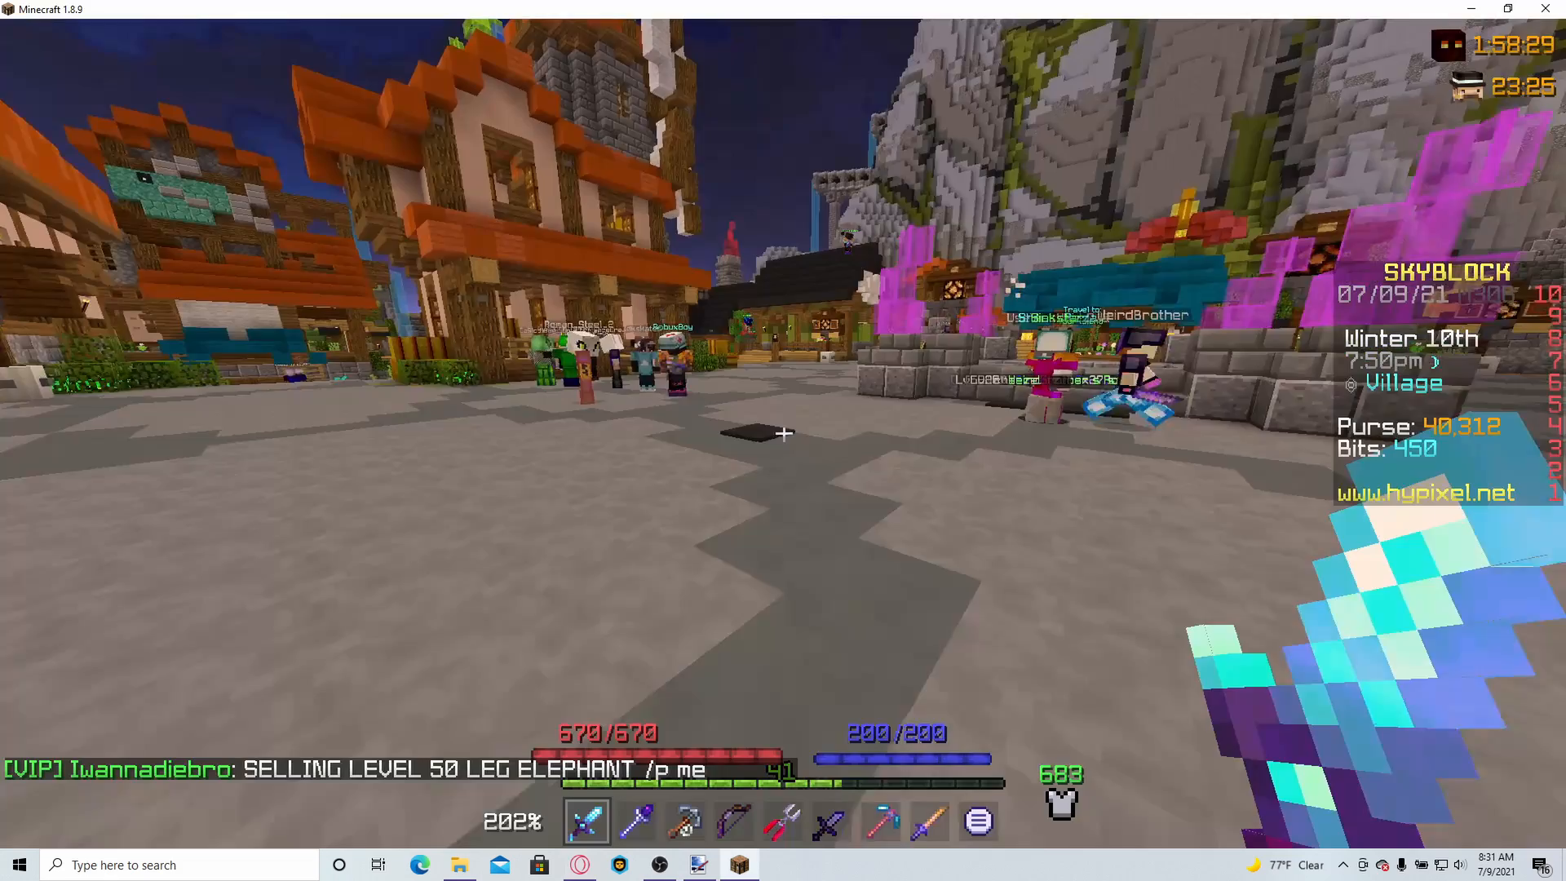
key("w")
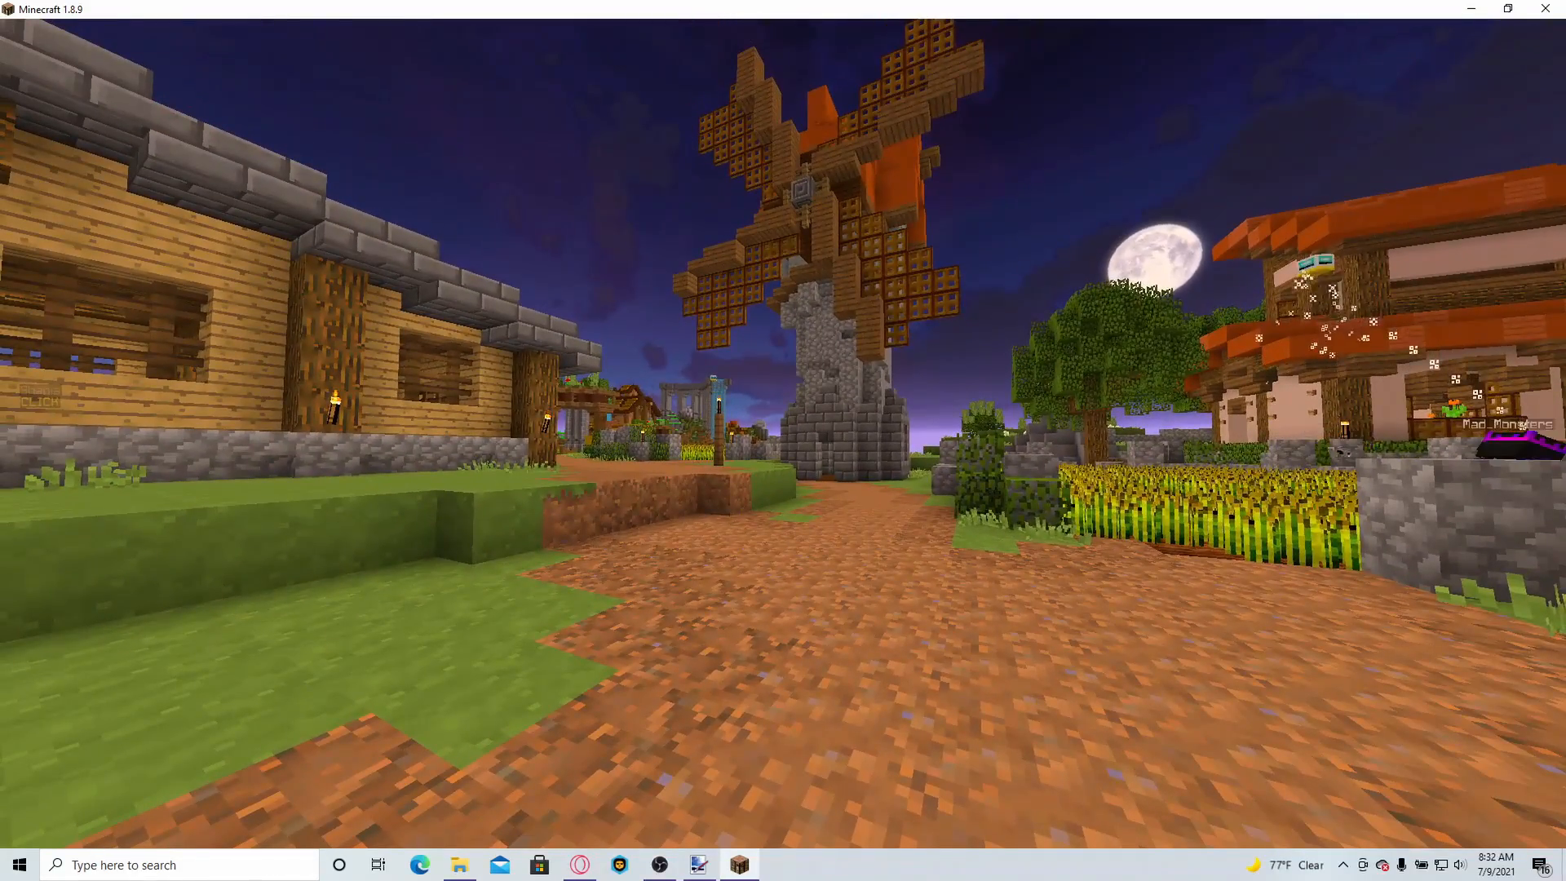
key("F1")
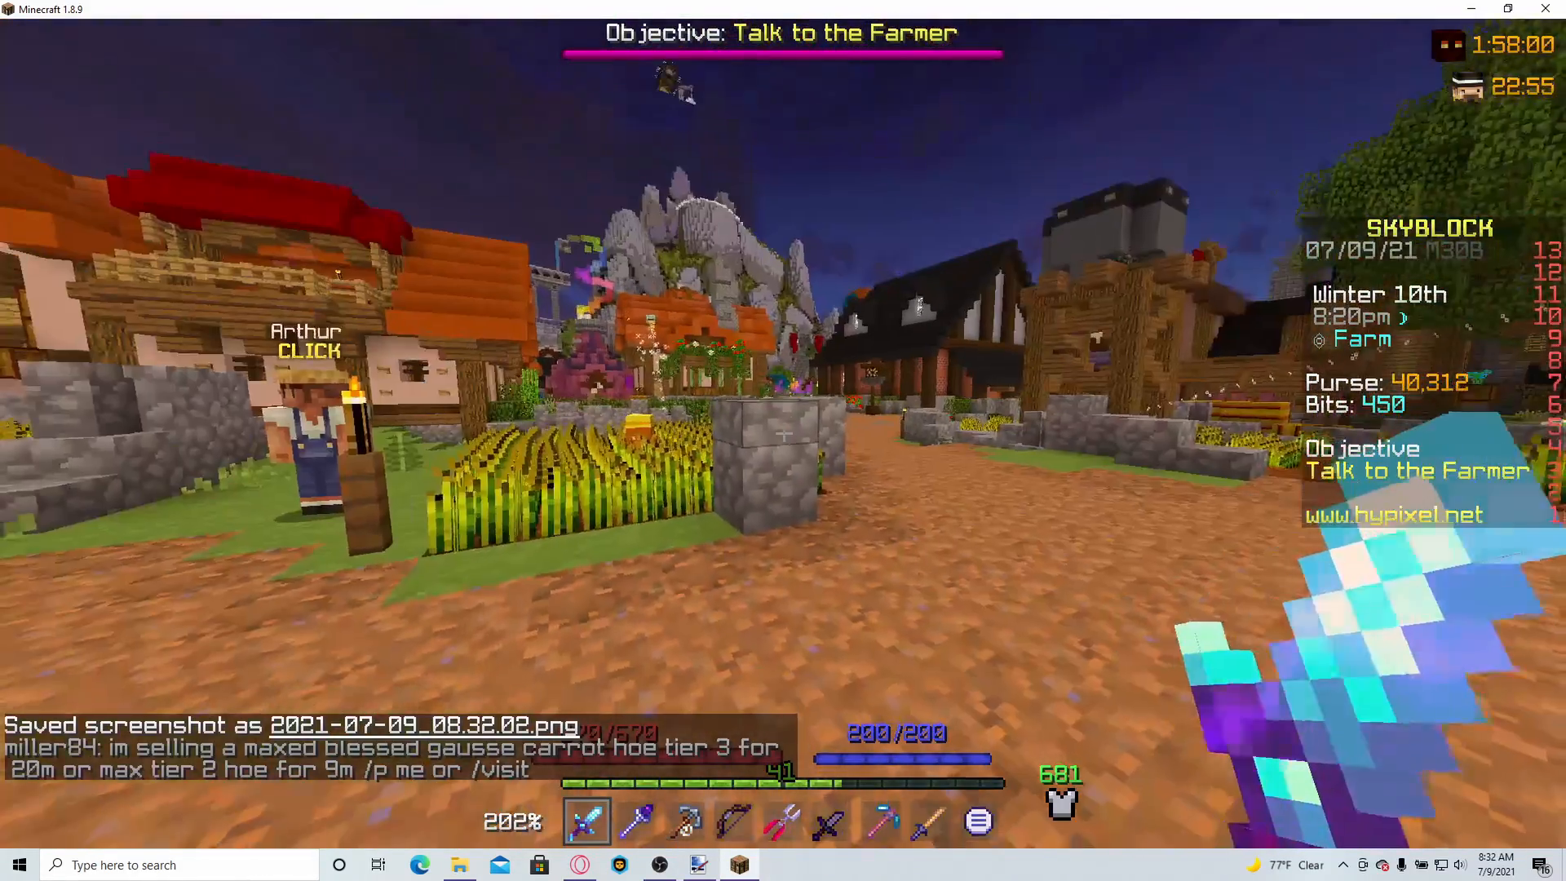
- Open the screenshots folder inside .minecraft from the %appdata% directory
key("t")
key("super+r")
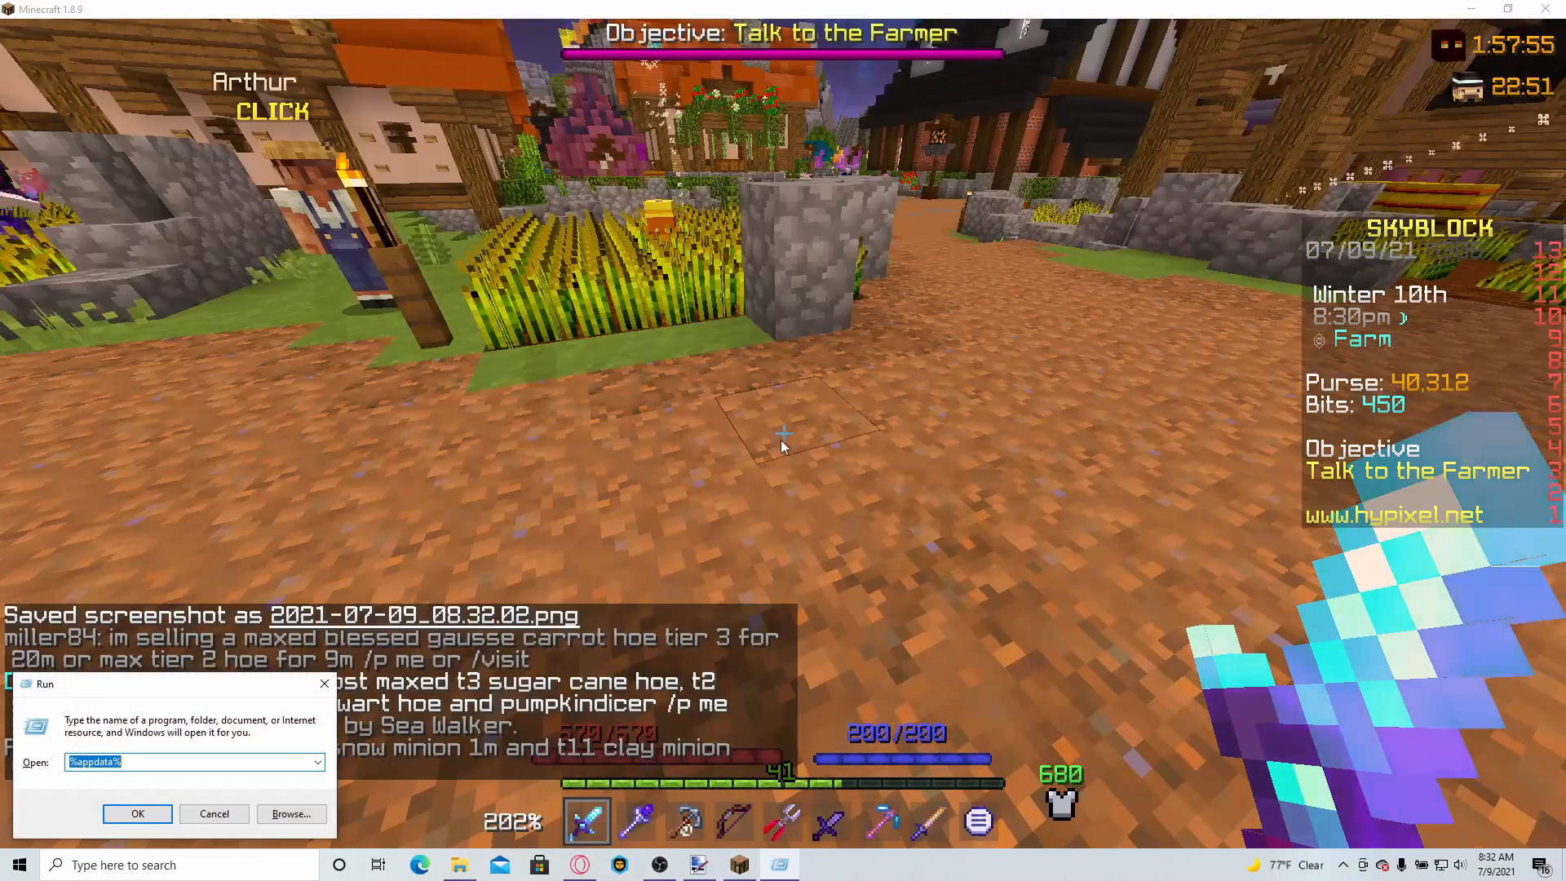
left_click(137, 814)
scroll(439, 310, "down", 2)
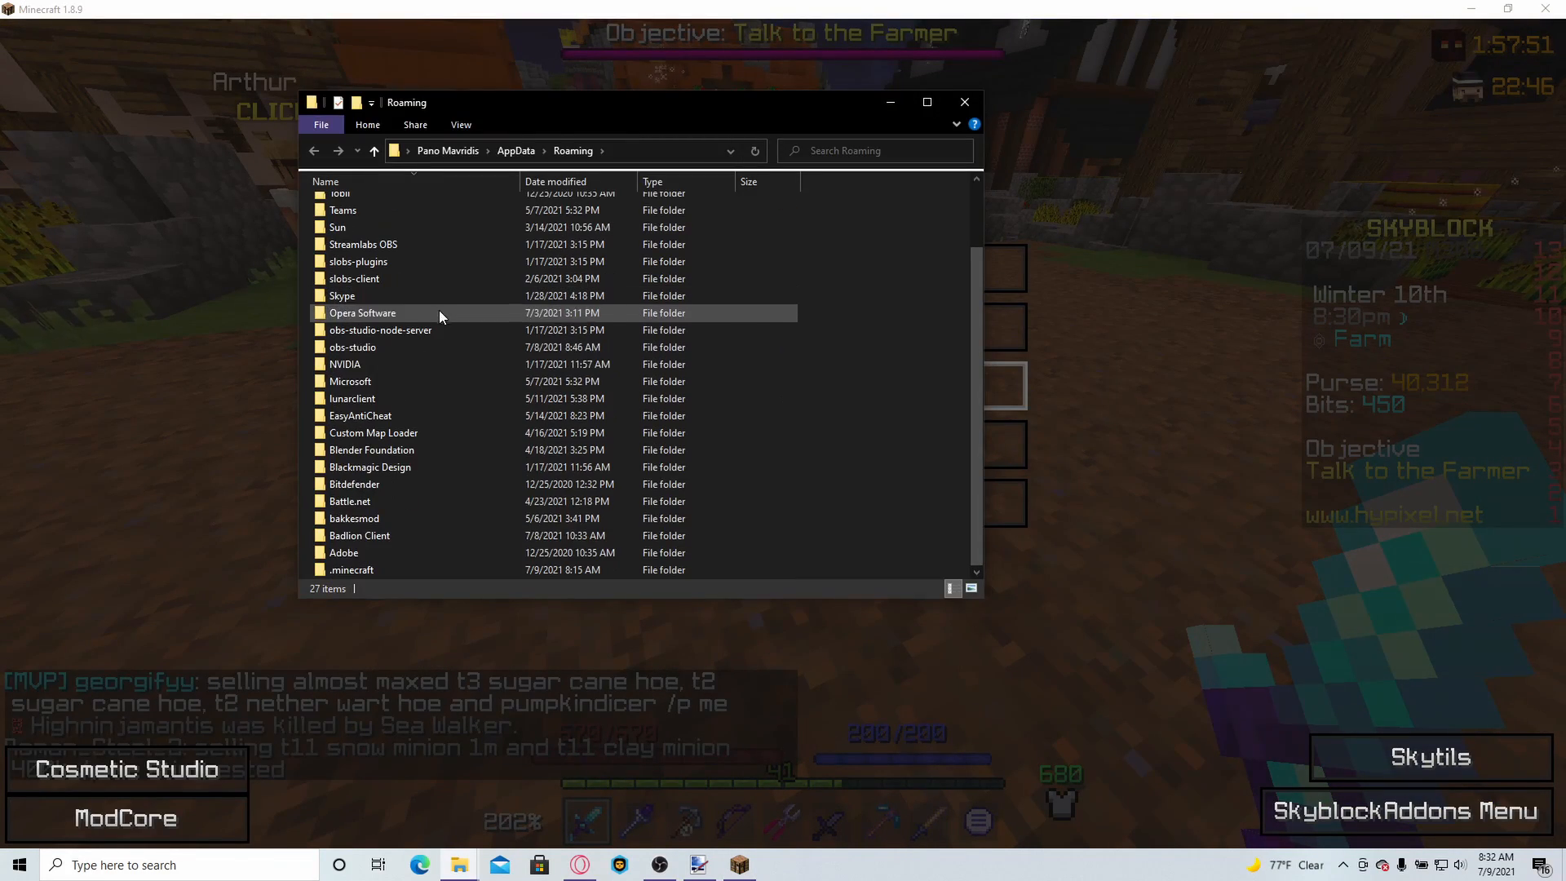
double_click(395, 570)
double_click(408, 564)
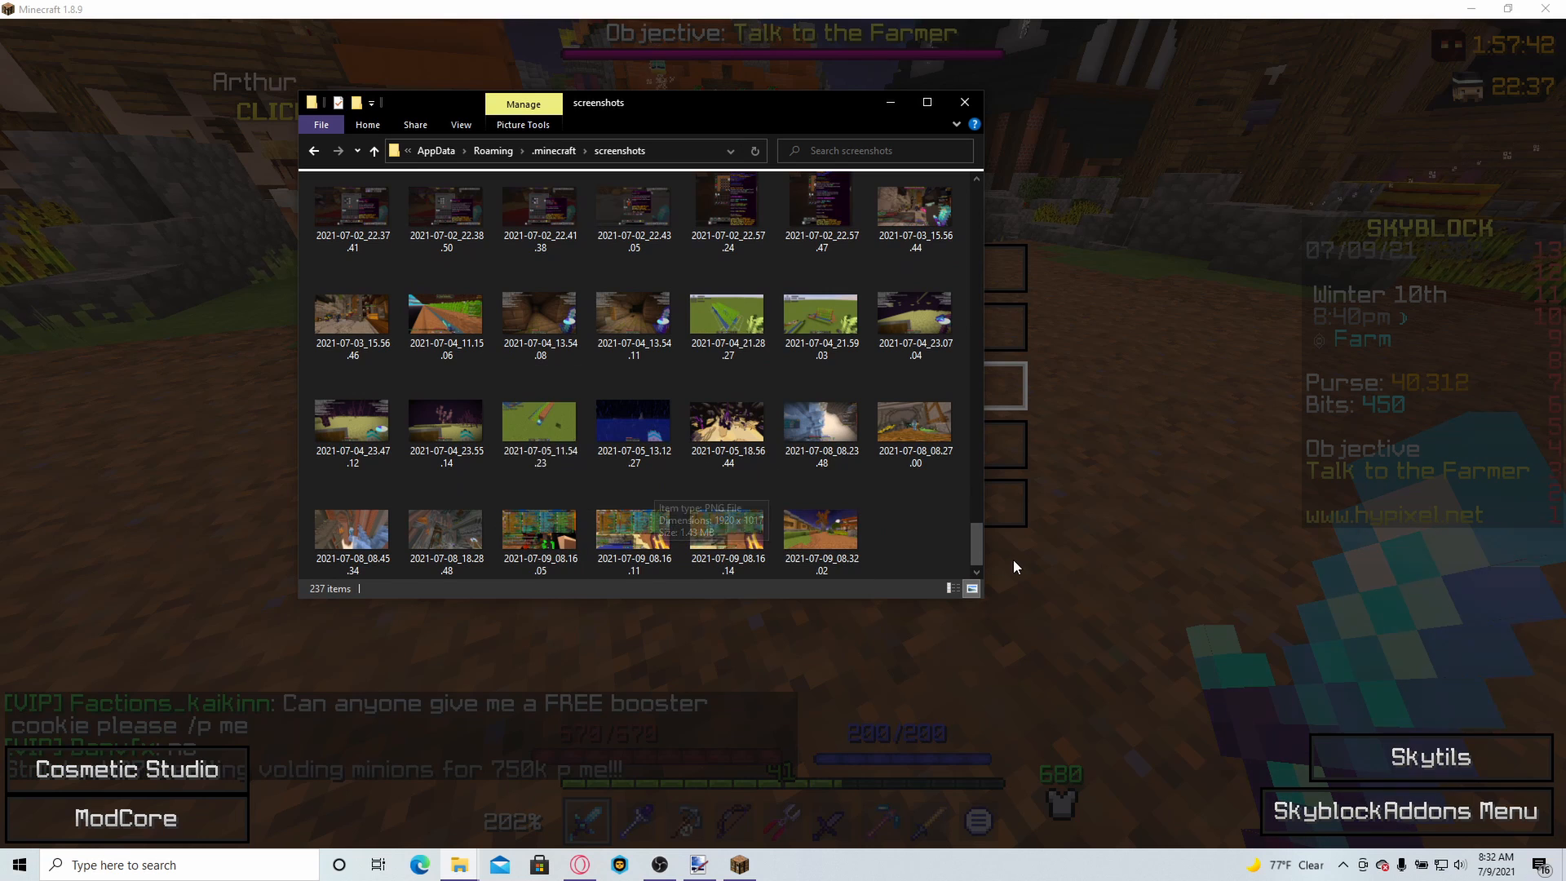
- Switch to paint.net and open the Minecraft screenshot 2021-07-09_08.32.02.png from the screenshots folder as its own image
left_click(703, 870)
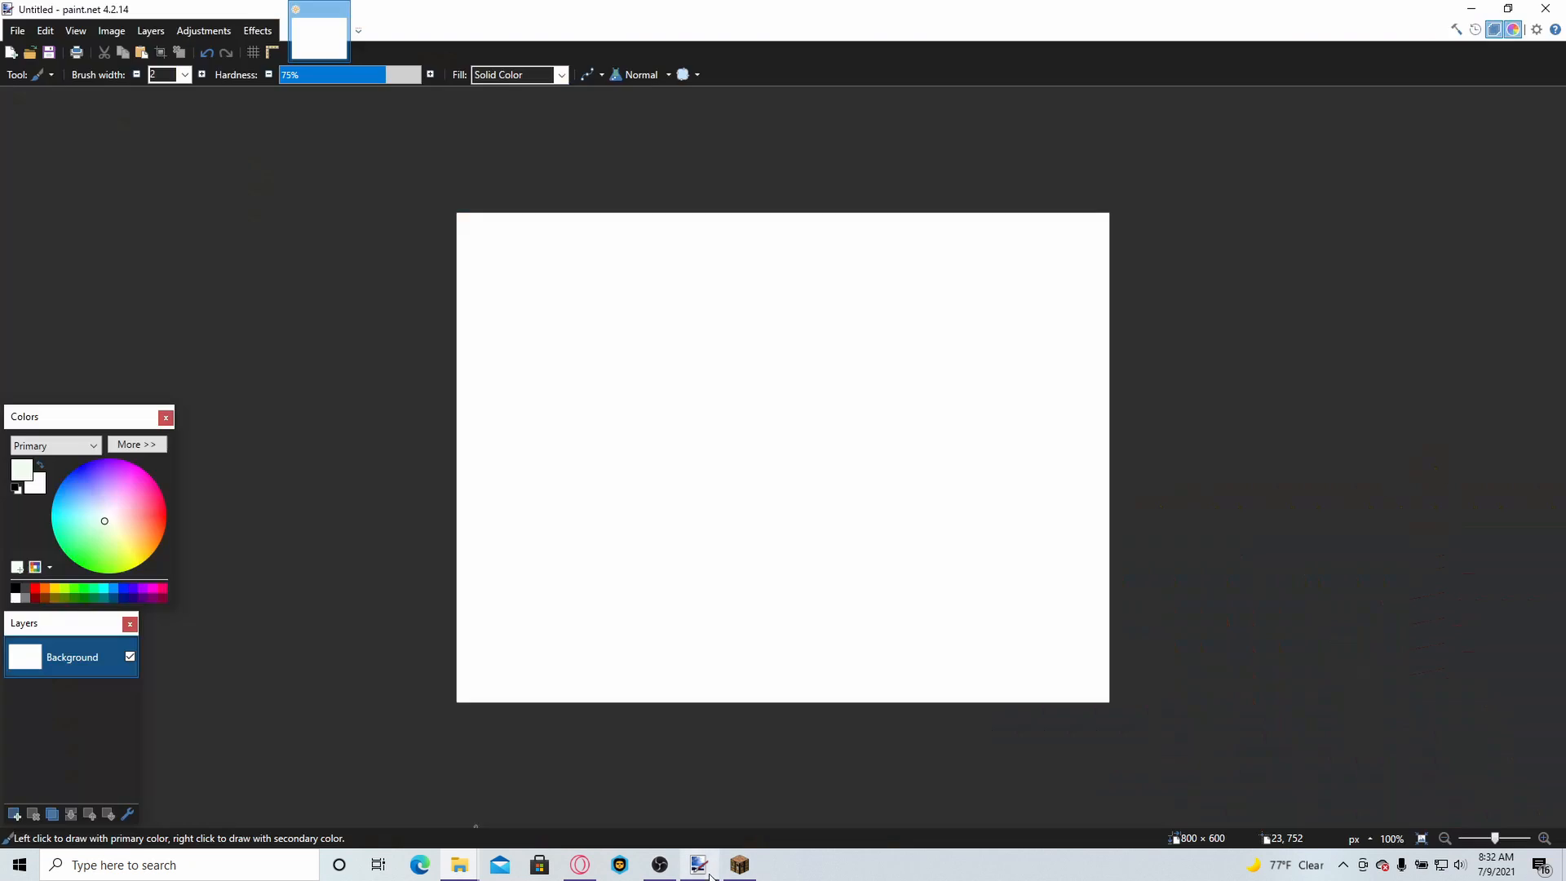
mouse_move(449, 852)
left_click(497, 810)
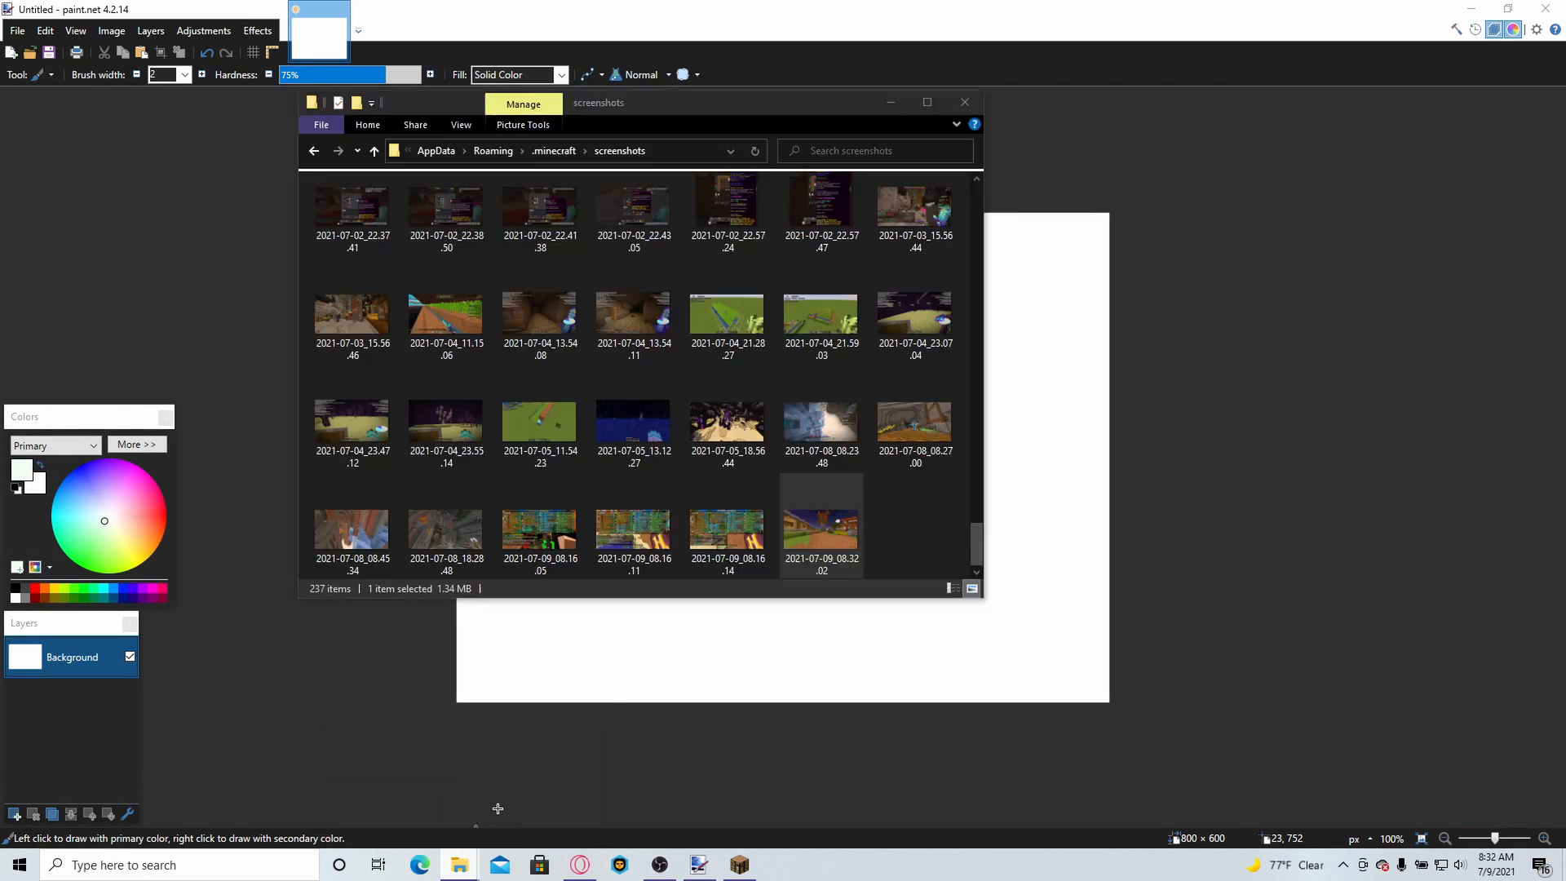
left_click_drag(818, 532, 811, 658)
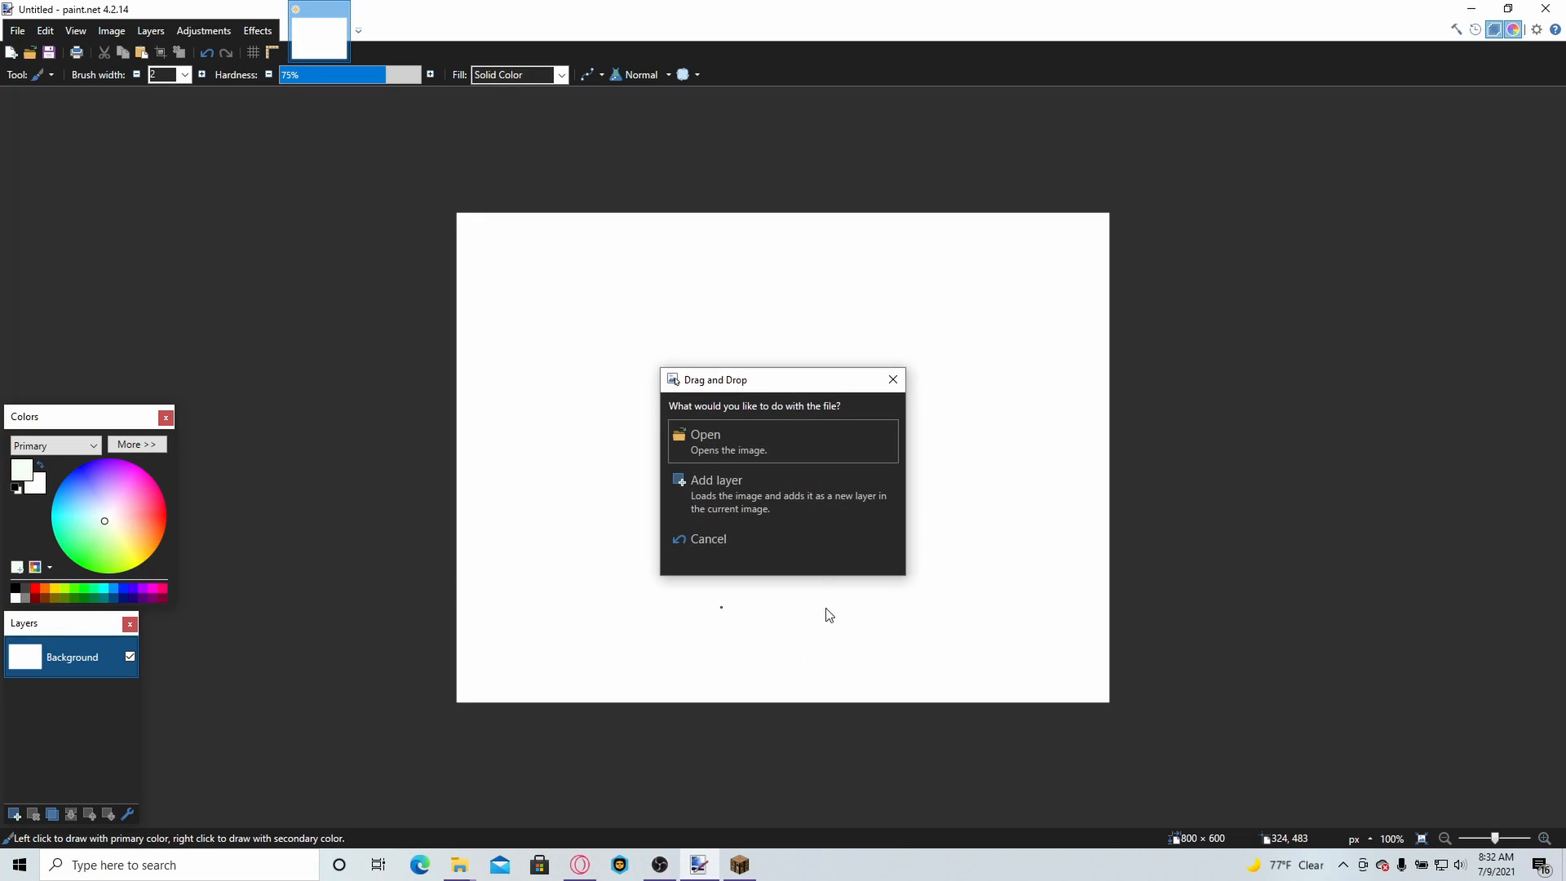
left_click(702, 438)
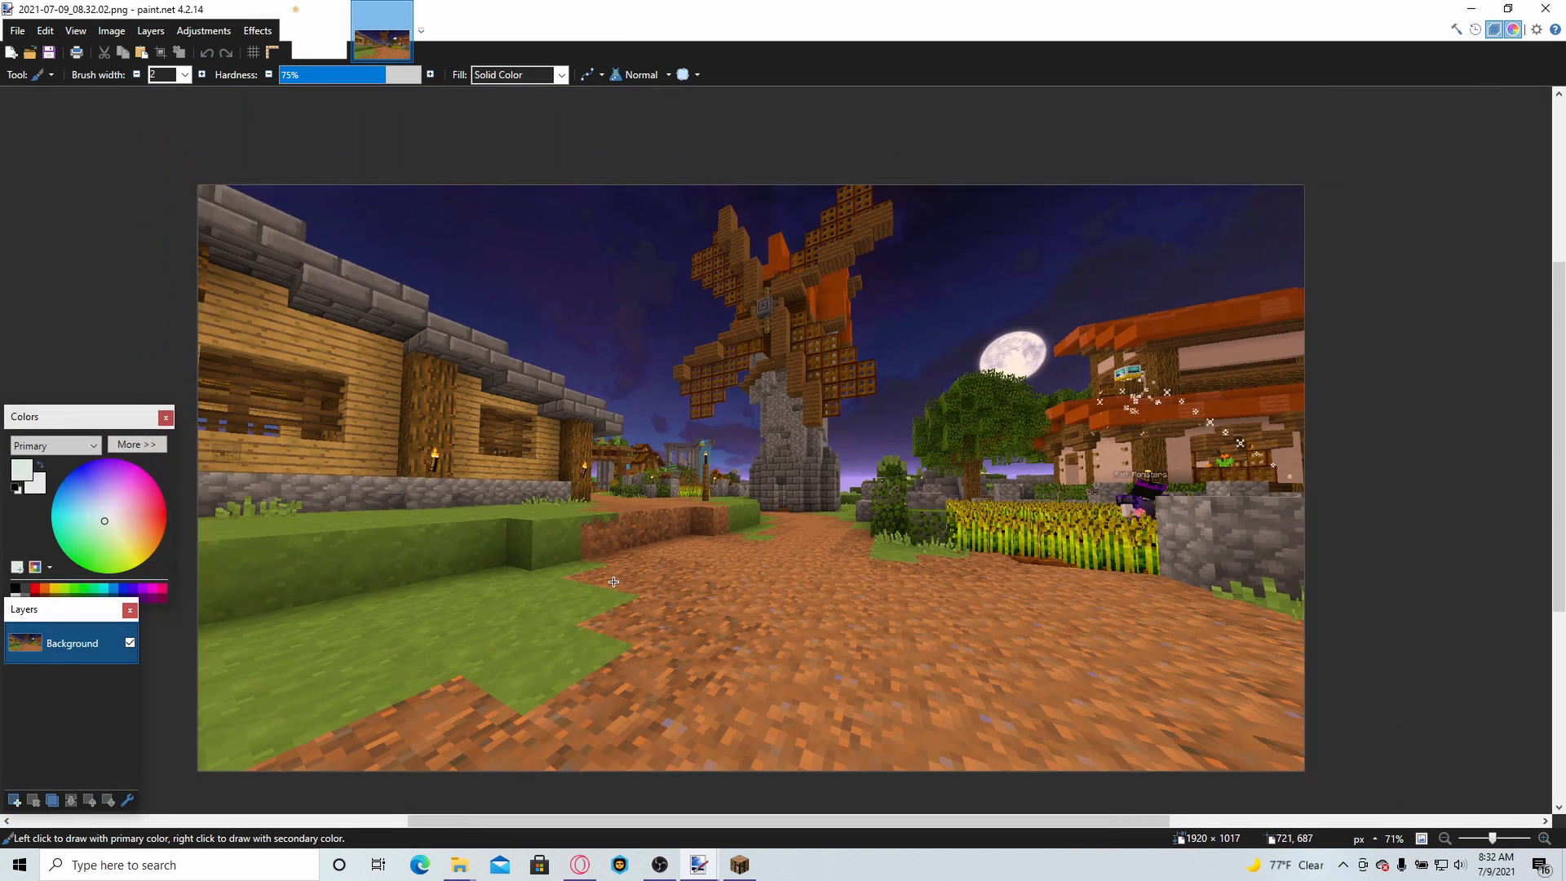
scroll(614, 581, "down", 3)
left_click_drag(712, 821, 682, 809)
scroll(717, 754, "up", 2)
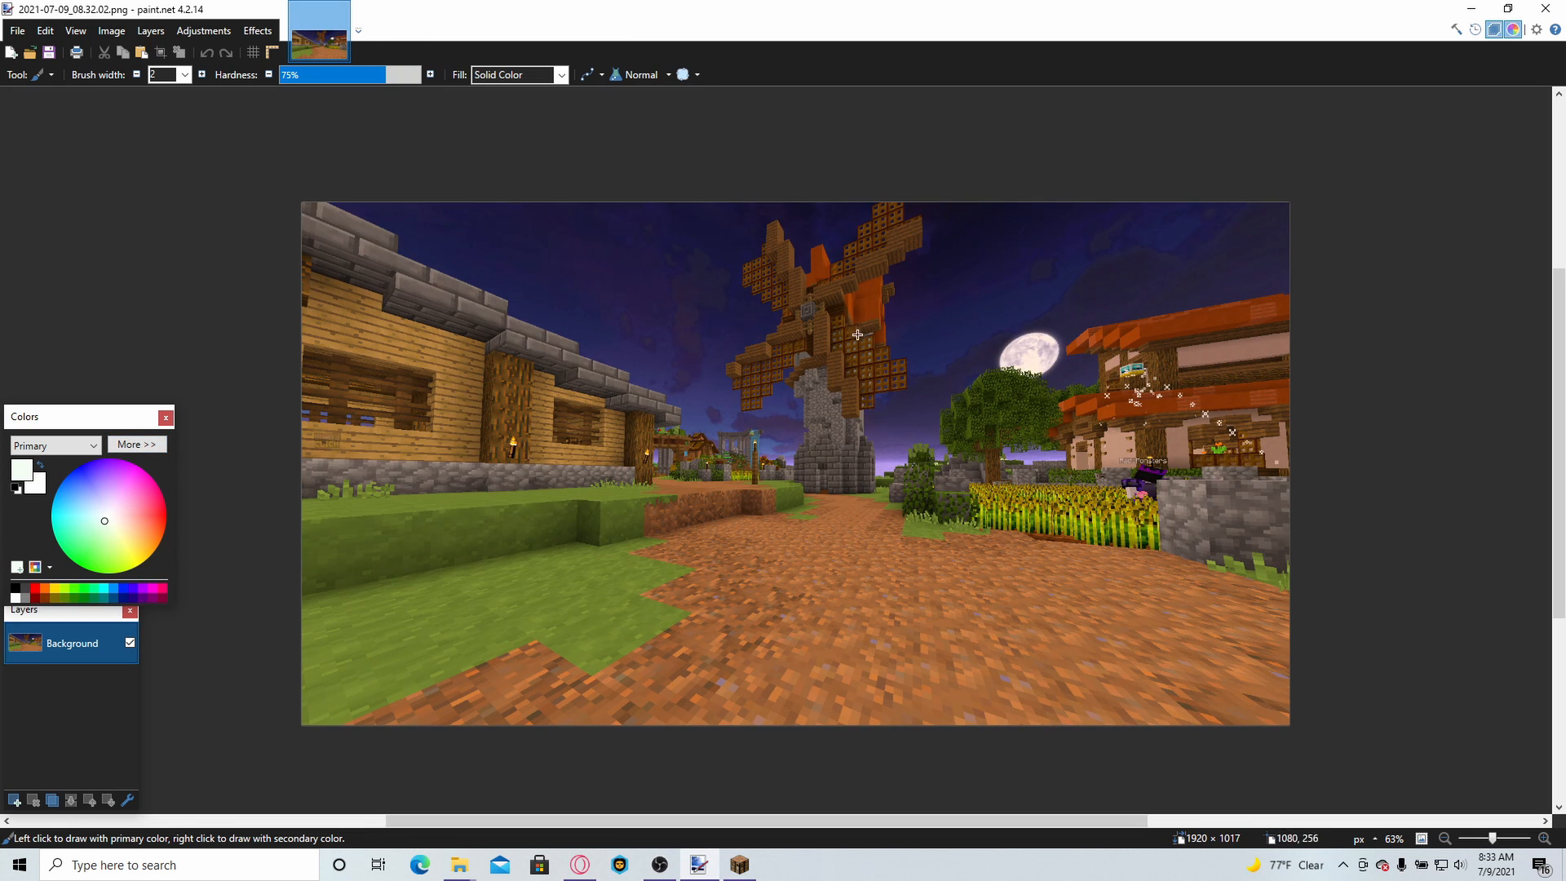
- Switch to Minecraft, set the camera to the front-facing third-person view and hide the game interface
left_click(740, 865)
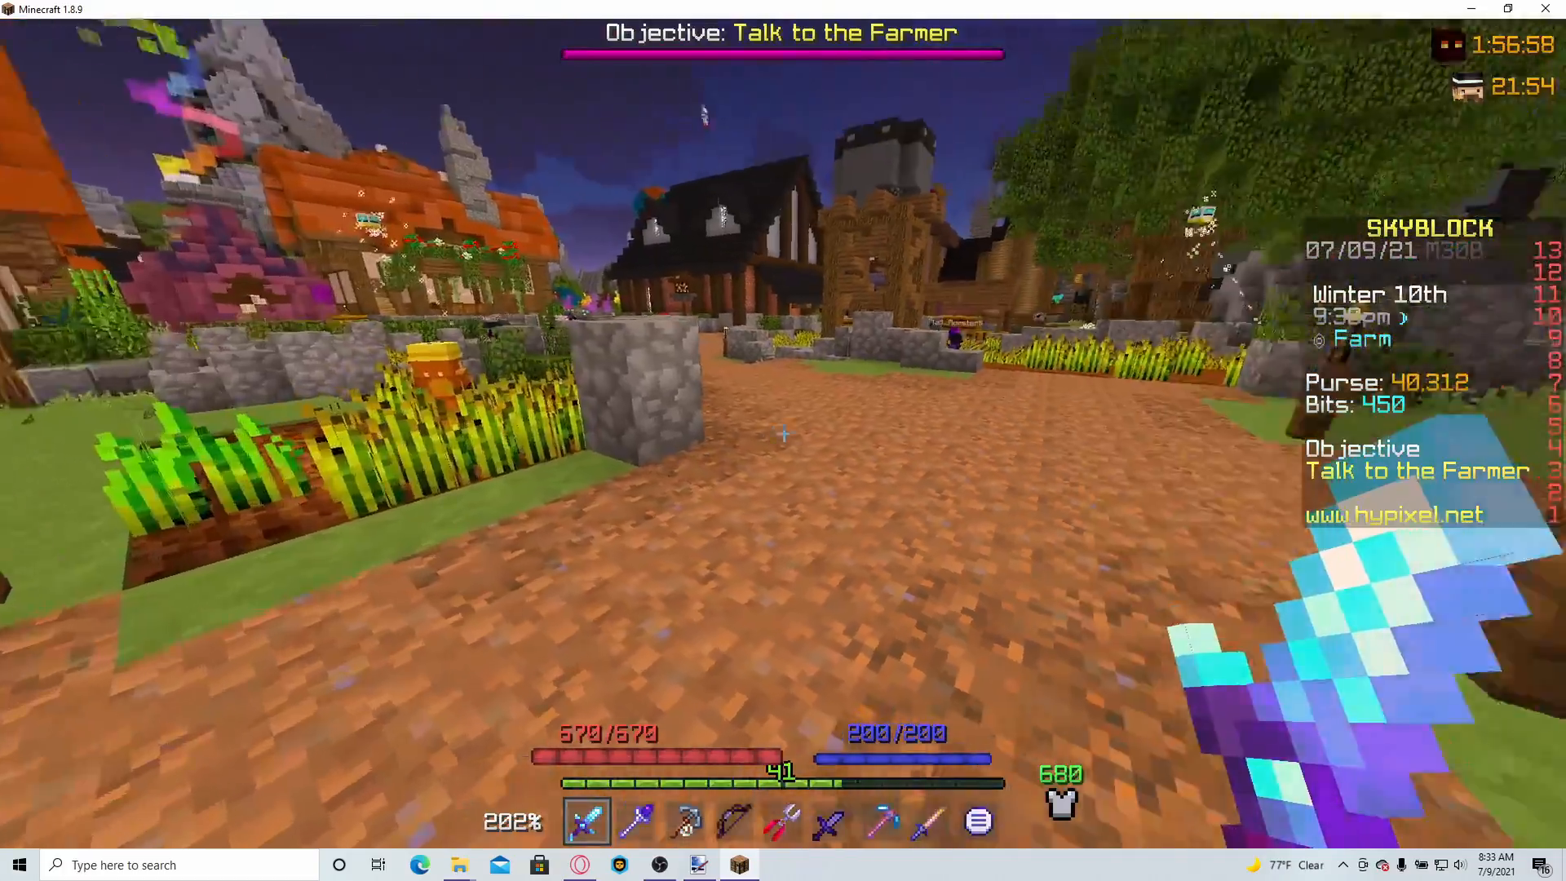
key("w")
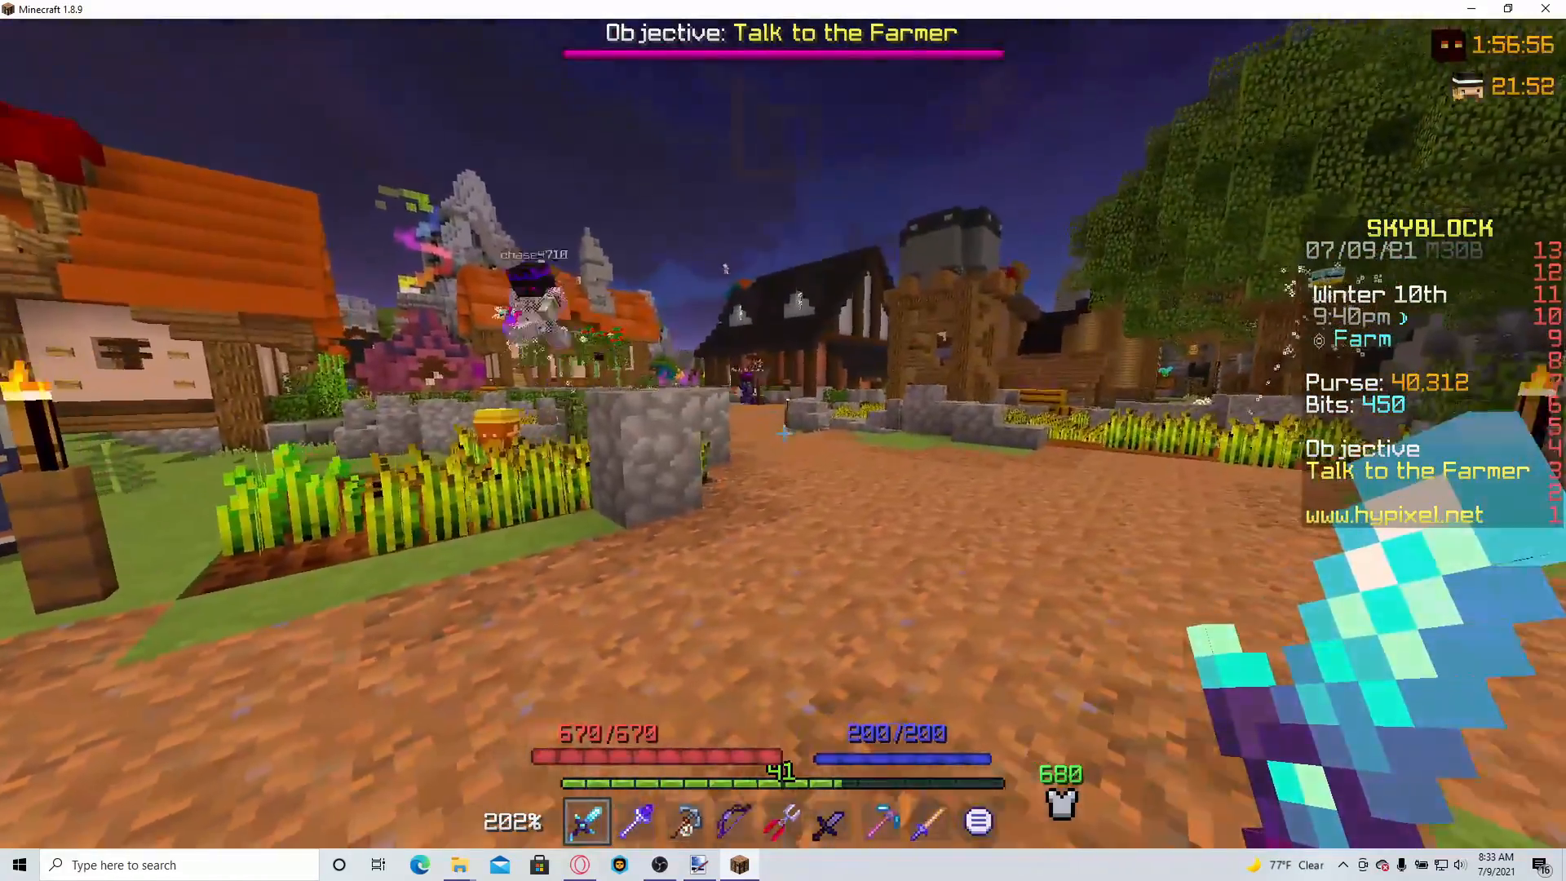
key("F5")
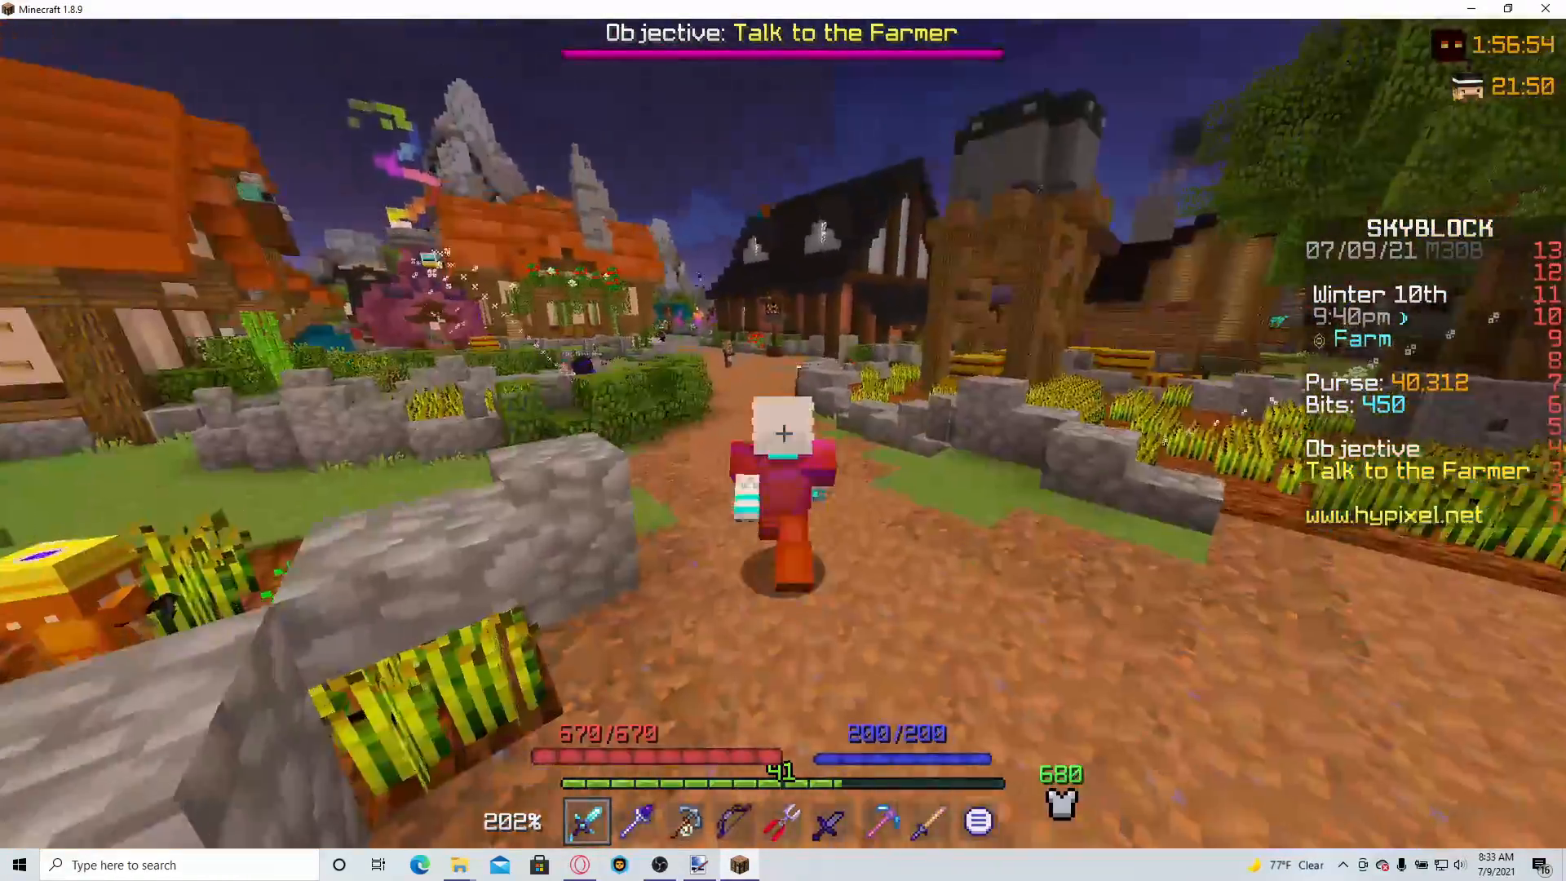
key("F5")
key("F1")
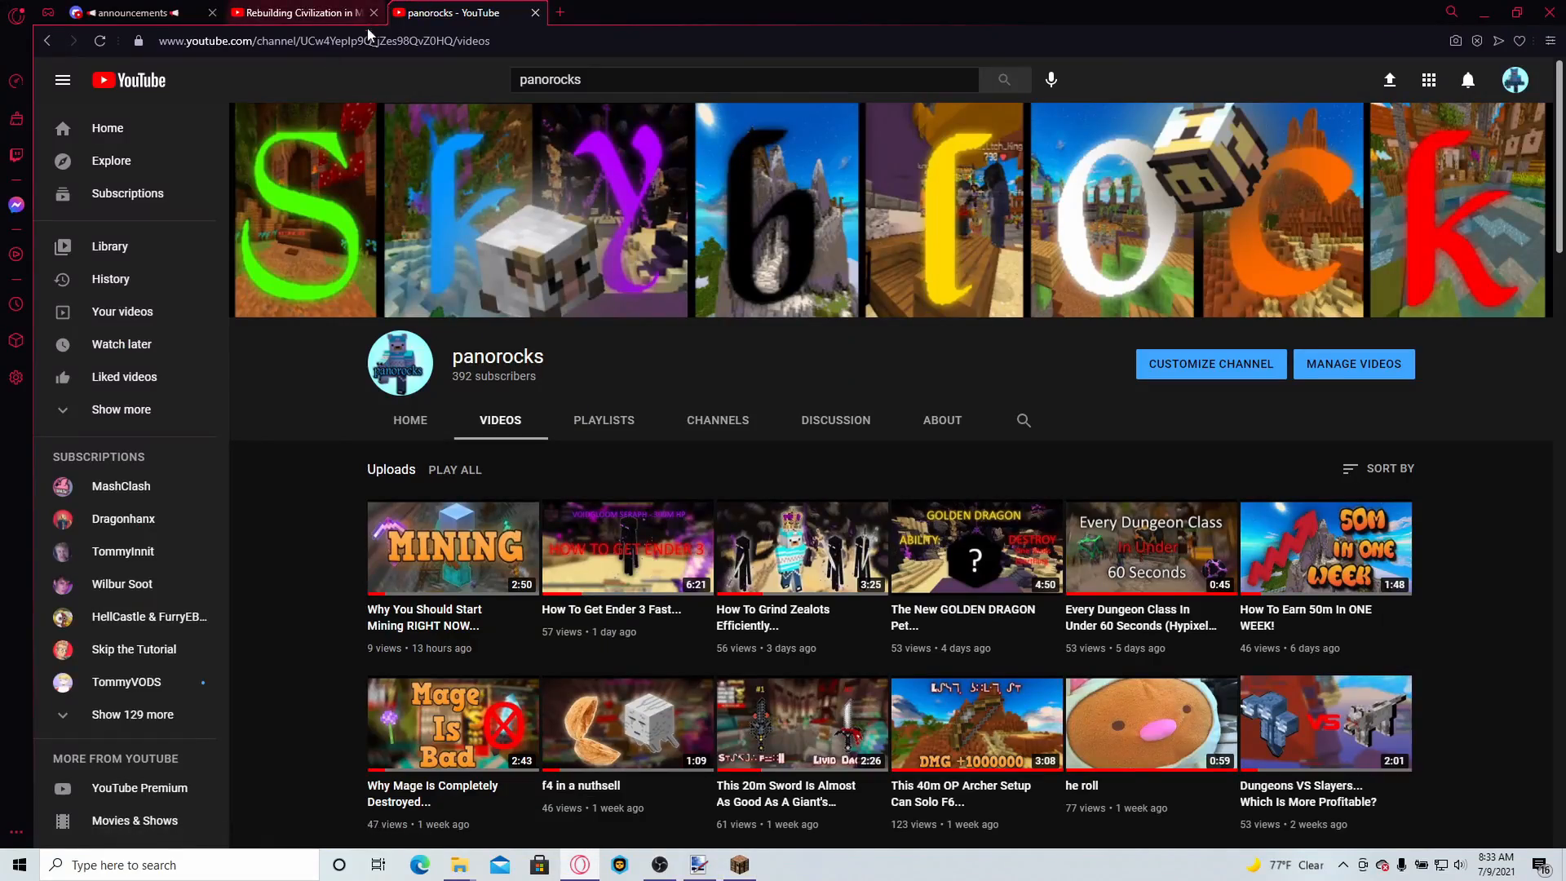
- Switch to the browser and examine the newest and older thumbnails in the channel's uploads for comparison
scroll(410, 526, "down", 1)
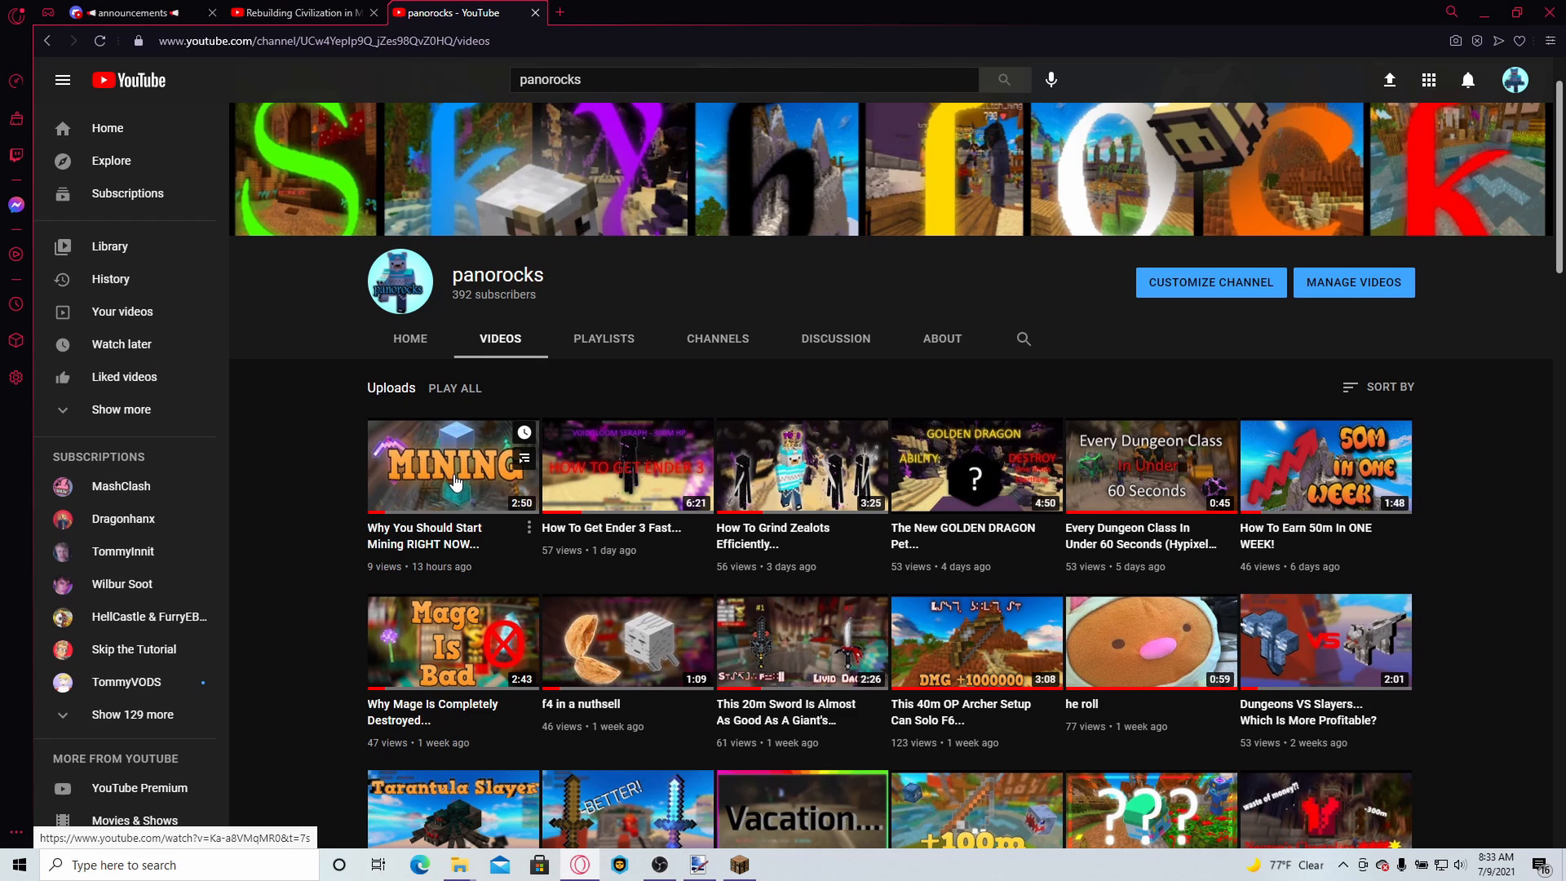
scroll(455, 482, "down", 8)
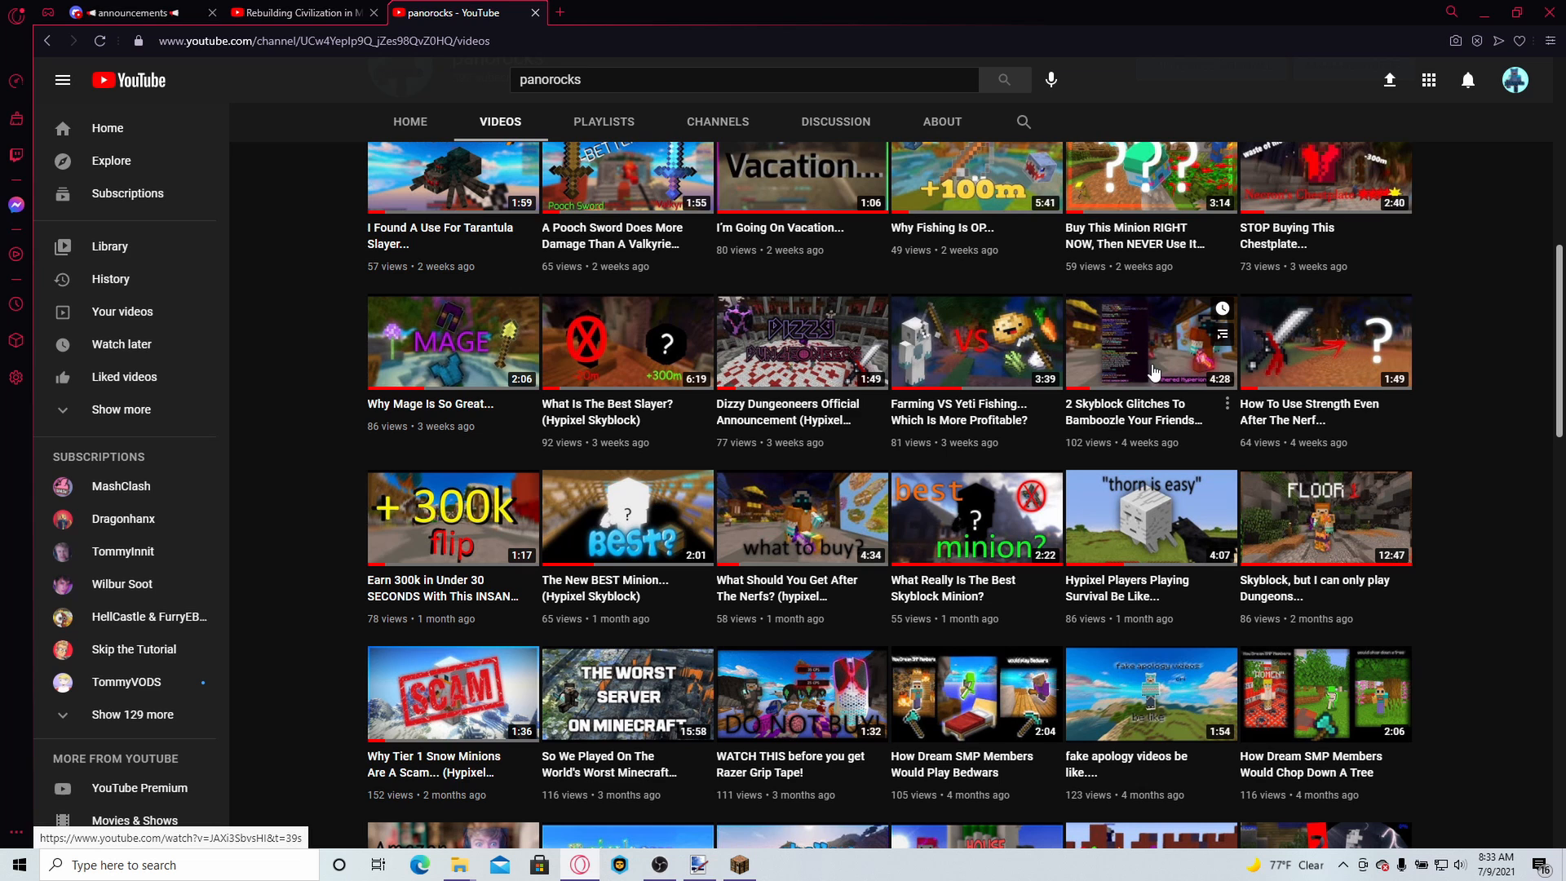
scroll(1153, 373, "up", 6)
scroll(777, 457, "up", 3)
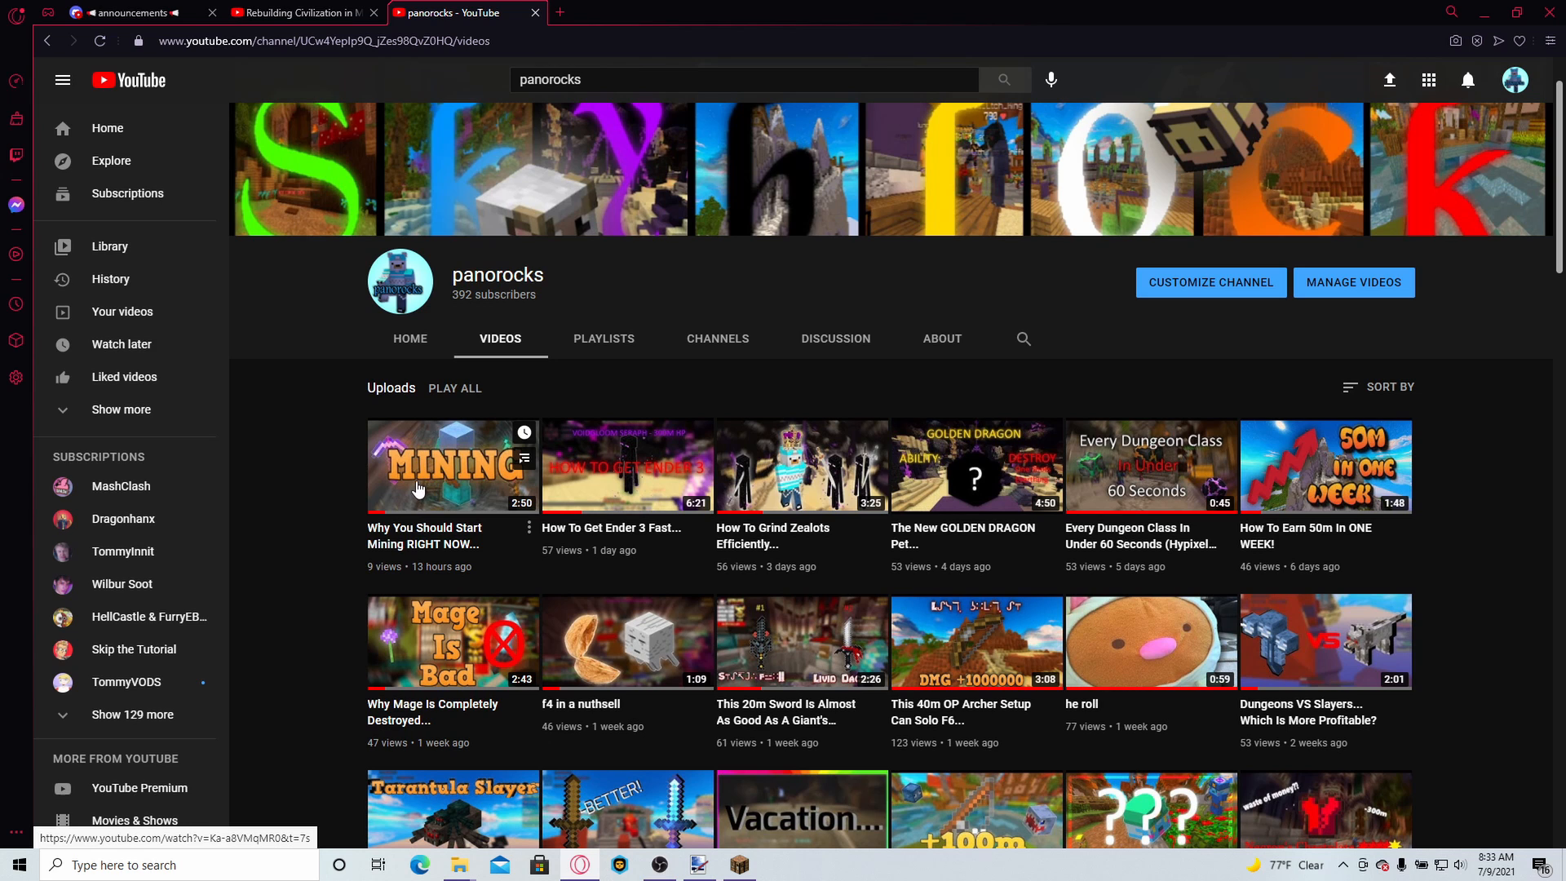
scroll(399, 504, "down", 7)
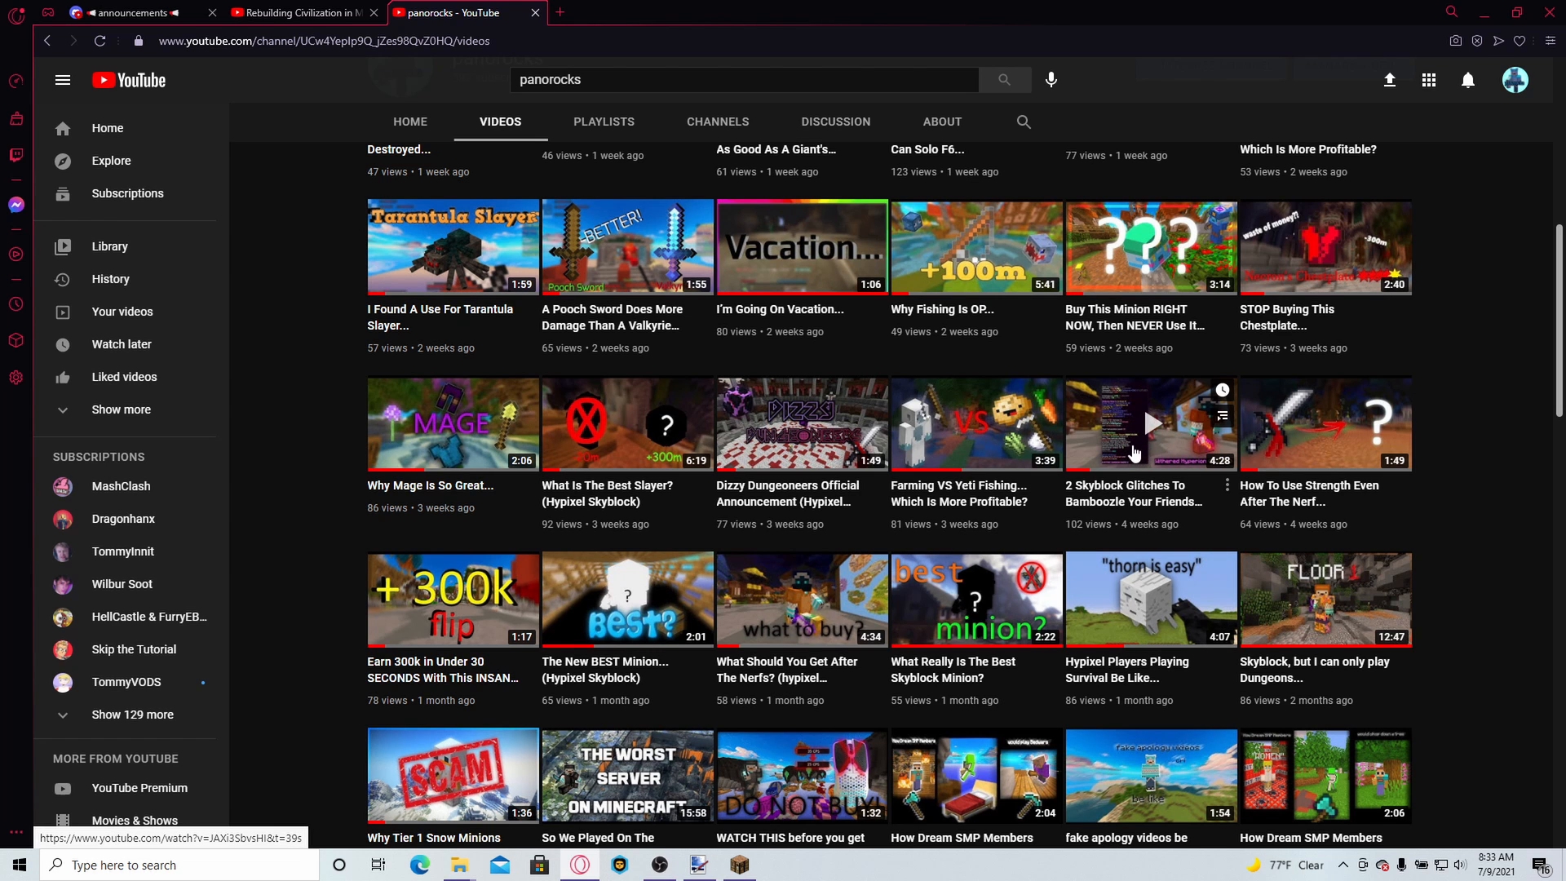
scroll(1134, 451, "up", 8)
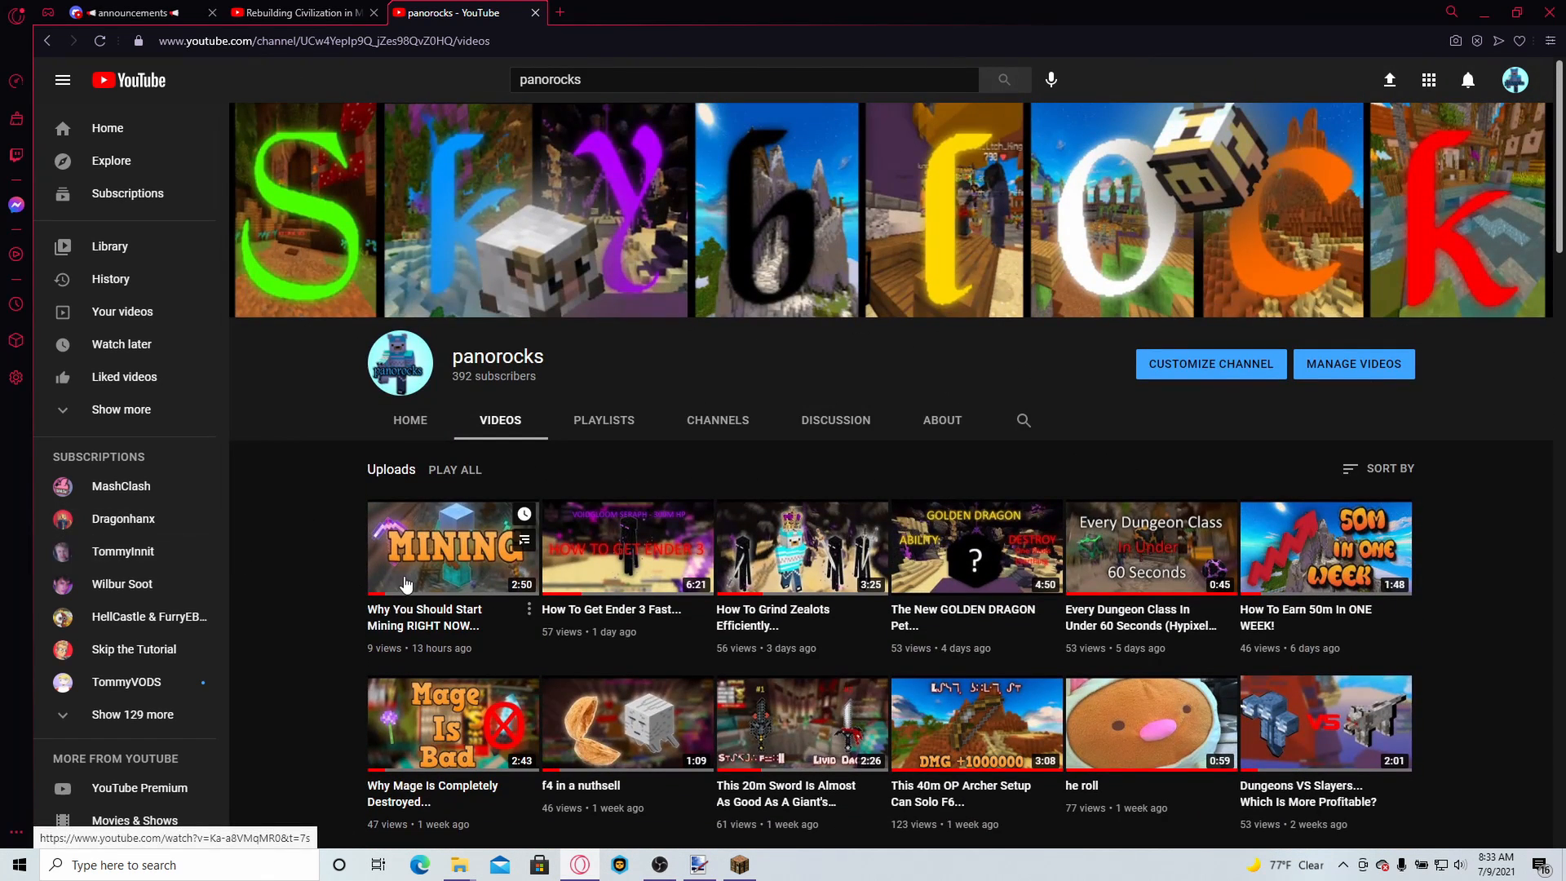
scroll(406, 584, "down", 4)
scroll(422, 261, "down", 3)
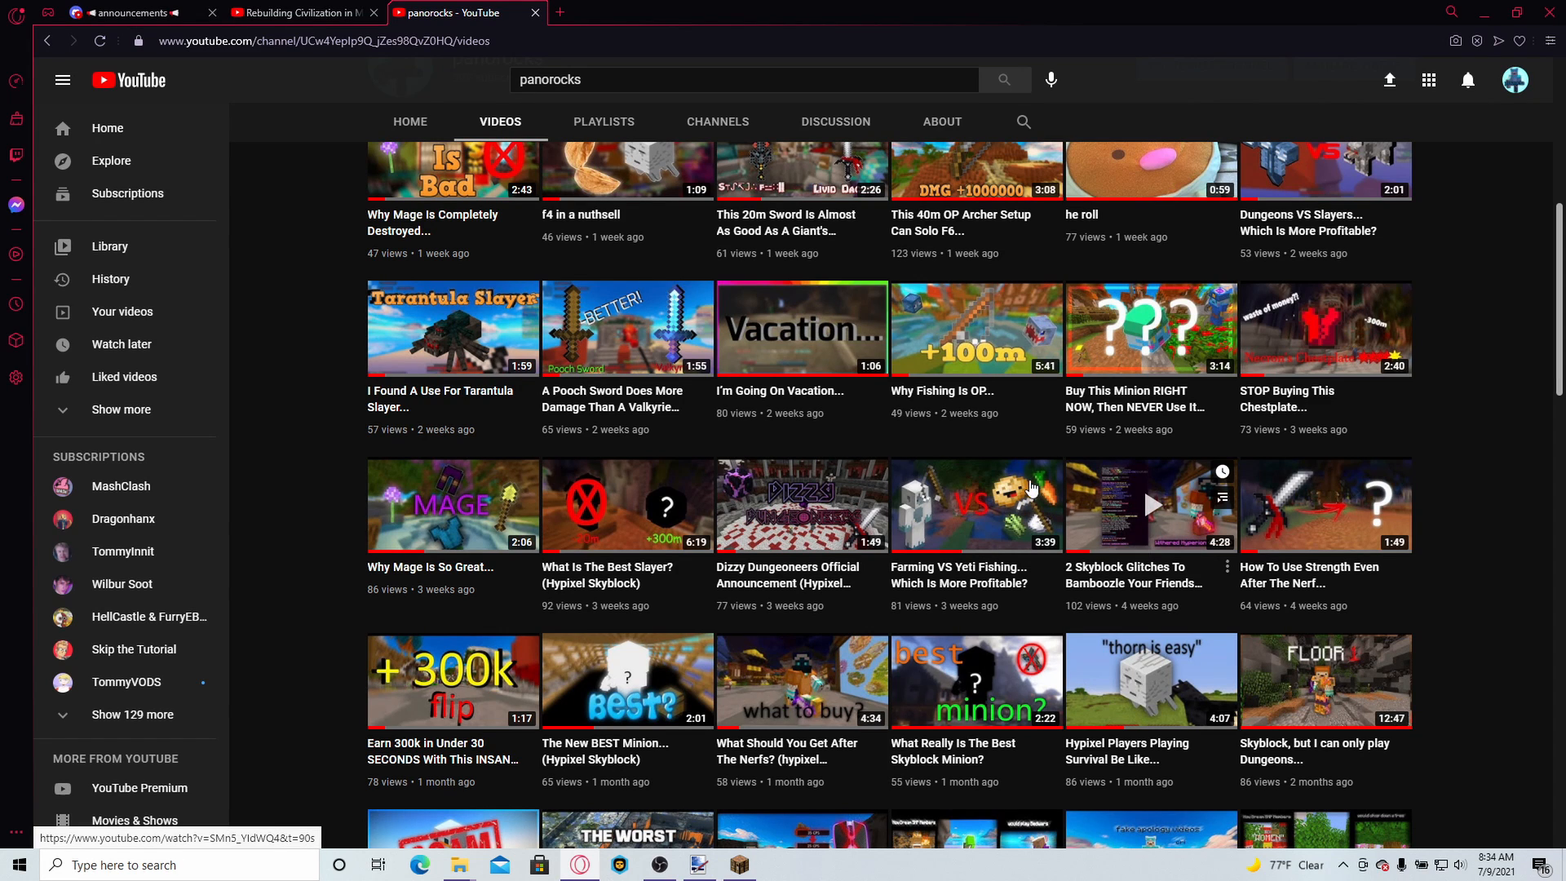
mouse_move(1032, 487)
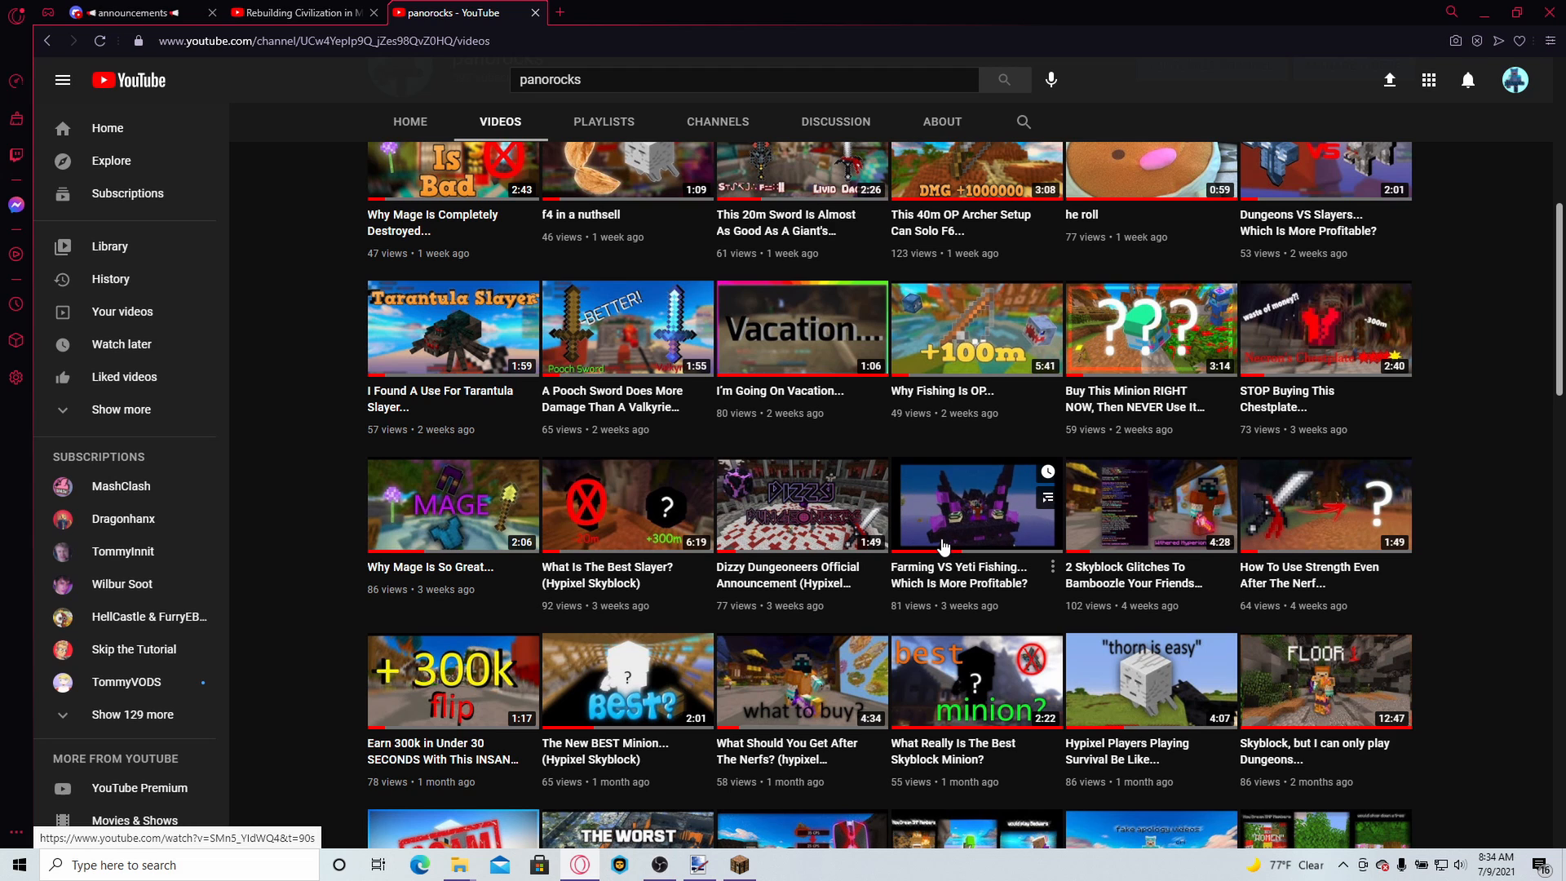
scroll(944, 546, "up", 8)
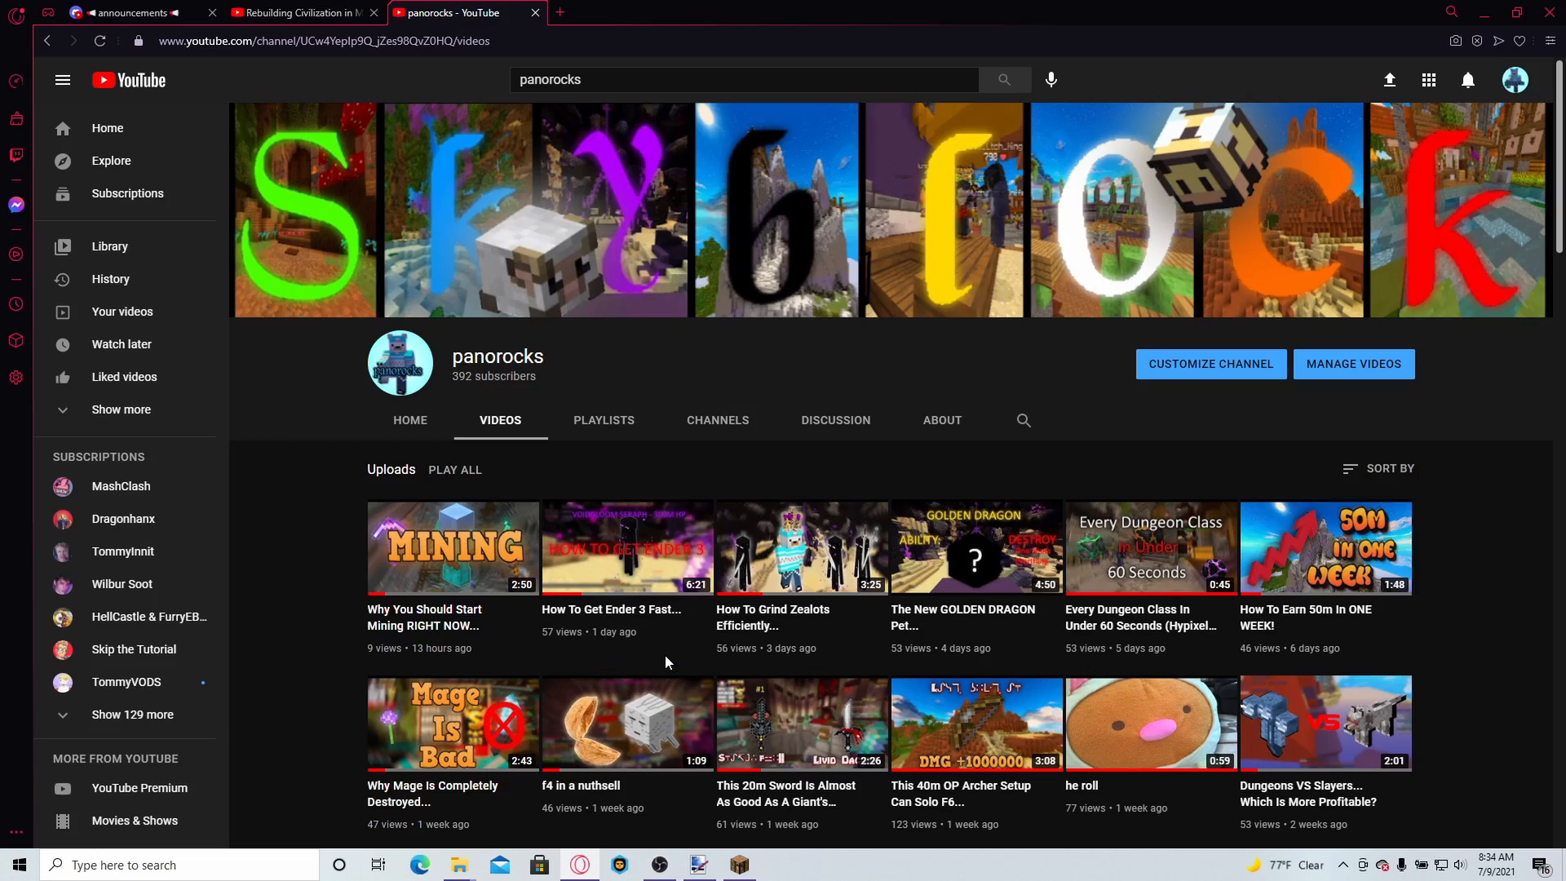
- Switch to Minecraft, equip the armor set in wardrobe slot 4 and return to the browser
left_click(740, 865)
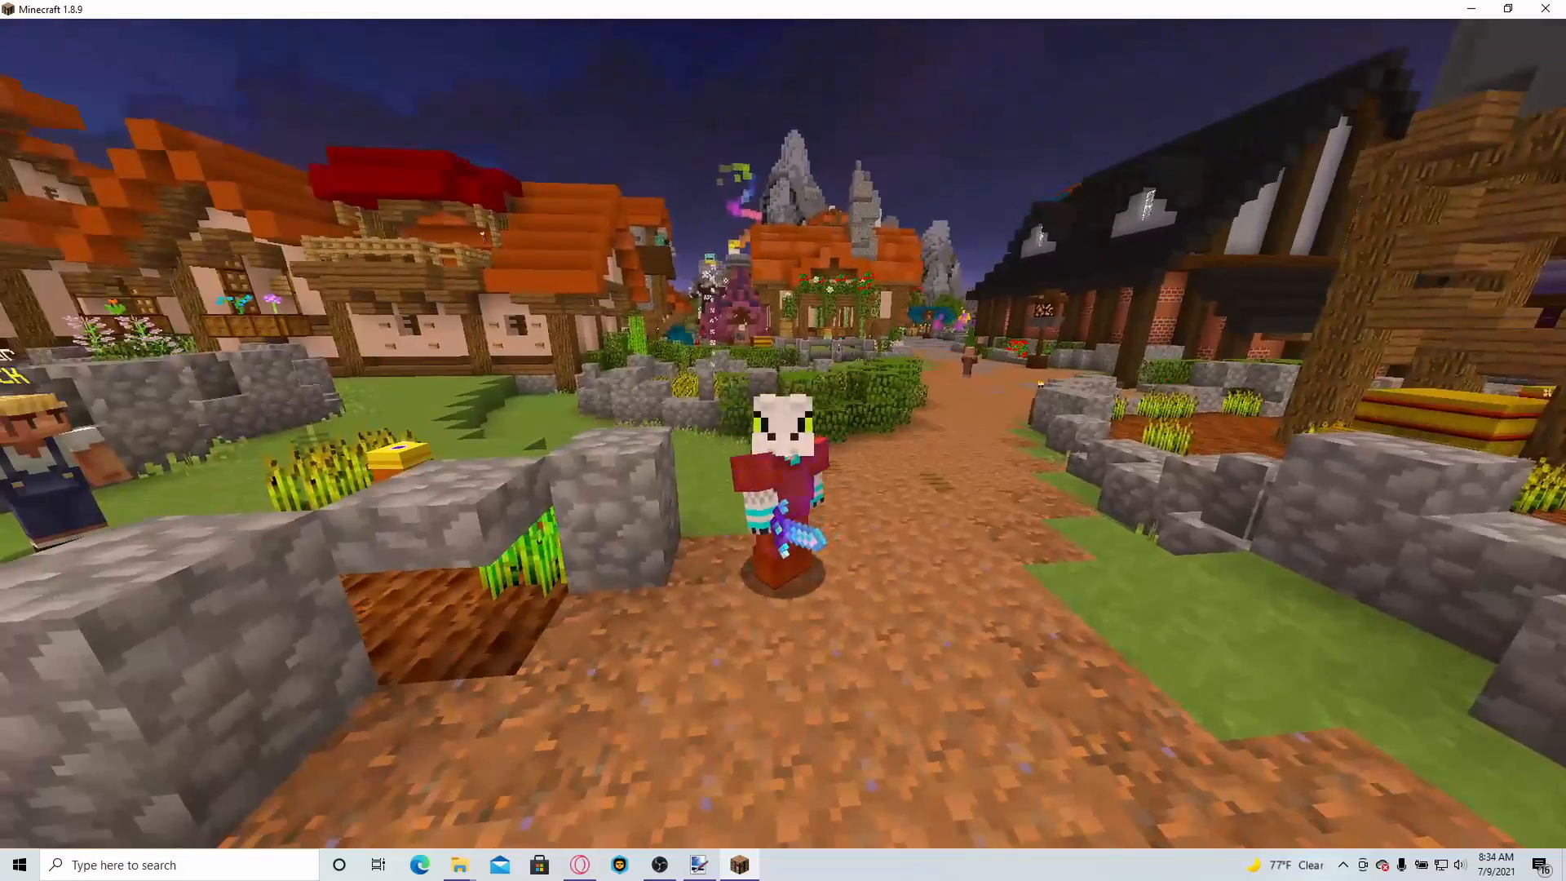
key("9")
right_click(783, 441)
left_click(818, 365)
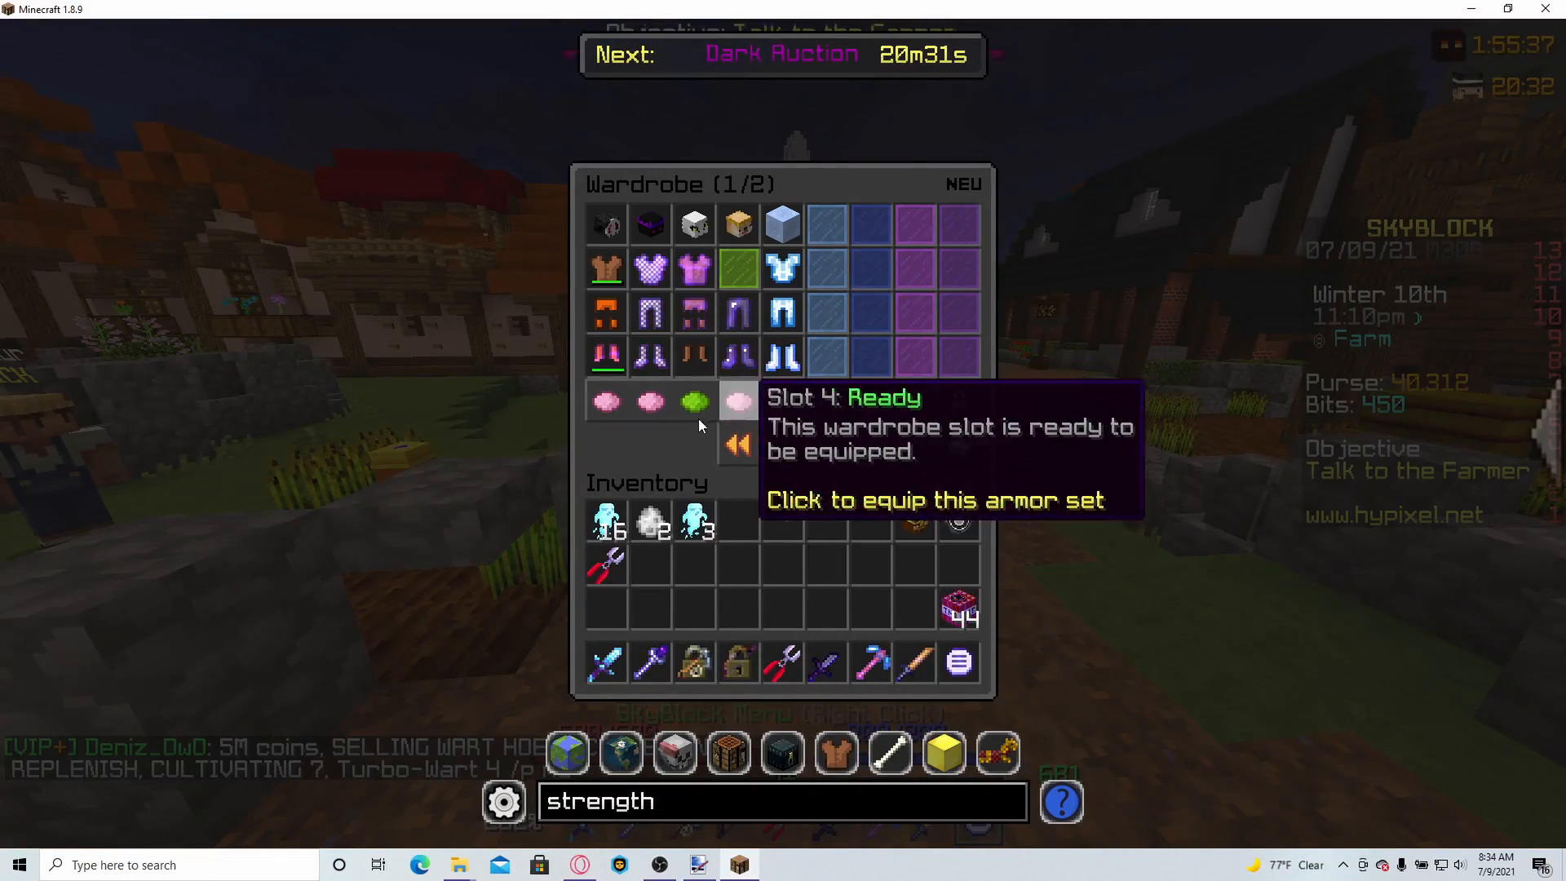
left_click(741, 403)
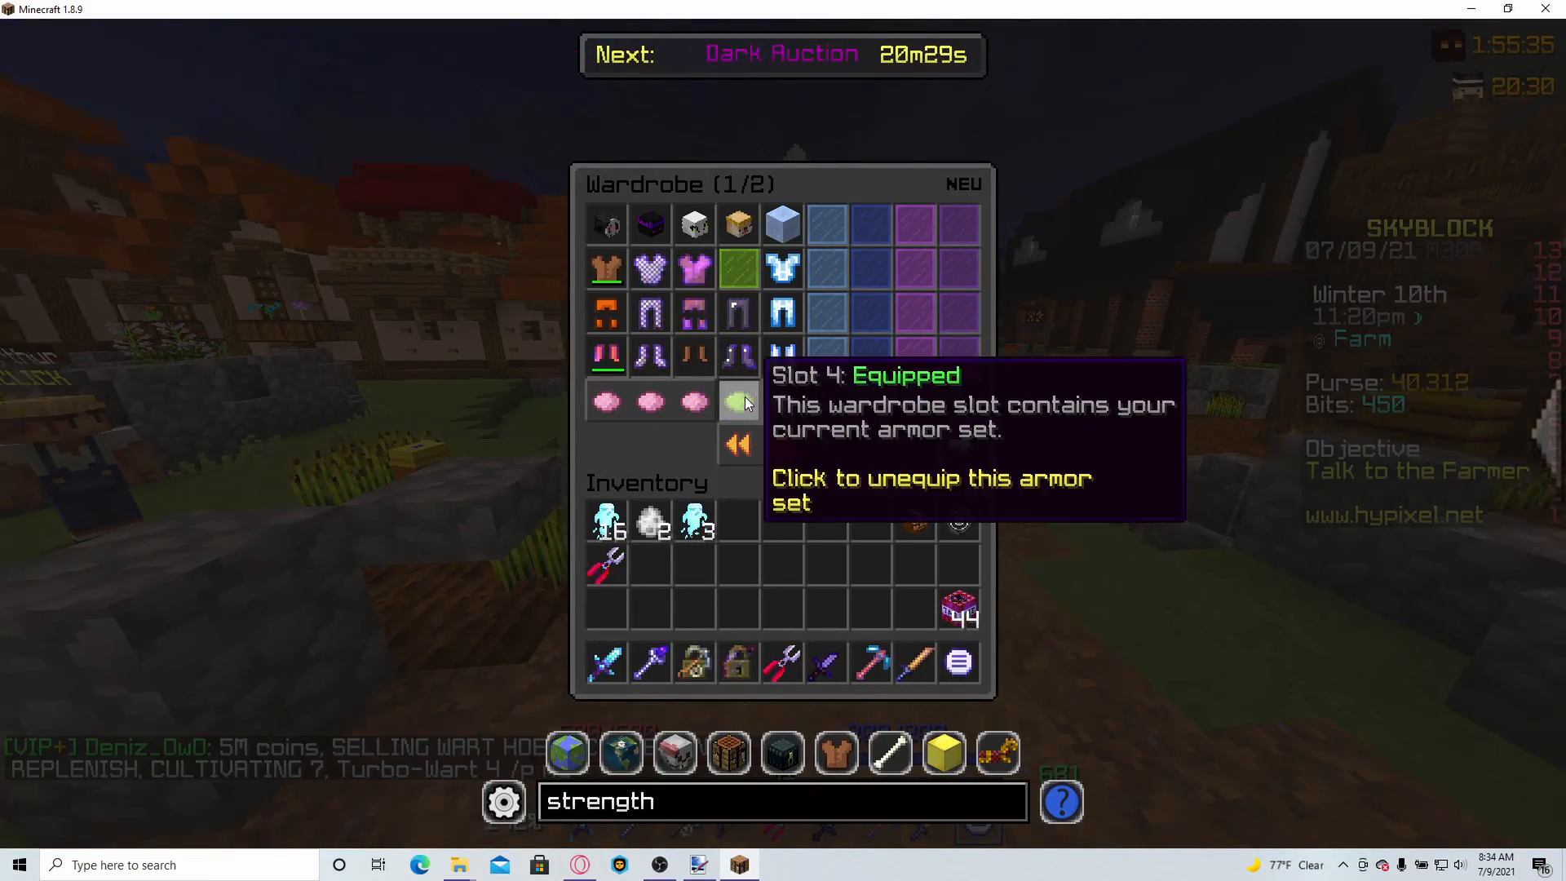
key("Escape")
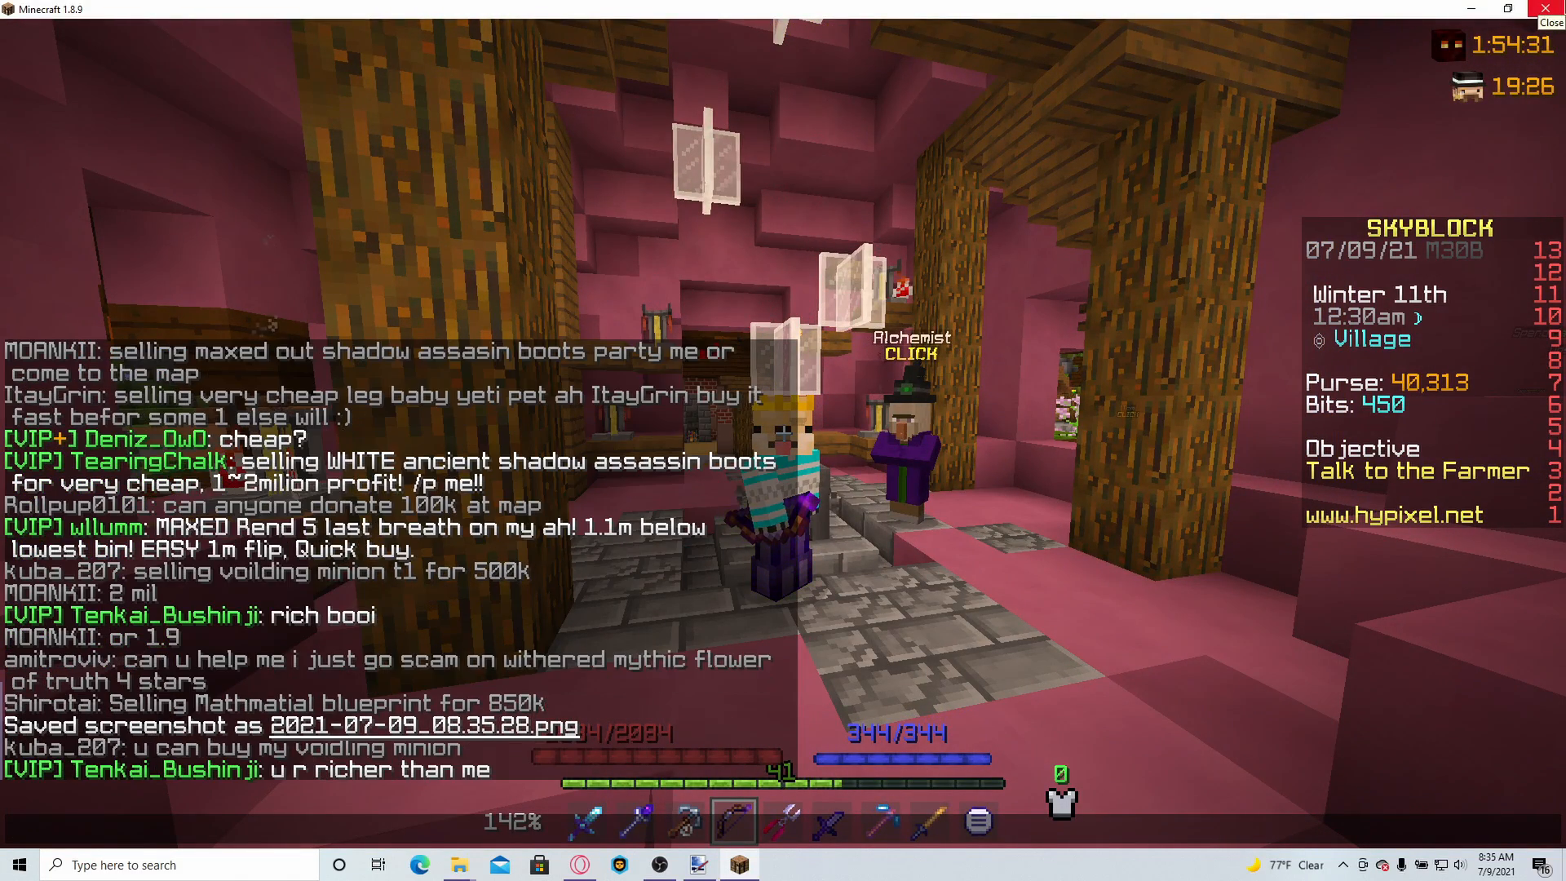
key("alt+Tab")
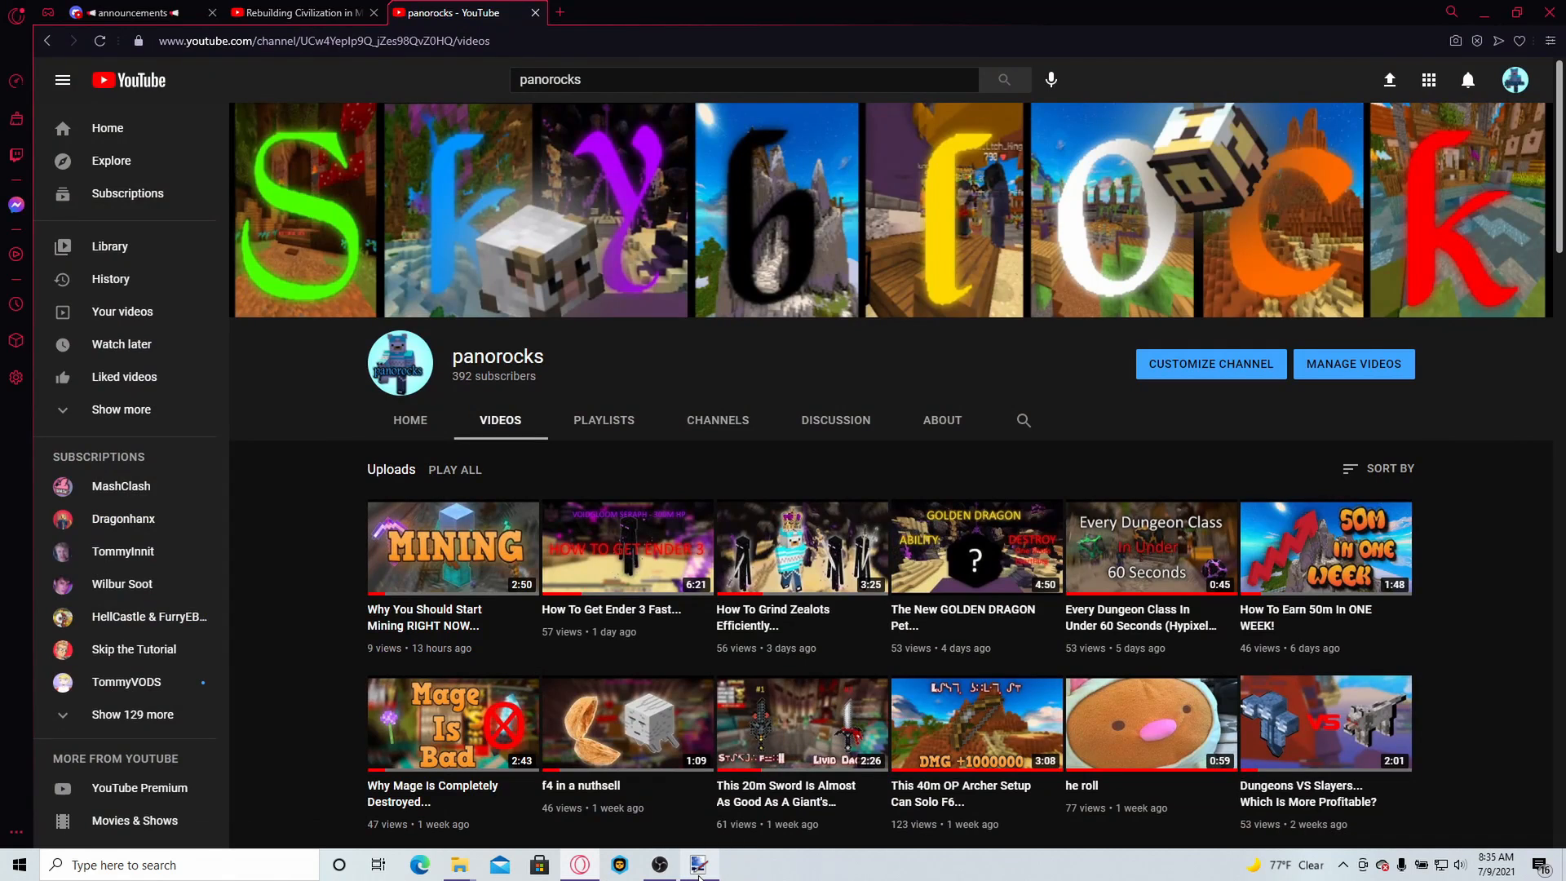
- Switch to paint.net and add the Minecraft screenshot of the player character as a new layer over the windmill scene
left_click(709, 872)
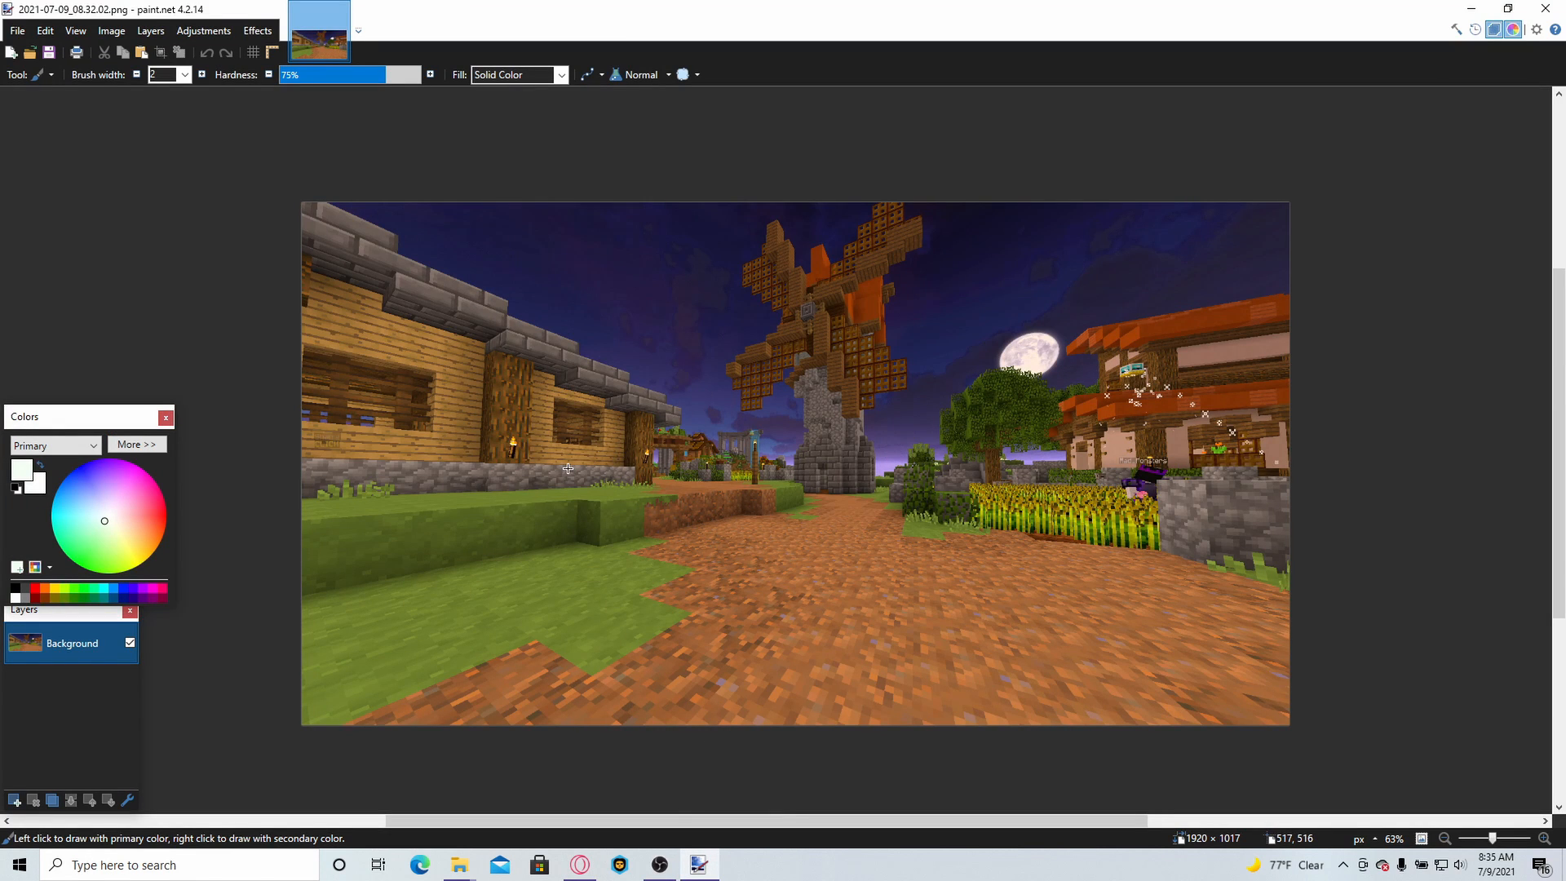
left_click(459, 865)
left_click_drag(916, 563, 934, 648)
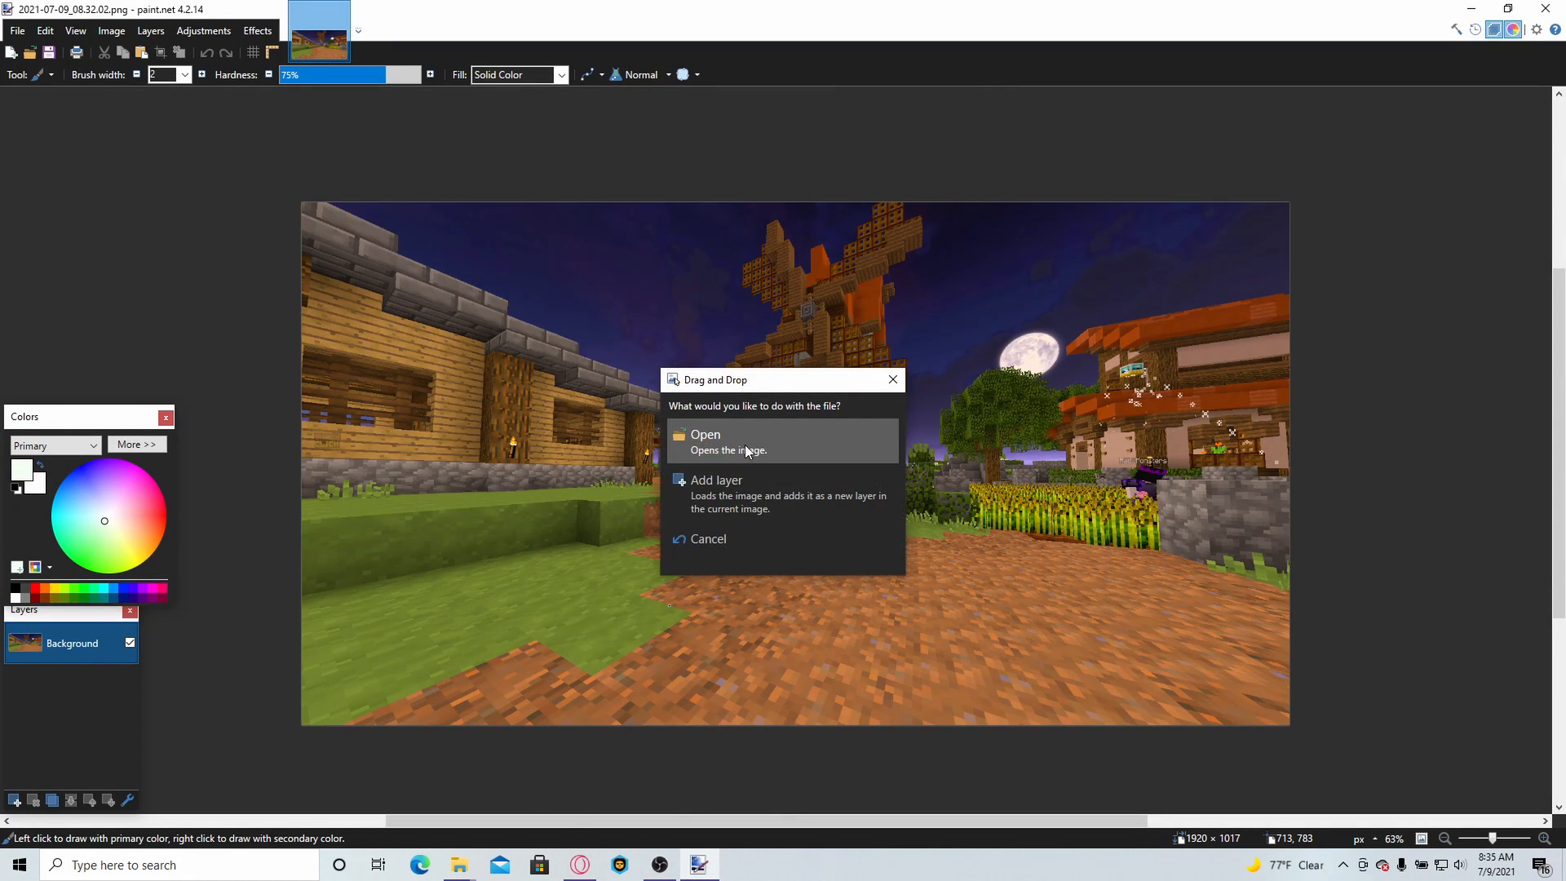
left_click(741, 492)
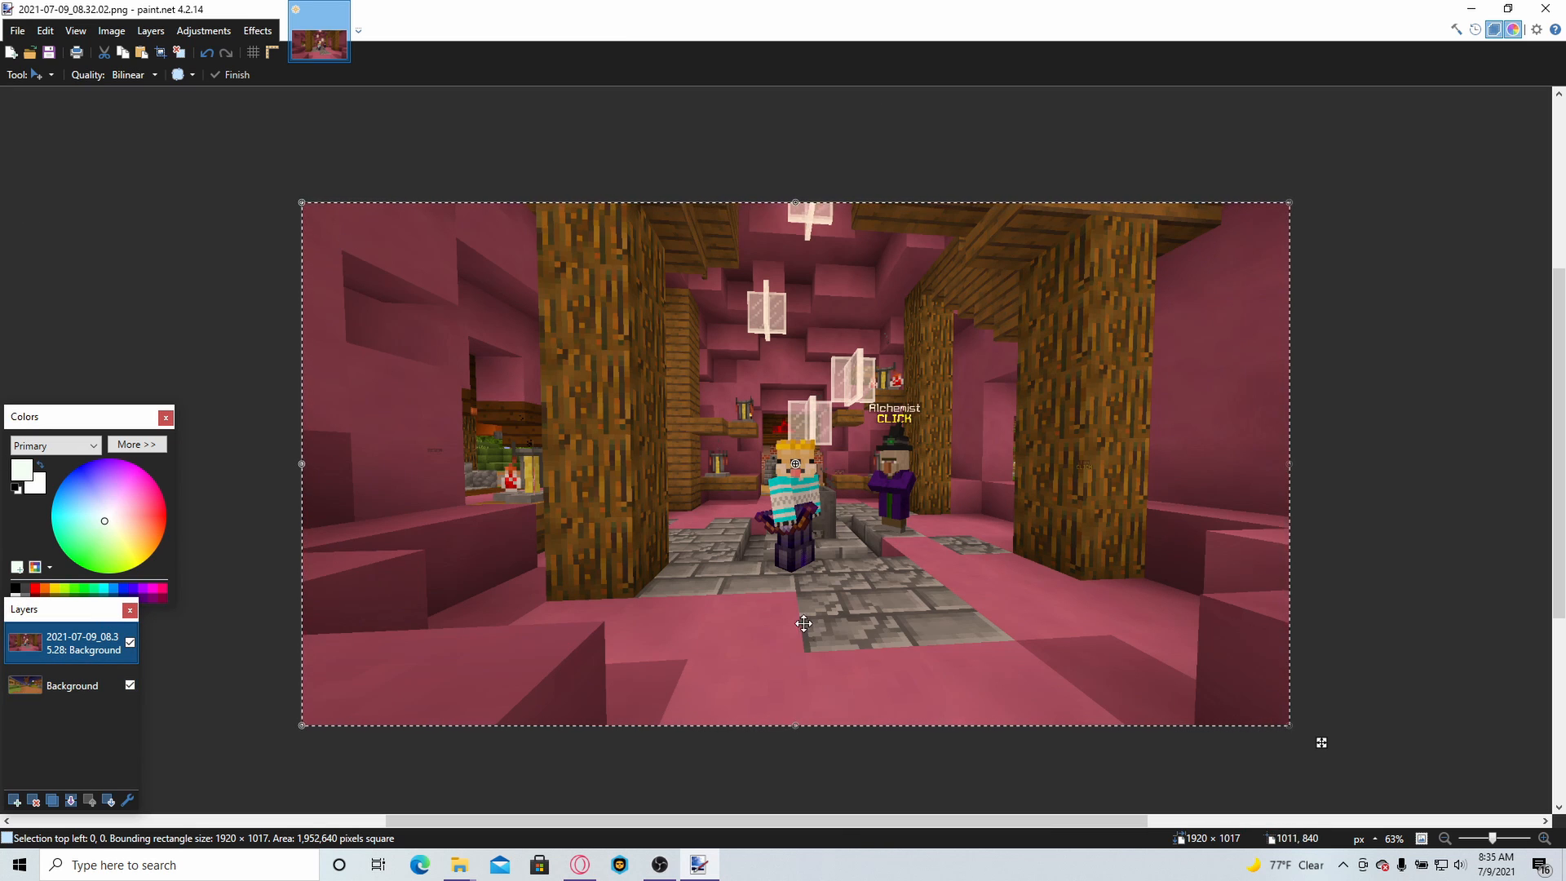
- Select the stone floor around the character's legs with the Magic Wand at 33% tolerance
scroll(776, 594, "up", 5)
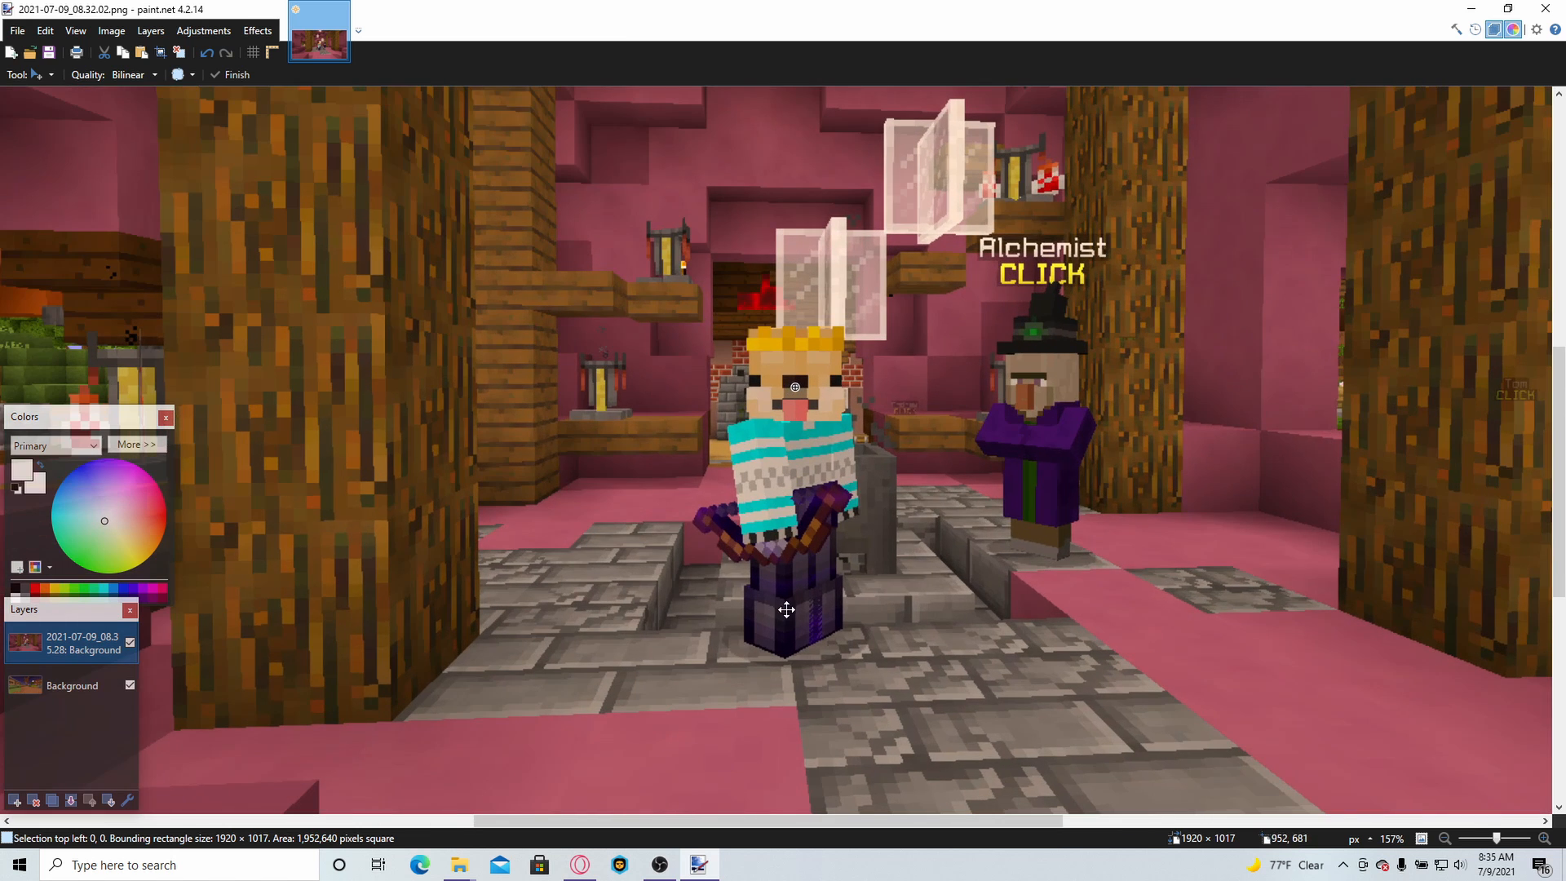
scroll(803, 650, "up", 3)
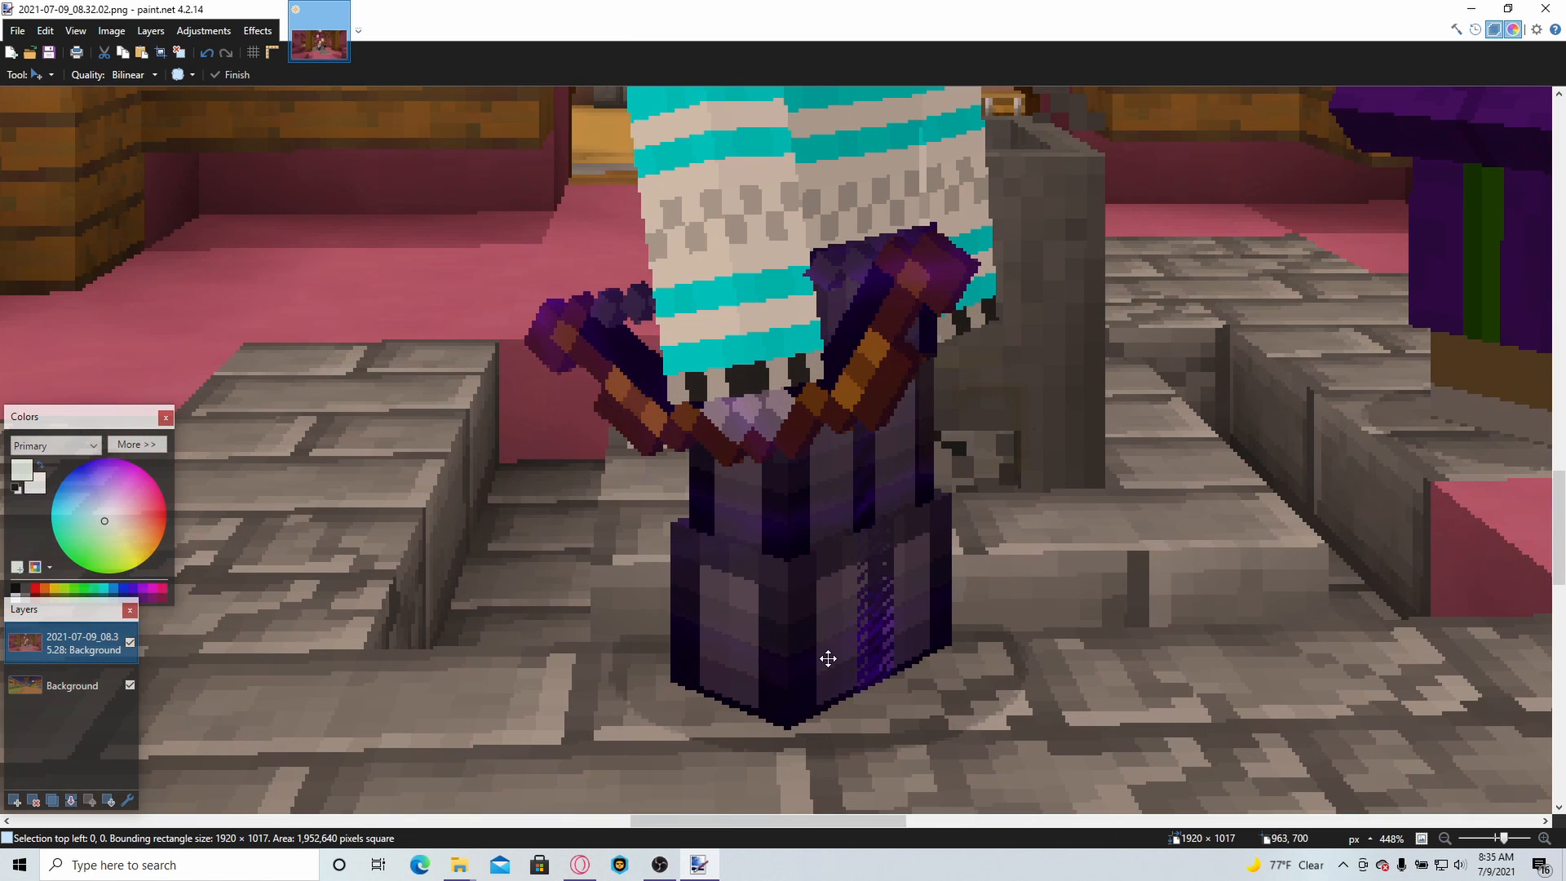
scroll(828, 658, "down", 2)
scroll(685, 336, "up", 2)
scroll(786, 693, "down", 1)
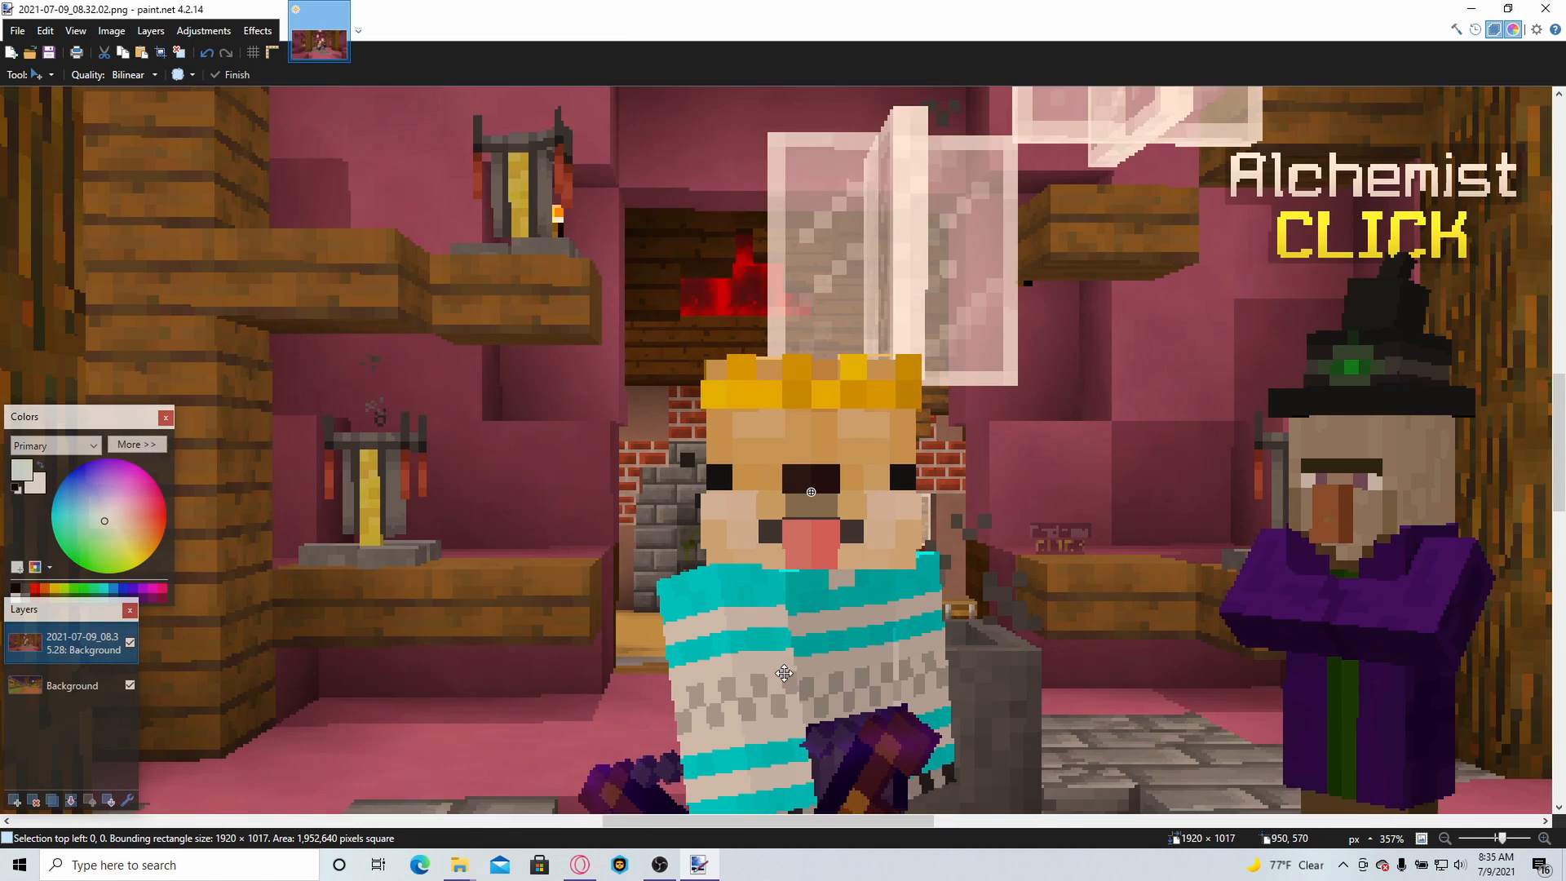
scroll(773, 678, "down", 4)
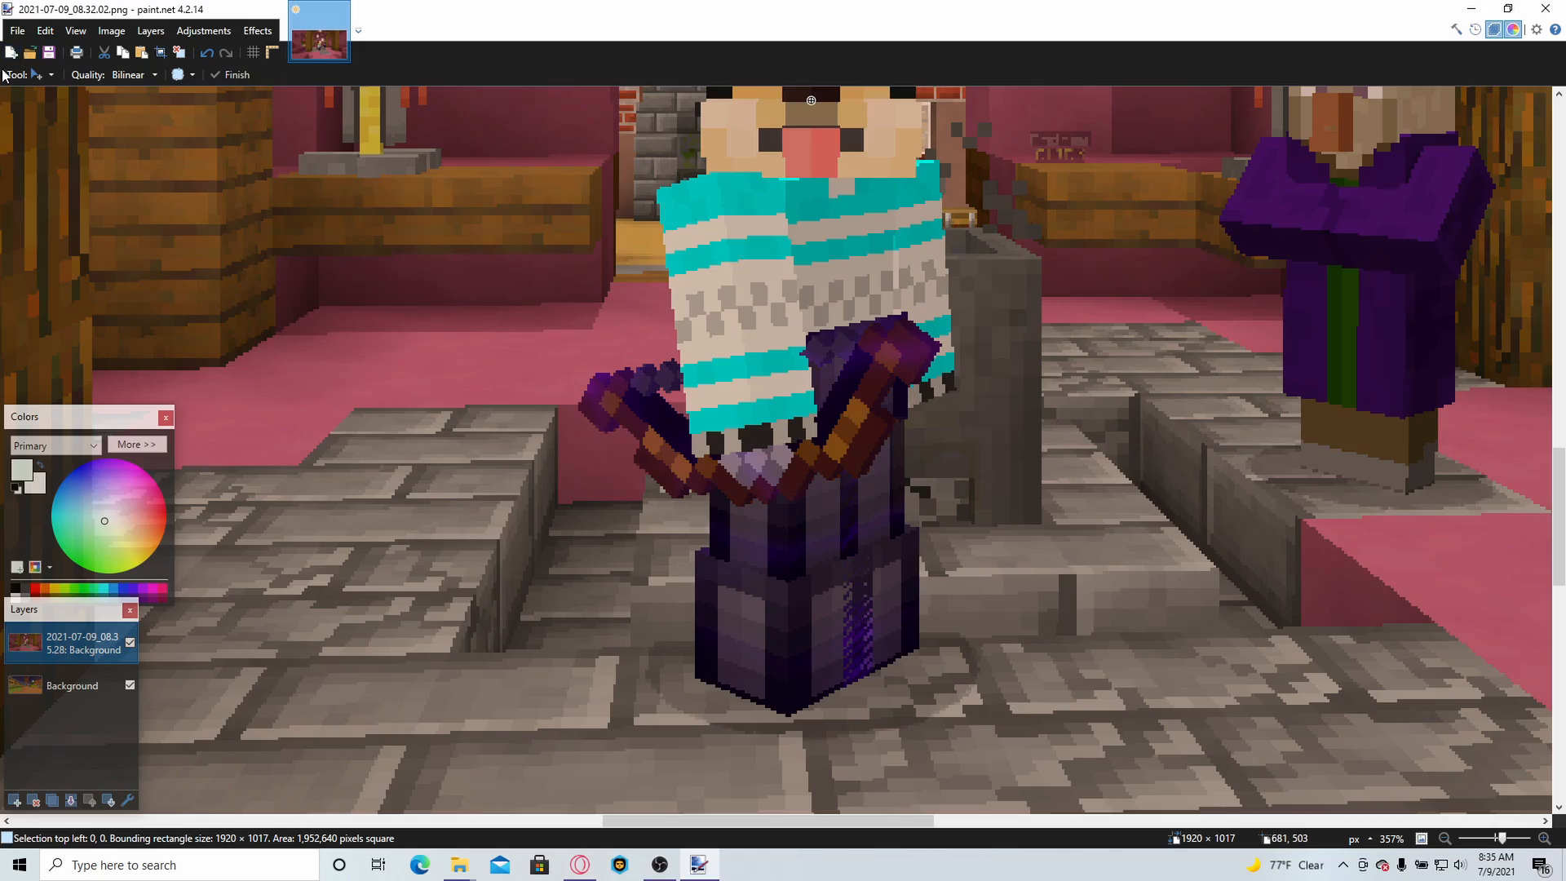
left_click(37, 74)
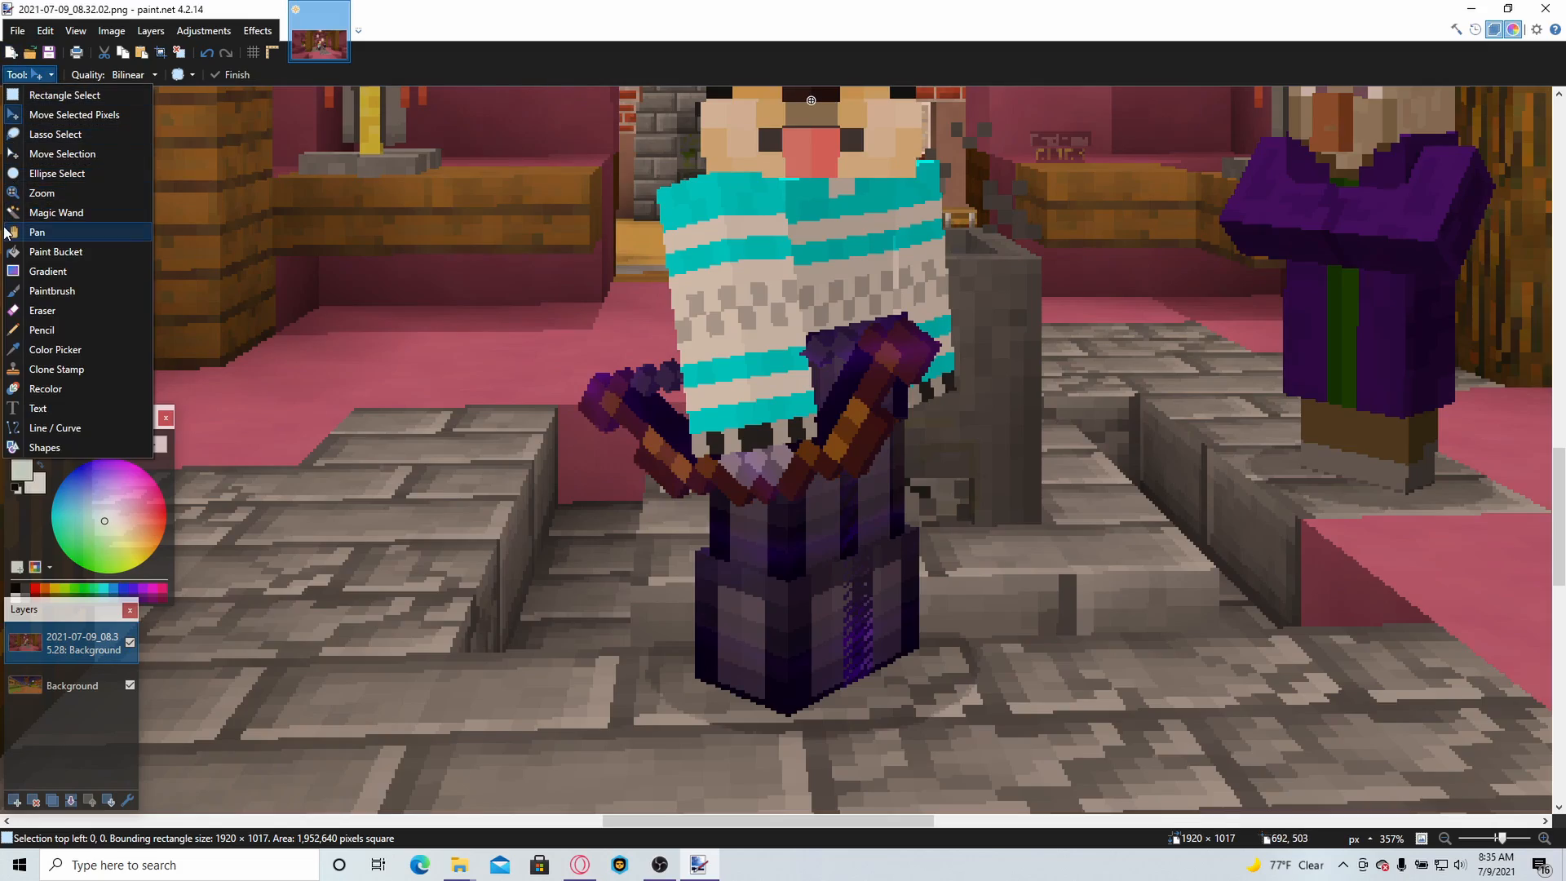
left_click(57, 212)
left_click(638, 608)
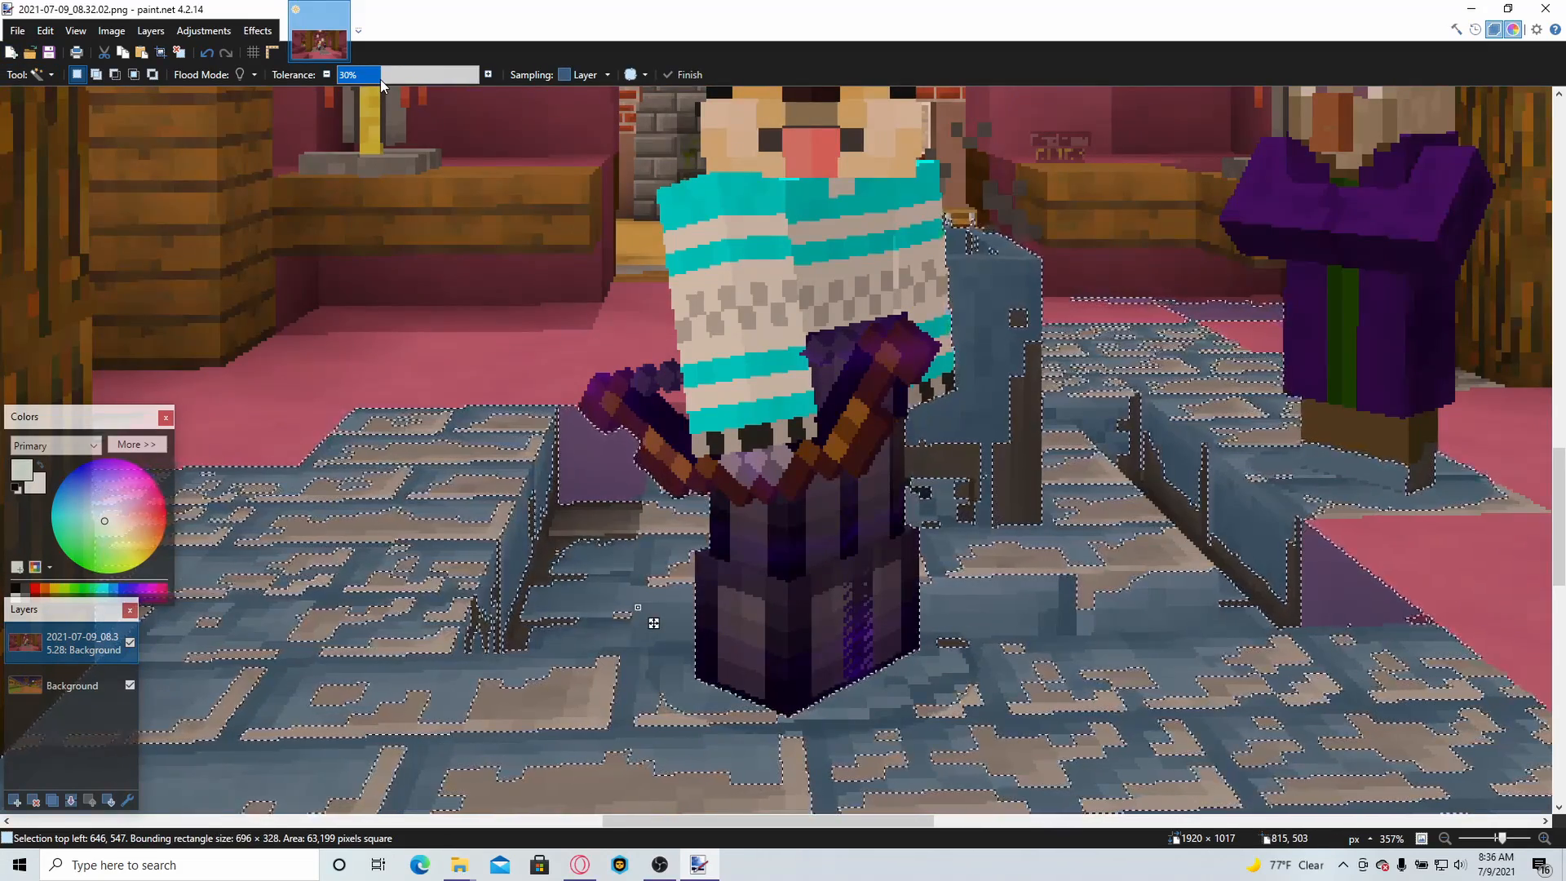
mouse_move(380, 80)
left_mouse_down()
mouse_move(398, 77)
mouse_move(365, 74)
left_mouse_up()
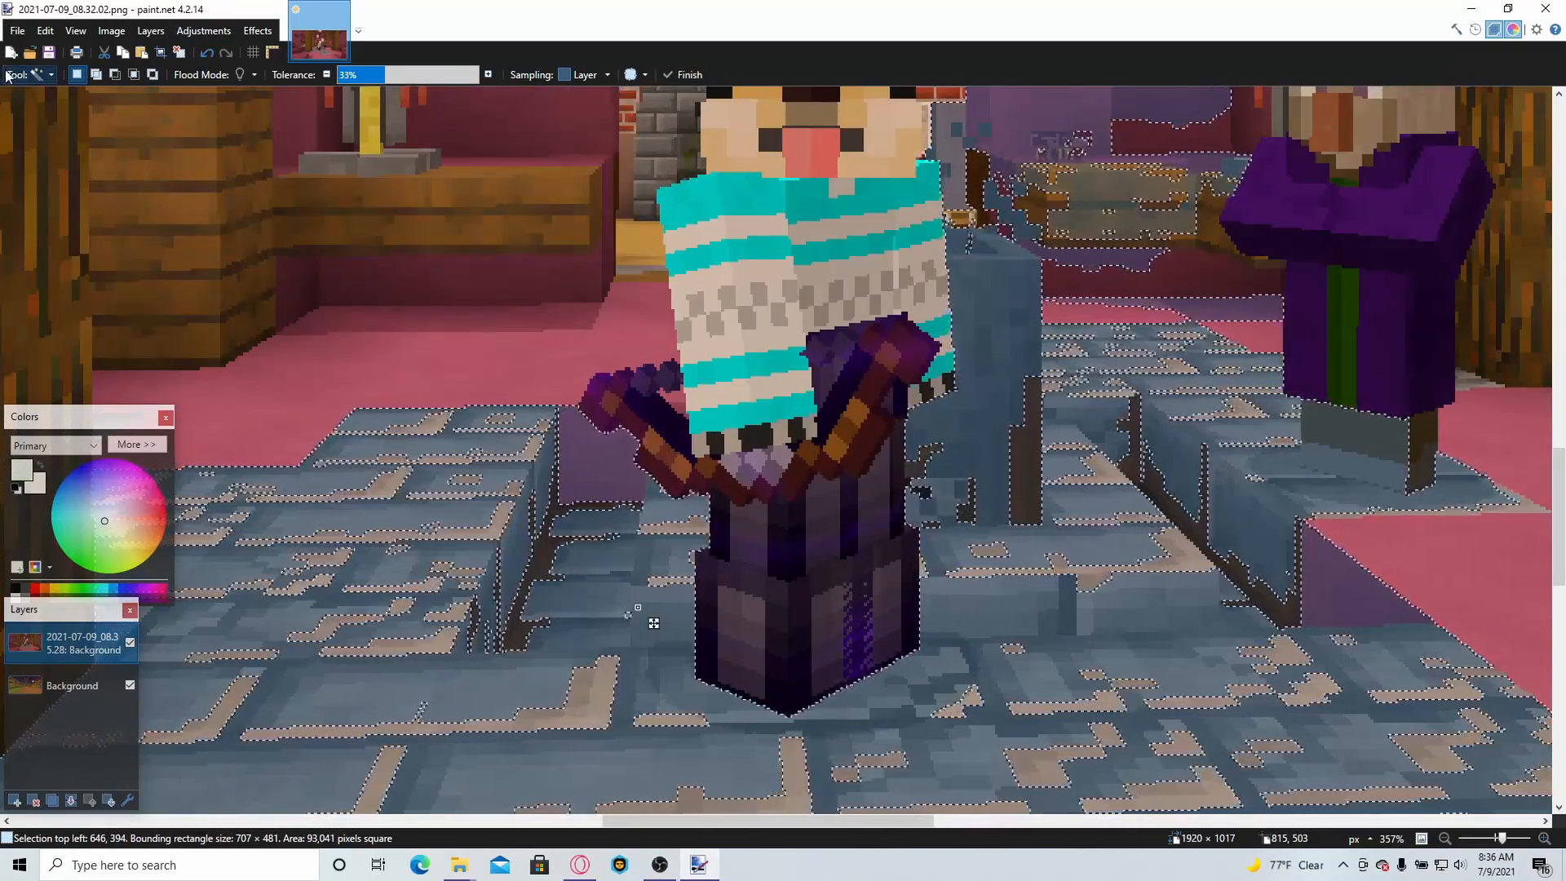
- Try a Magic Wand selection at the leg's edge, and reselect the stone floor beside the character at 33% tolerance
left_click(11, 75)
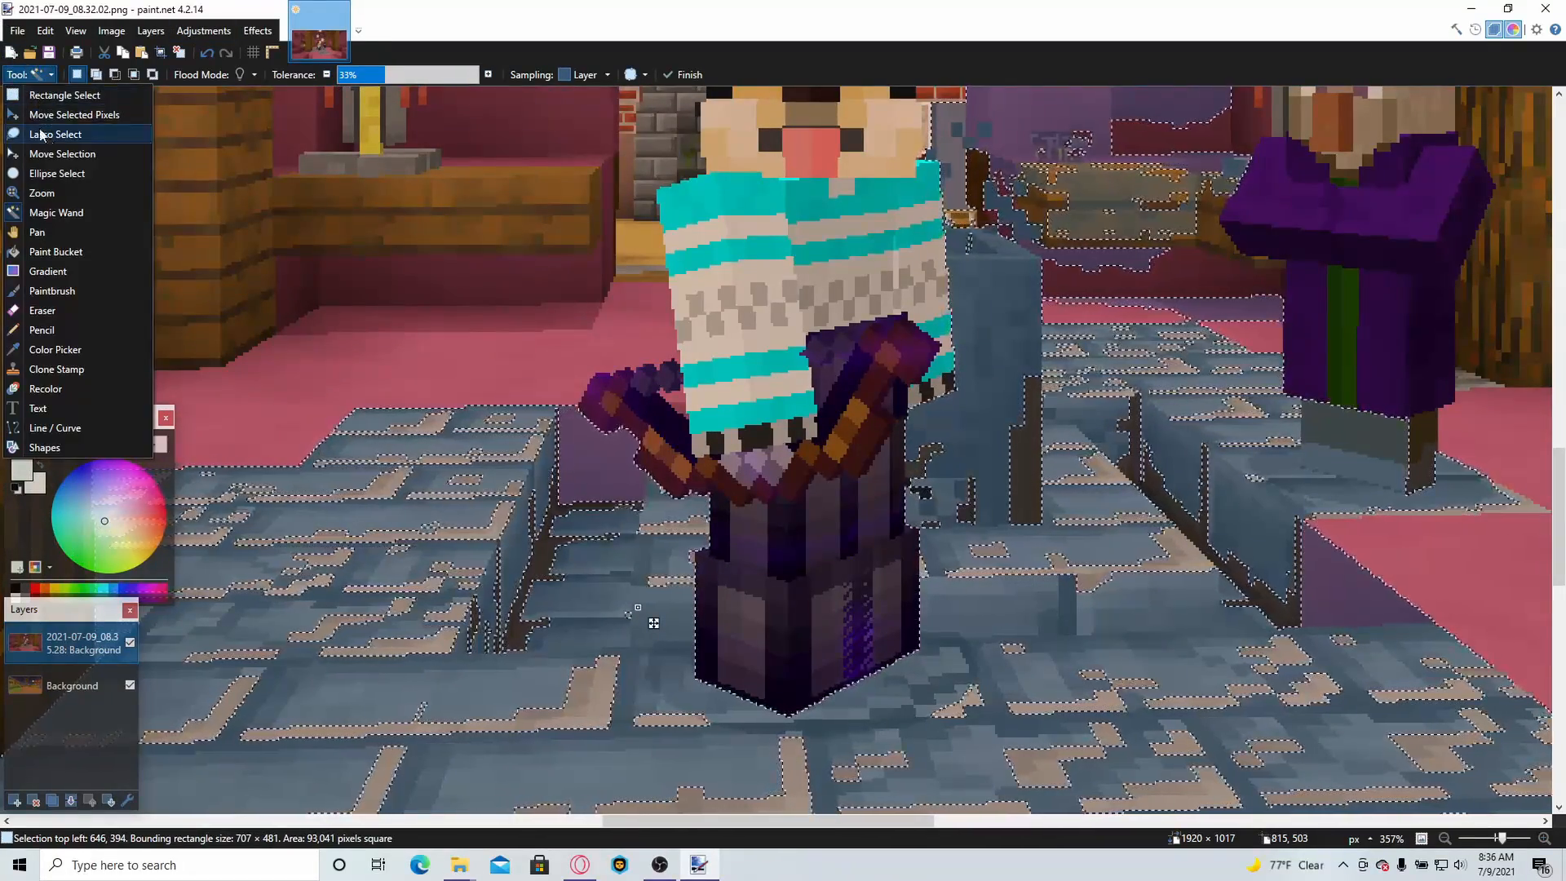
left_click(56, 212)
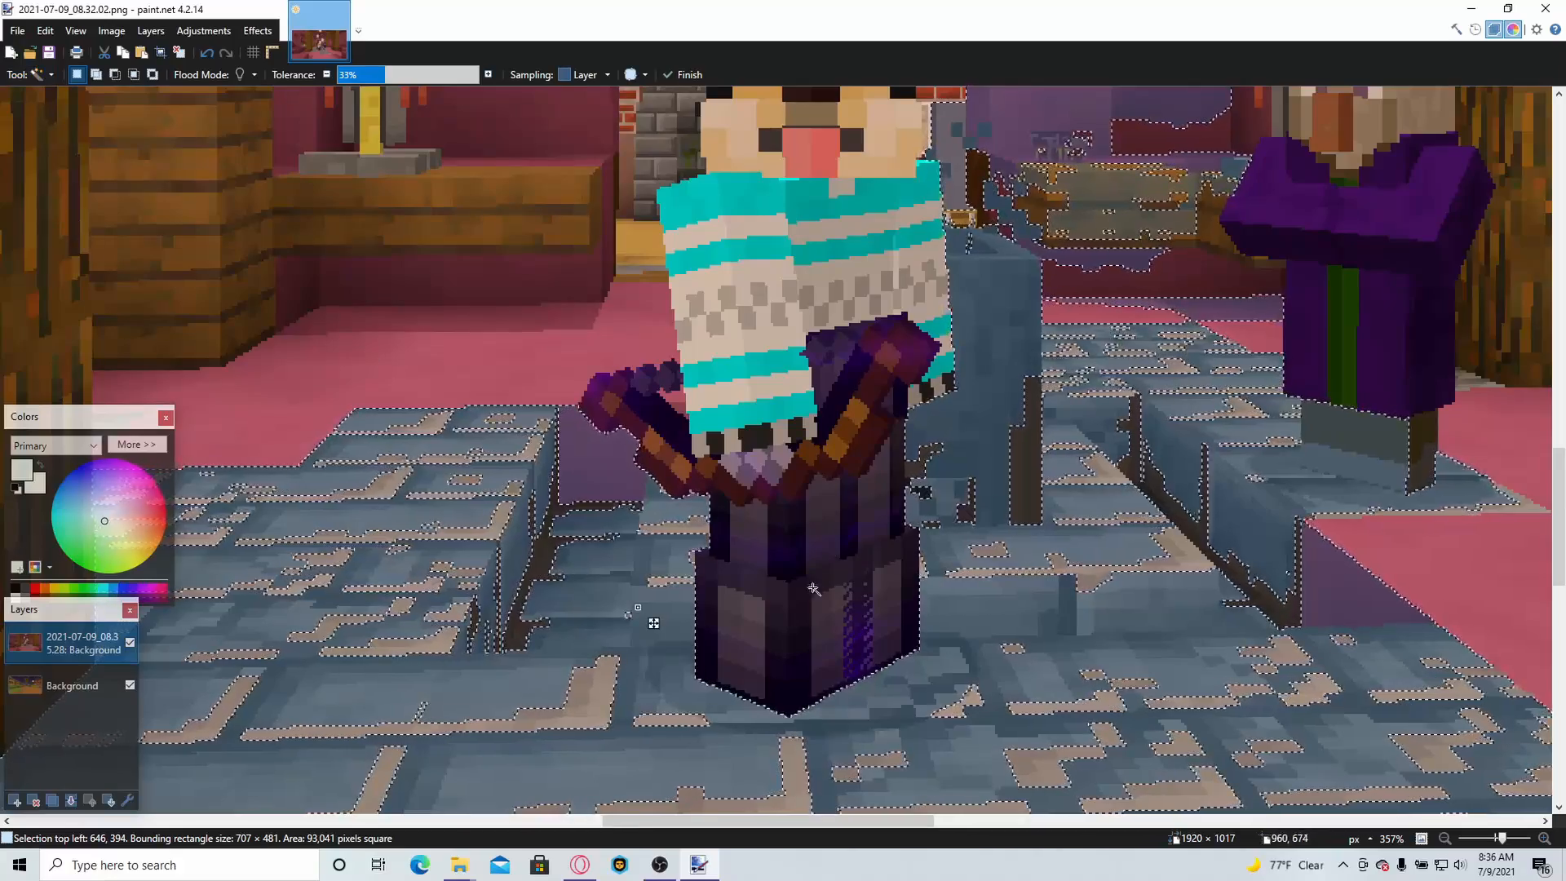
left_click(918, 468)
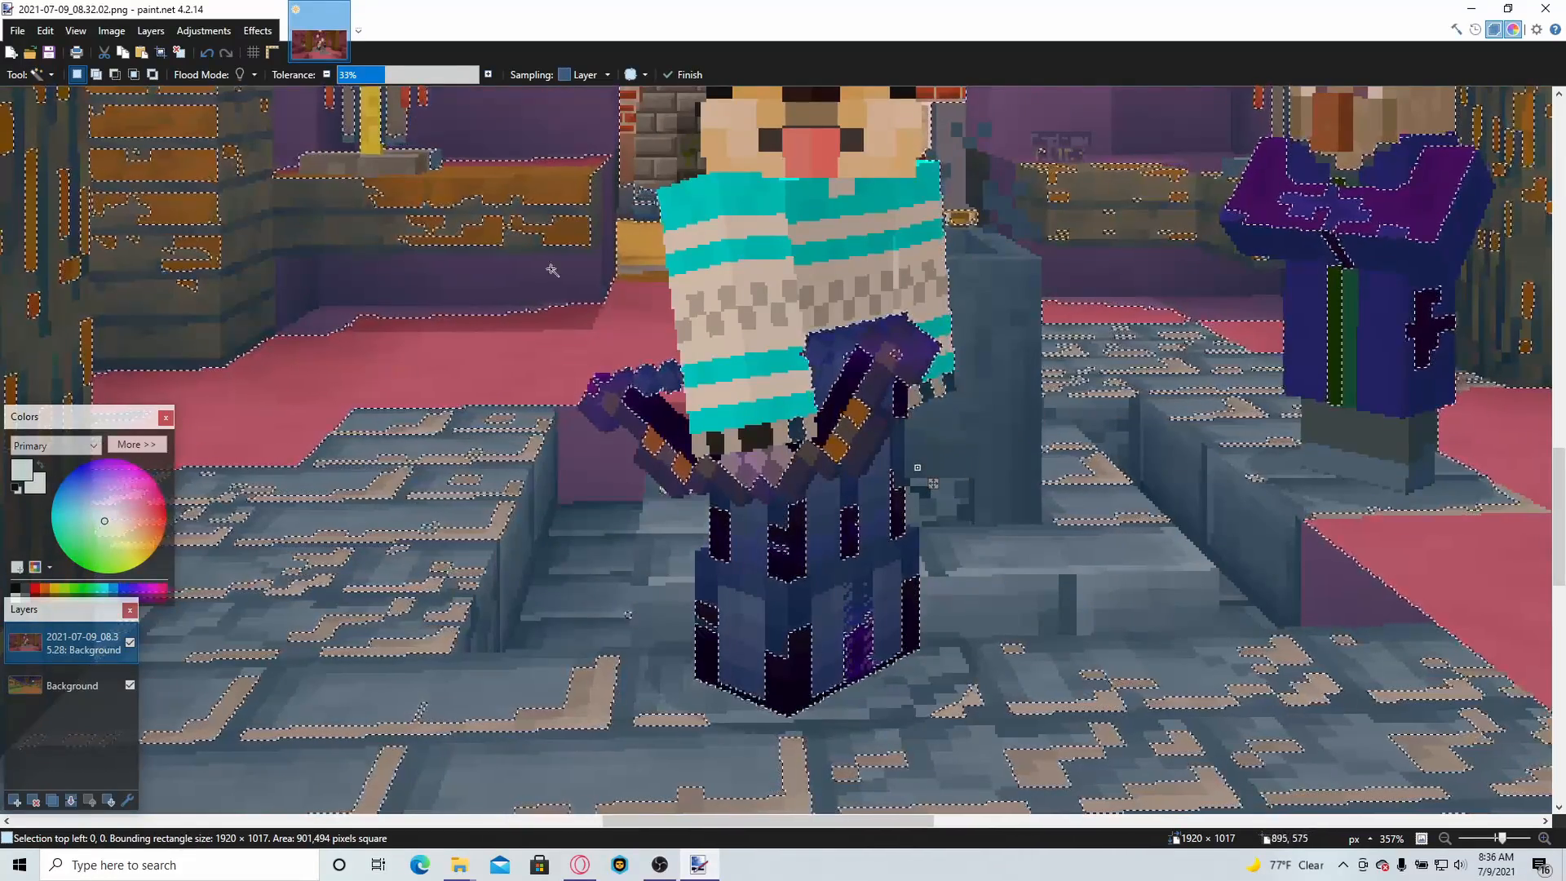
left_click(638, 488)
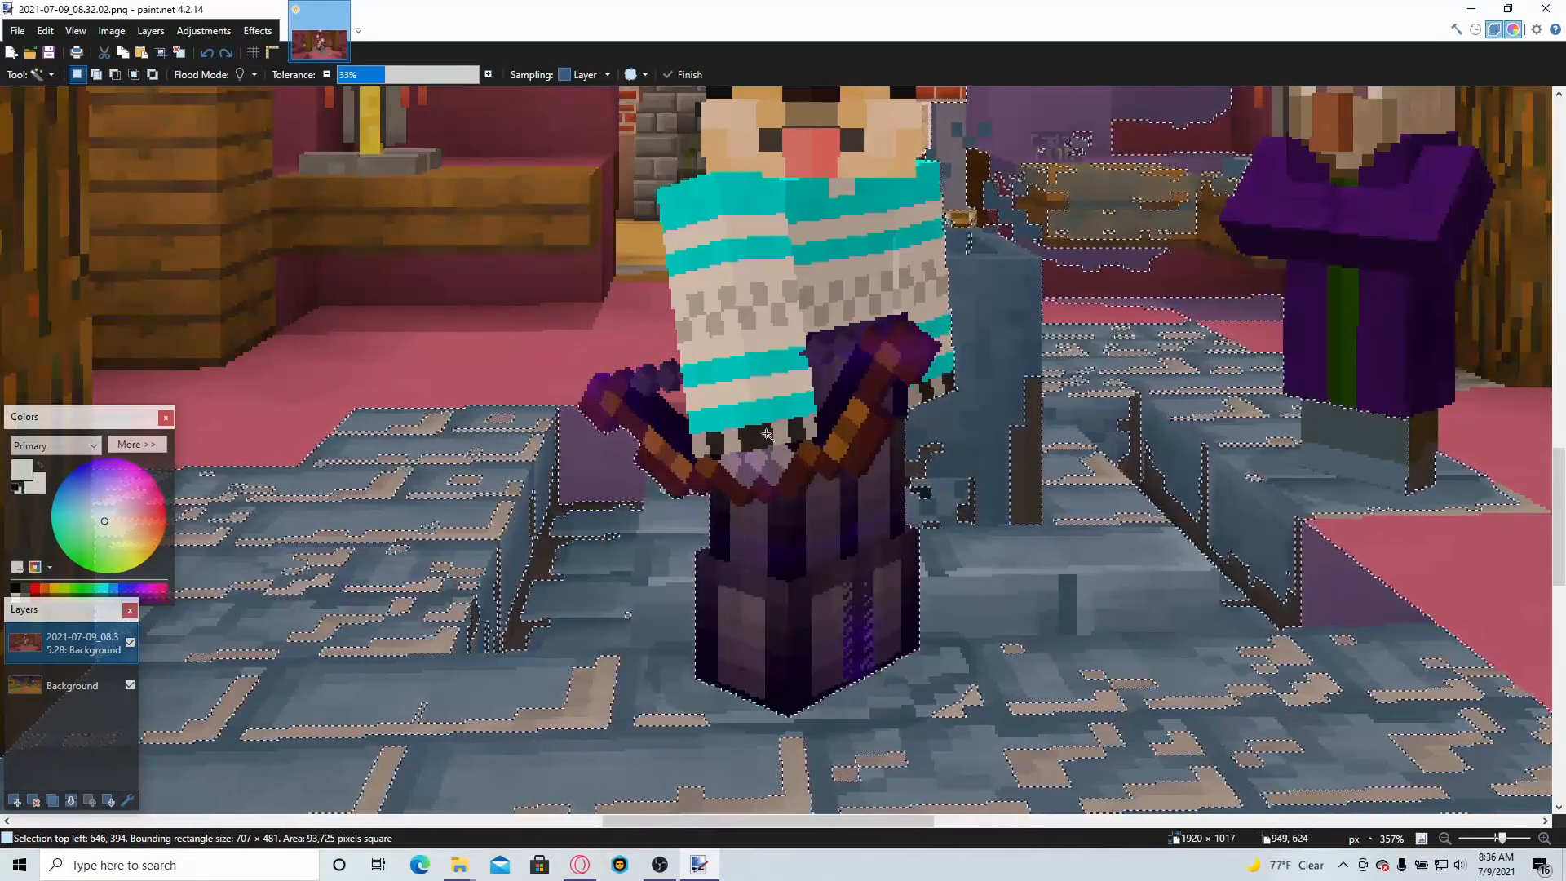
- Undo the stray selection on the armor's edge and cut the selected stone floor from the character layer
scroll(767, 434, "up", 15)
left_click(775, 491)
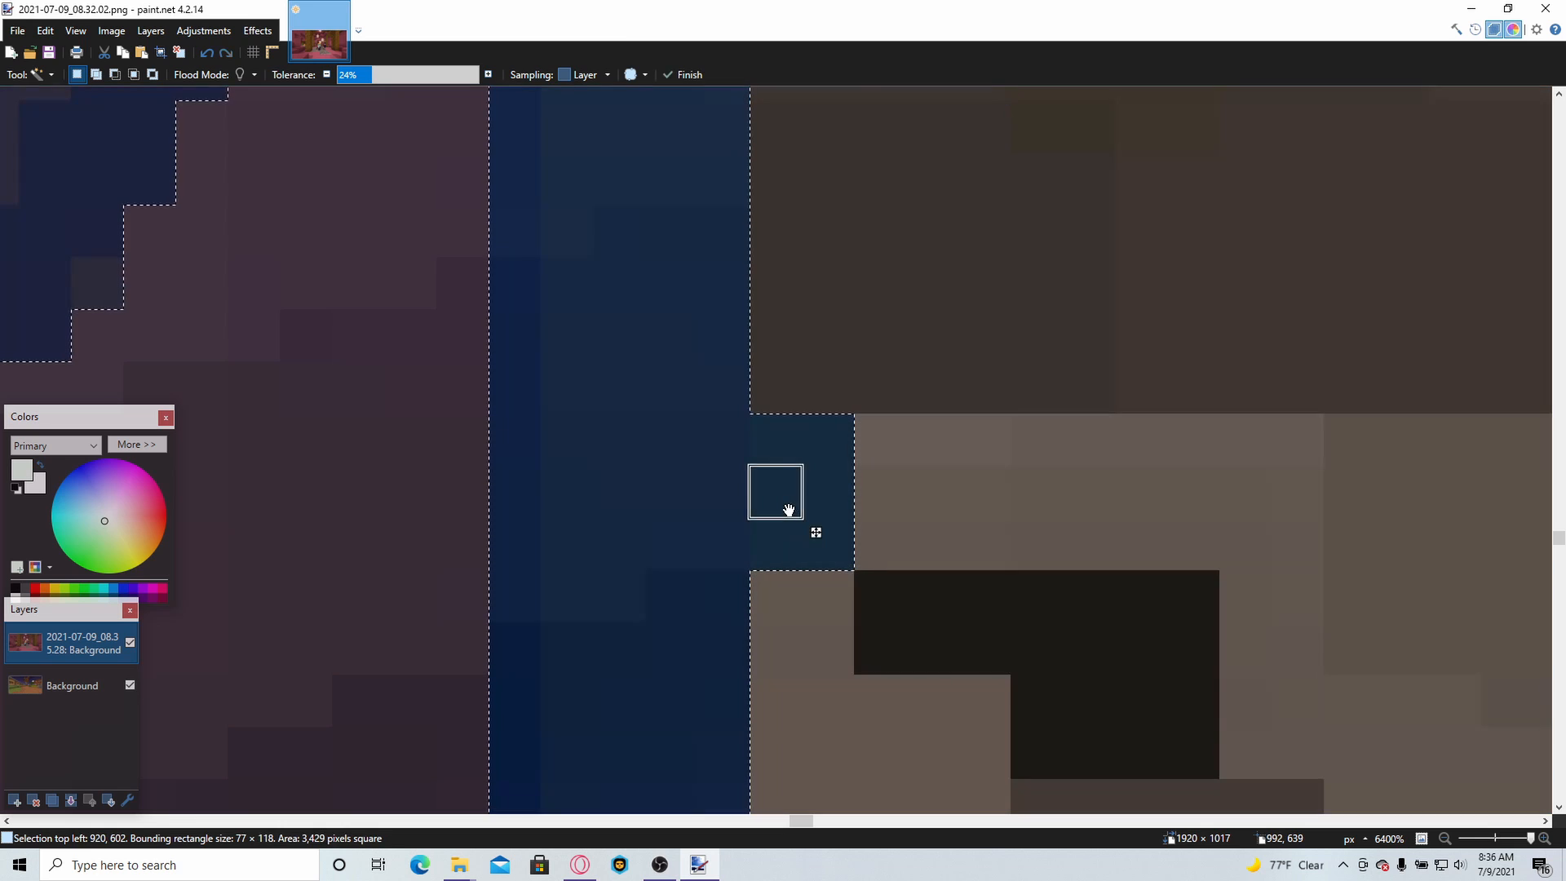
left_click(207, 54)
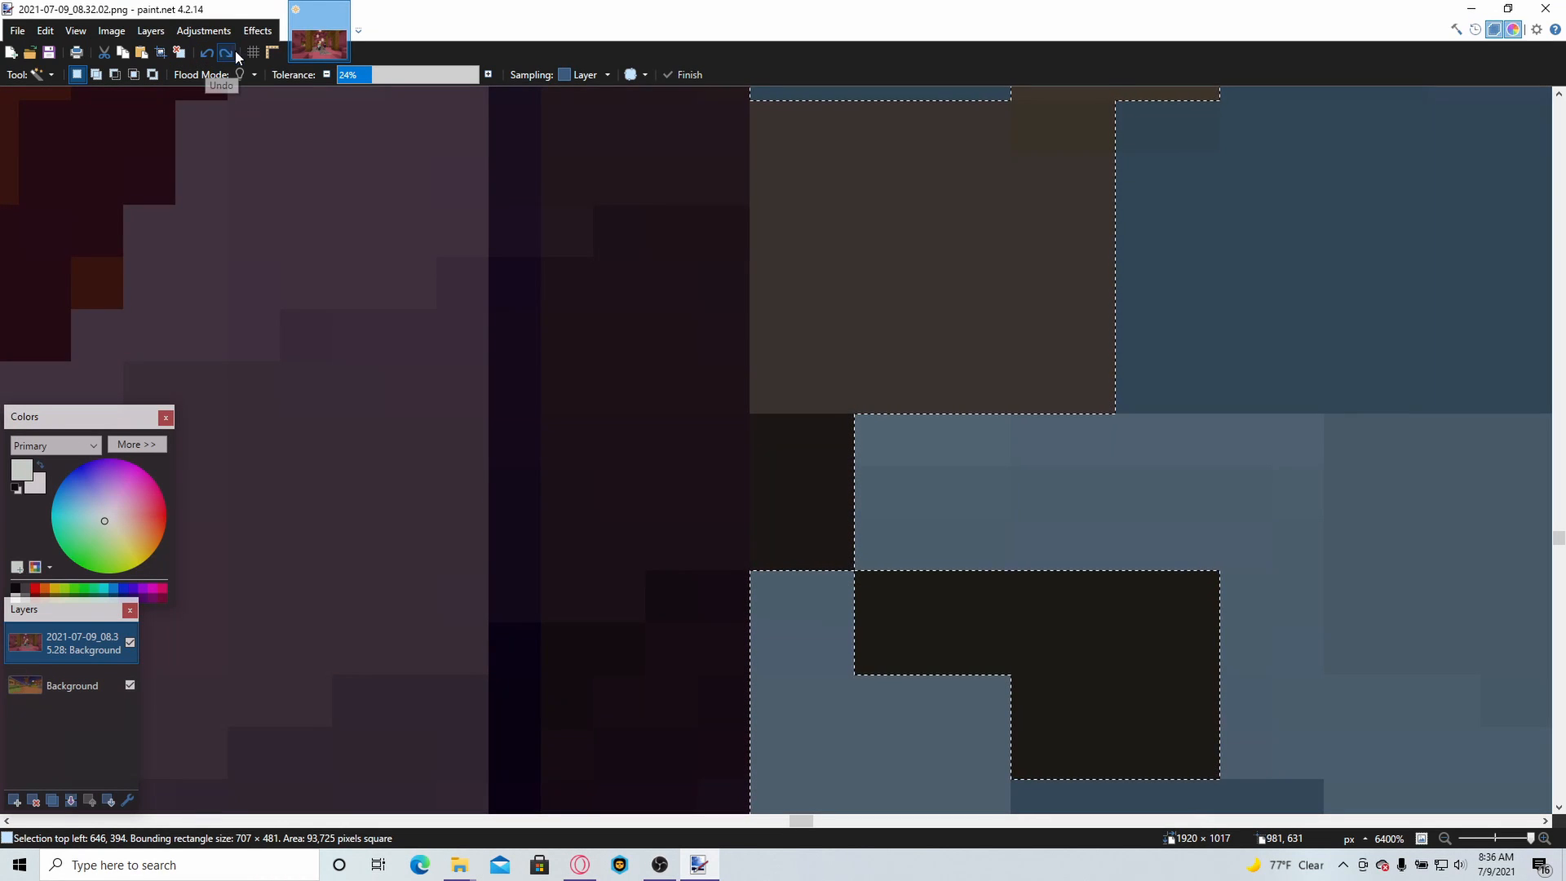
left_click(107, 55)
- Cut away the dark floor remnants beside the character's leg using the Magic Wand at a much lower tolerance
key("ctrl+z")
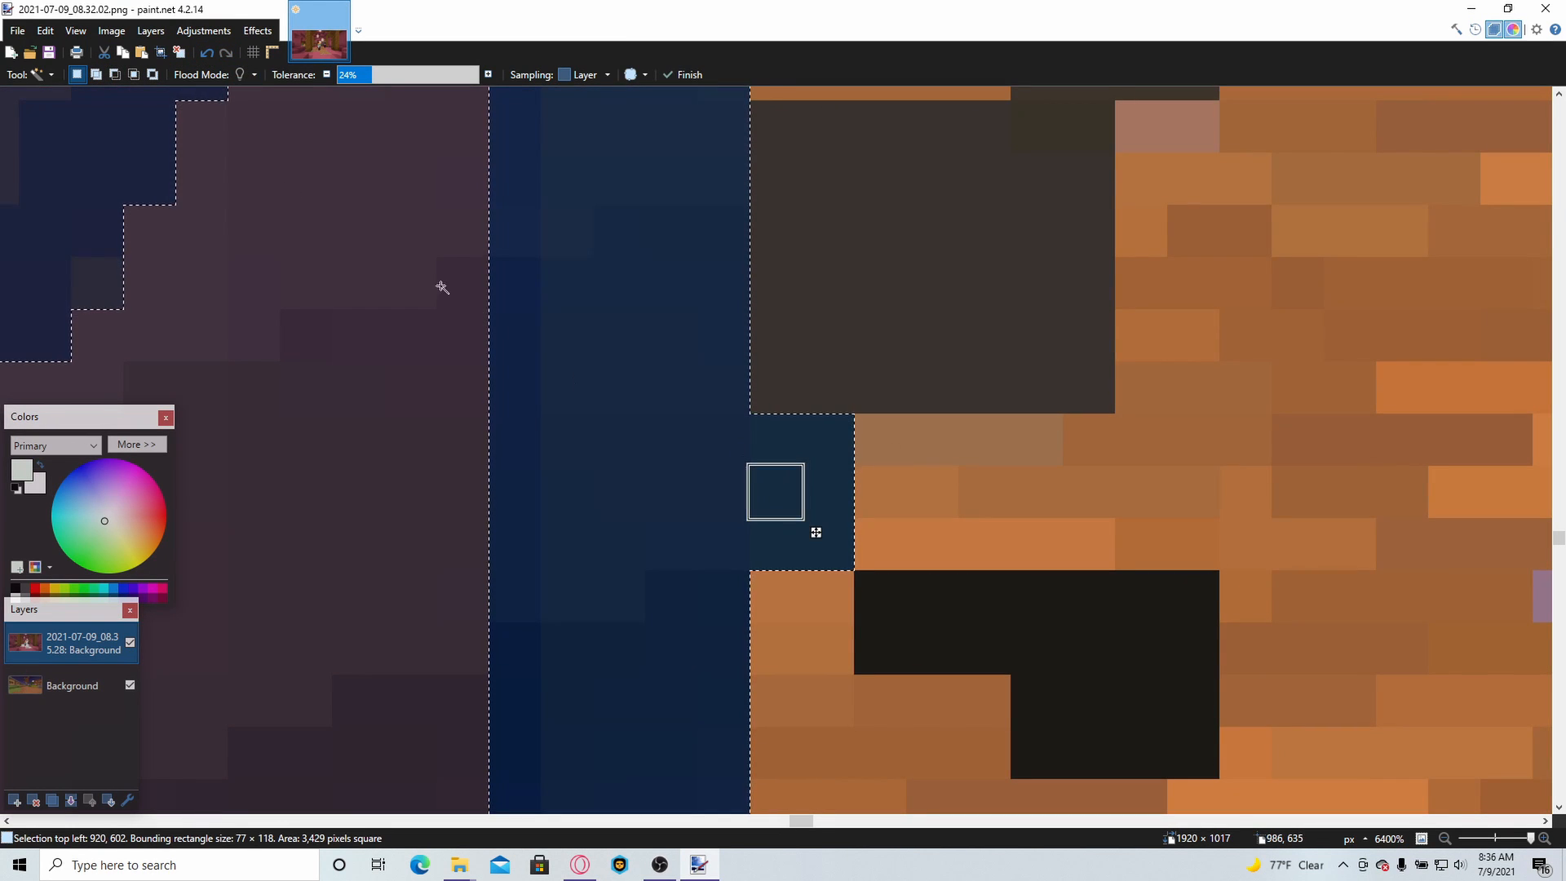
left_click_drag(383, 77, 346, 79)
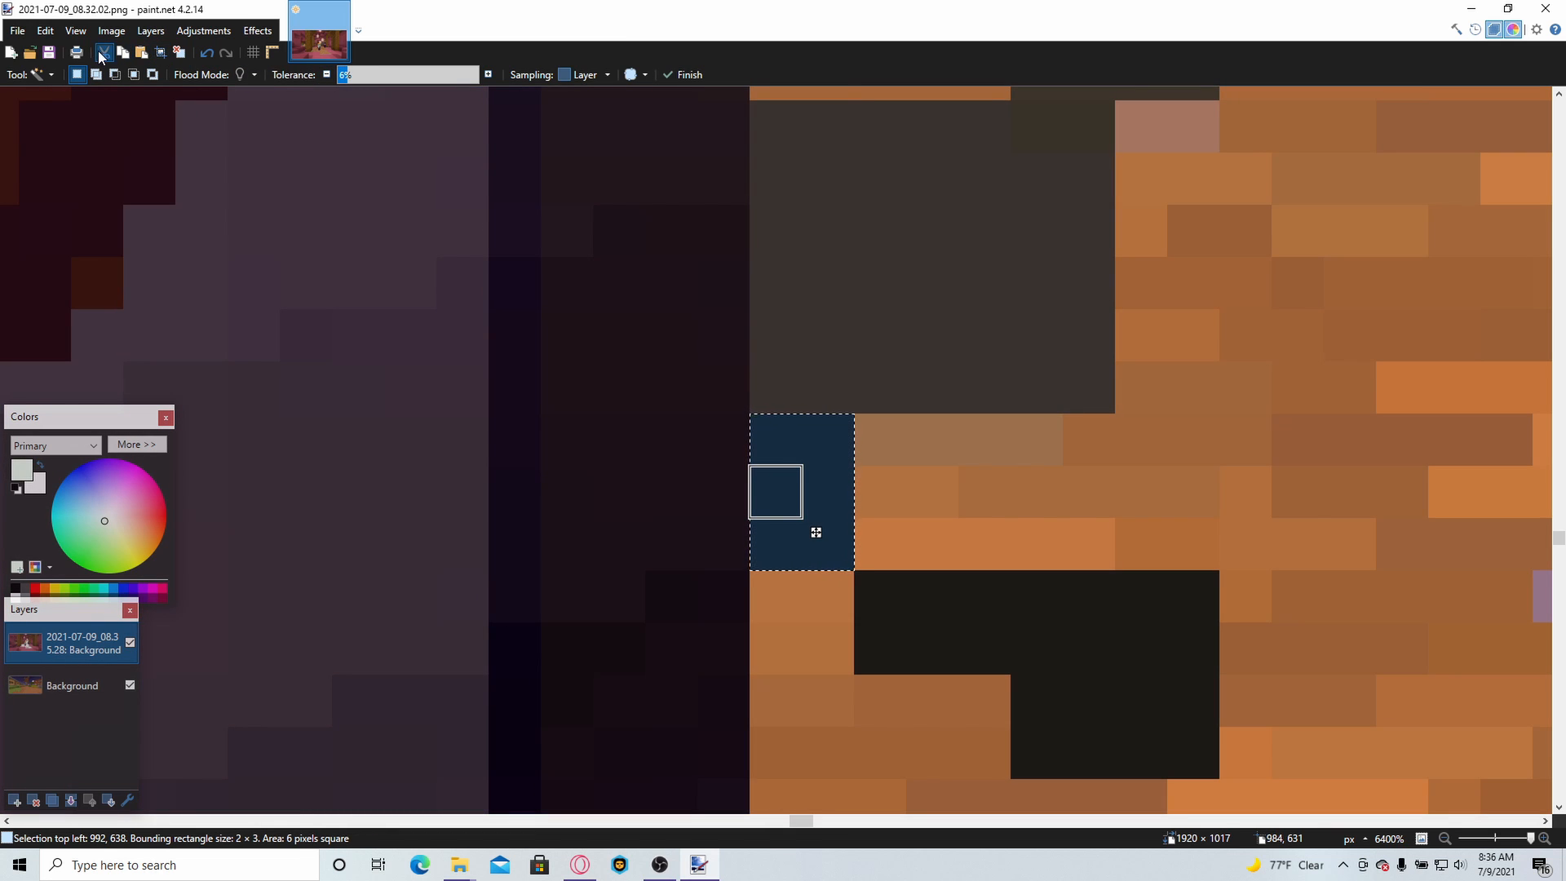
left_click(829, 228)
left_click(1001, 646, "ctrl")
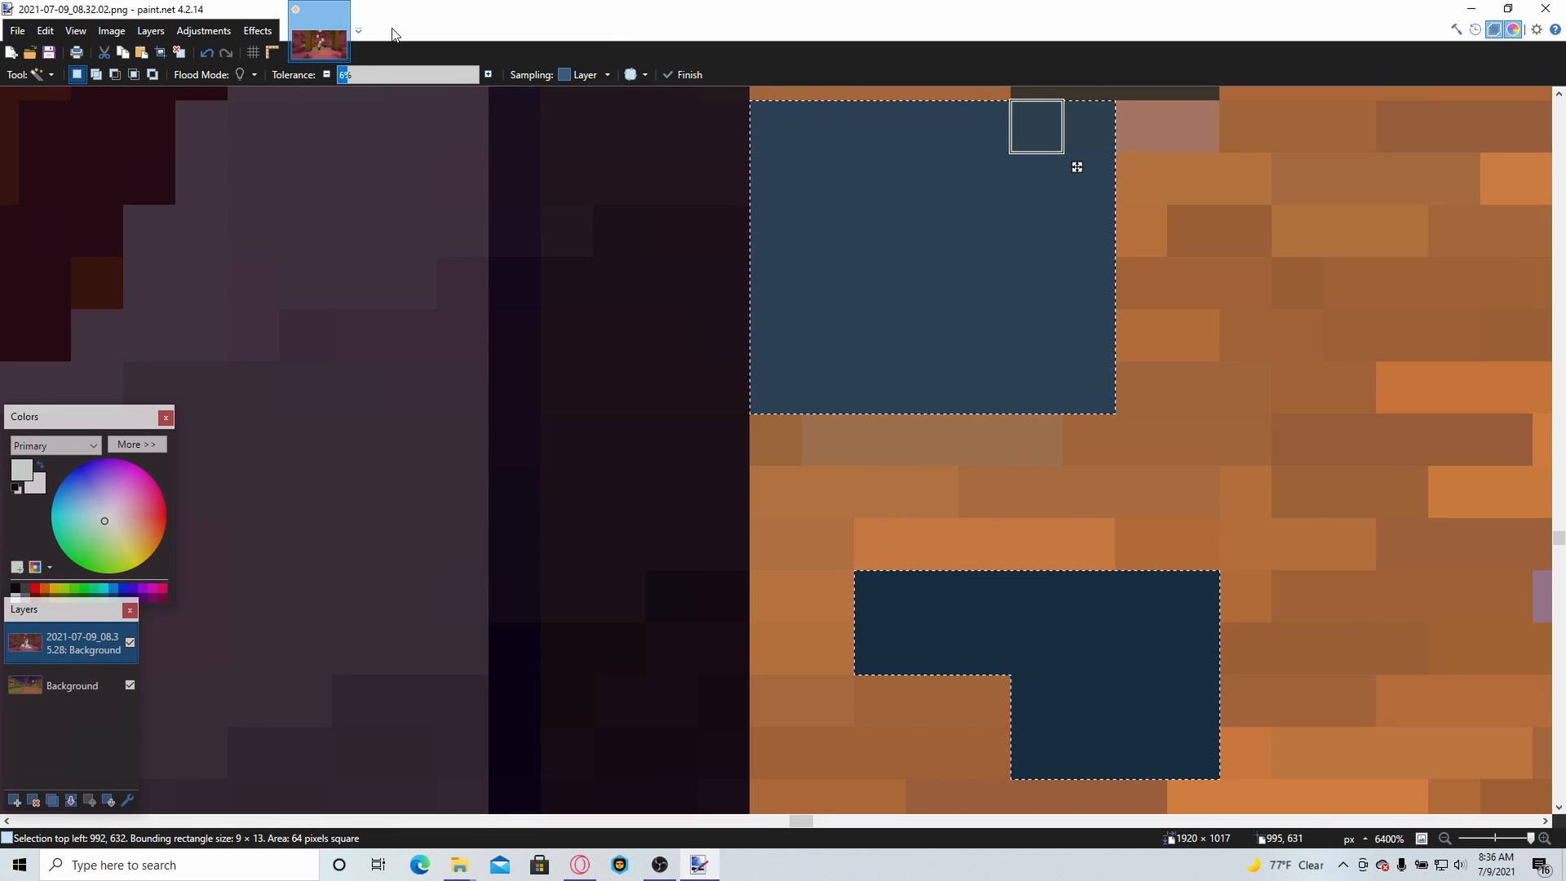
left_click(1037, 127, "ctrl")
left_click(104, 64)
- Select the remaining small dark fragments beside the character's leg together with the Magic Wand
scroll(262, 157, "down", 2)
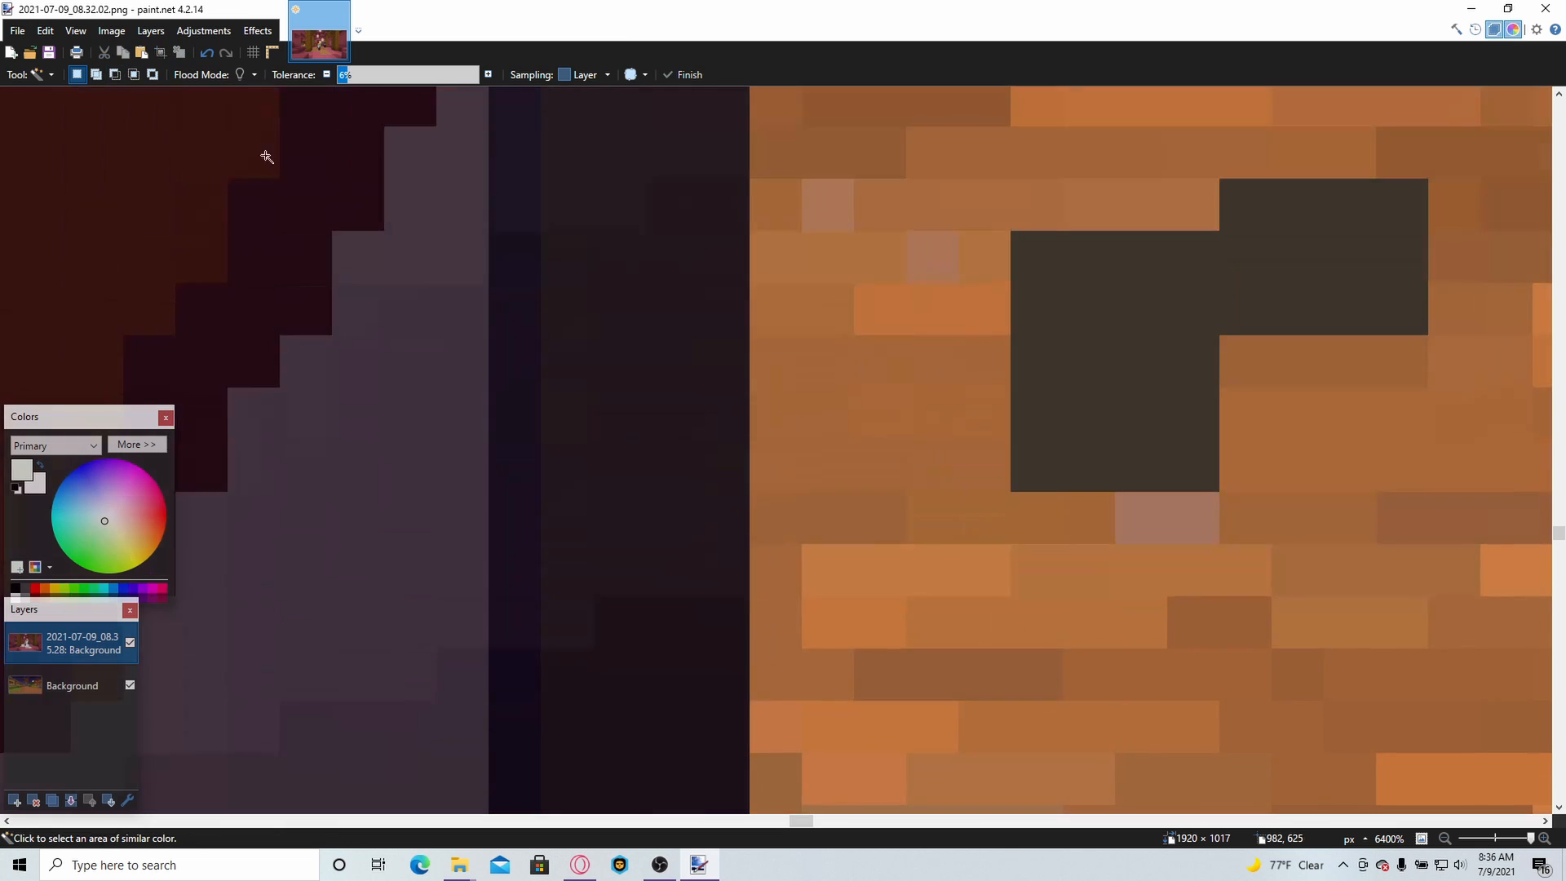
scroll(901, 472, "down", 2)
left_click(917, 465)
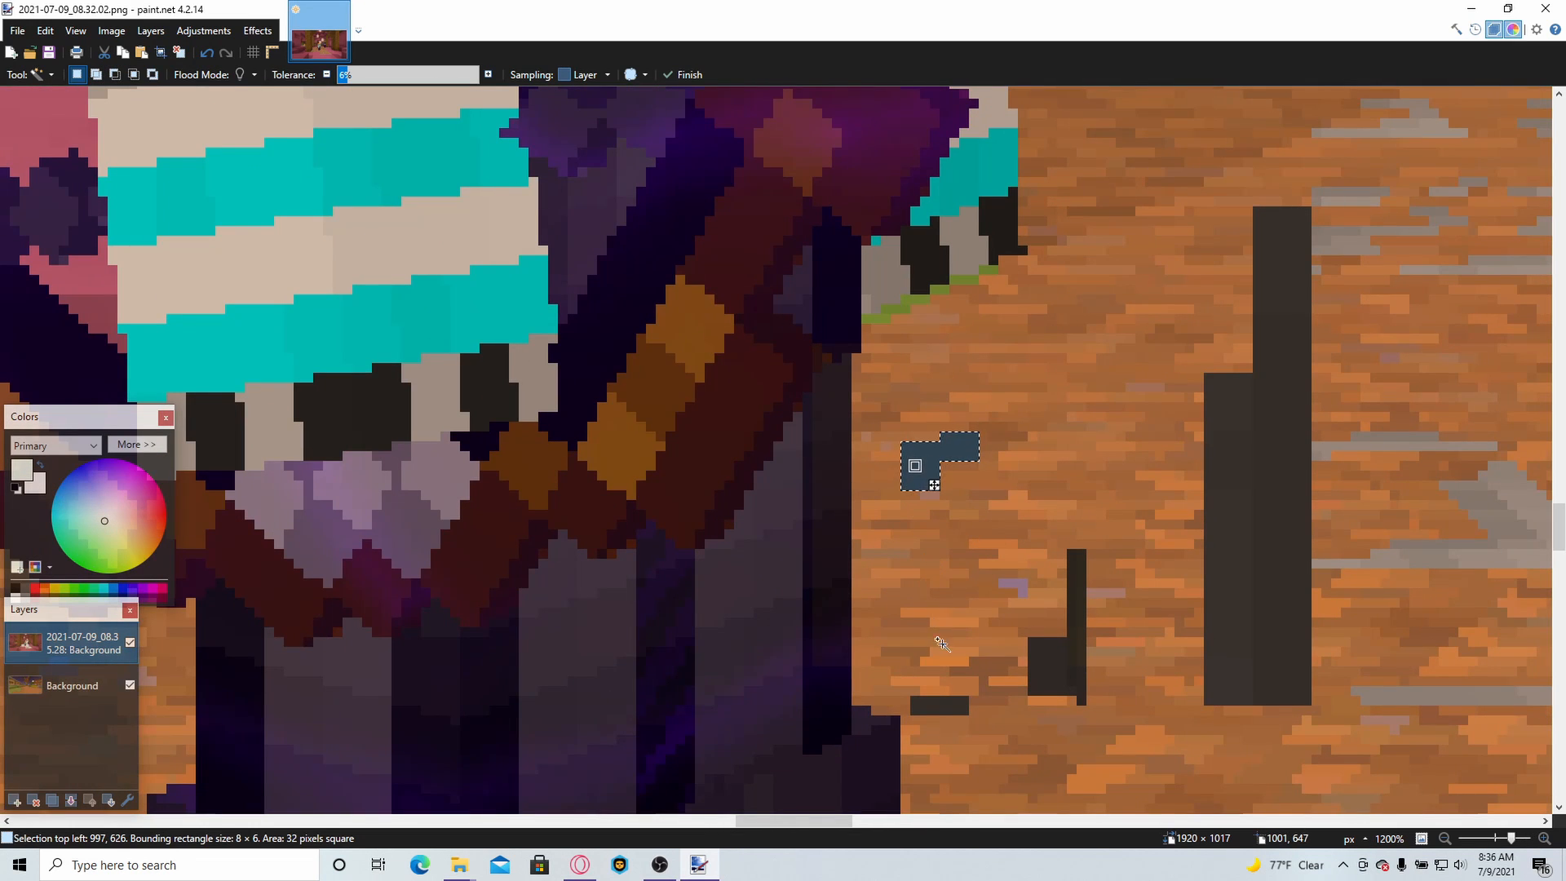
left_click(933, 703, "ctrl")
left_click(1056, 669, "ctrl")
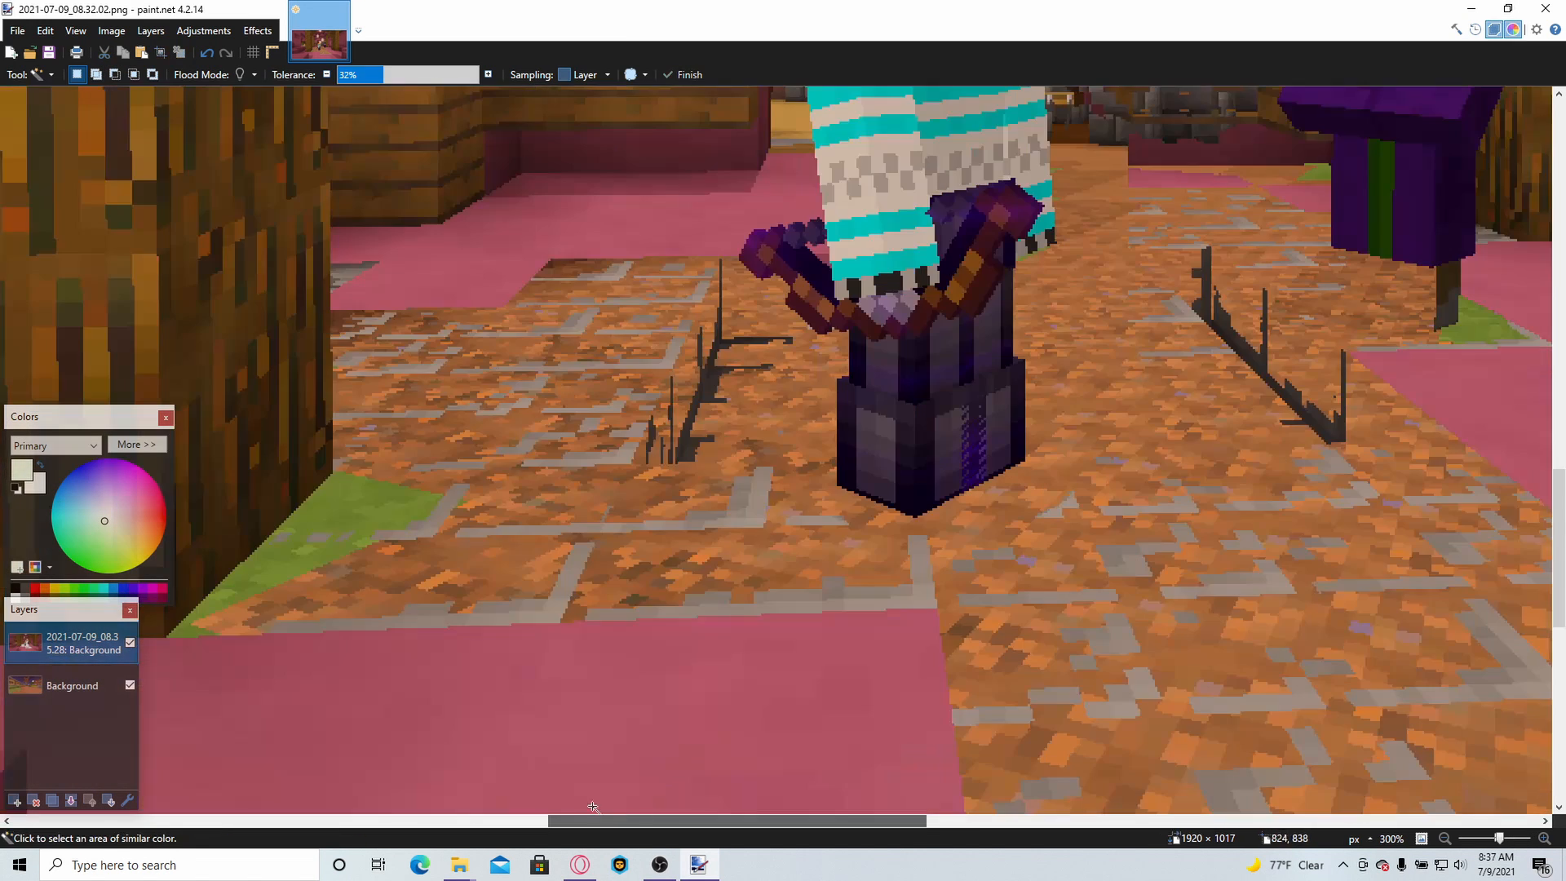
- Hide the Background layer and switch to the Rectangle Select tool for the area around the bow
left_click(129, 685)
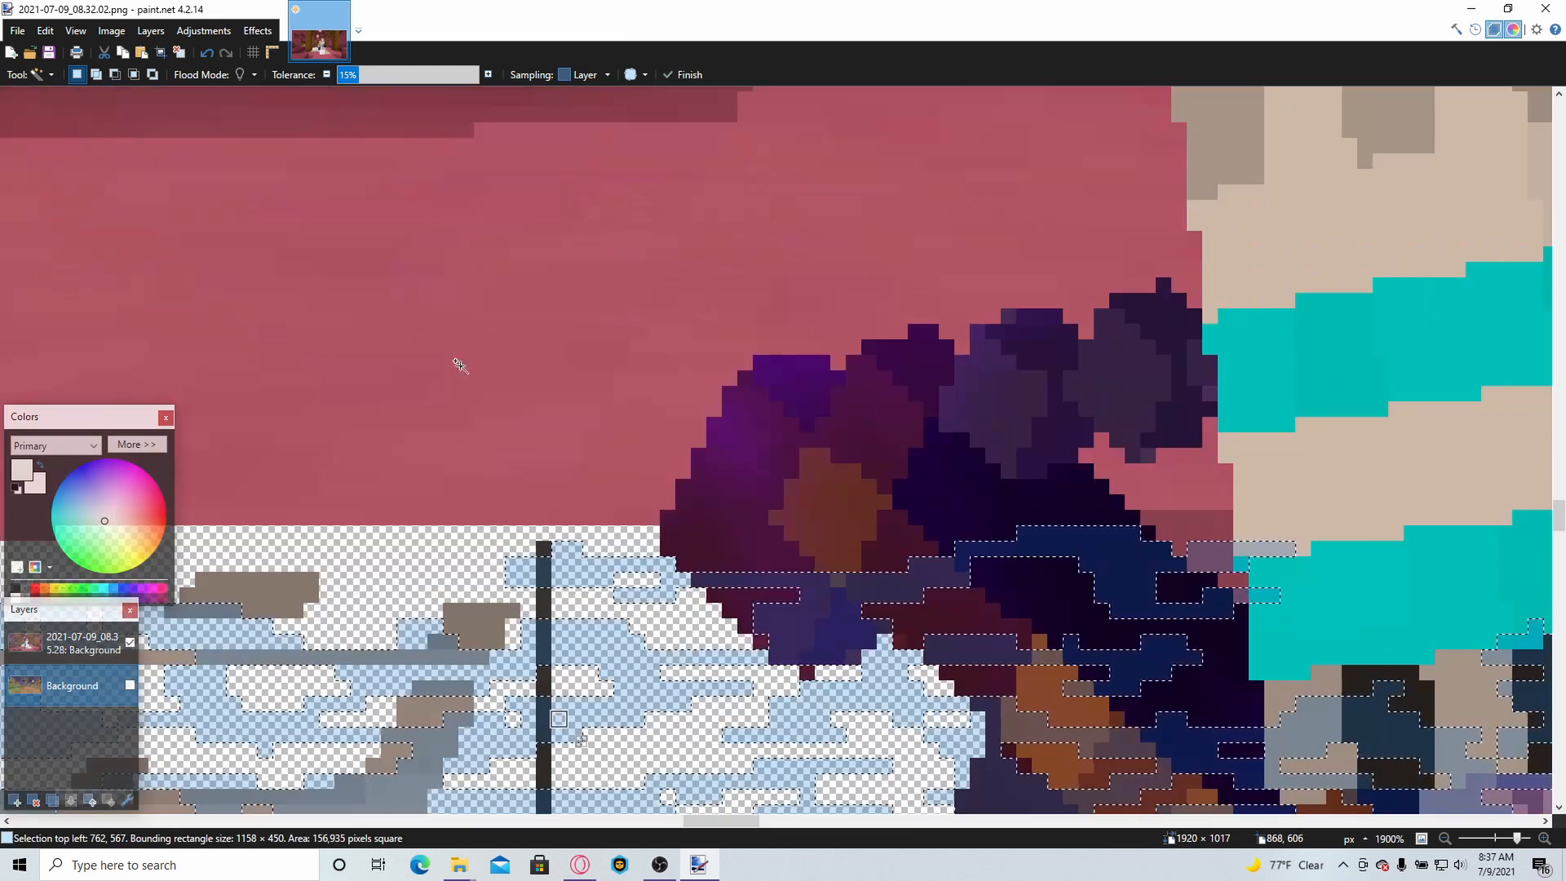
left_click(34, 74)
left_click(61, 94)
left_click(84, 122)
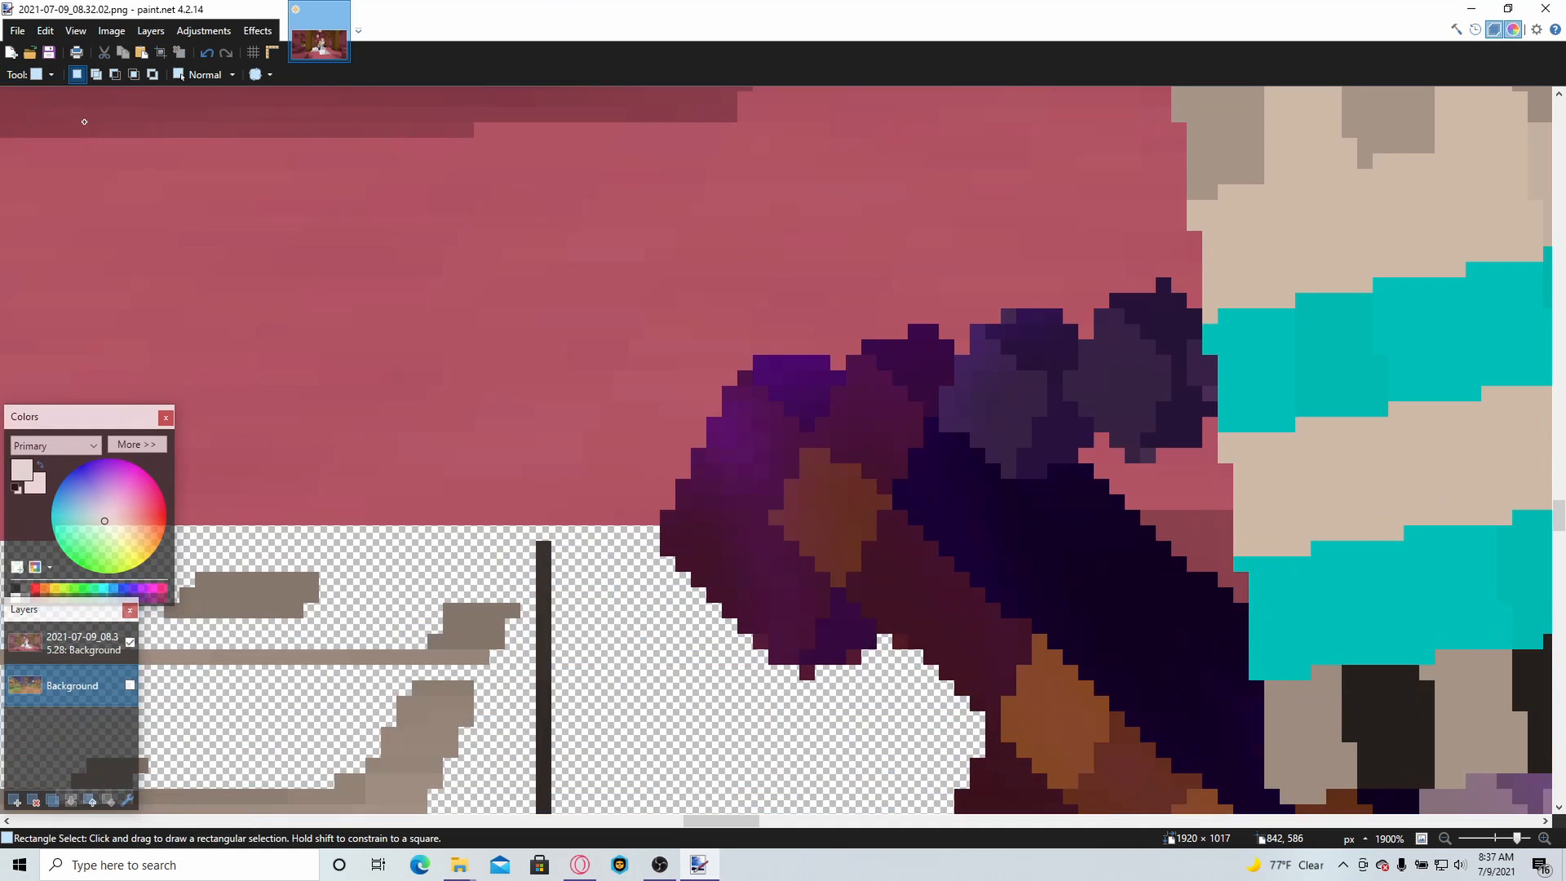
scroll(613, 518, "up", 1)
- Try to select the pink area beside the bow's tip by combining rectangles along its stepped edge
left_click_drag(646, 522, 215, 174)
left_click_drag(664, 506, 451, 252)
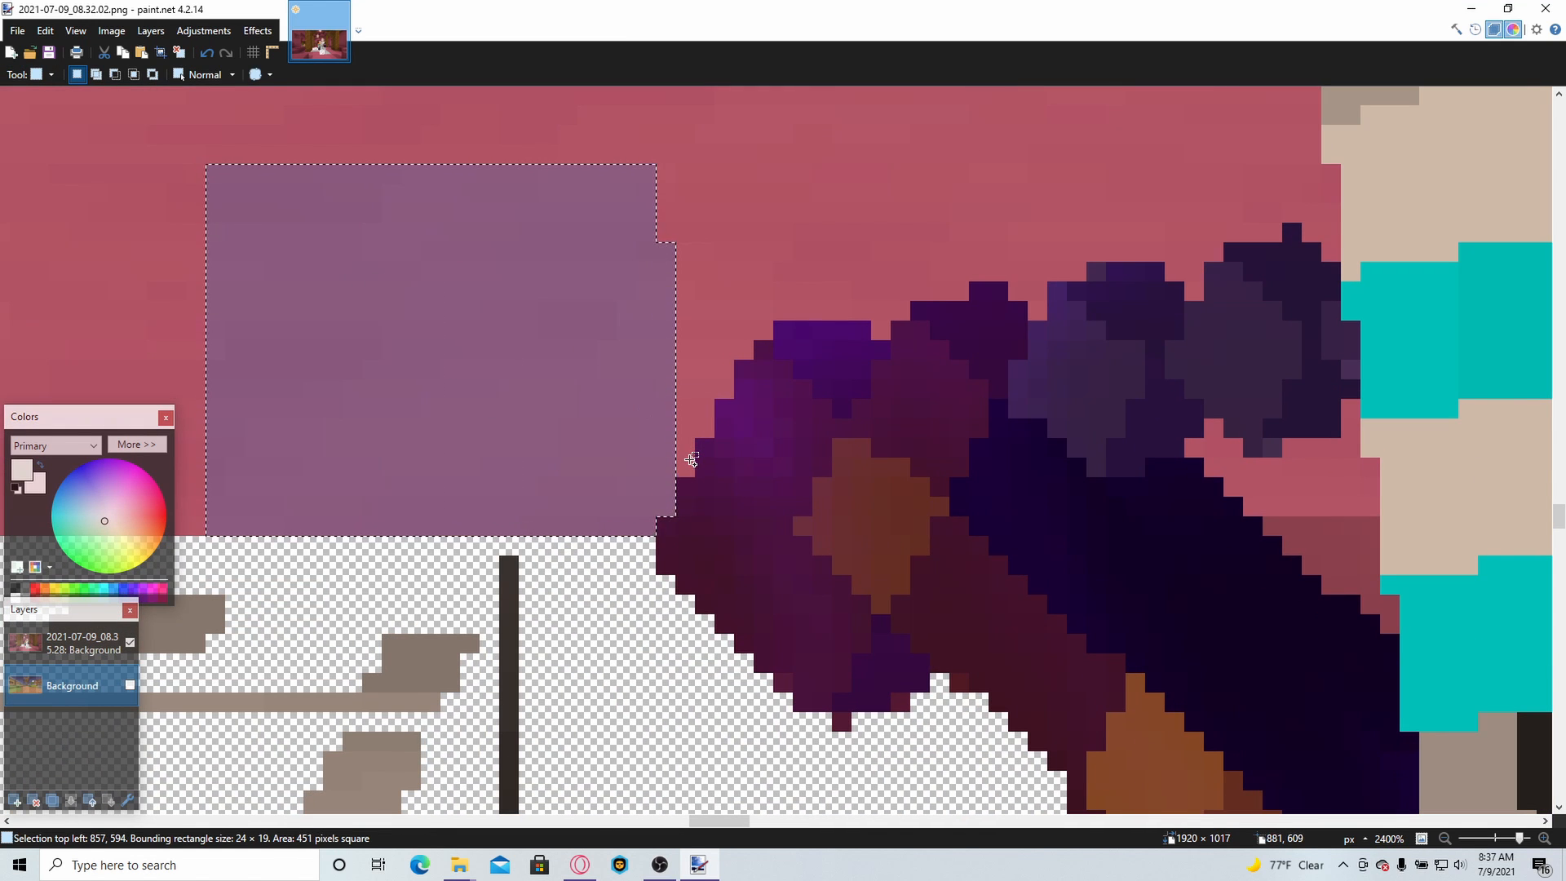
left_click_drag(684, 462, 543, 196)
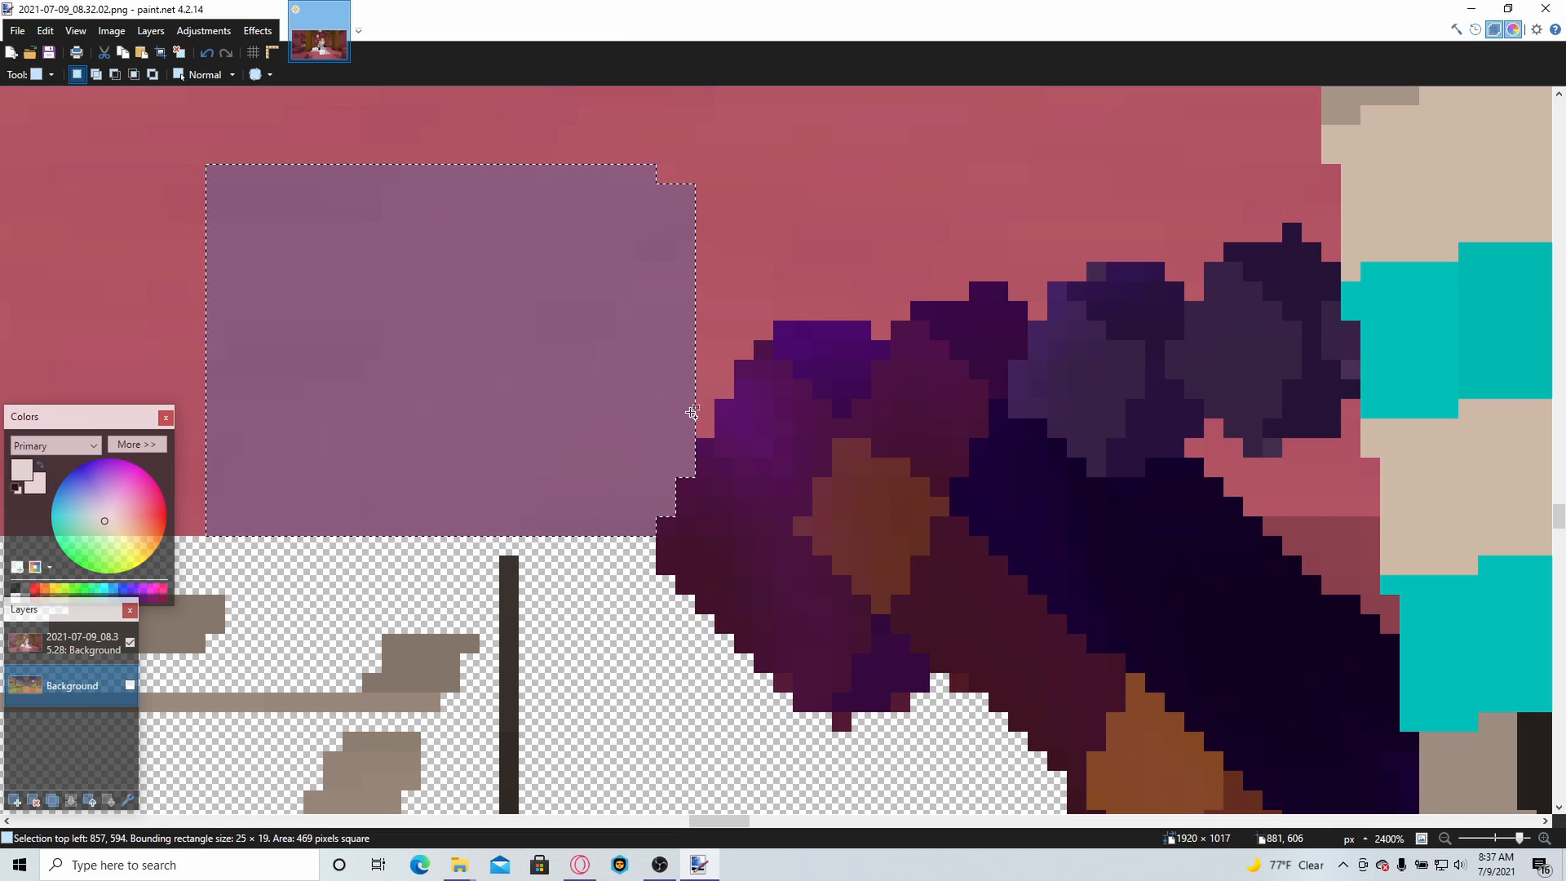
left_click_drag(715, 438, 609, 351)
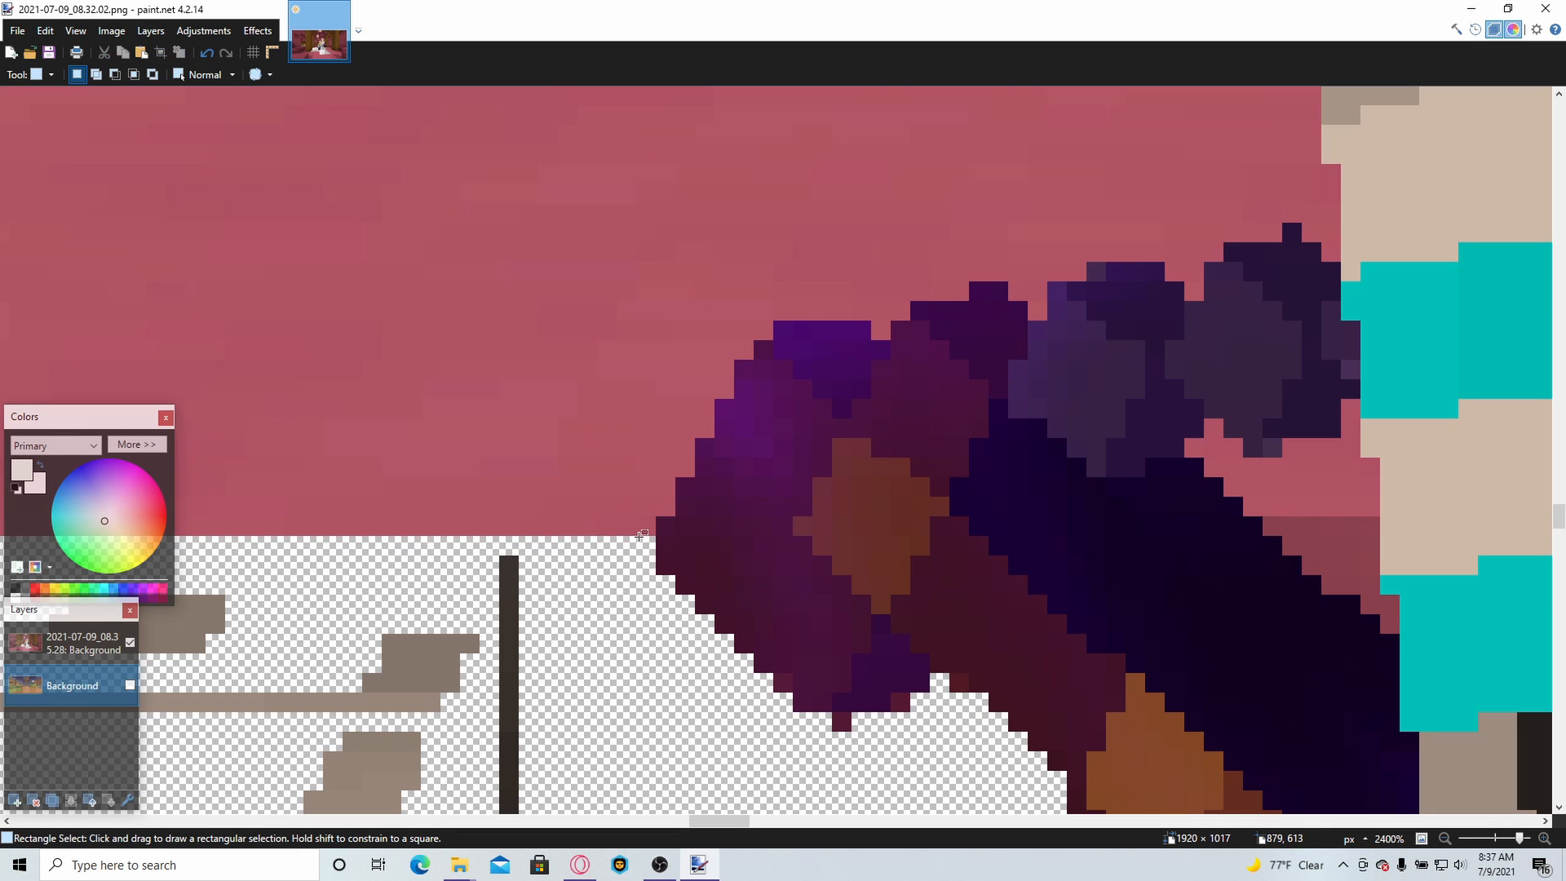
- Rebuild the combined rectangular selection of the pink area along the stepped outer edge of the bow's tip
left_click_drag(656, 535, 401, 242)
left_click_drag(667, 504, 445, 188)
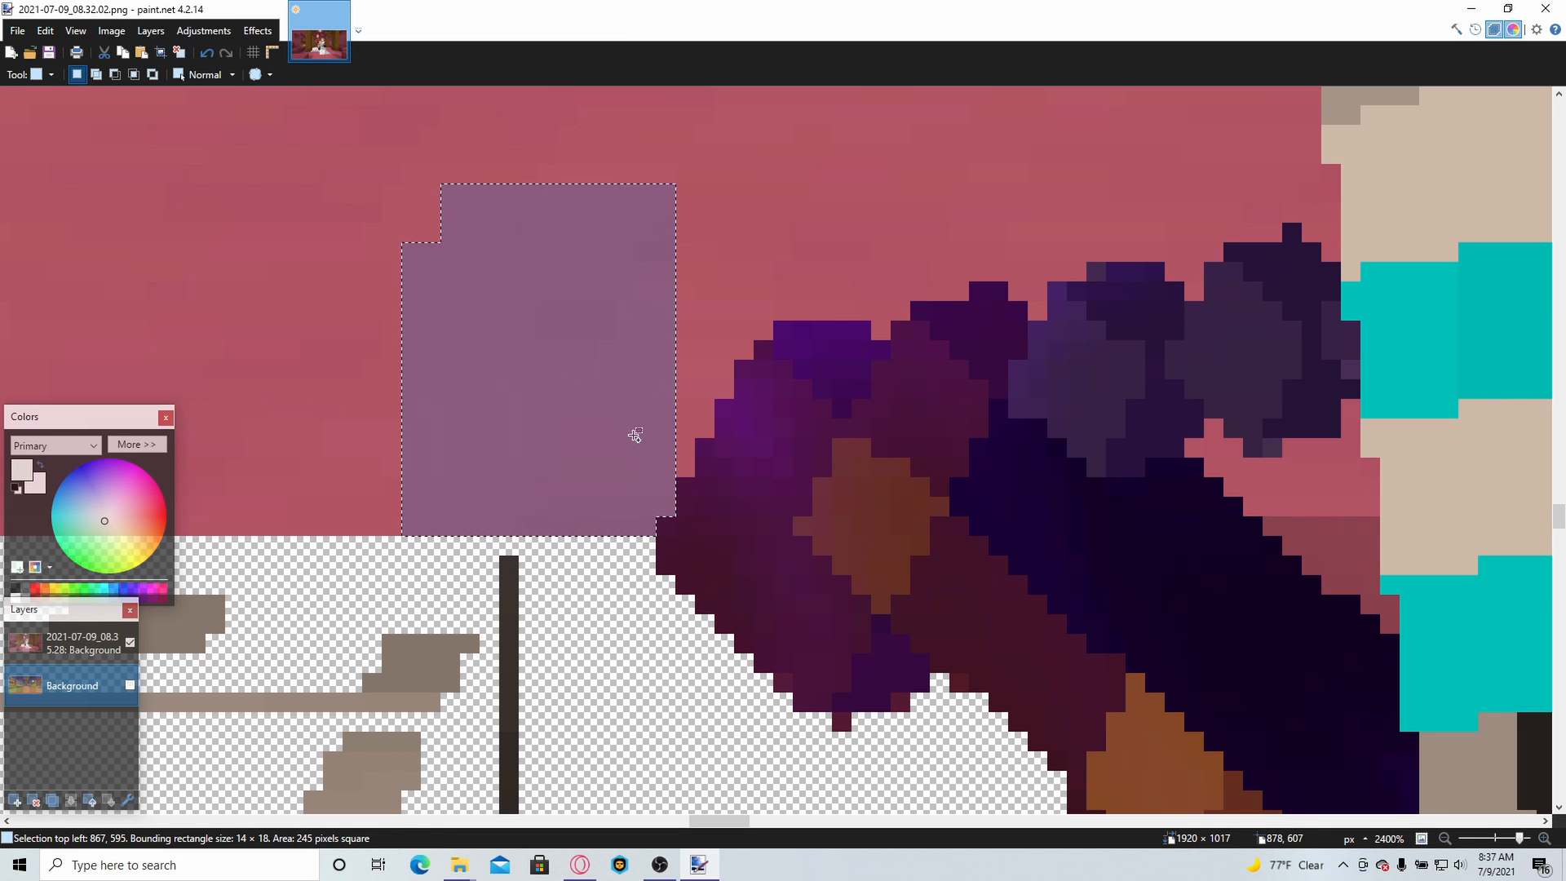
left_click_drag(691, 469, 682, 269)
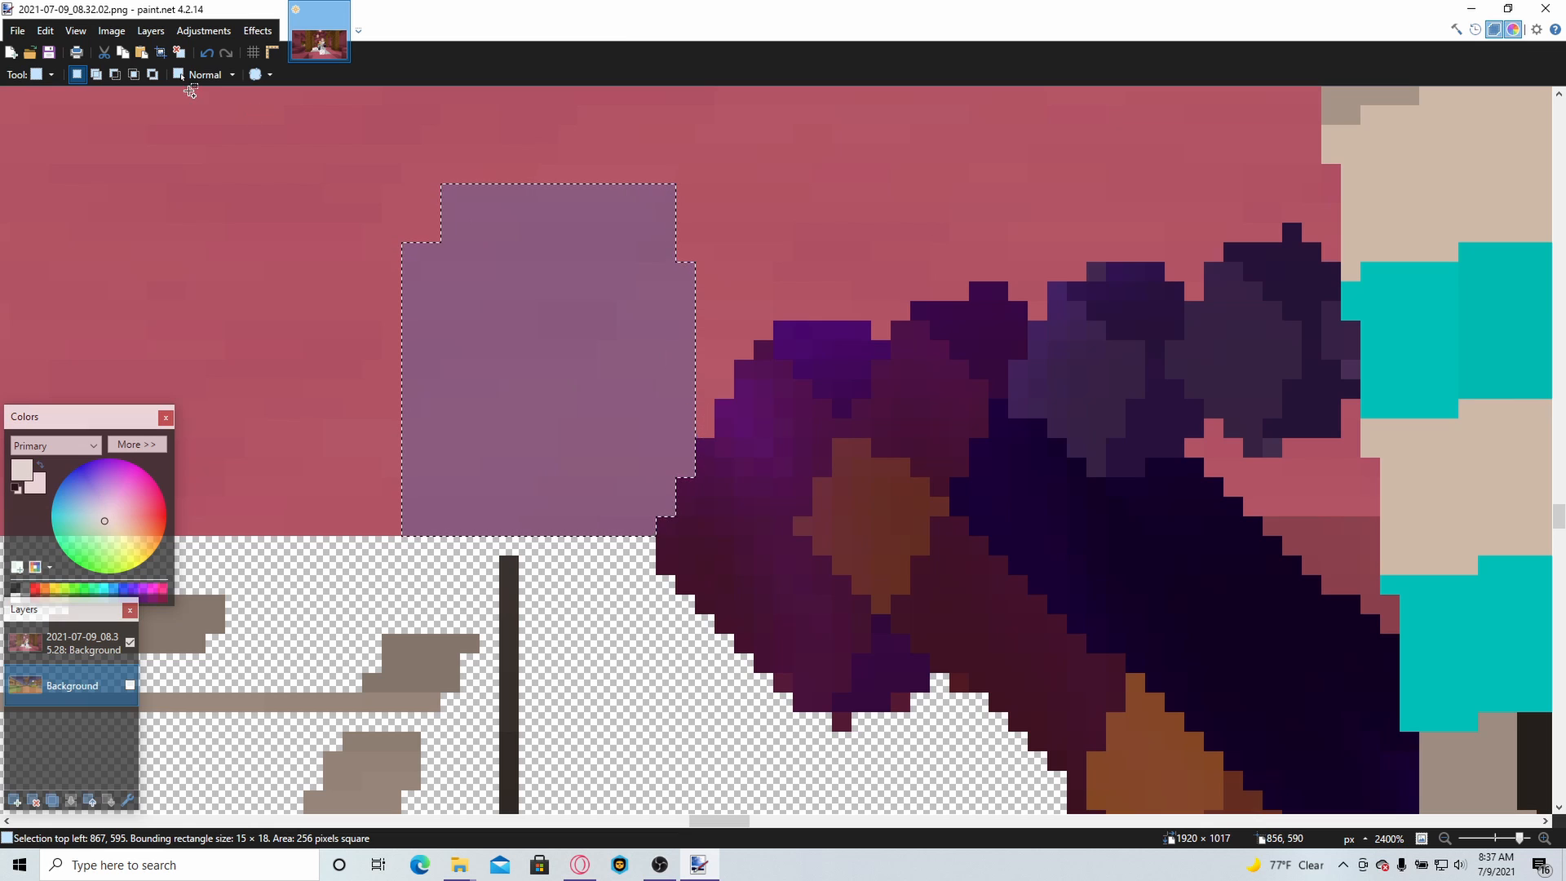
left_click(35, 75)
left_click(49, 93)
left_click_drag(707, 430, 651, 233)
left_click_drag(722, 389, 657, 232)
left_click_drag(738, 348, 710, 232)
- Try to extend the rectangular selection over the pink and dark red areas above the bow
left_click_drag(802, 252, 160, 74)
left_click_drag(501, 318, 31, 866)
scroll(868, 520, "up", 3)
mouse_move(714, 820)
left_mouse_down()
mouse_move(808, 817)
mouse_move(727, 820)
mouse_move(744, 819)
left_mouse_up()
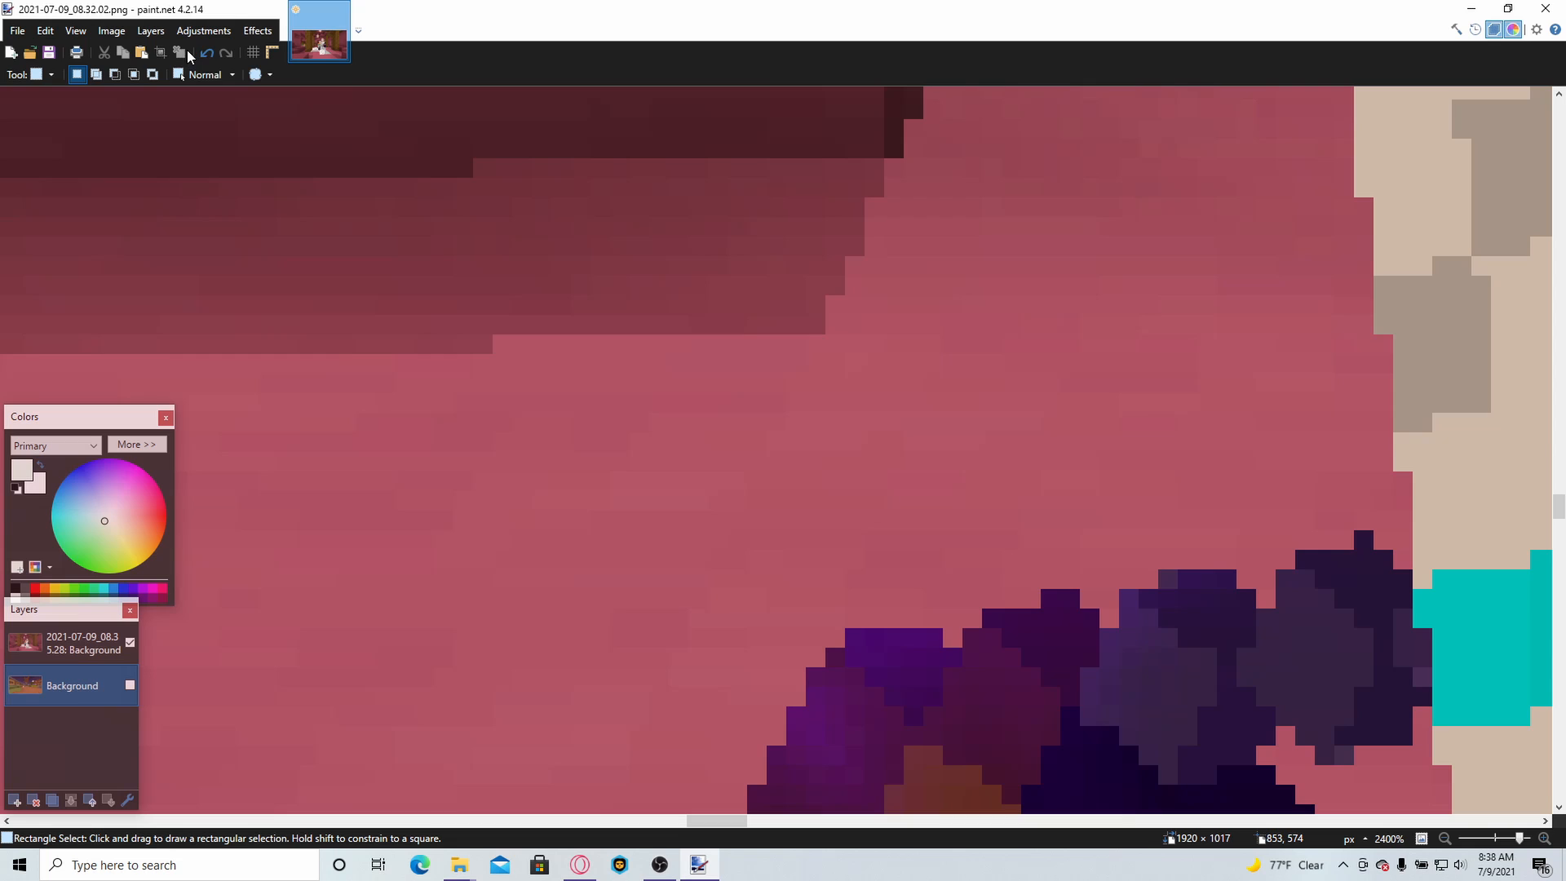
- Undo the recent rectangular selections around the bow's tip
left_click(206, 58)
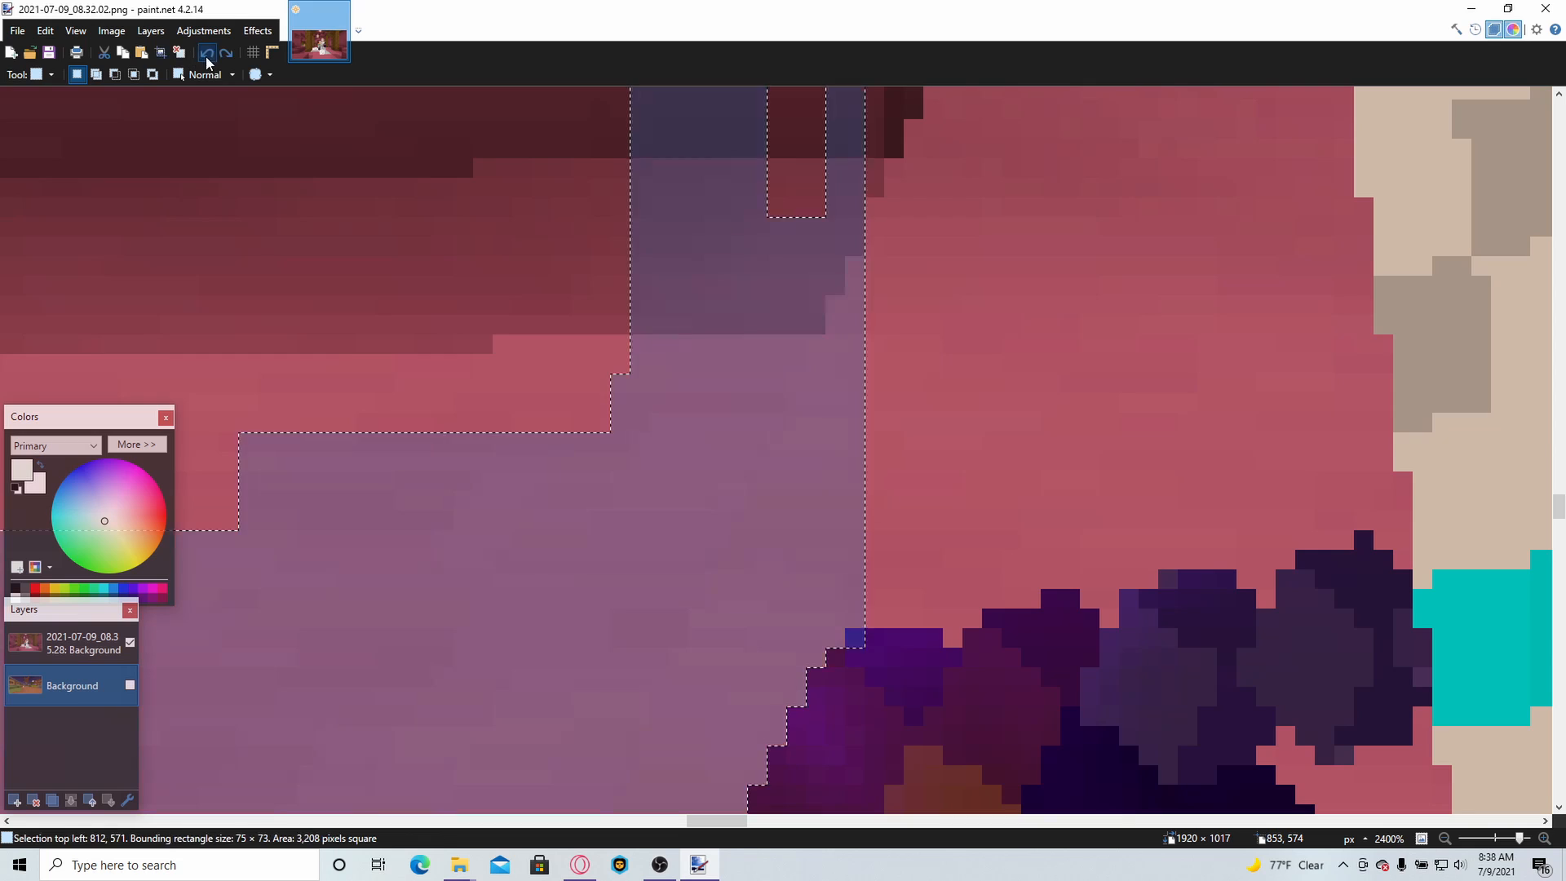
left_click(205, 58)
left_click(205, 58)
left_click(206, 59)
left_click(205, 60)
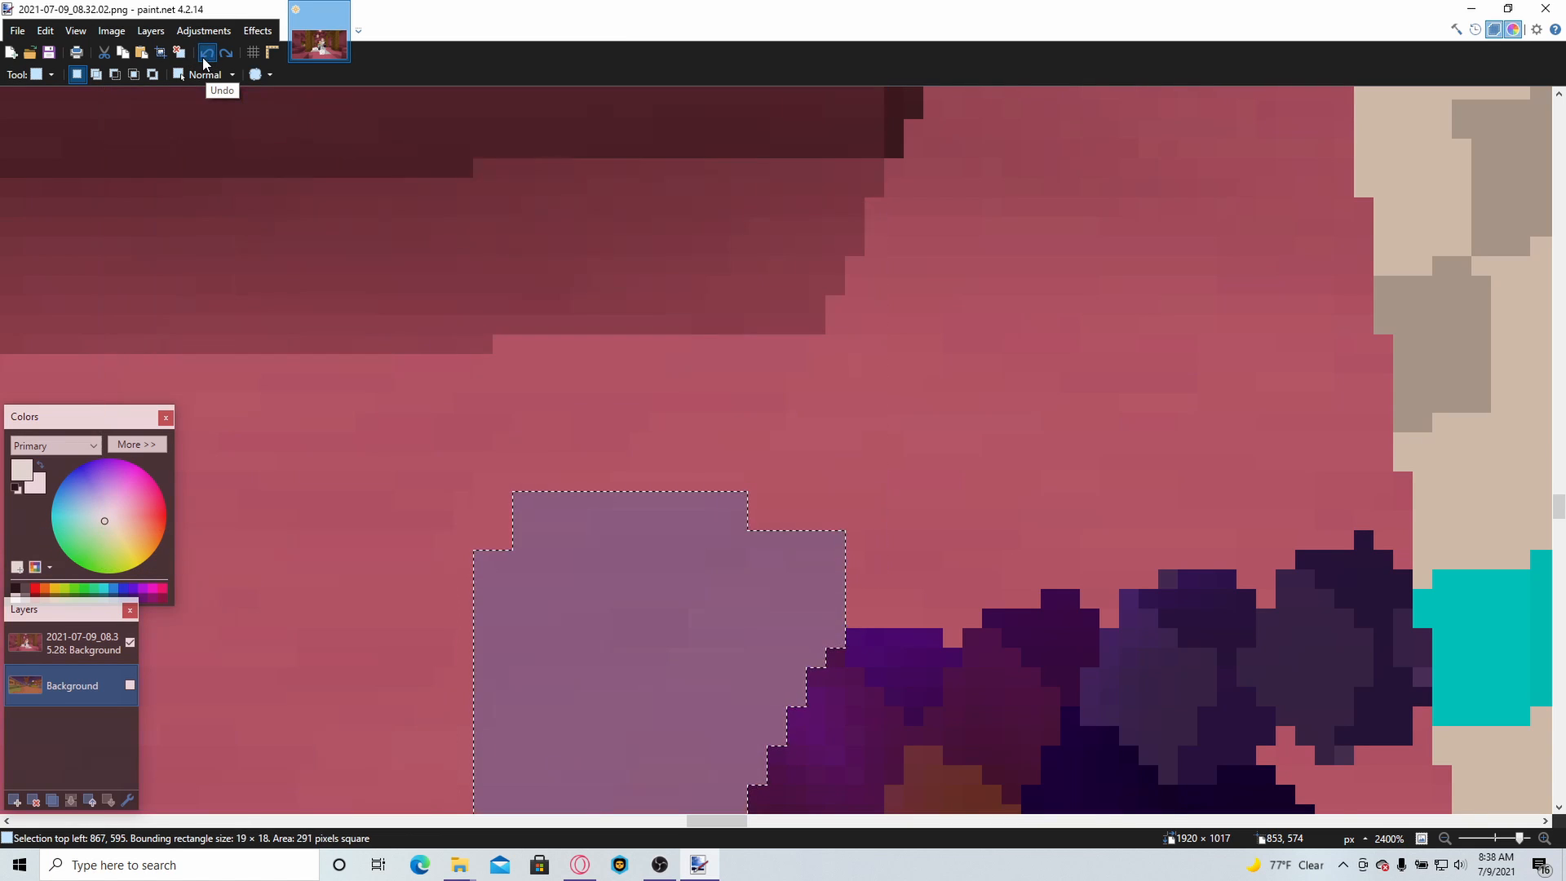
left_click(206, 58)
left_click(205, 58)
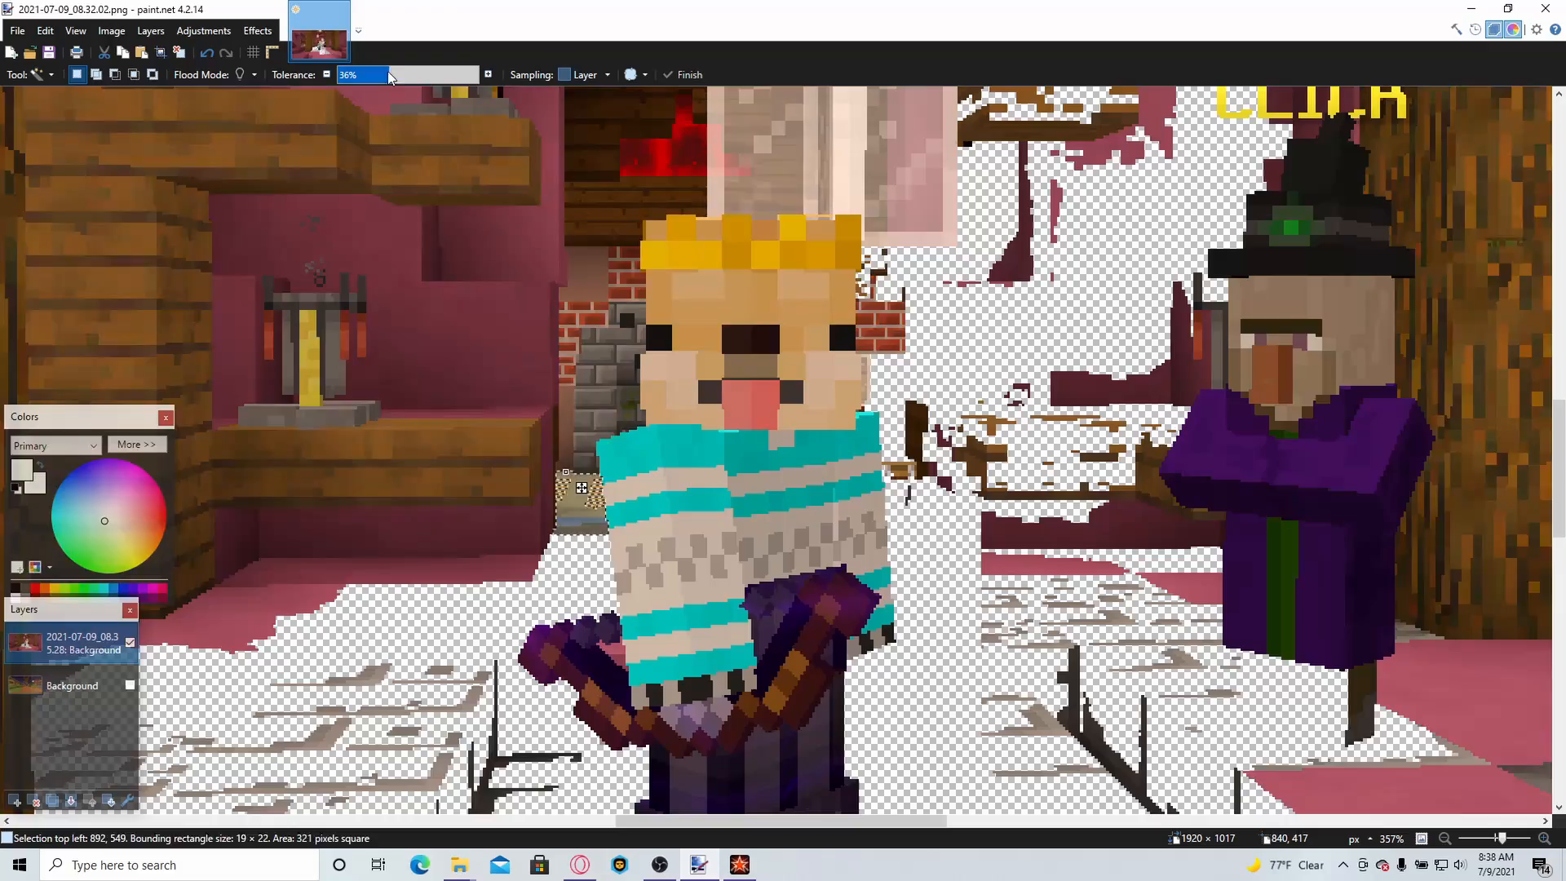
scroll(676, 418, "up", 5)
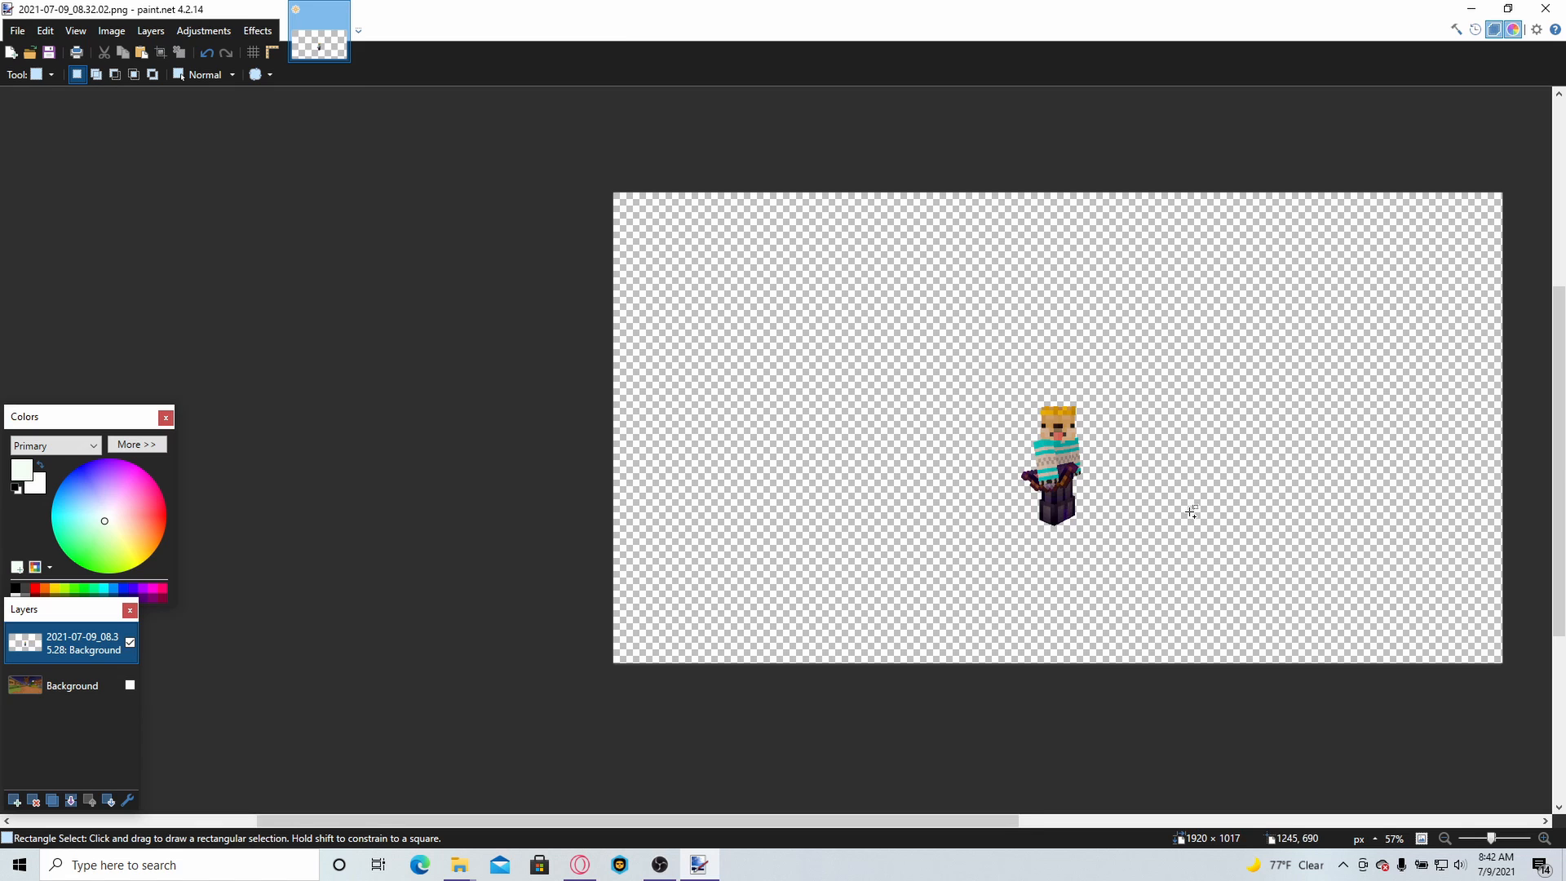
scroll(1191, 511, "up", 4)
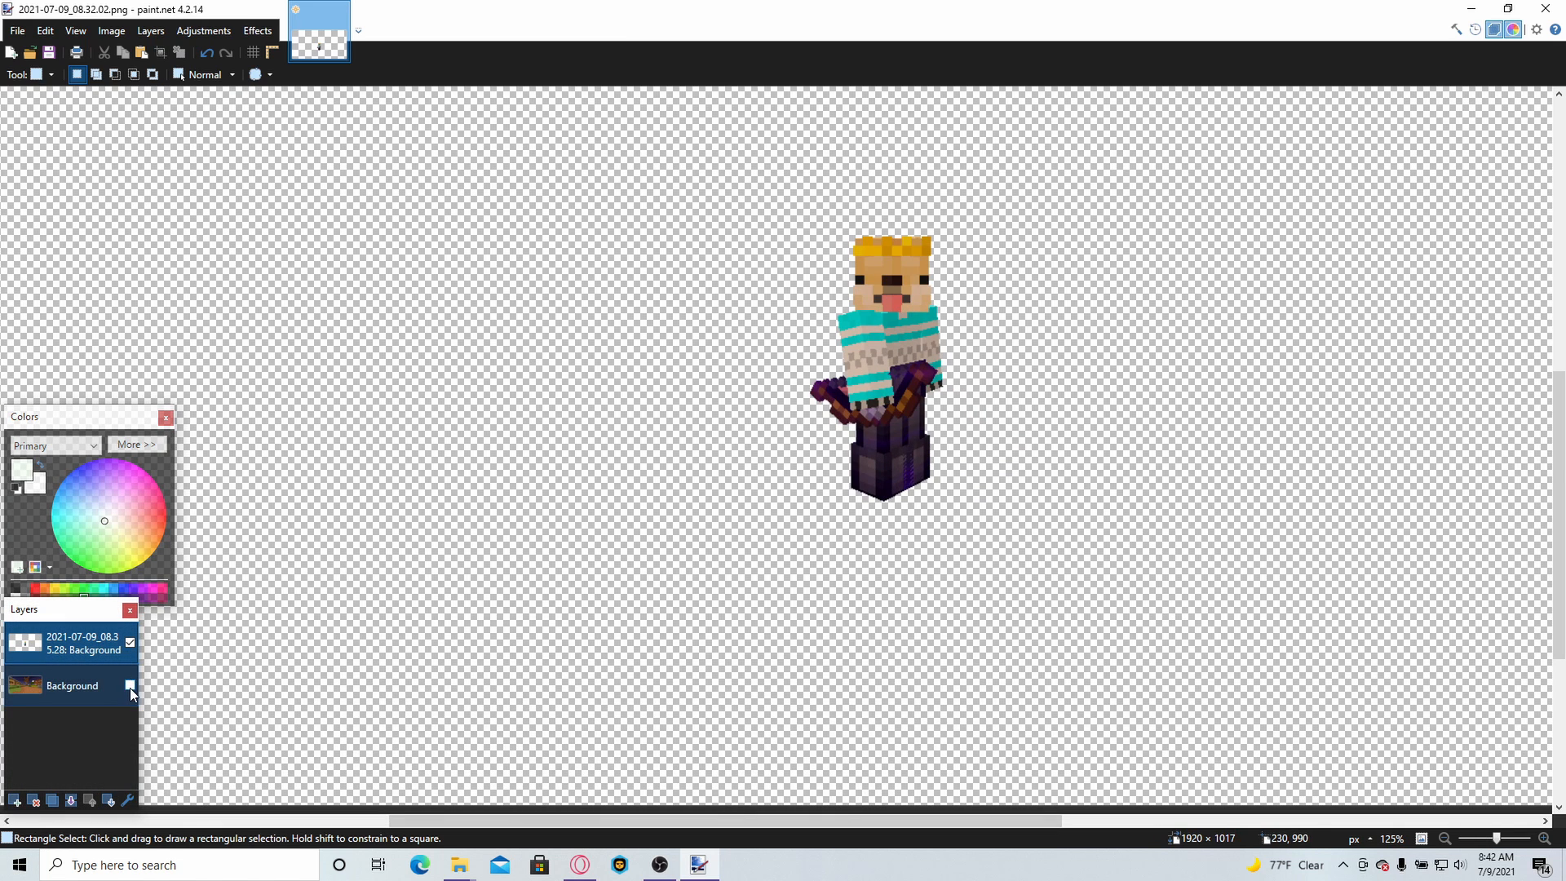
- Turn the Background layer's visibility back on so the village scenery shows behind the cut-out character
left_click(130, 685)
scroll(816, 522, "down", 4)
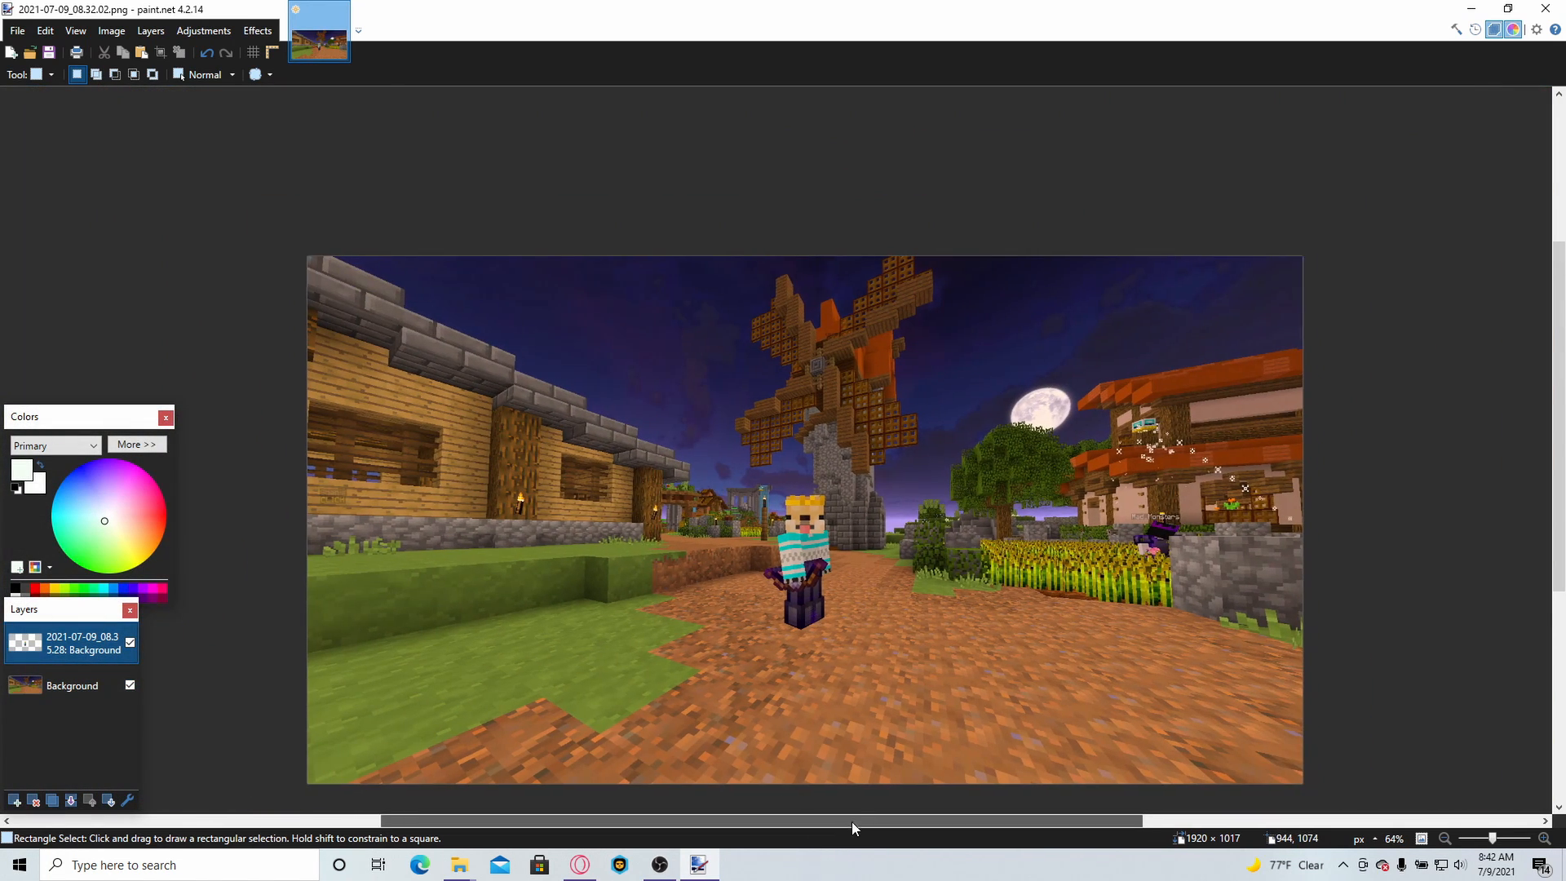
left_click_drag(852, 828, 862, 826)
scroll(849, 751, "down", 3)
scroll(682, 710, "up", 2)
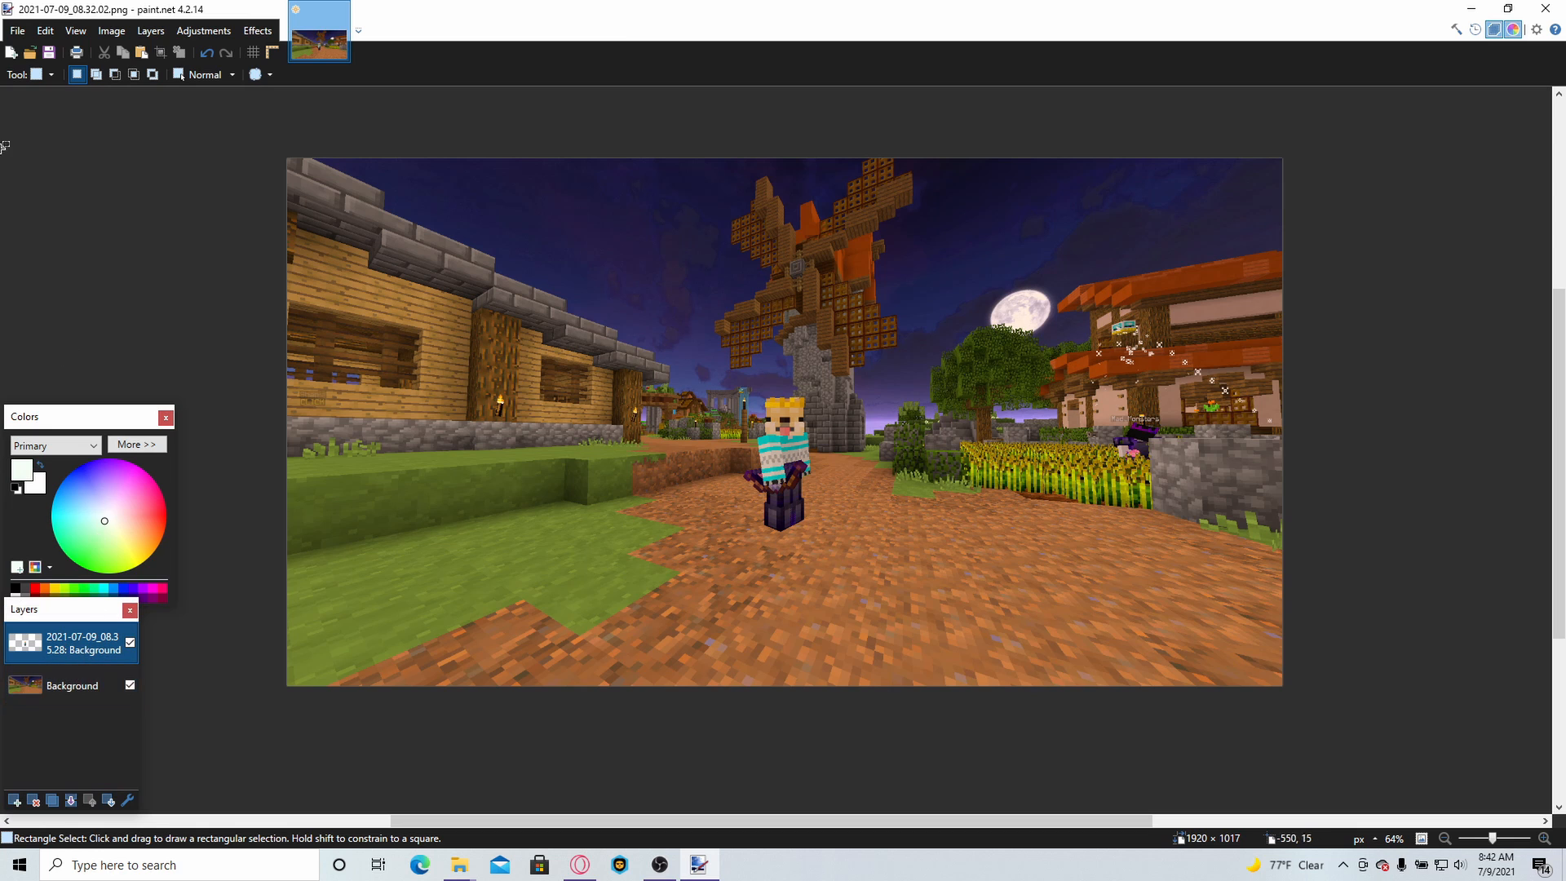
- Enlarge the character layer with Move Selected Pixels, centre the character in front of the windmill, and add a new layer above it
left_click(41, 74)
left_click(41, 109)
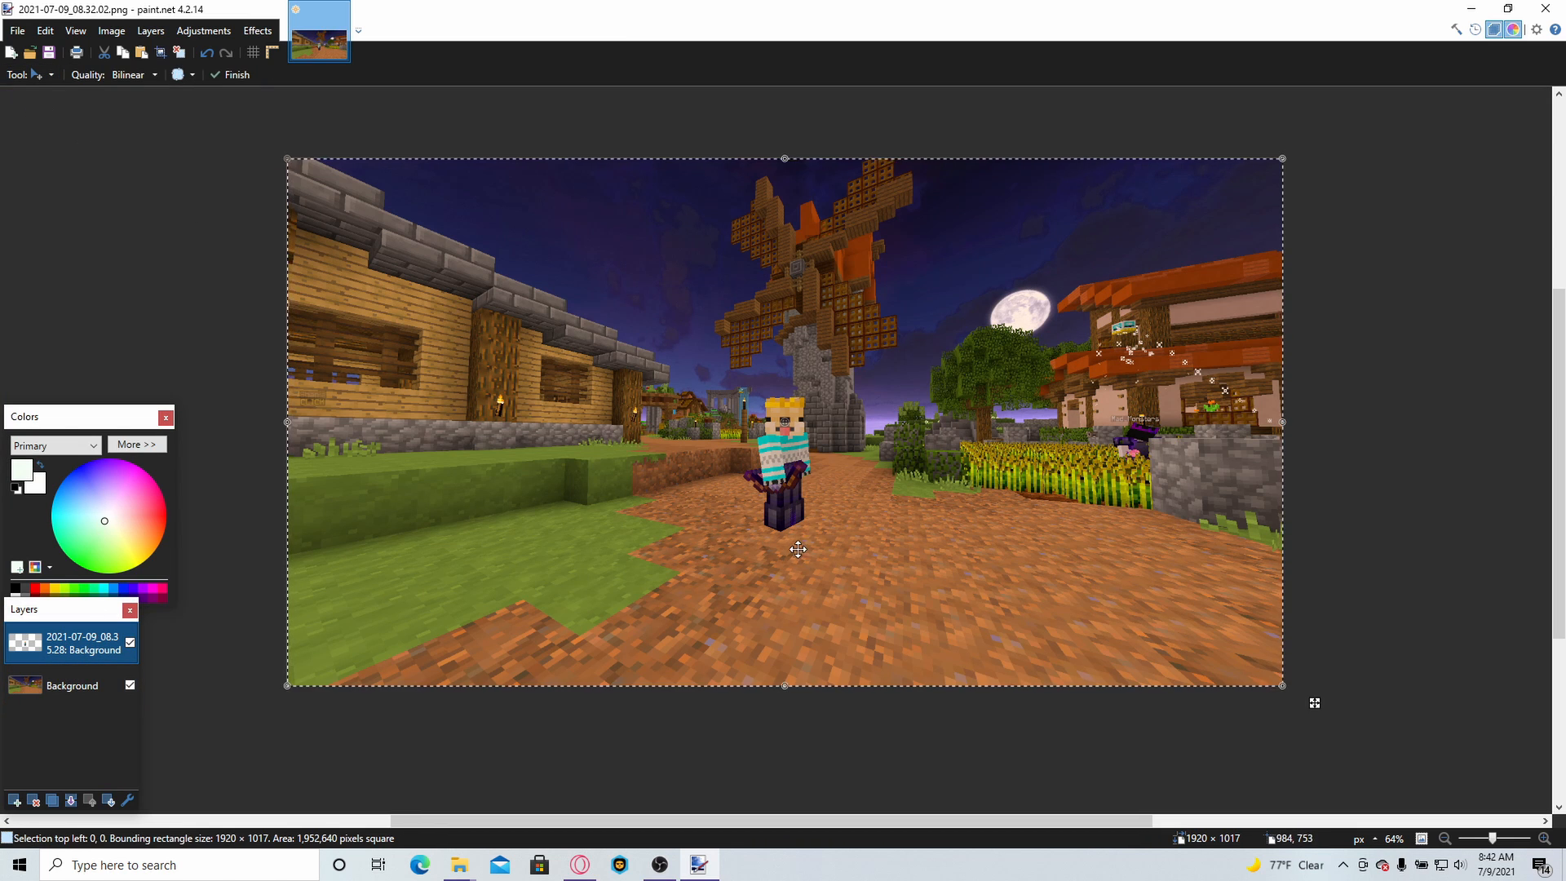
scroll(533, 755, "down", 5)
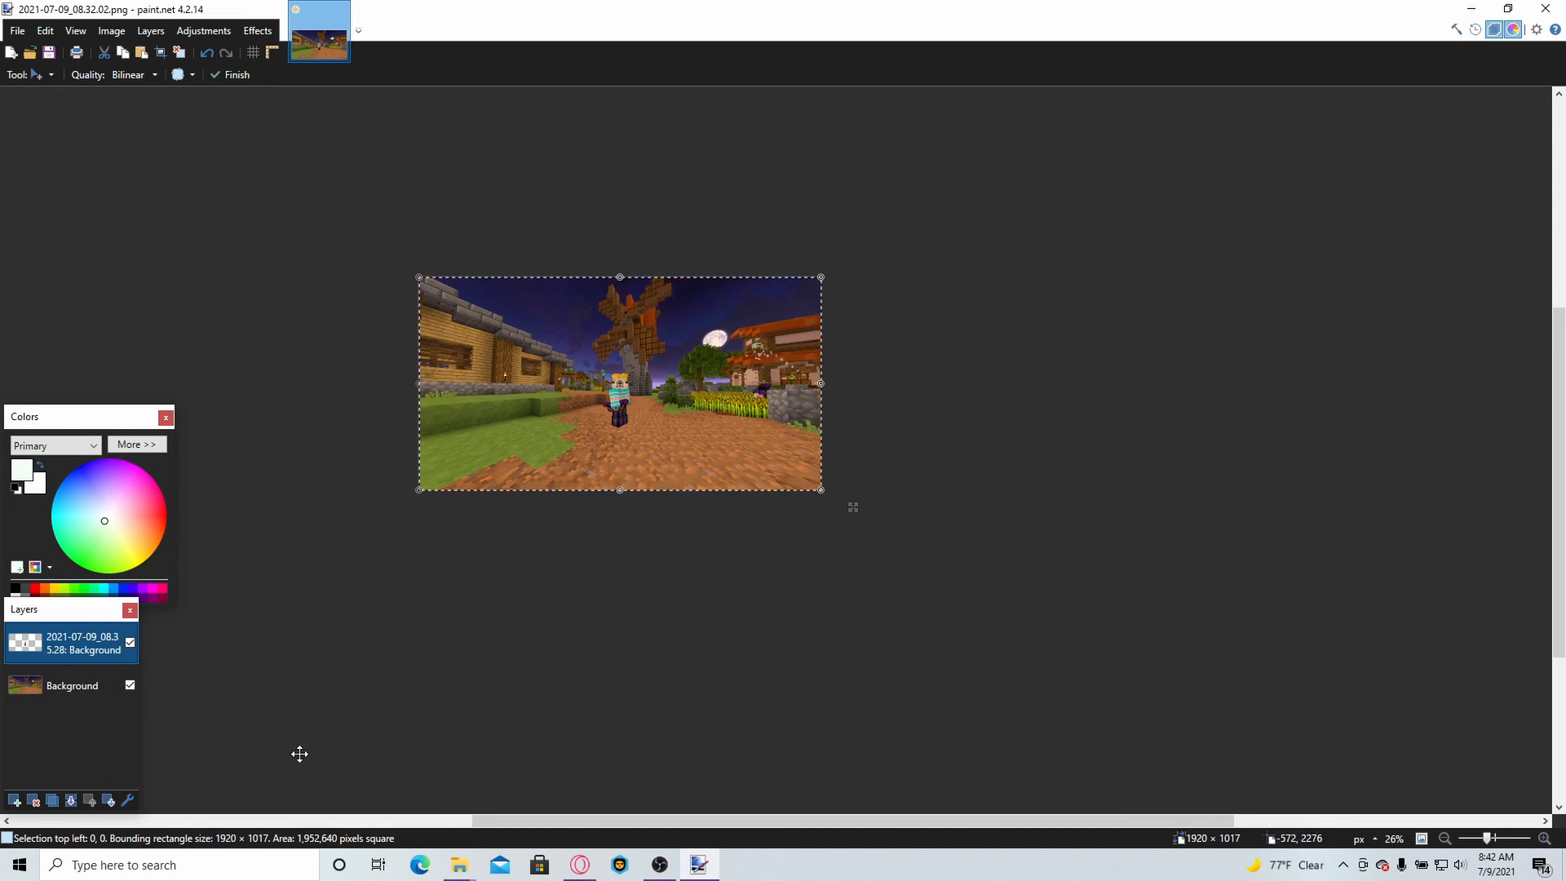
left_click_drag(690, 825, 625, 829)
scroll(465, 518, "down", 1)
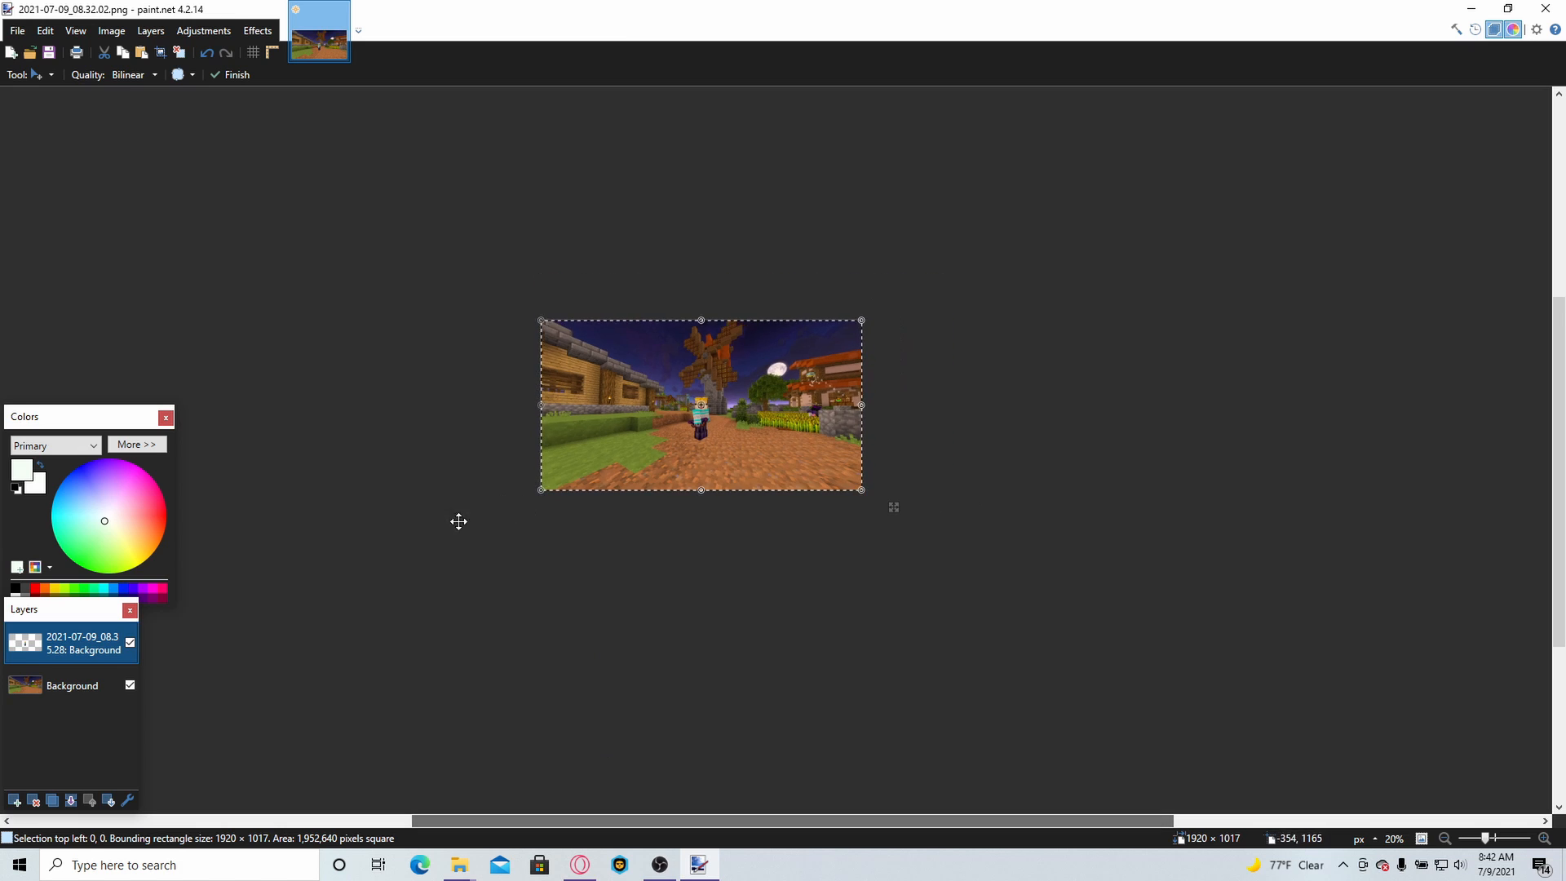
left_click_drag(541, 489, 233, 714)
left_click_drag(599, 656, 732, 542)
left_click_drag(997, 402, 1187, 398)
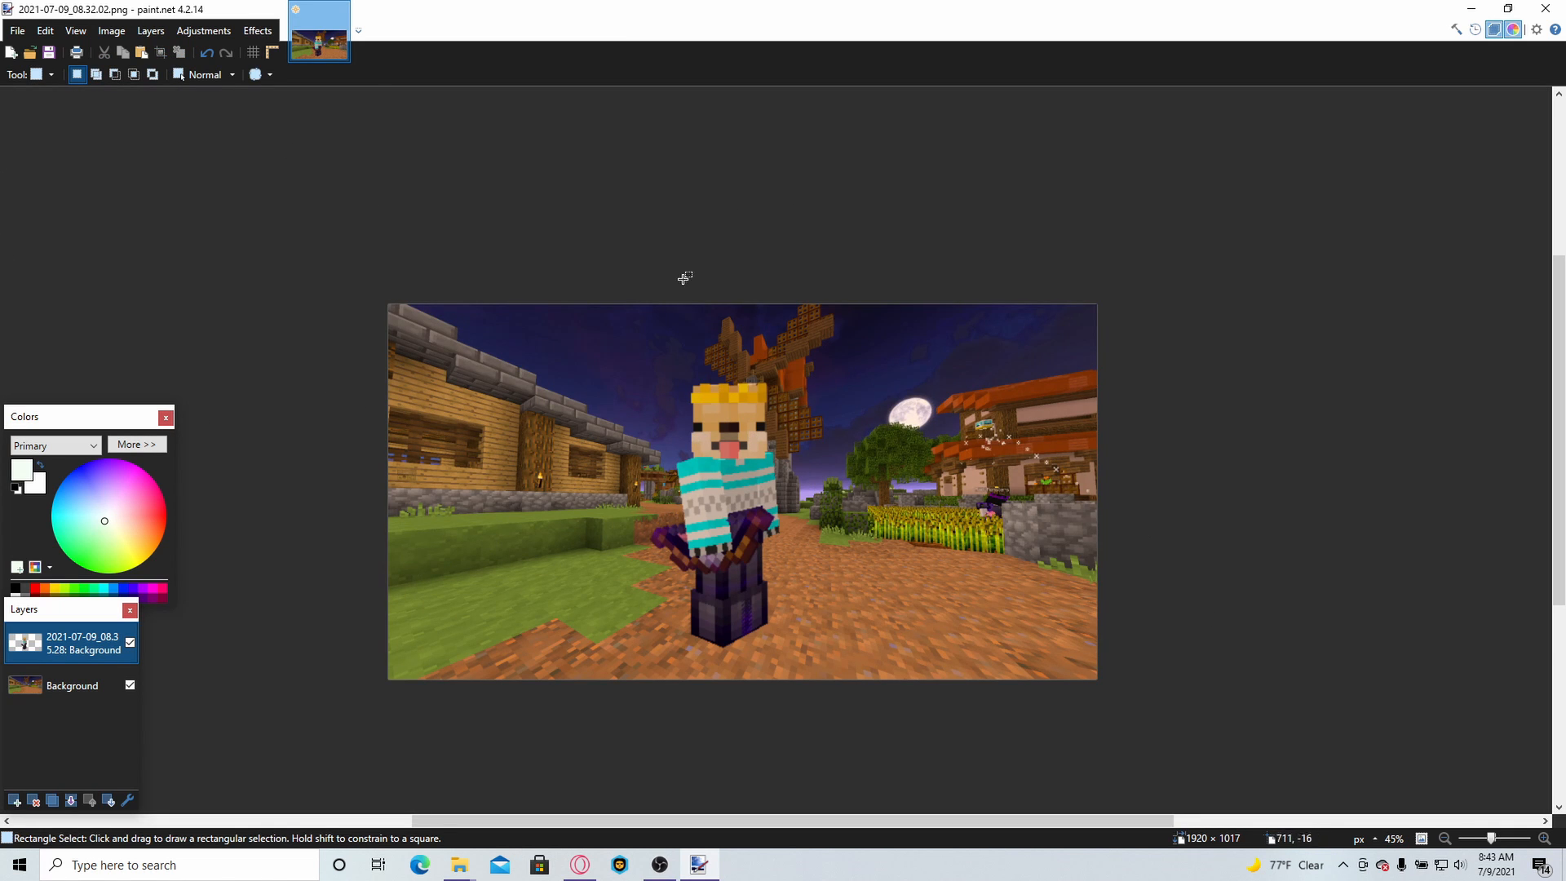
left_click(14, 800)
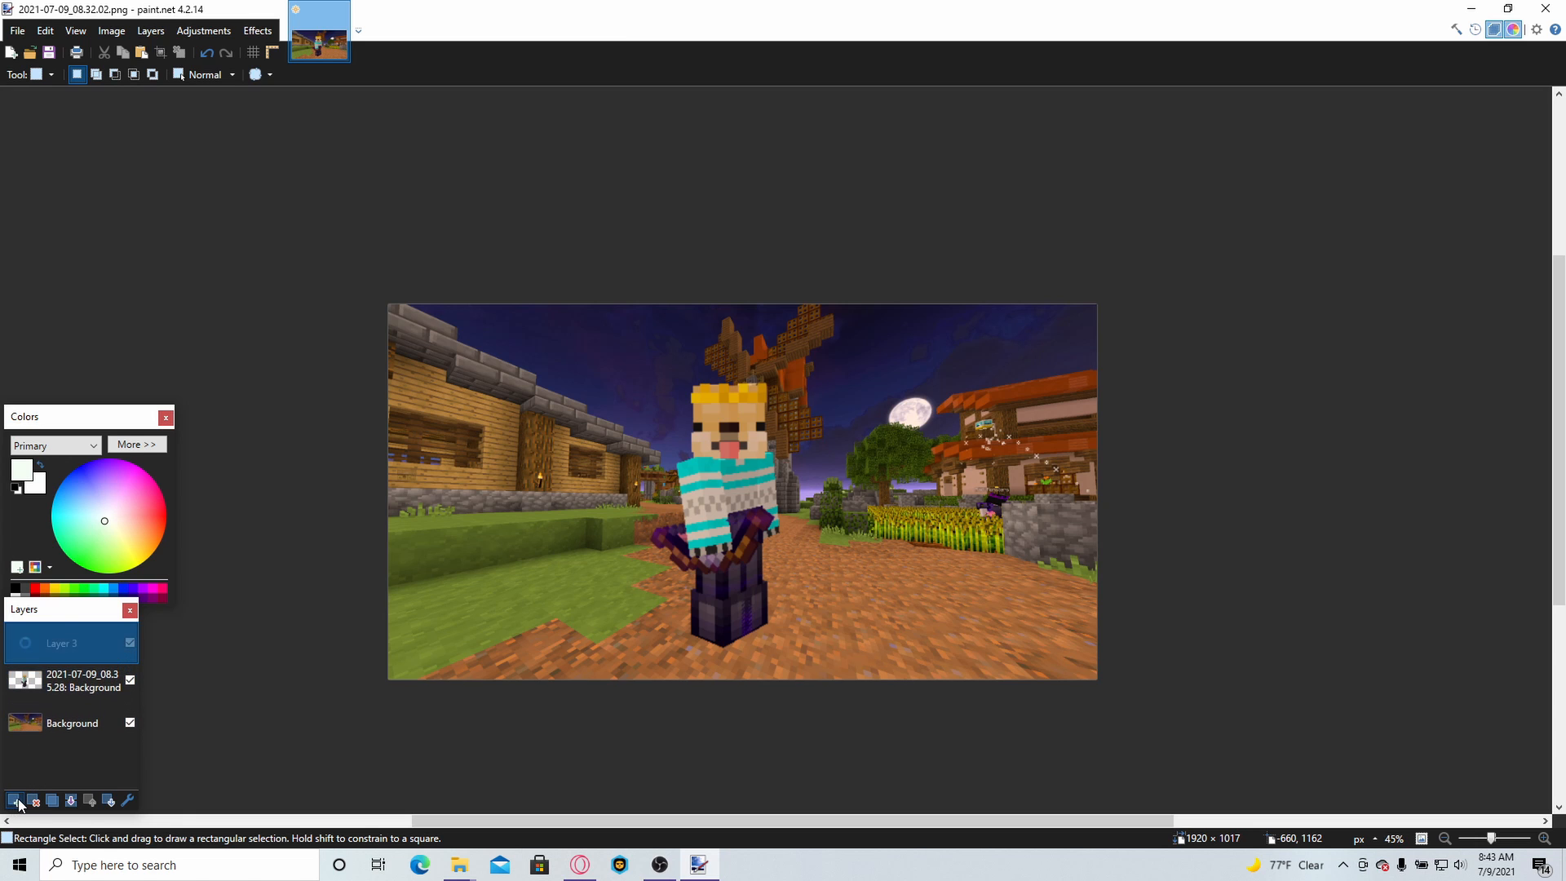
- Switch to the browser, search Google for cooltext.com in a new tab, and open the Cool Text Graphics Generator site
left_click(580, 865)
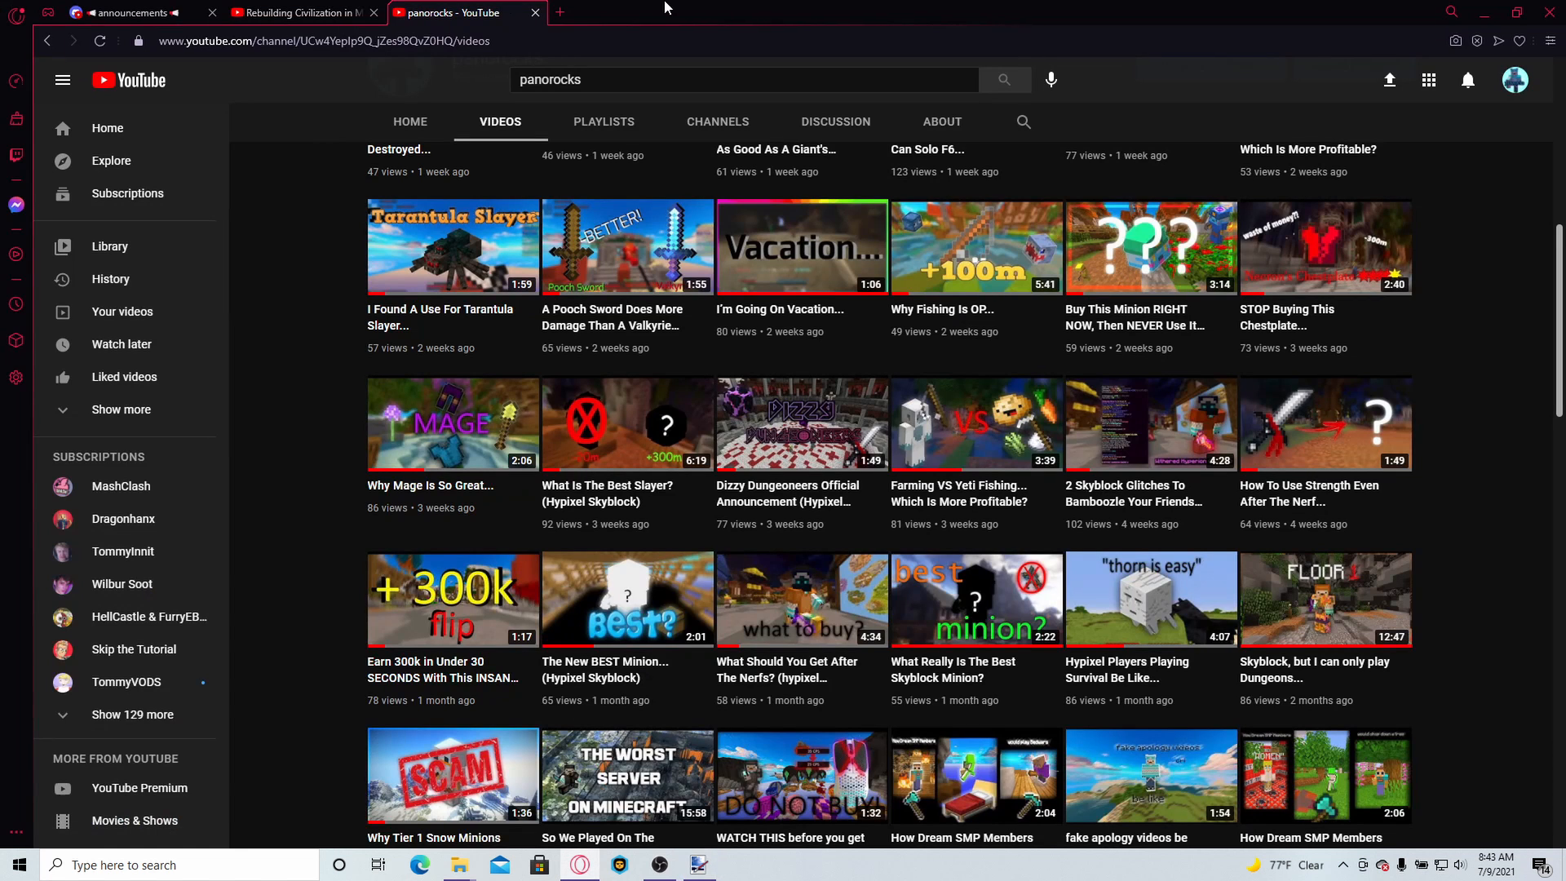
left_click(561, 13)
type("cooltec")
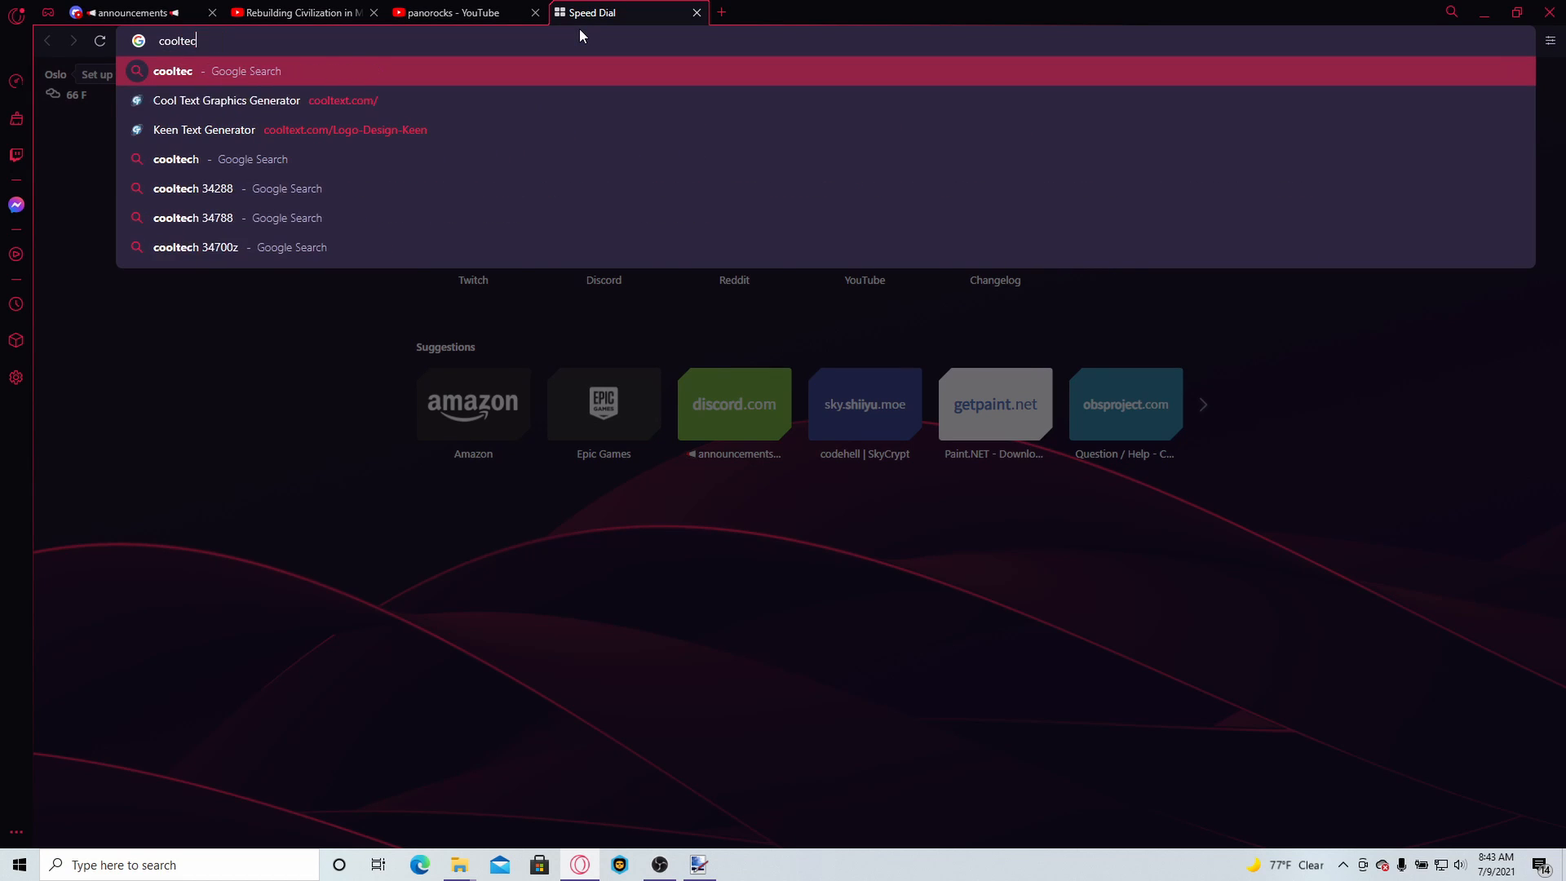
key("Return")
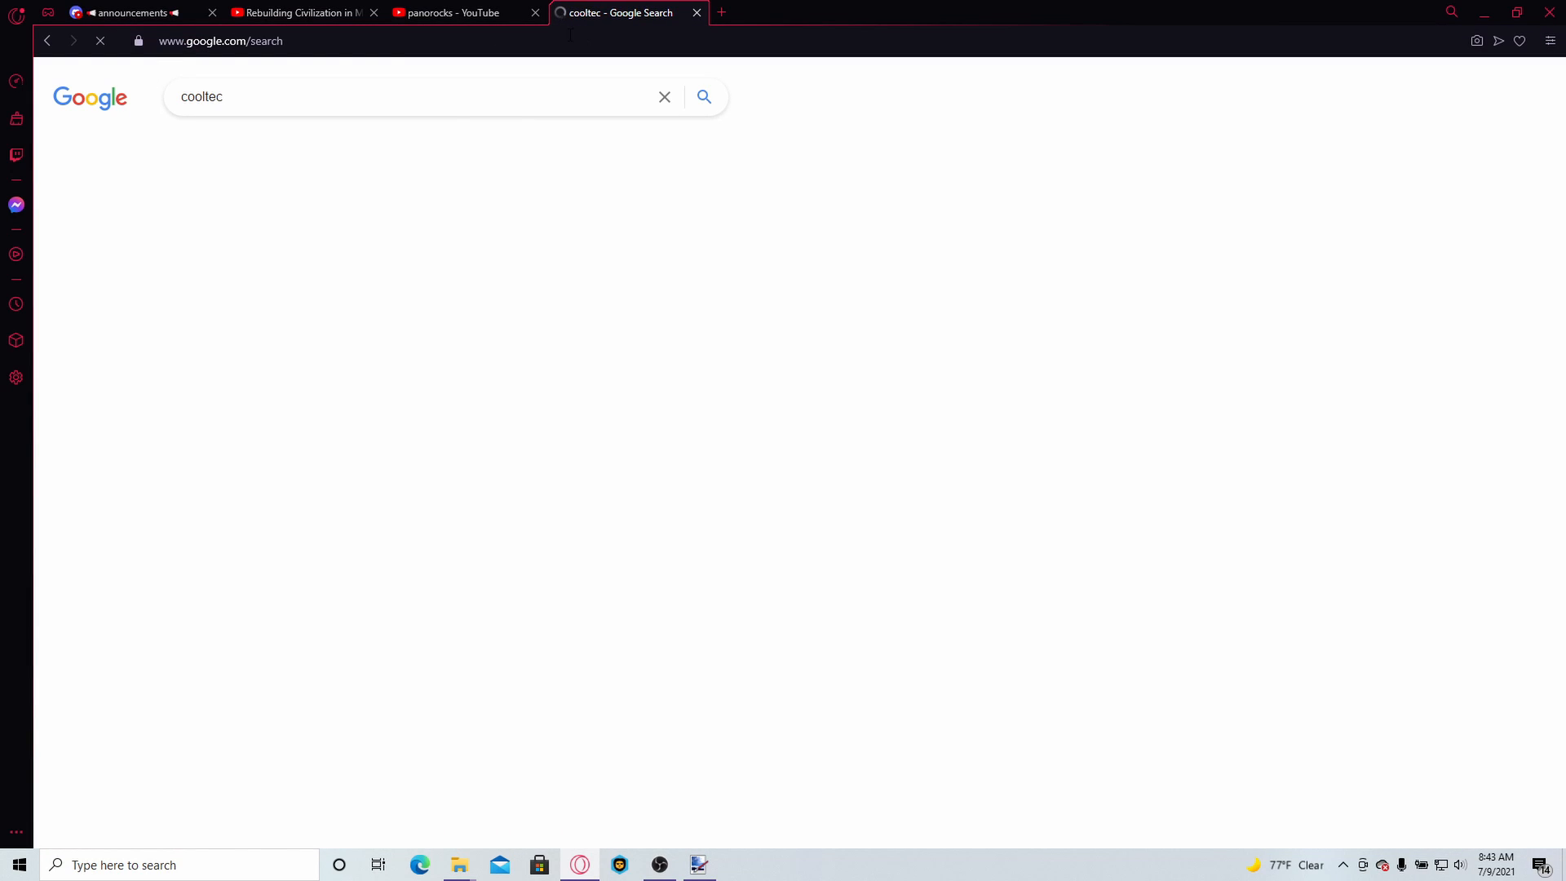
left_click(285, 102)
key("BackSpace")
type("xt")
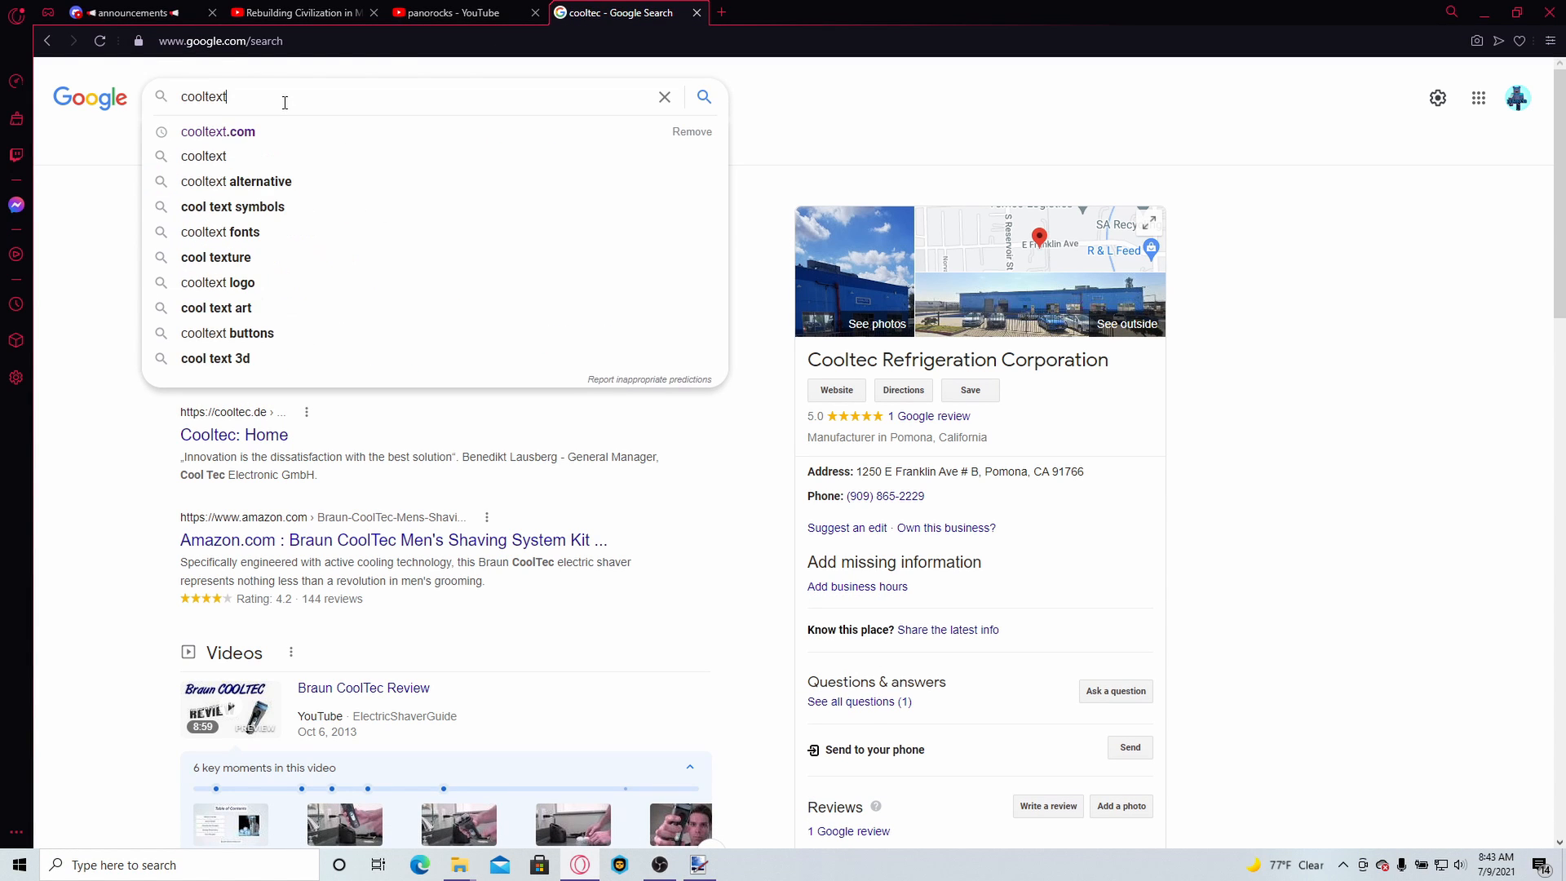
left_click(276, 134)
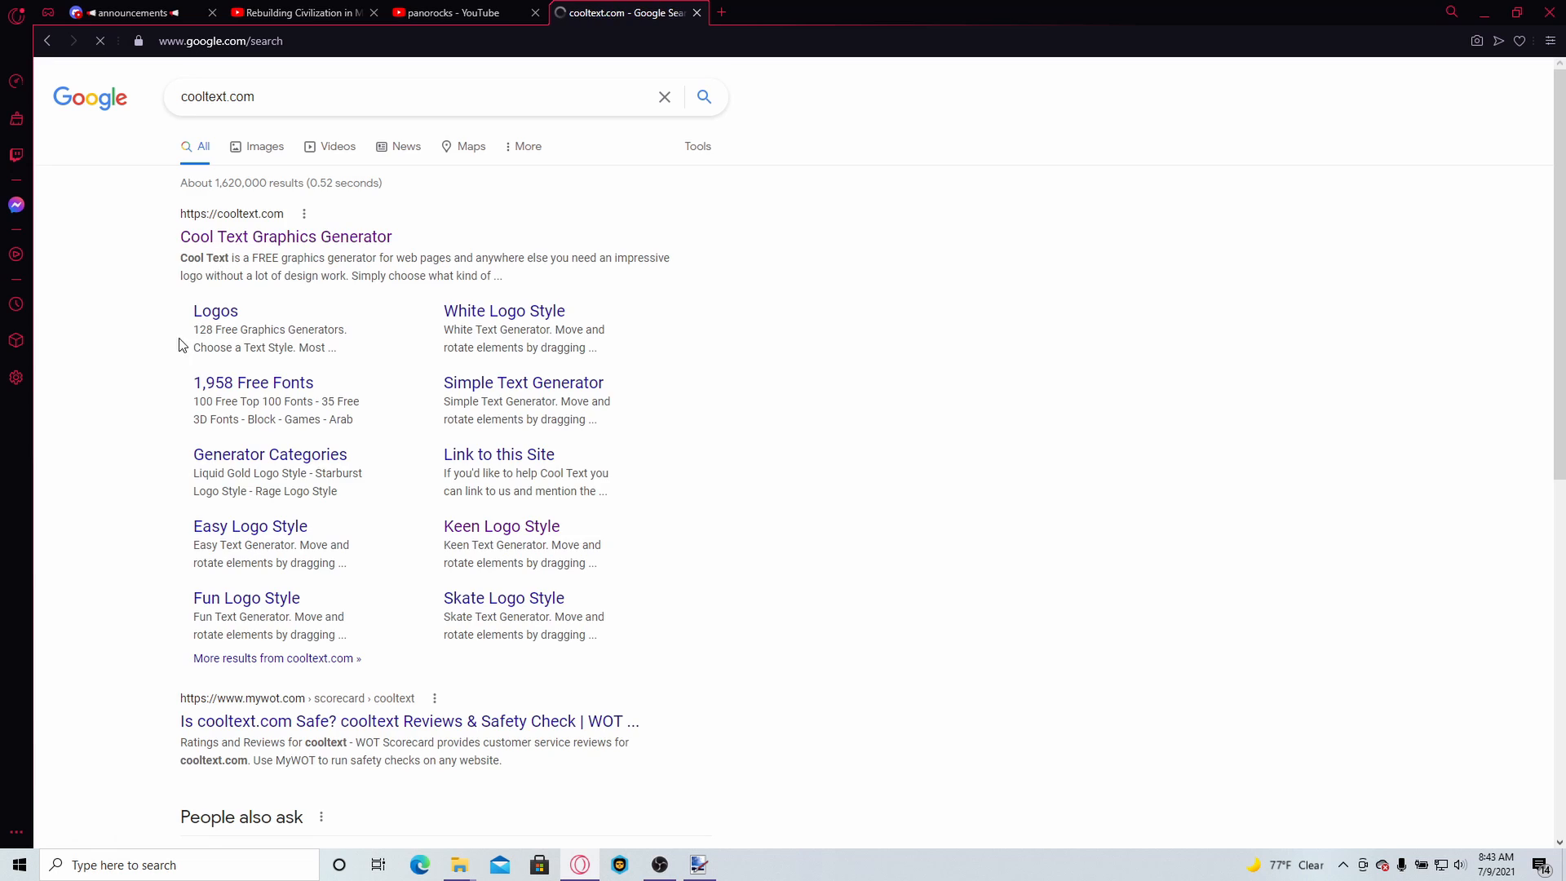
left_click(251, 239)
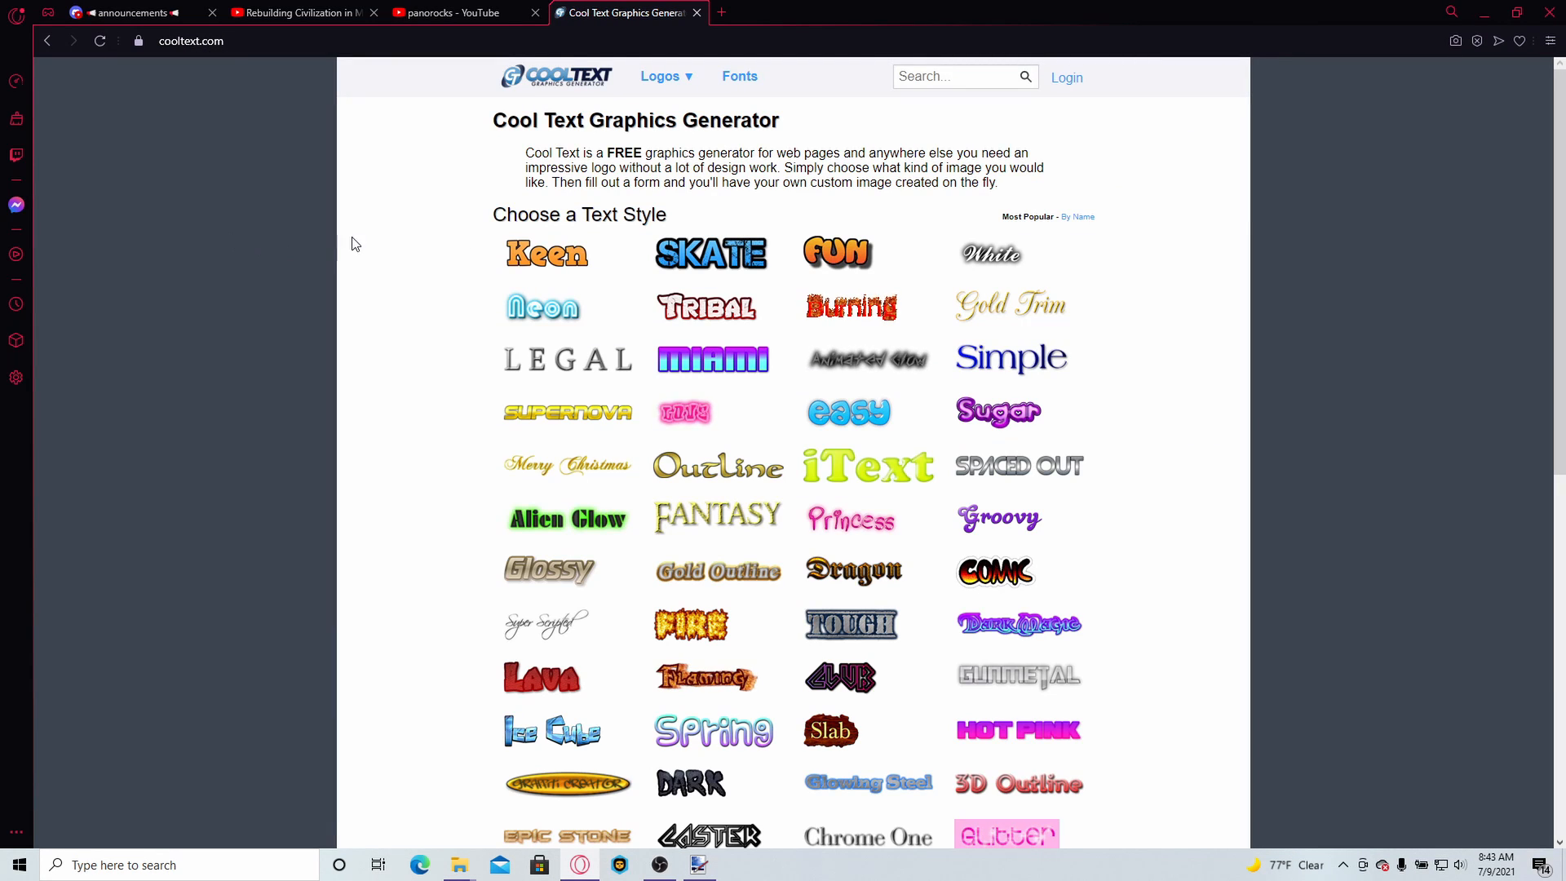
- Look through all pages of the Cool Text style gallery for a suitable title style
scroll(786, 703, "down", 8)
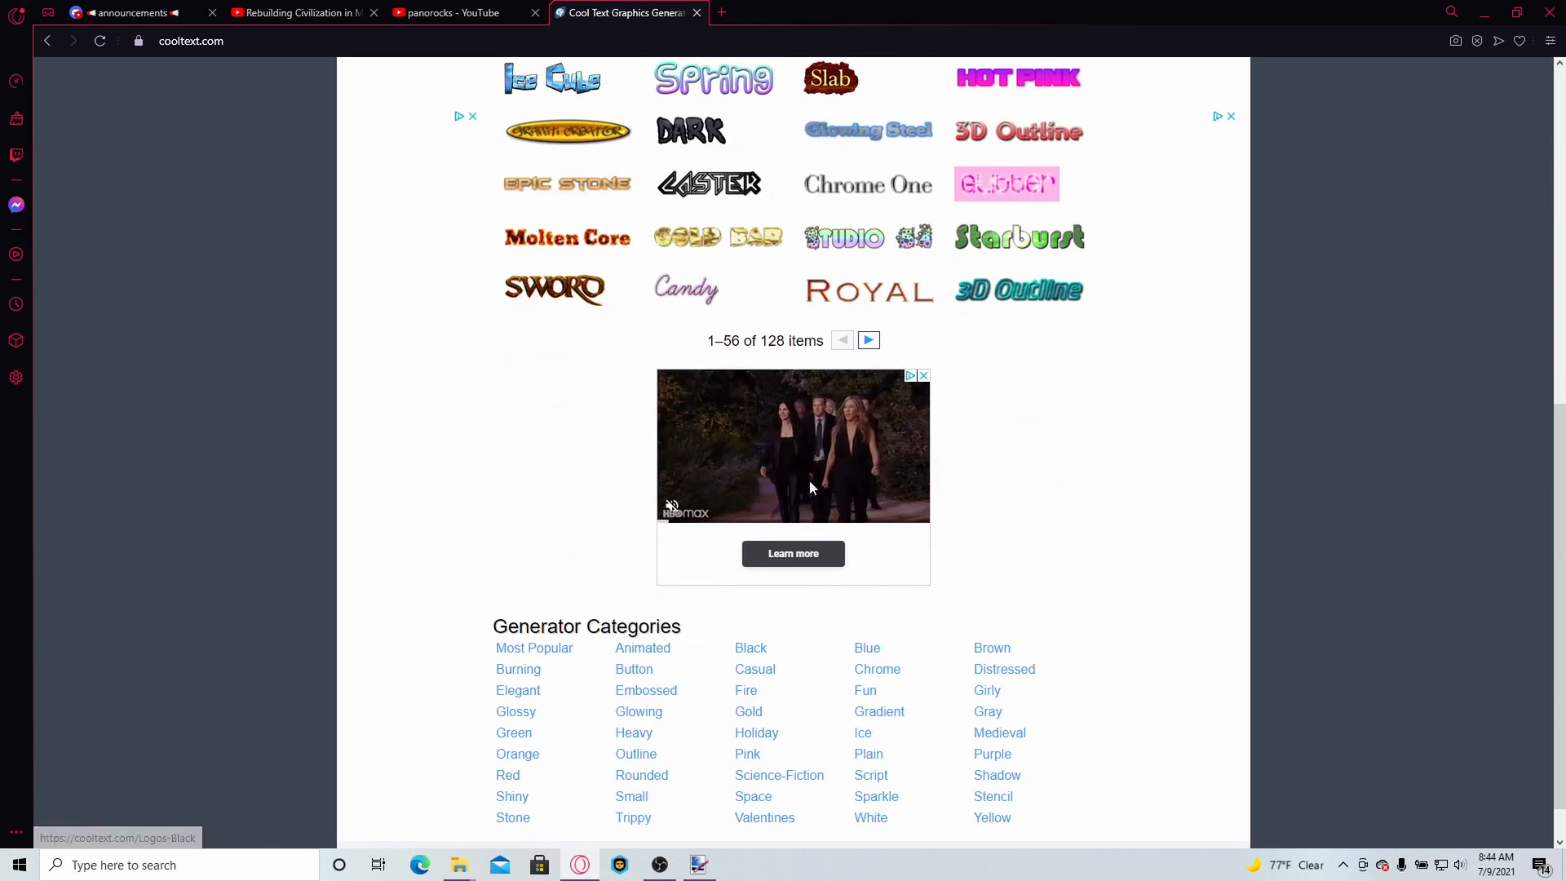
left_click(864, 361)
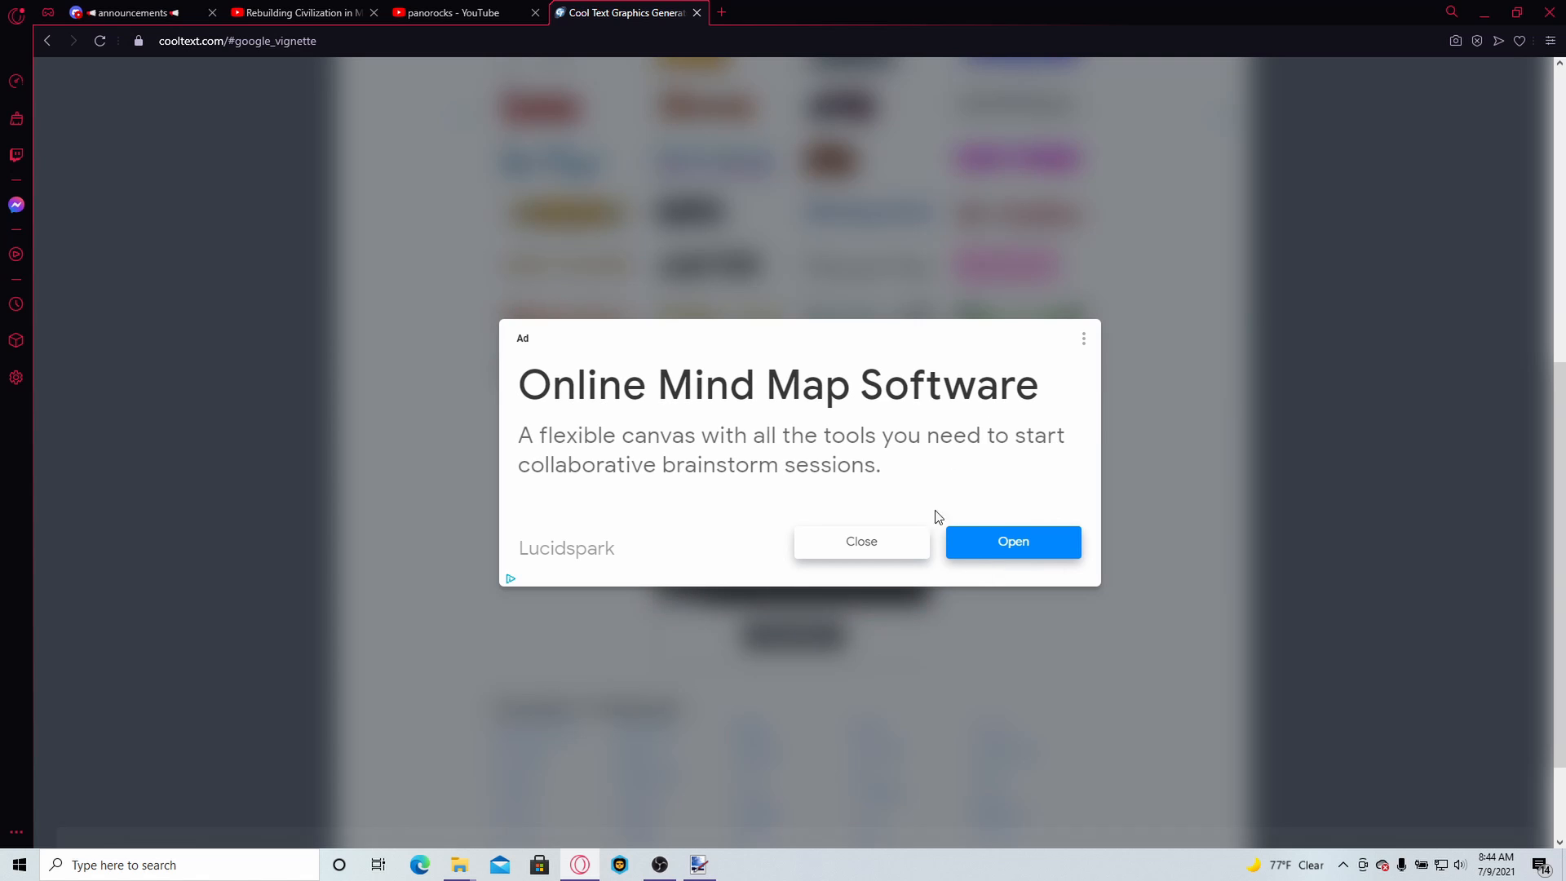
left_click(889, 558)
scroll(888, 489, "down", 7)
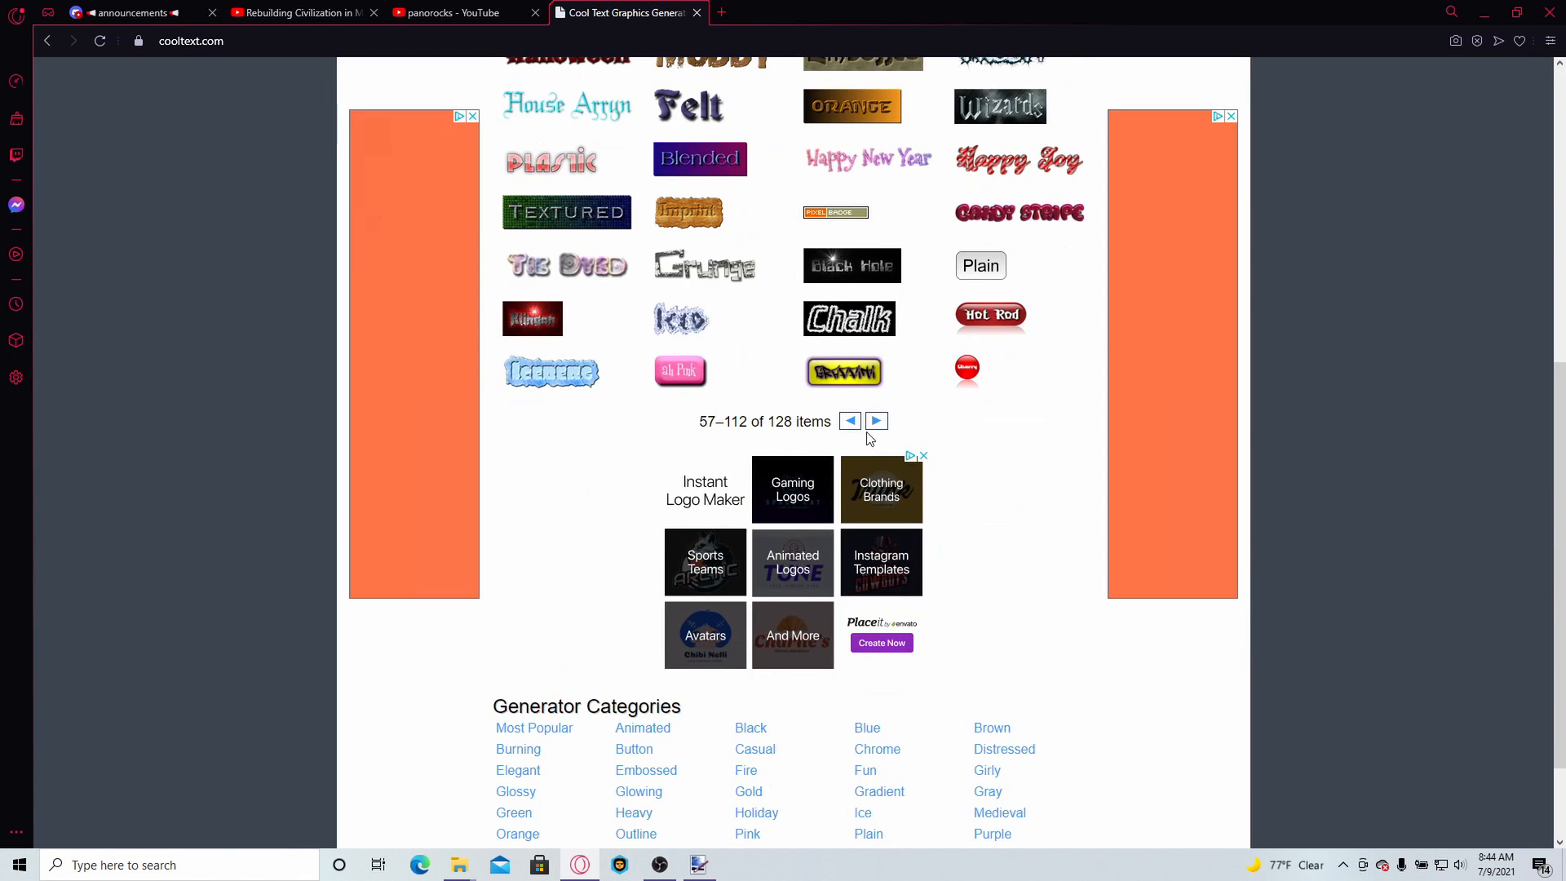
left_click(886, 430)
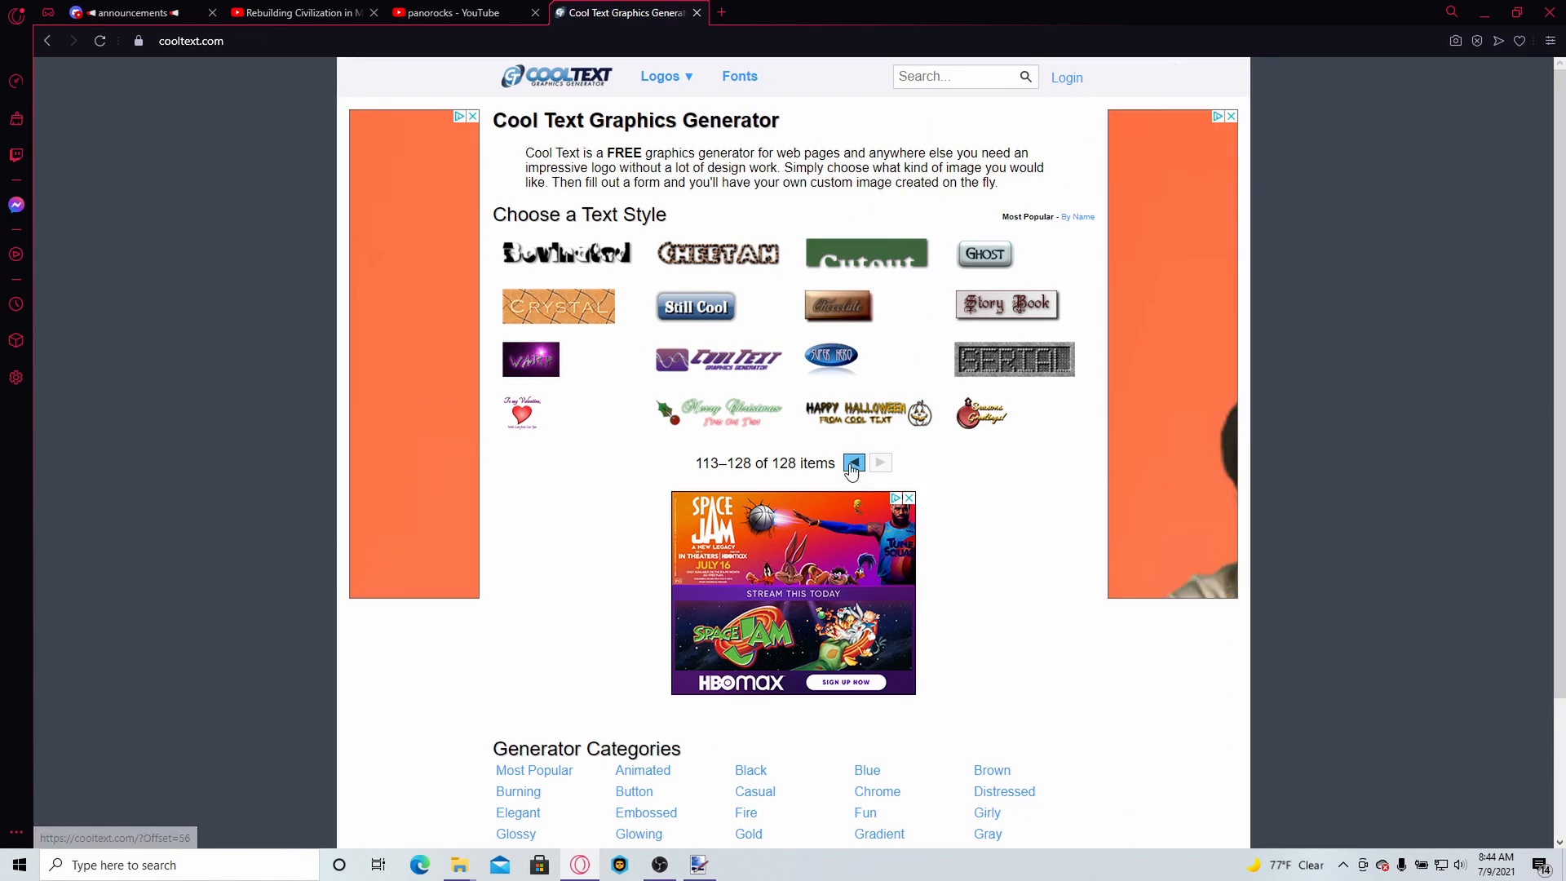
left_click(853, 458)
scroll(859, 601, "down", 6)
left_click(853, 421)
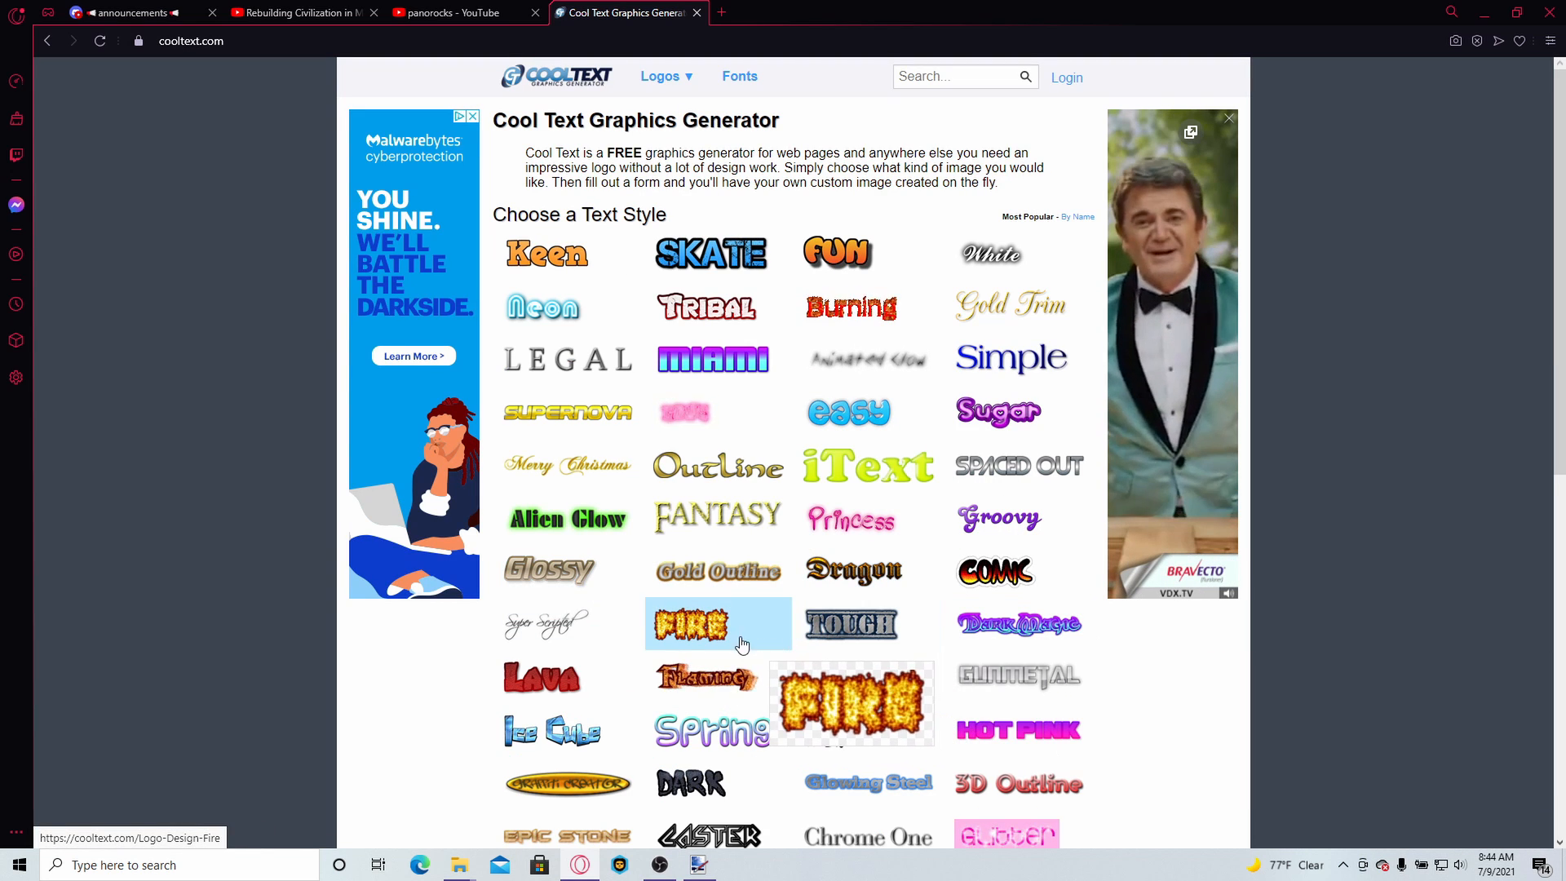
- Choose the Fun text style, set the logo text to SKYBLOCK, and copy the resulting logo image
left_click(838, 253)
key("BackSpace")
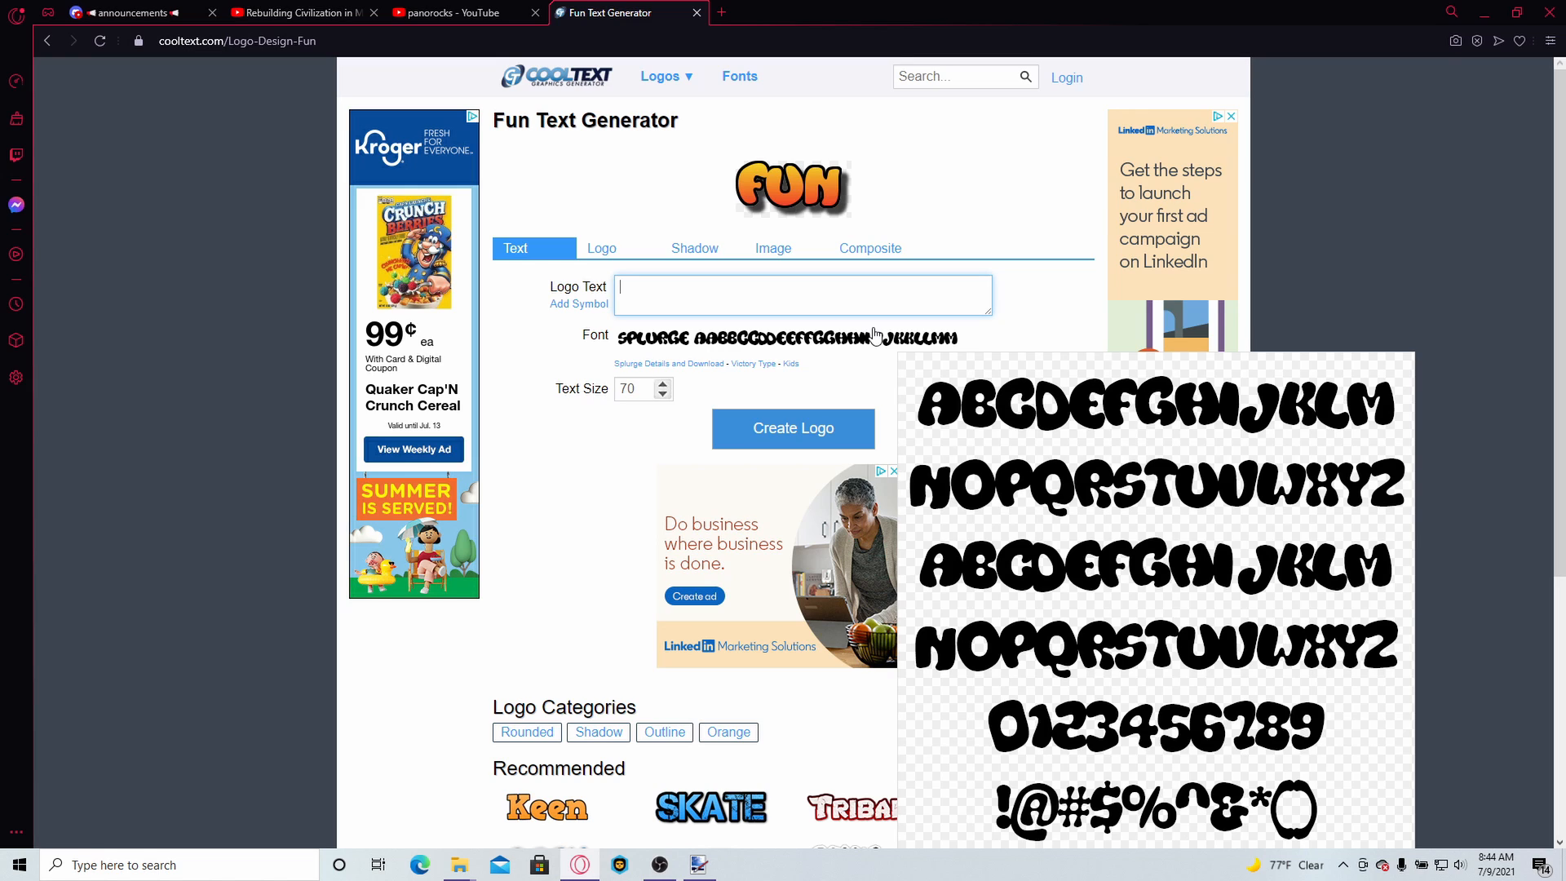
type("SKYBLOCK")
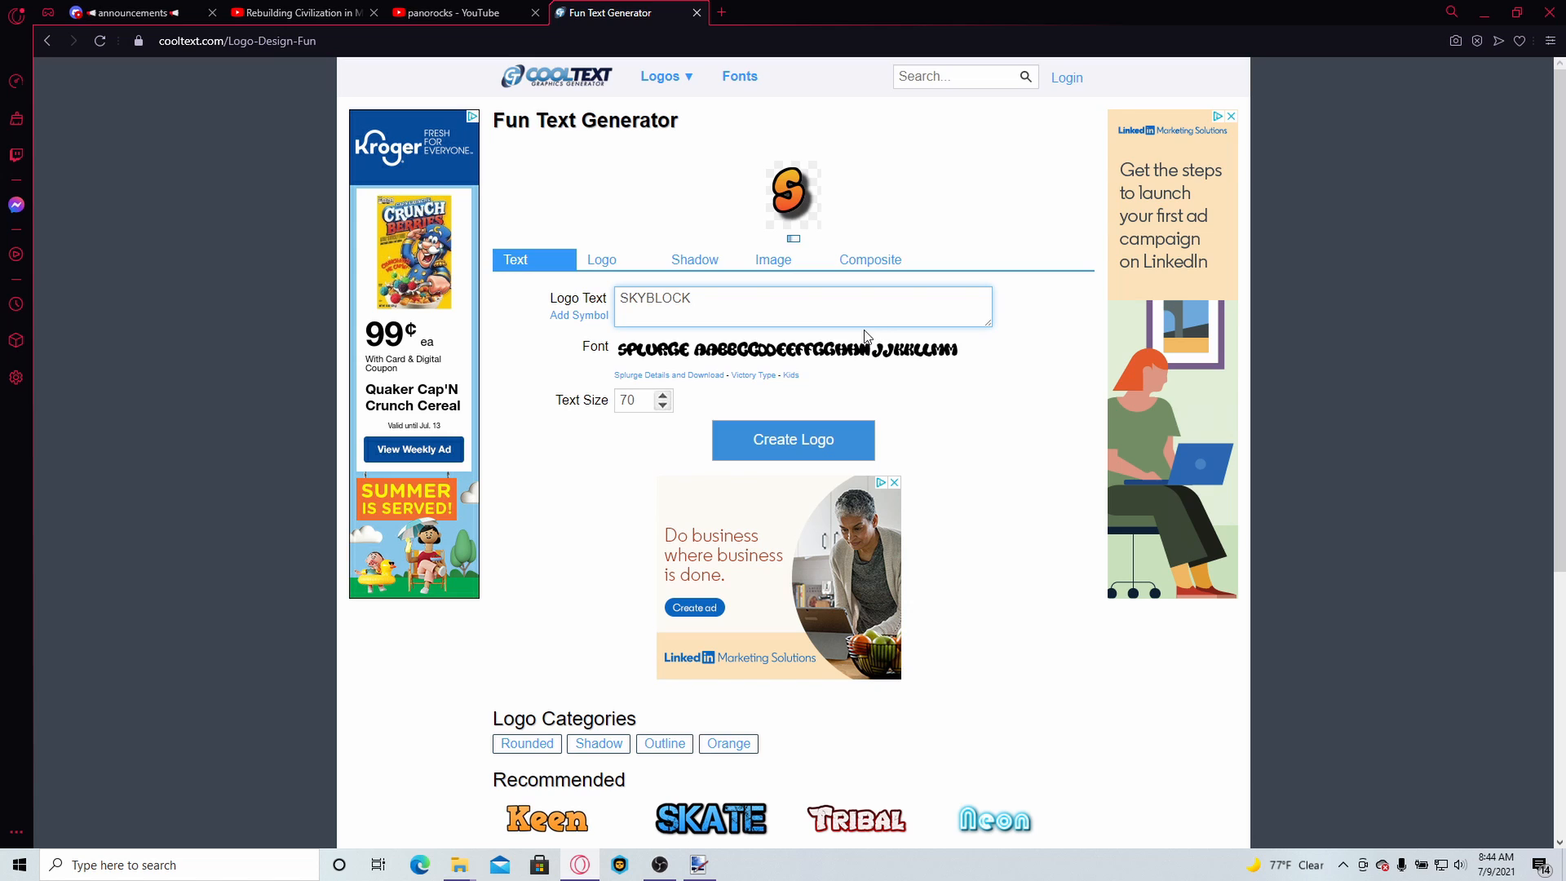
right_click(799, 196)
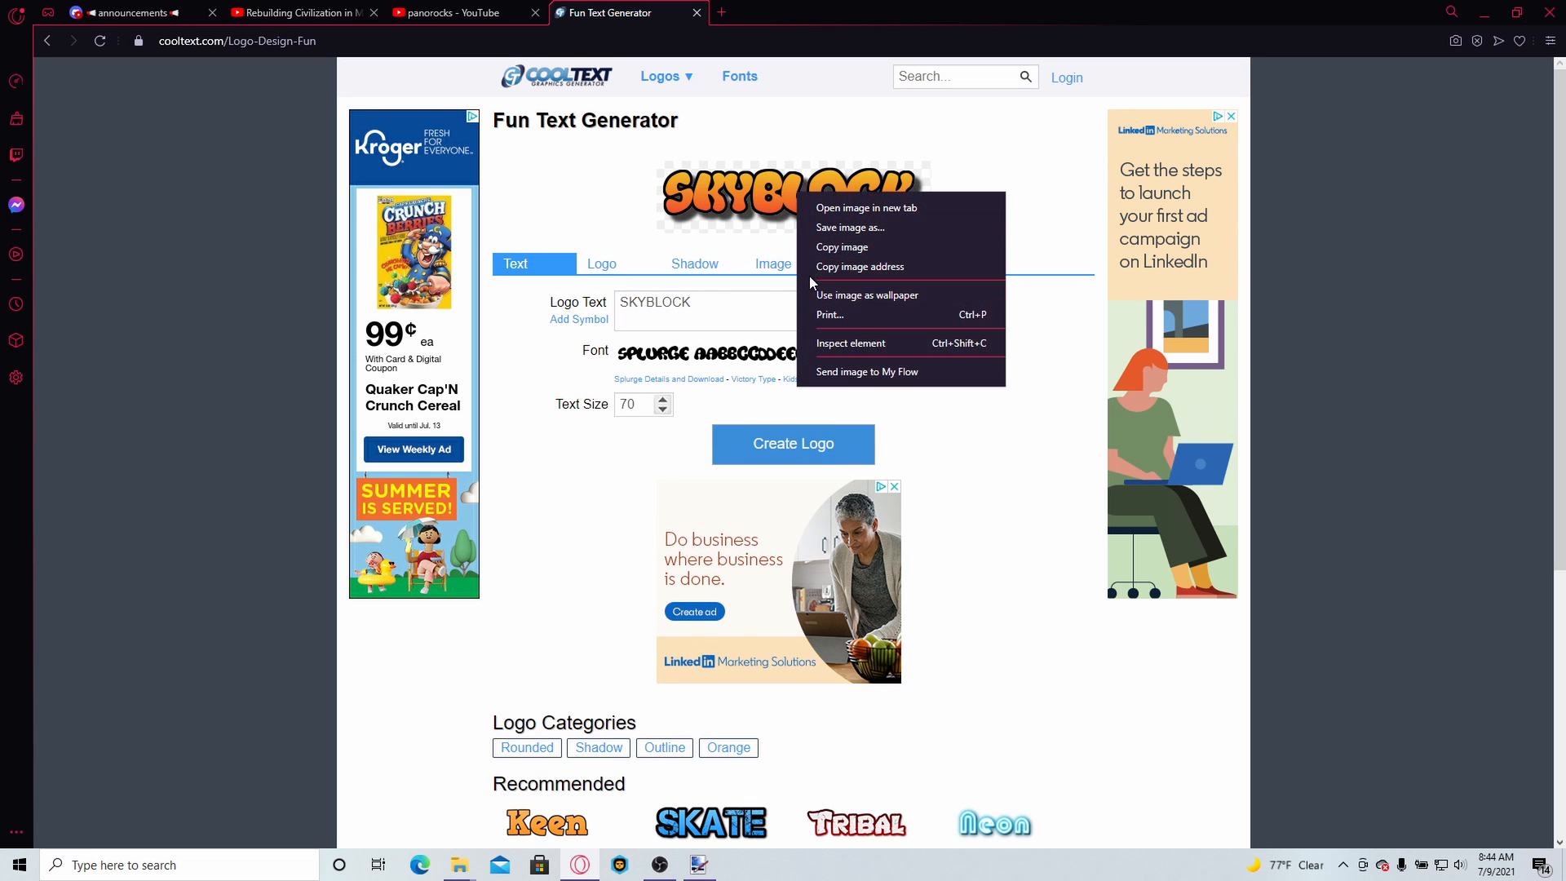
left_click(841, 248)
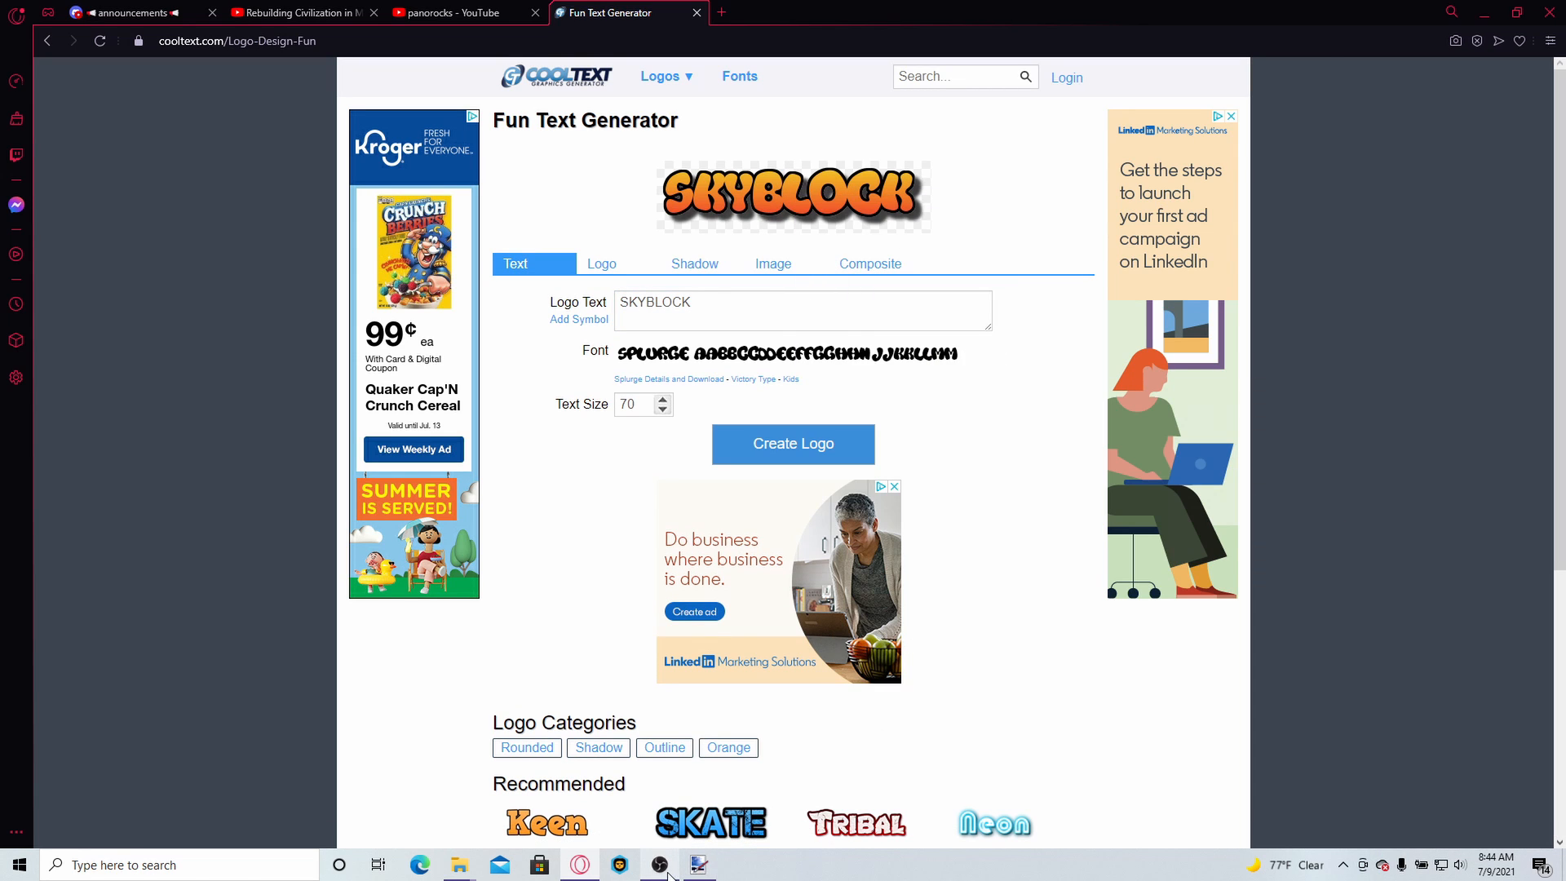
- Switch to paint.net, paste the SKYBLOCK logo on Layer 3, and enlarge it to about 1619 × 512 px across the scene's lower part
left_click(697, 870)
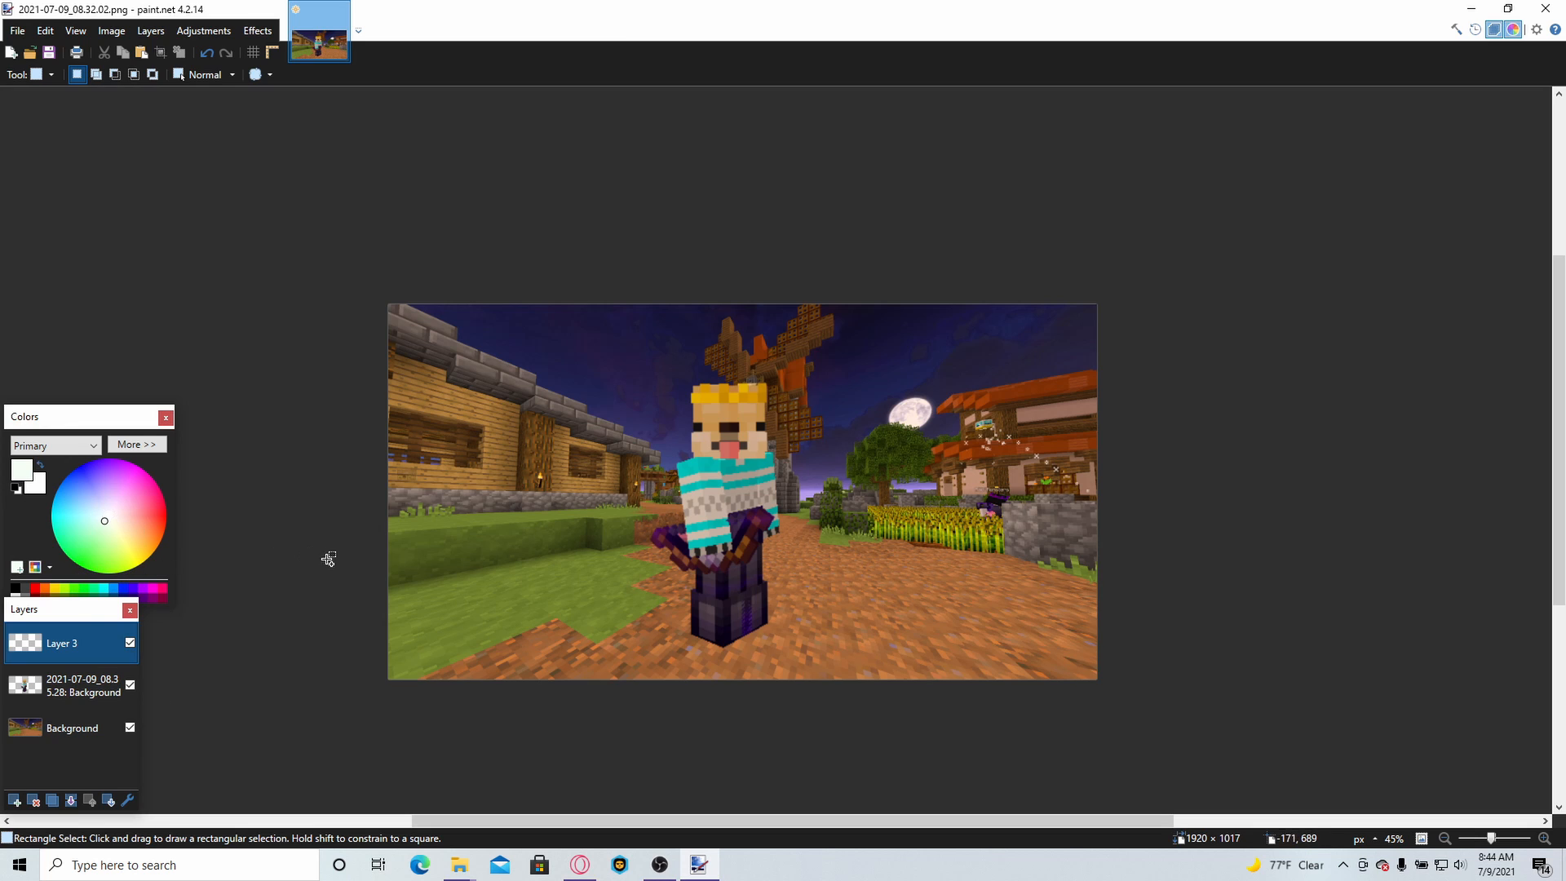
key("ctrl+v")
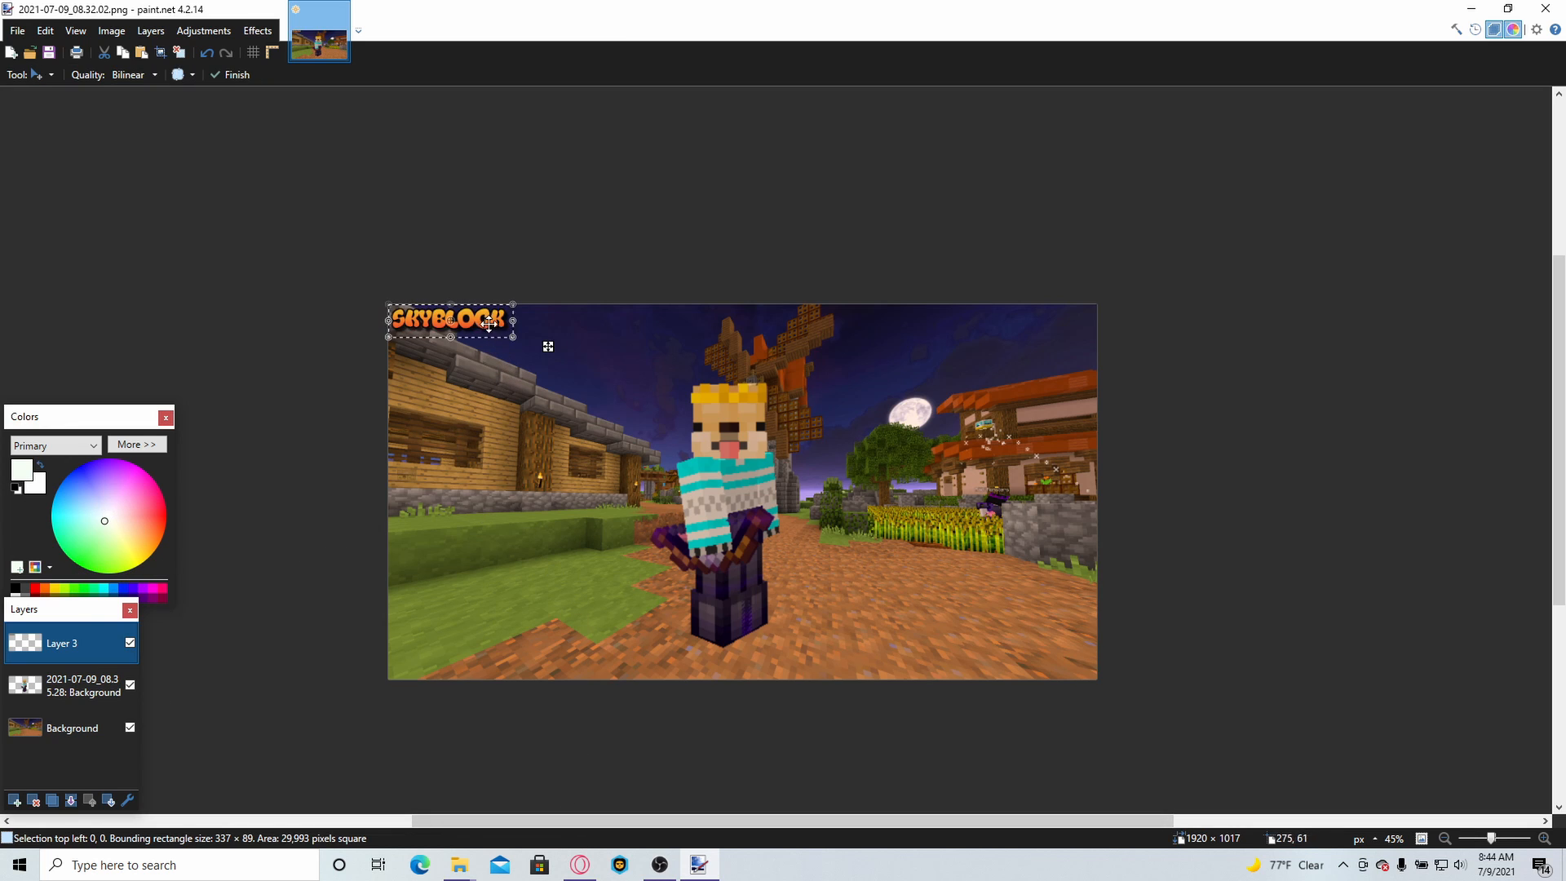
left_click_drag(489, 323, 833, 597)
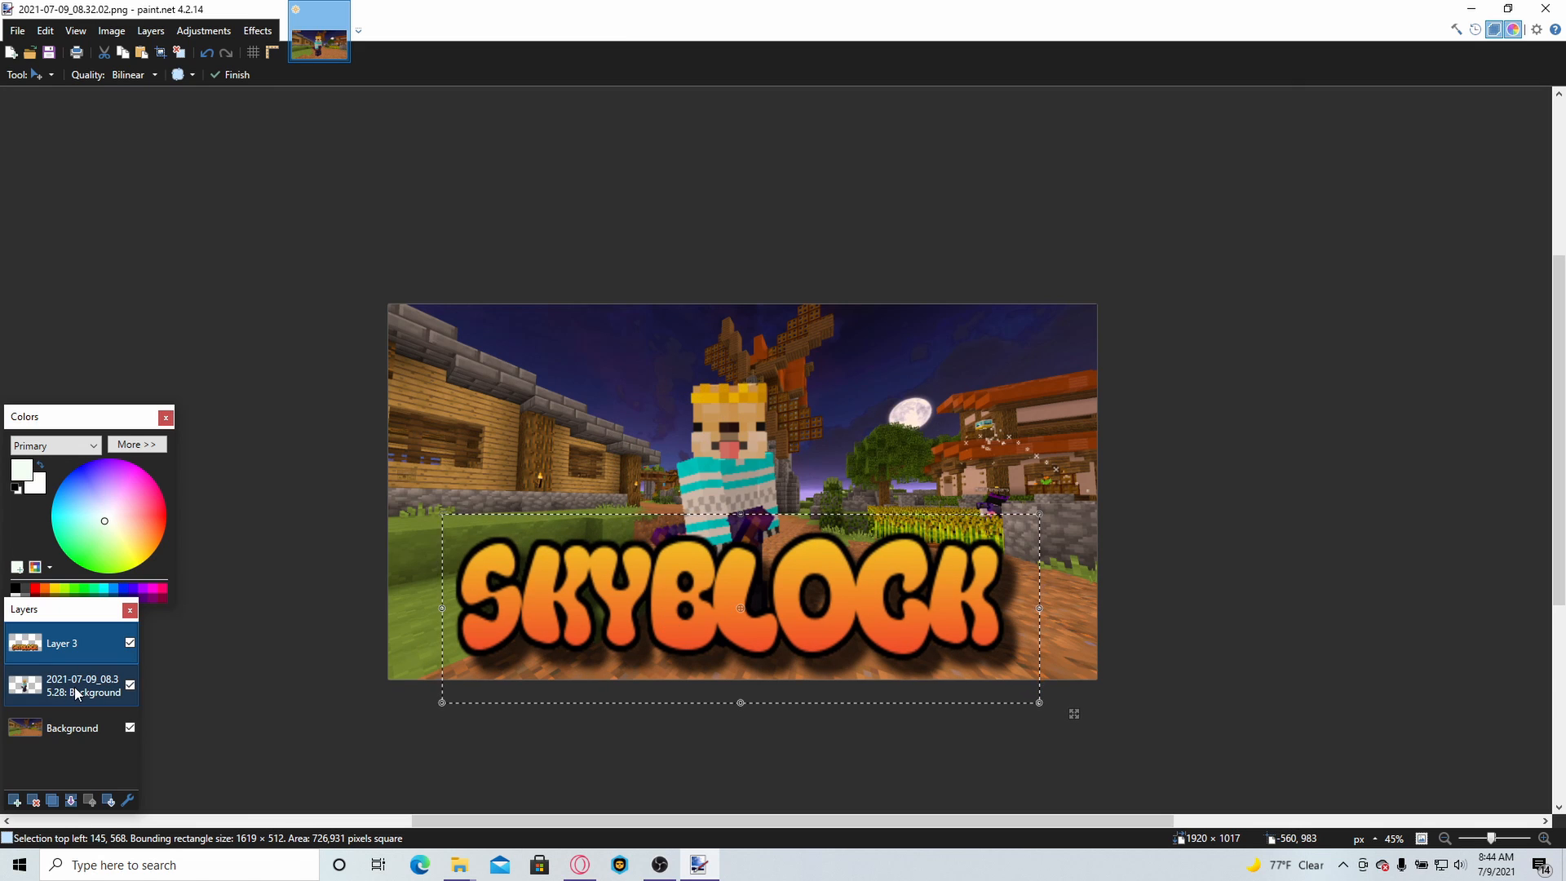
- Make the character layer active, undo the accidental rotation, and clear the selection left over from the logo
left_click(81, 686)
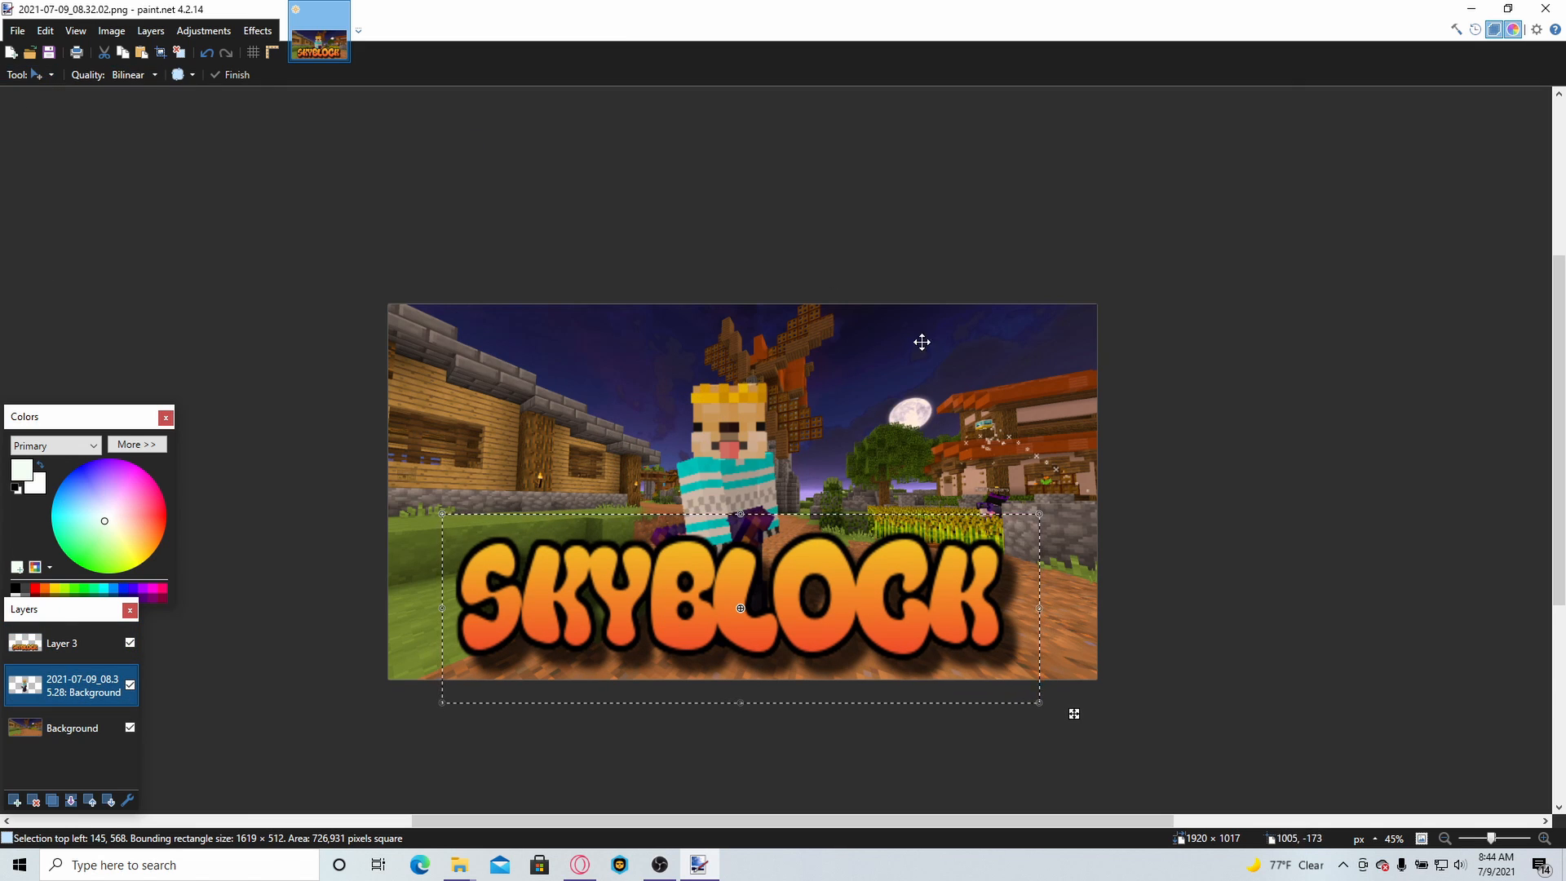
left_click_drag(728, 481, 158, 247)
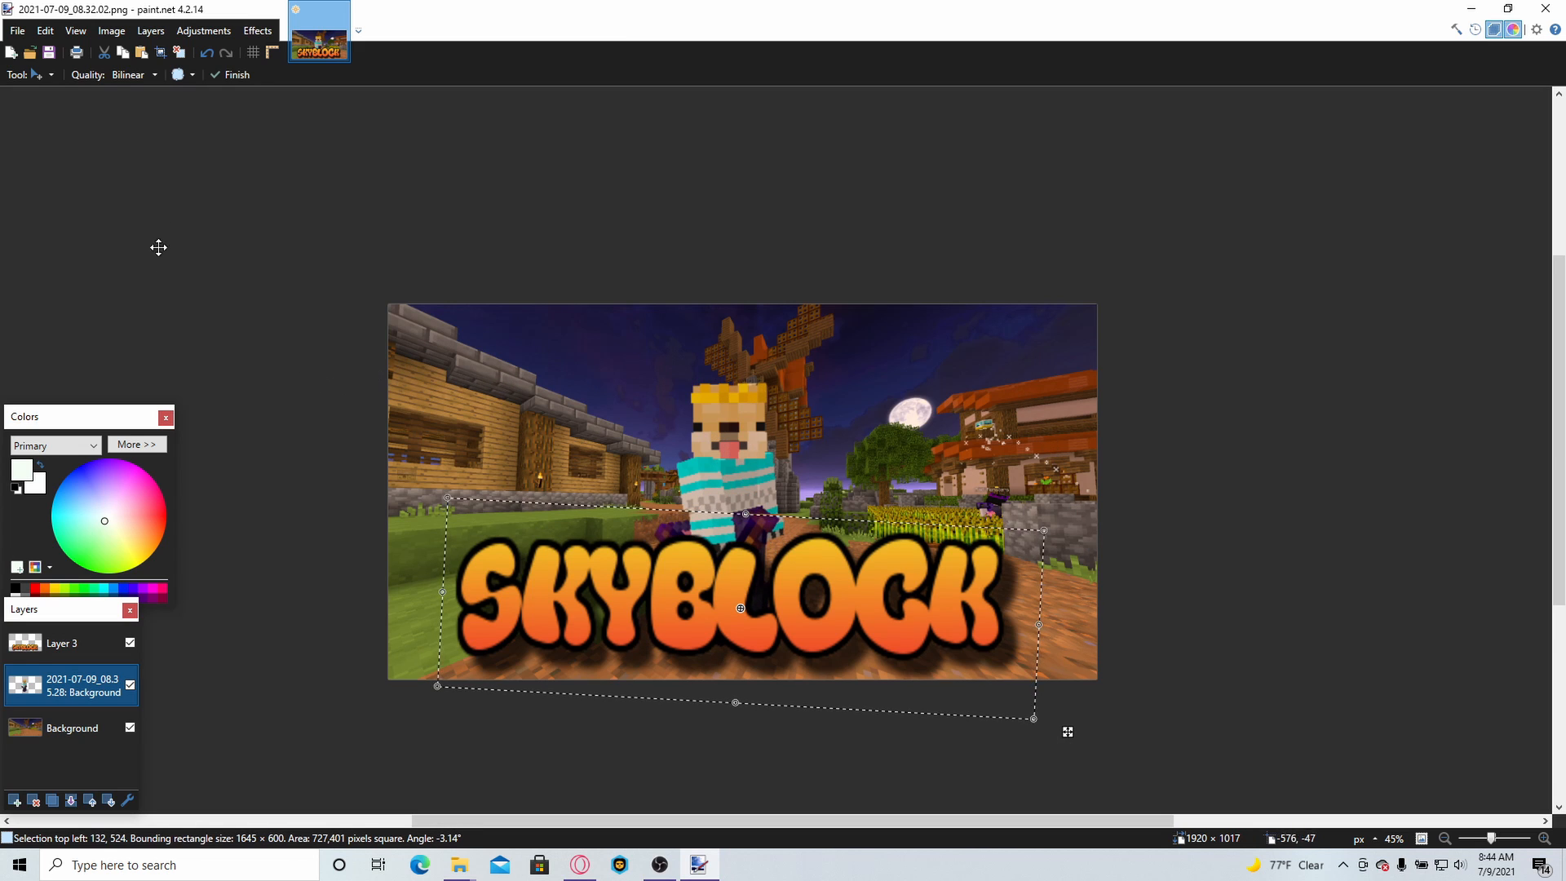
left_click(205, 54)
left_click(36, 74)
left_click(49, 97)
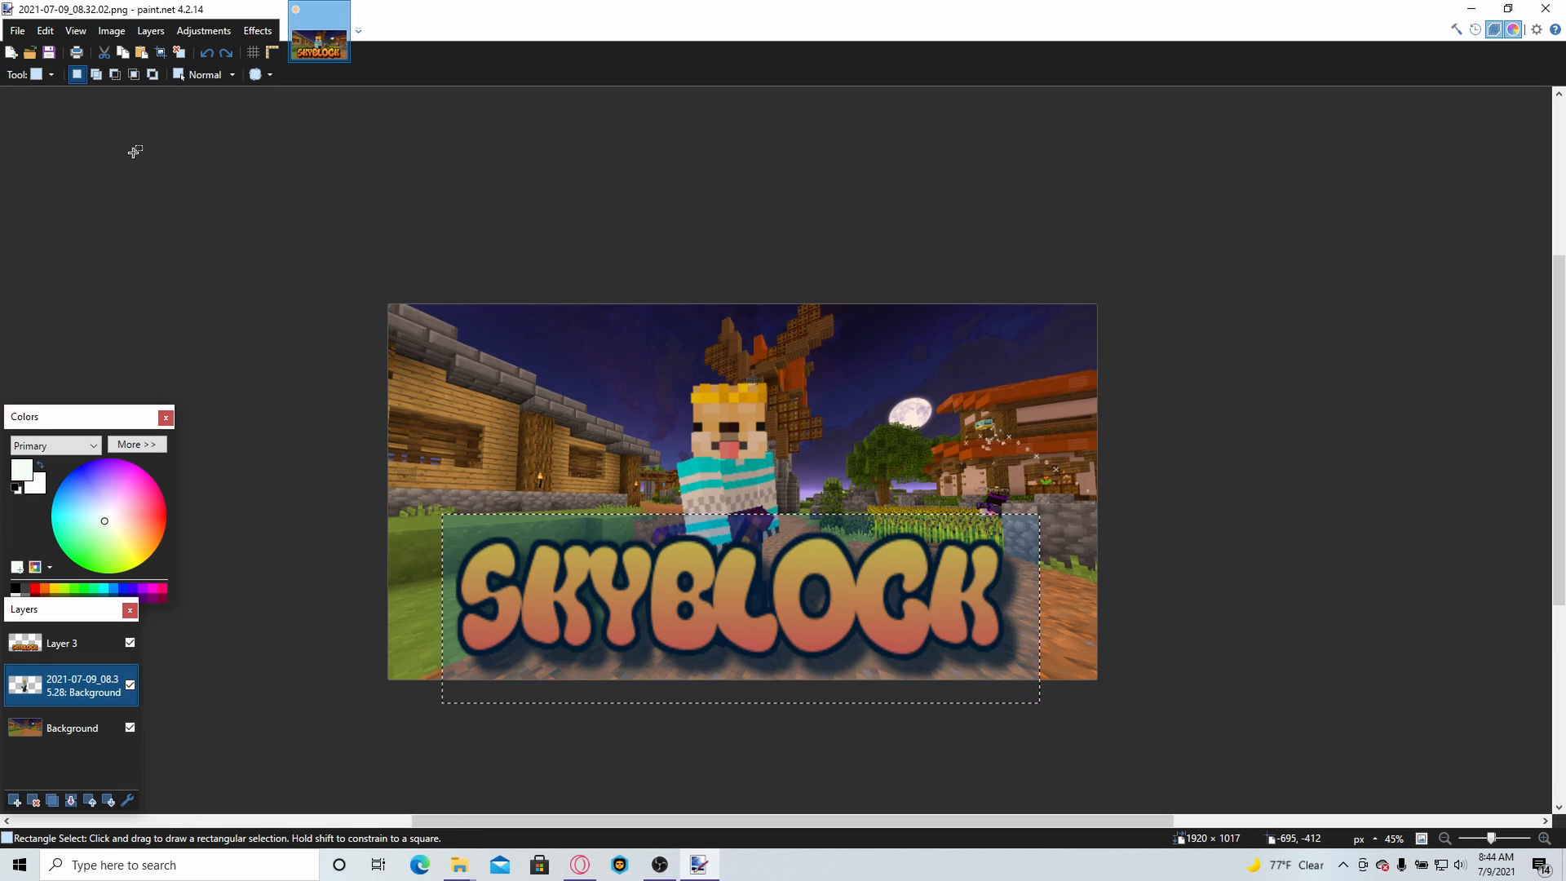
left_click(165, 162)
- Move the character layer about 152 px up and 30 px right so the character stands higher above the SKYBLOCK text
left_click(41, 75)
left_click(60, 116)
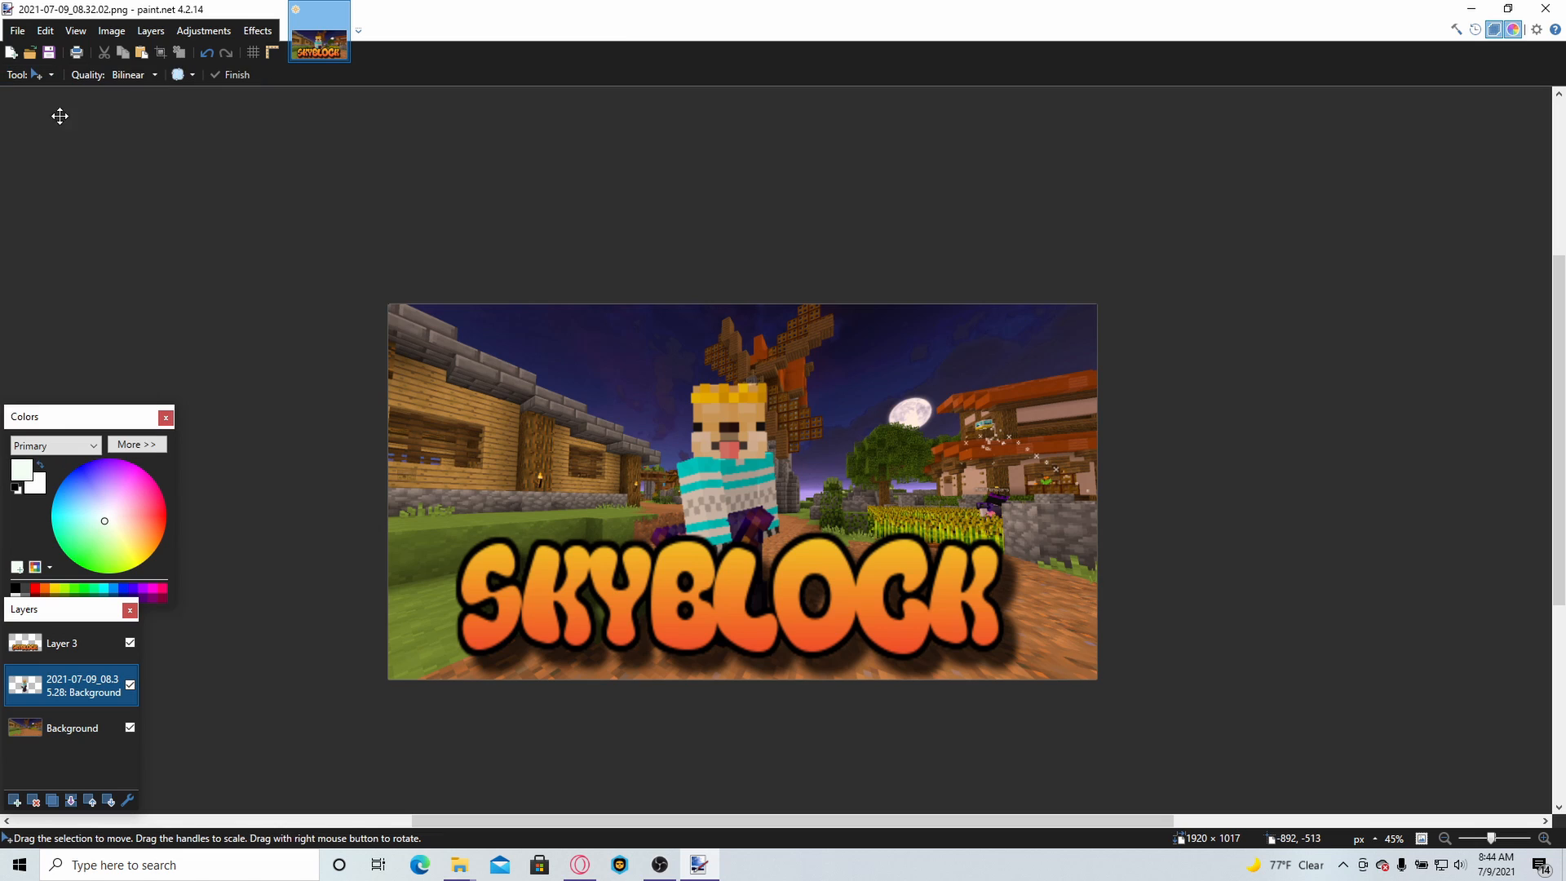
left_click_drag(785, 519, 772, 468)
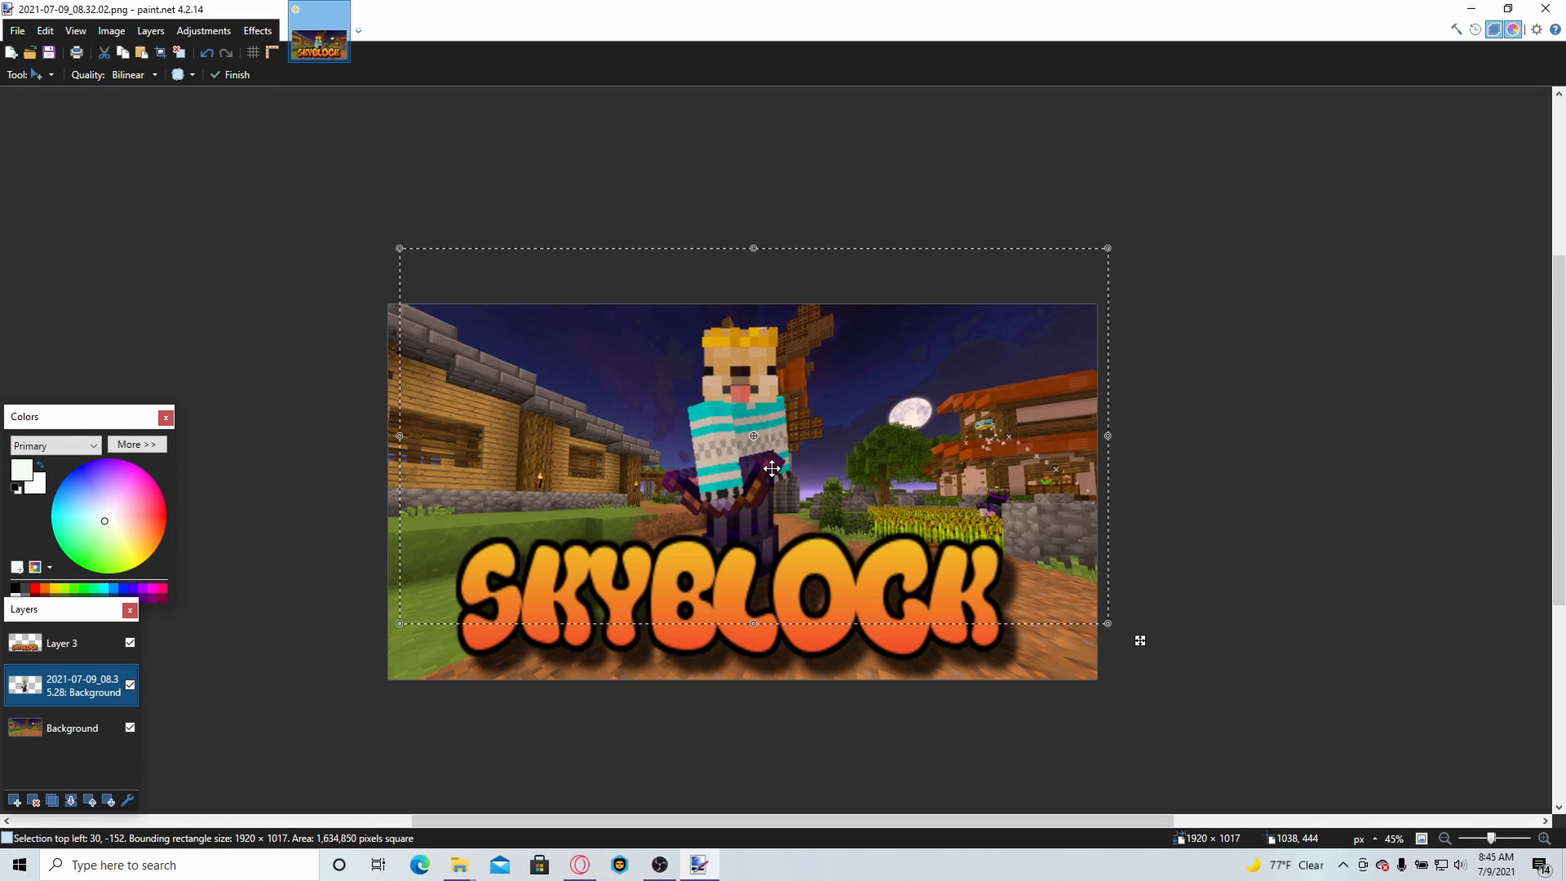
left_click(41, 74)
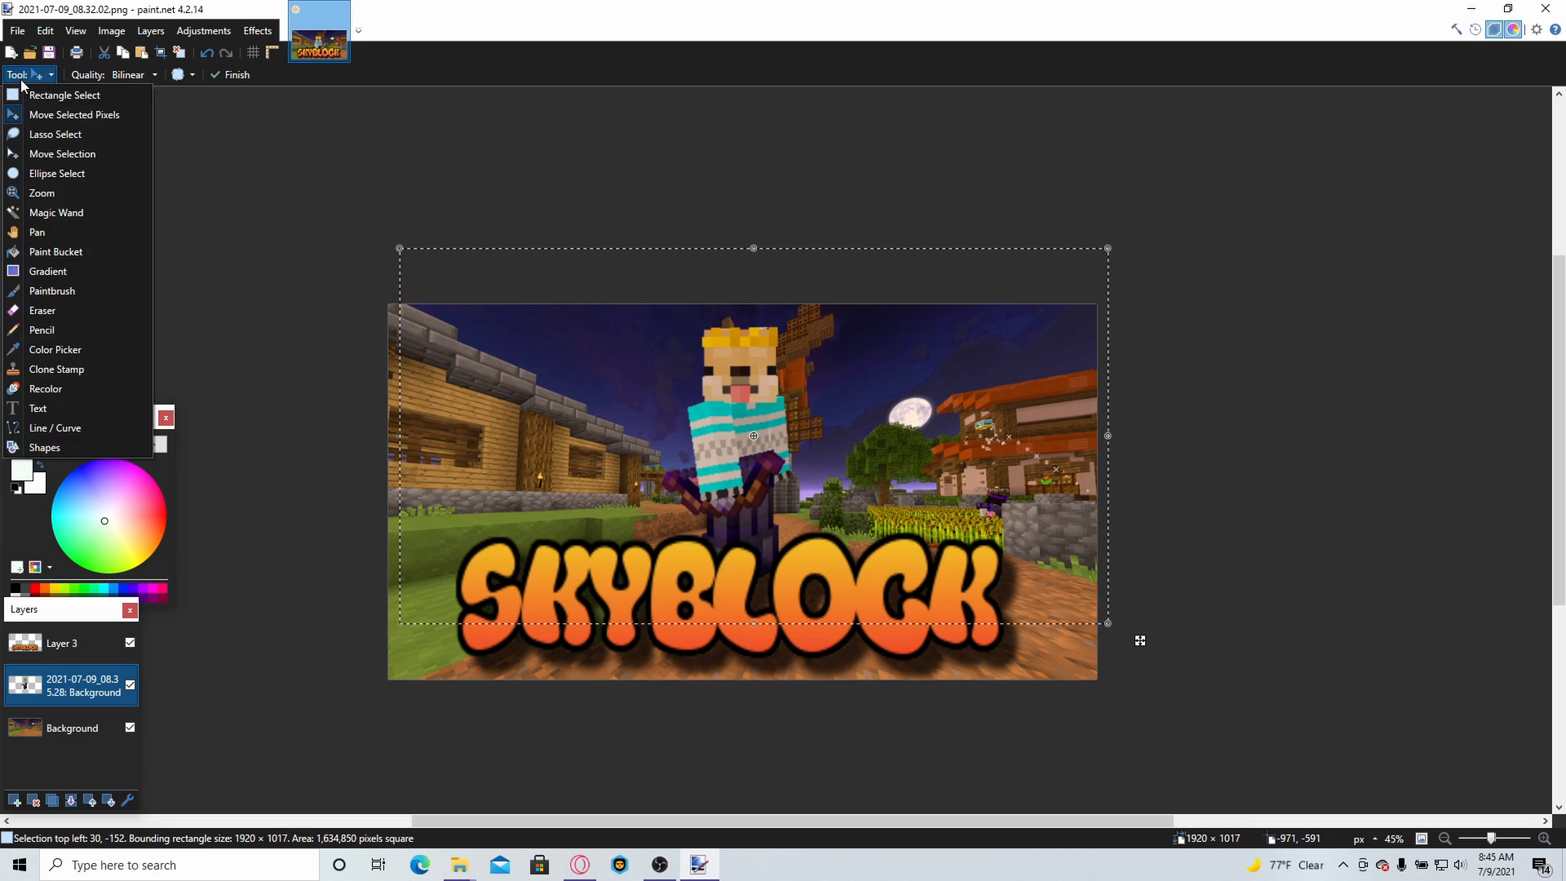
left_click(59, 91)
- Duplicate both the SKYBLOCK logo layer and the character layer
left_click(35, 659)
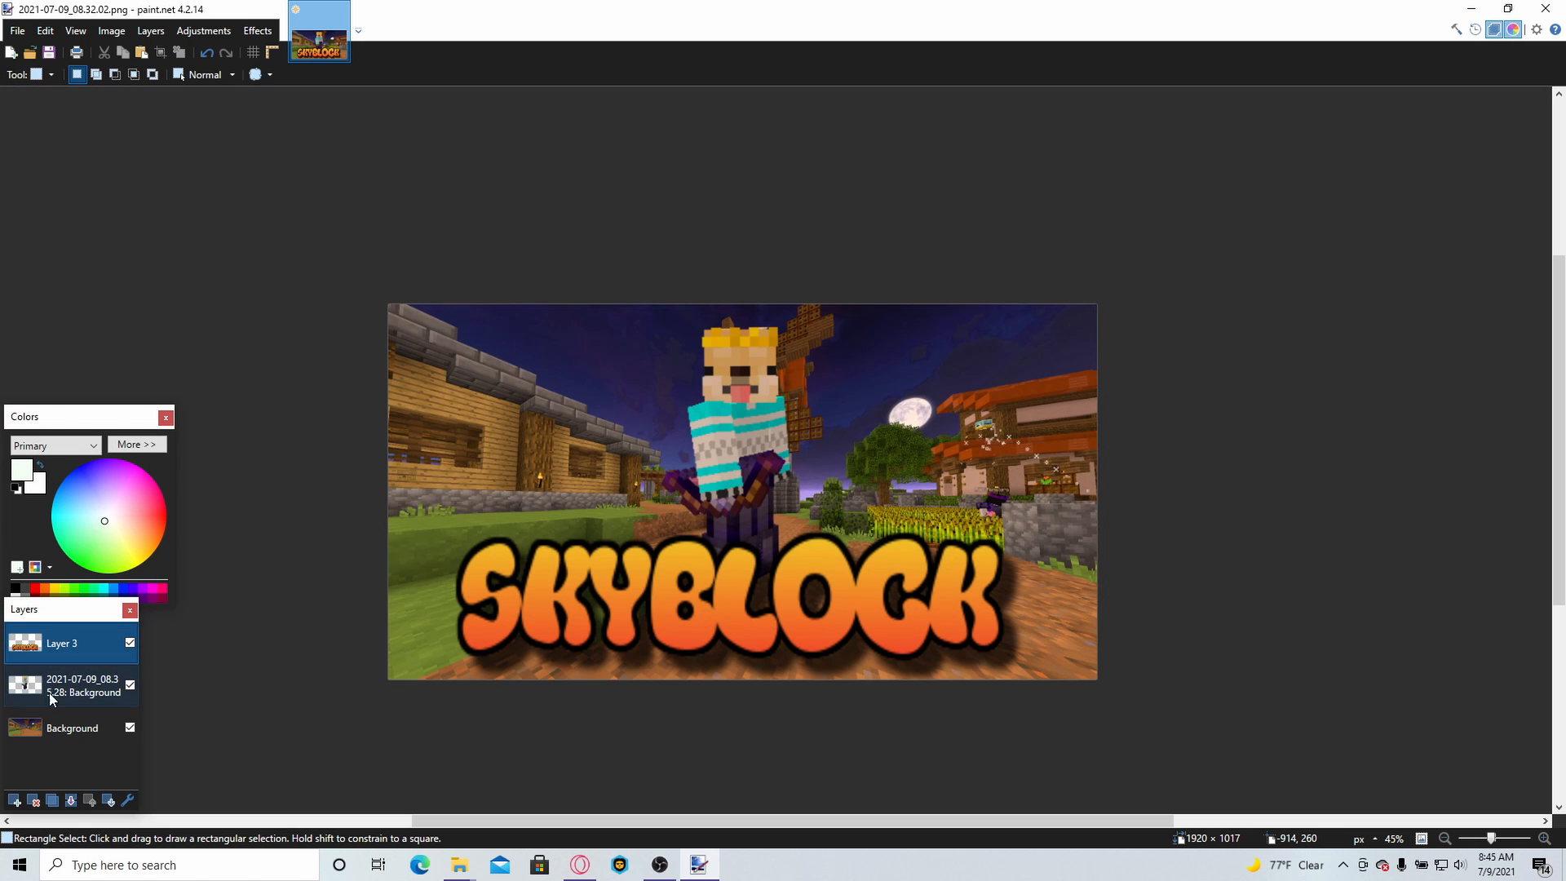
left_click(51, 802)
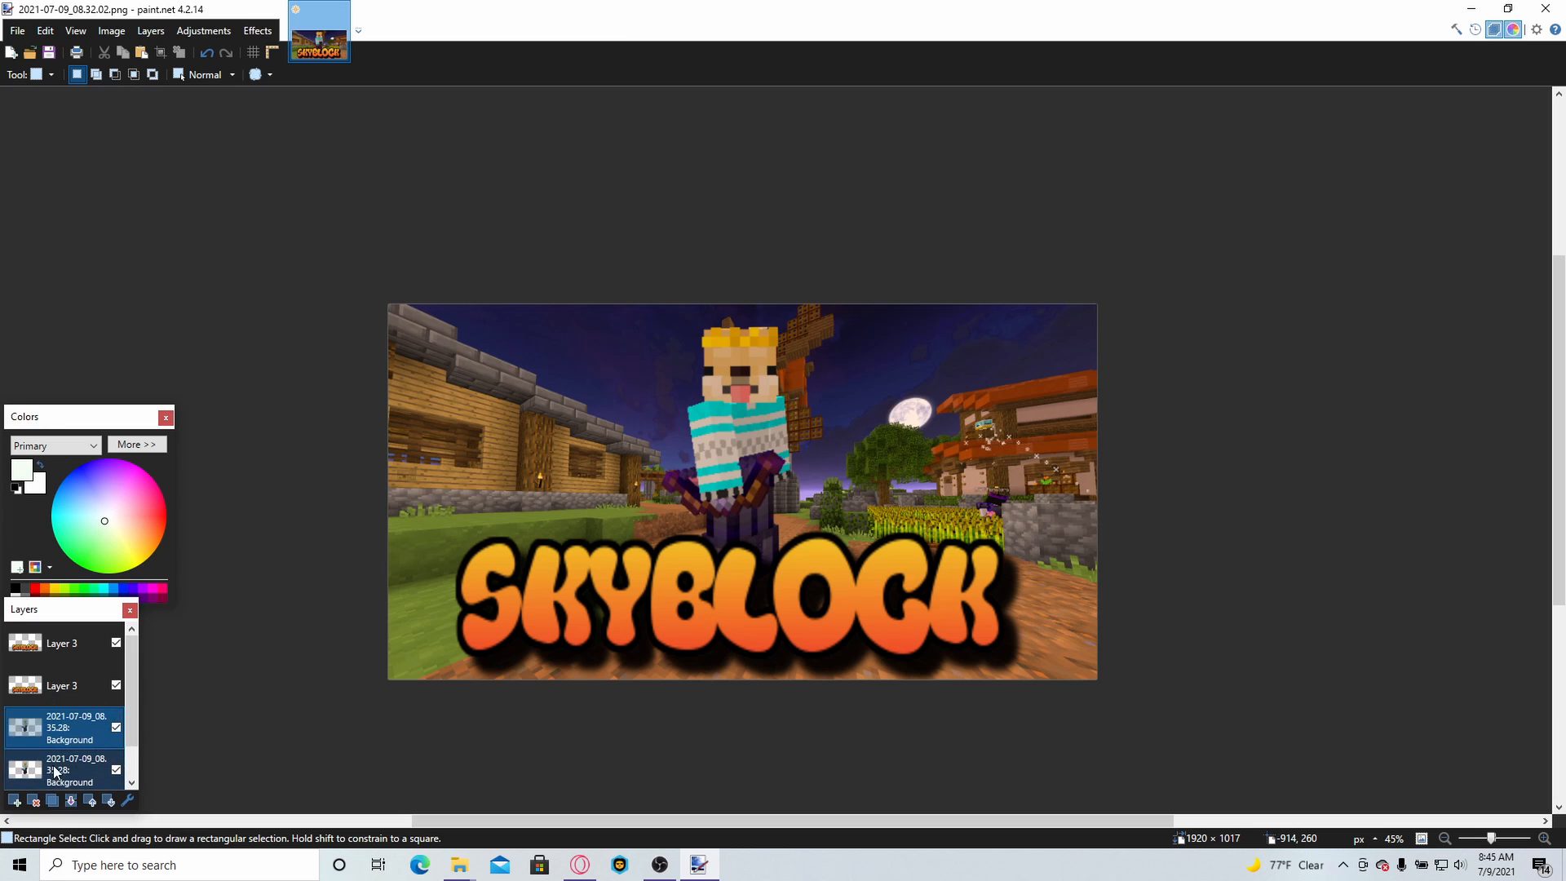
left_click(51, 802)
scroll(71, 673, "up", 1)
- Apply a Gaussian Blur with a radius of about 68 to the lower SKYBLOCK logo copy
left_click(85, 636)
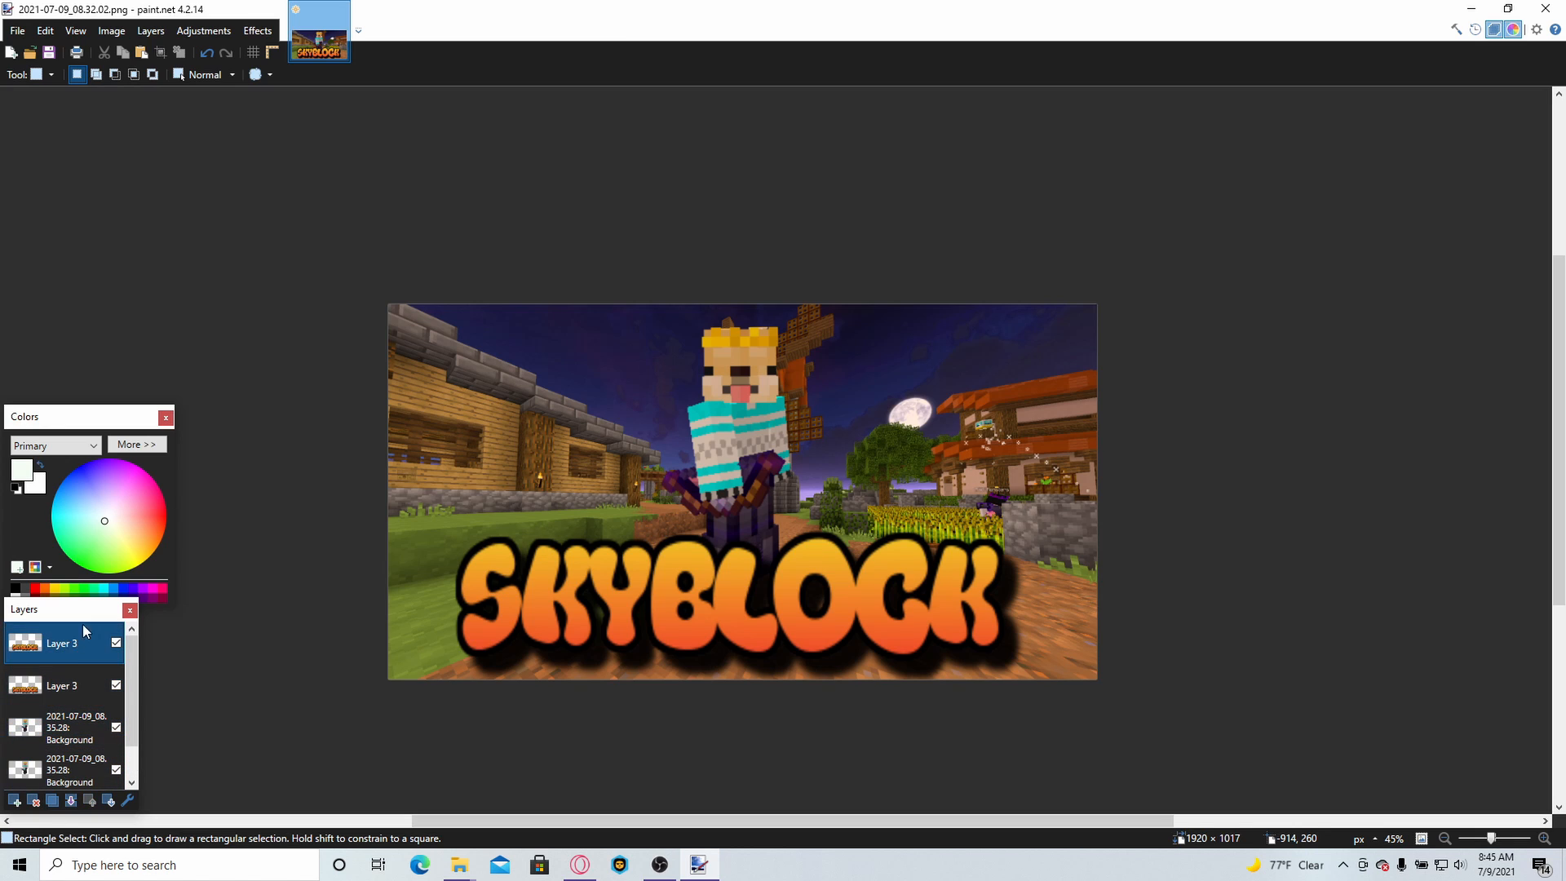
left_click(254, 33)
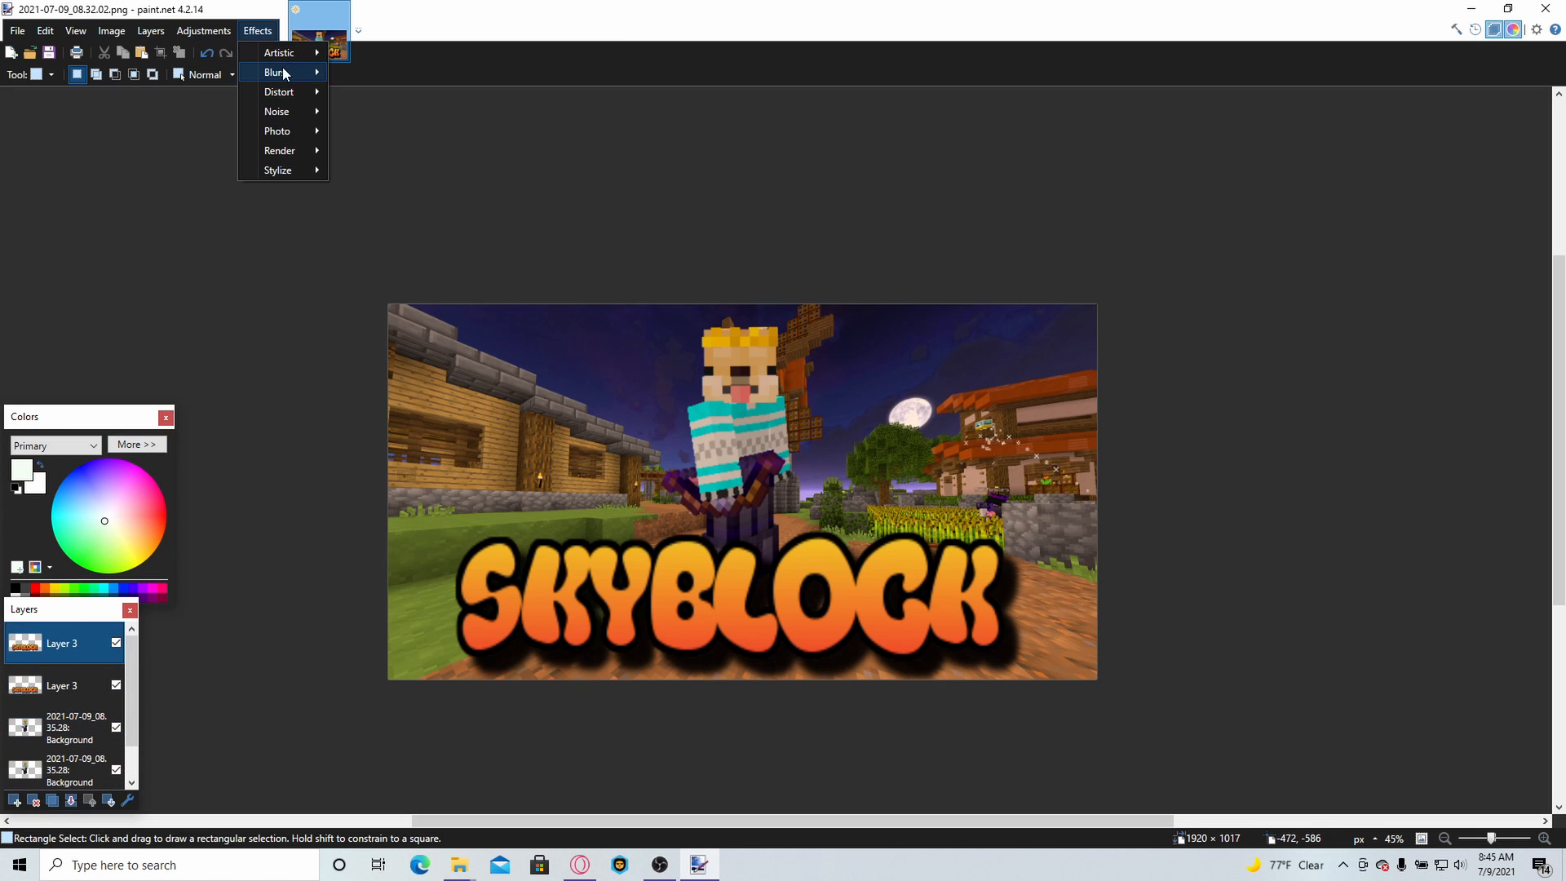
left_click(63, 694)
left_click(63, 694)
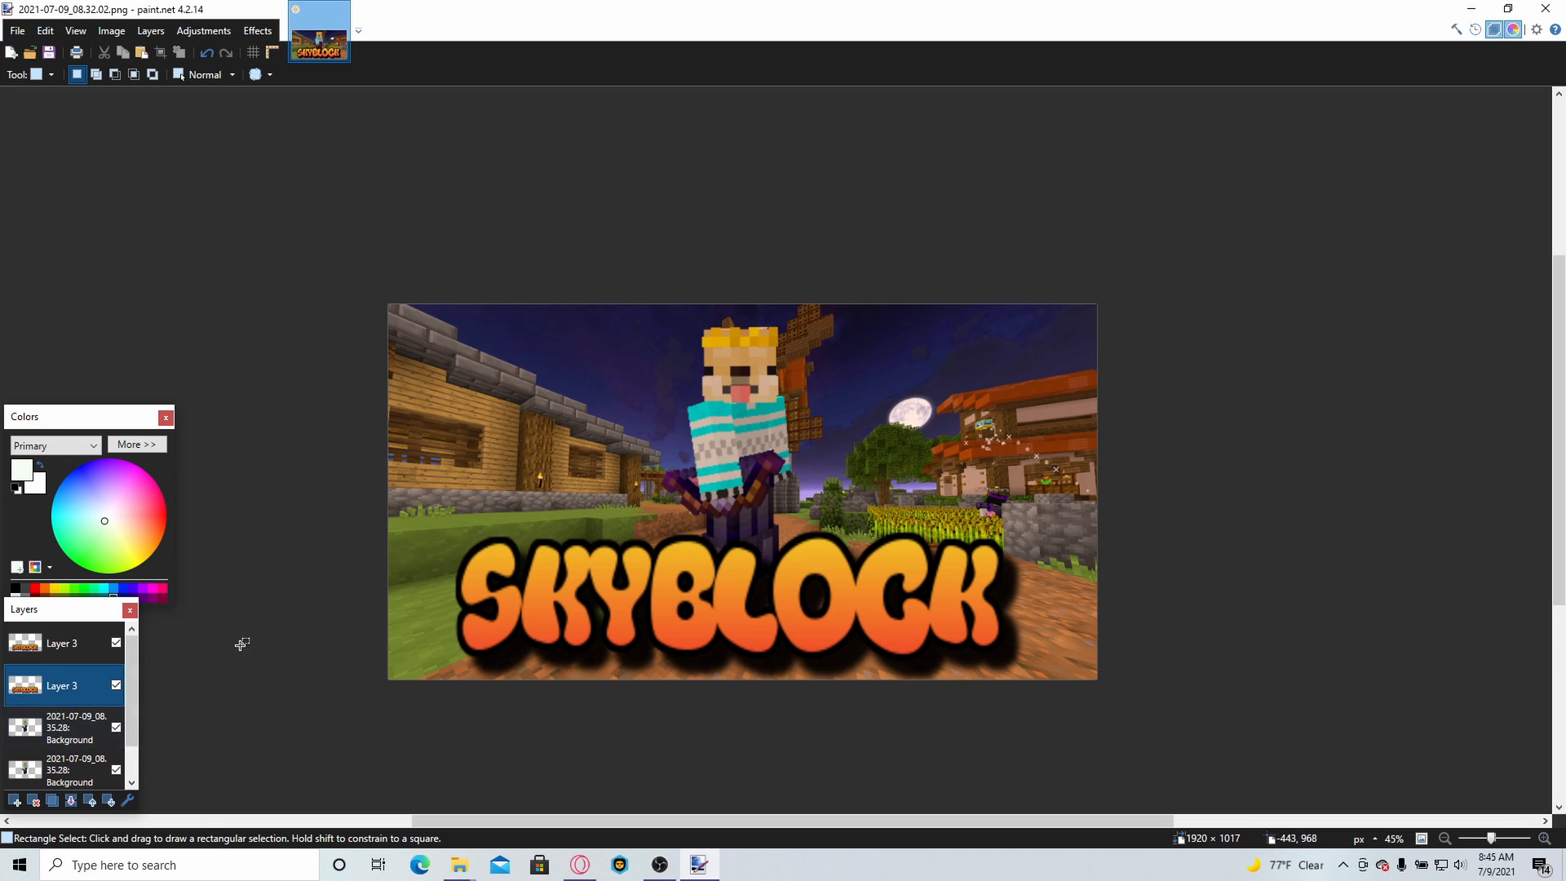
left_click(259, 31)
mouse_move(285, 71)
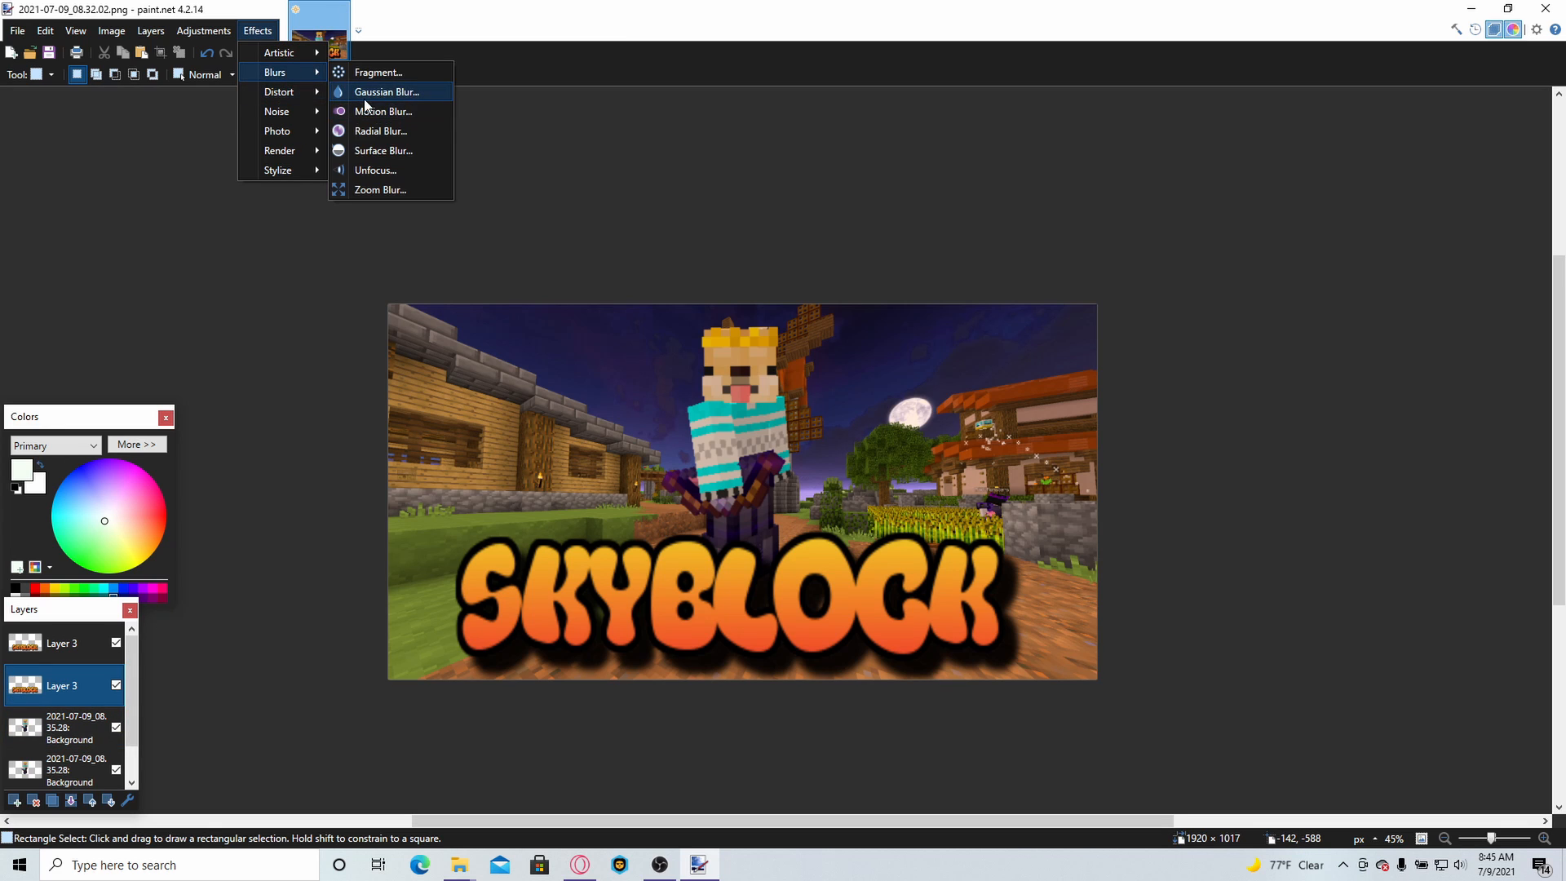
left_click(365, 96)
left_click_drag(658, 422, 700, 421)
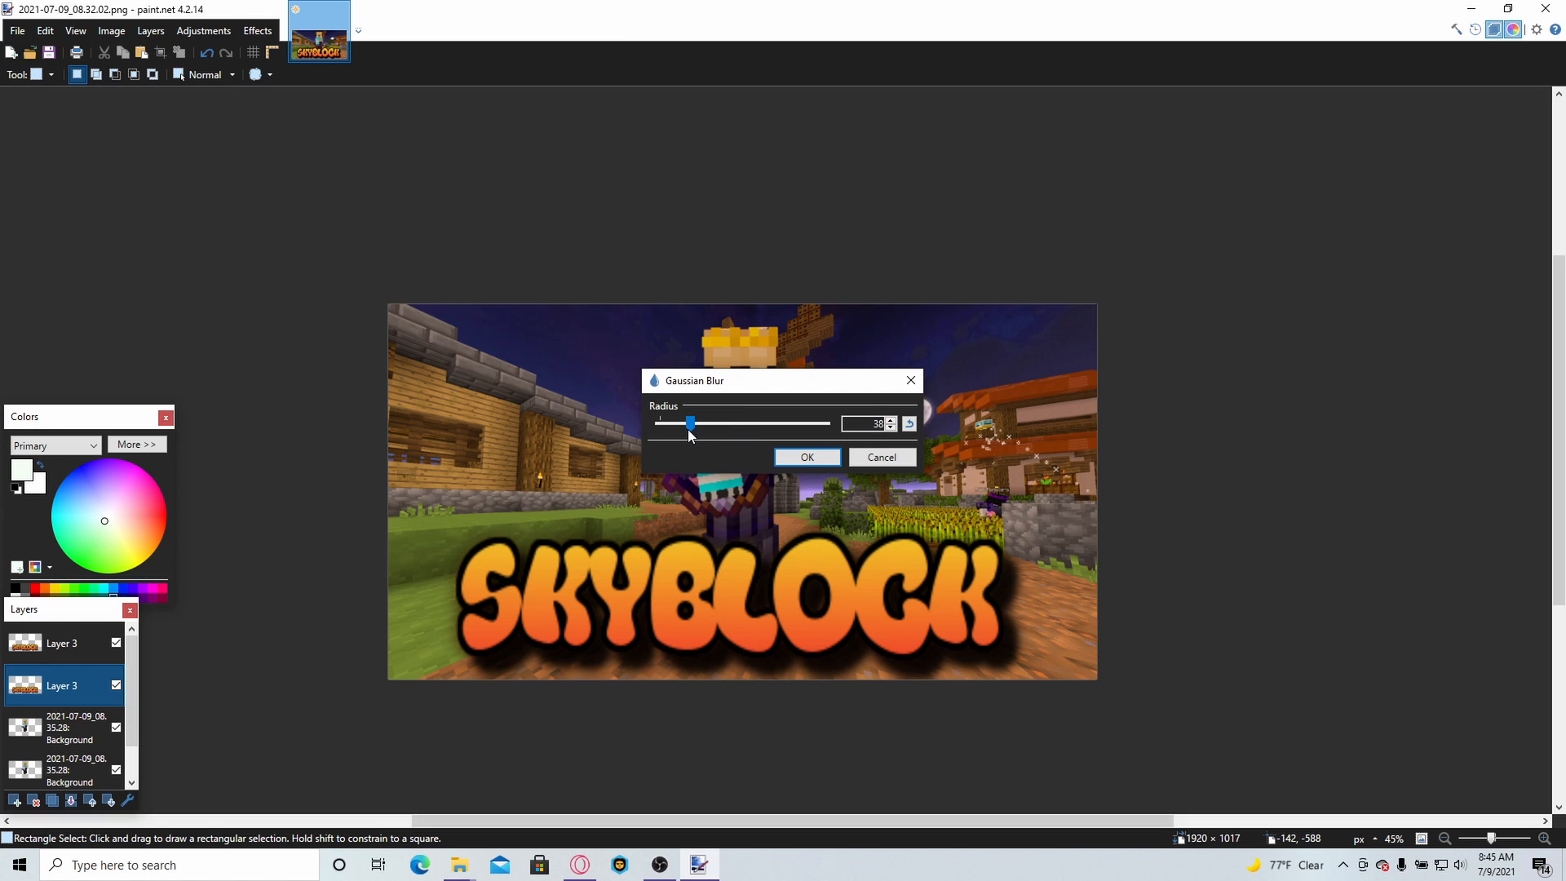
left_click_drag(702, 424, 714, 425)
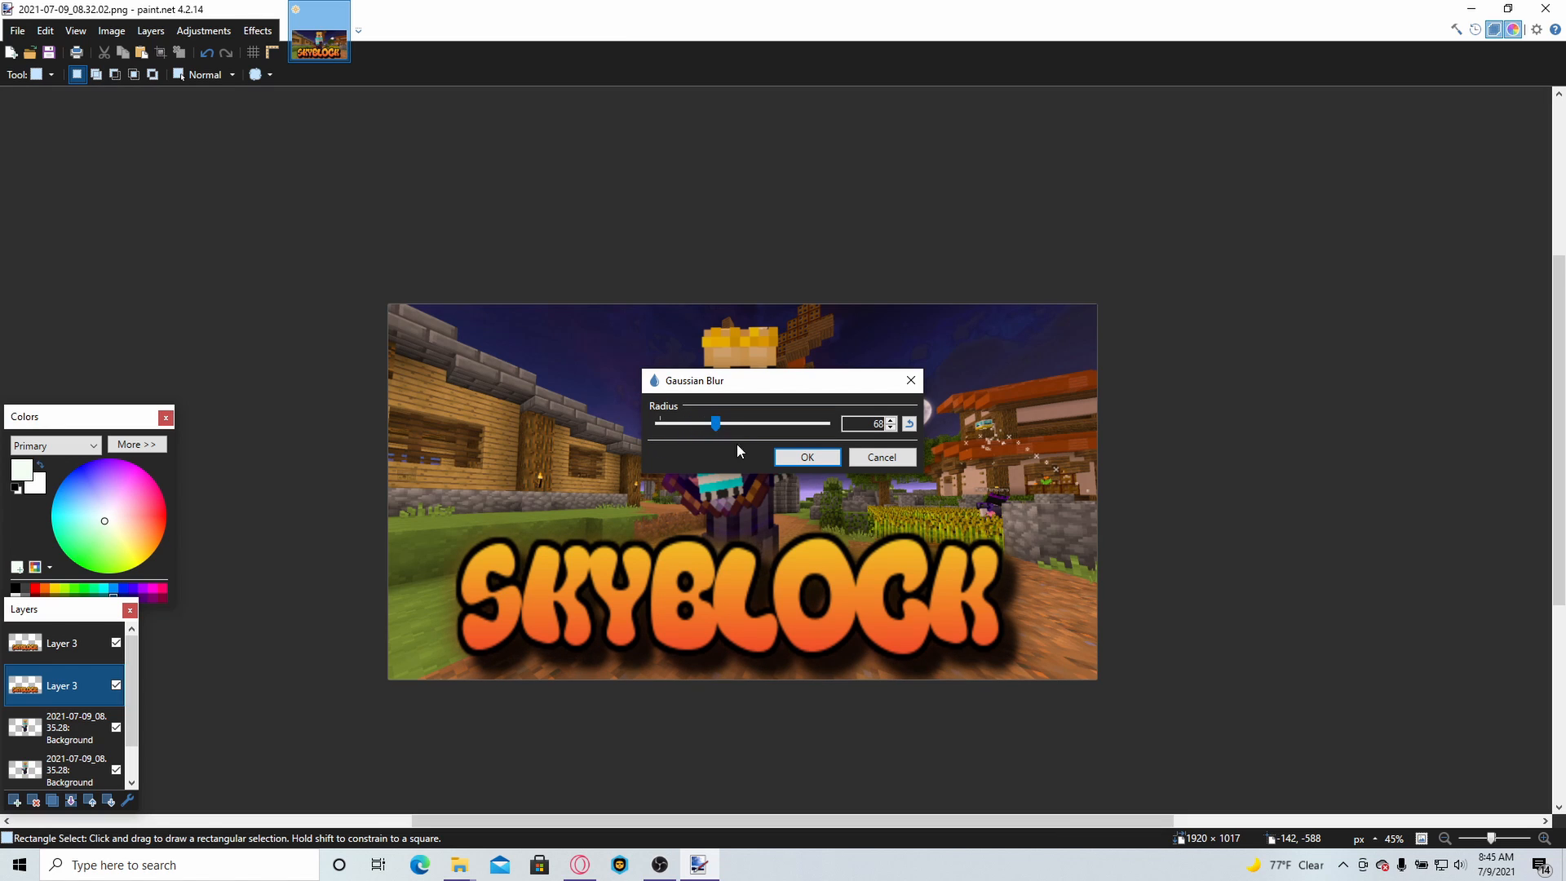
left_click(807, 457)
- Apply a Motion Blur with an angle of about 79.38 and a distance of 161 to the lower SKYBLOCK logo copy
left_click(258, 30)
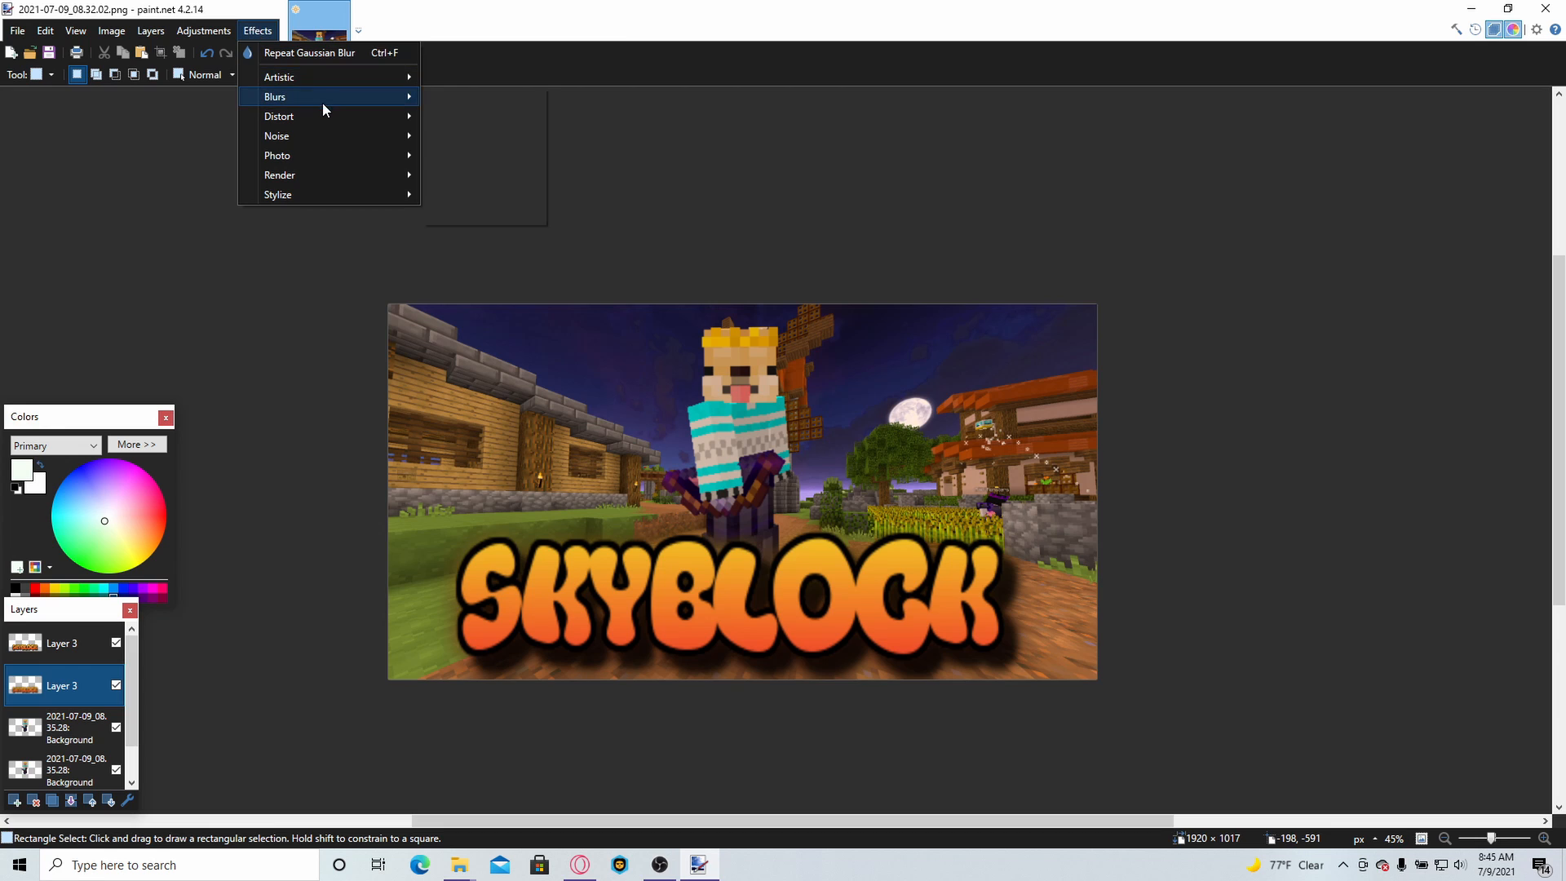
mouse_move(321, 100)
left_click(473, 136)
left_click_drag(674, 471, 688, 473)
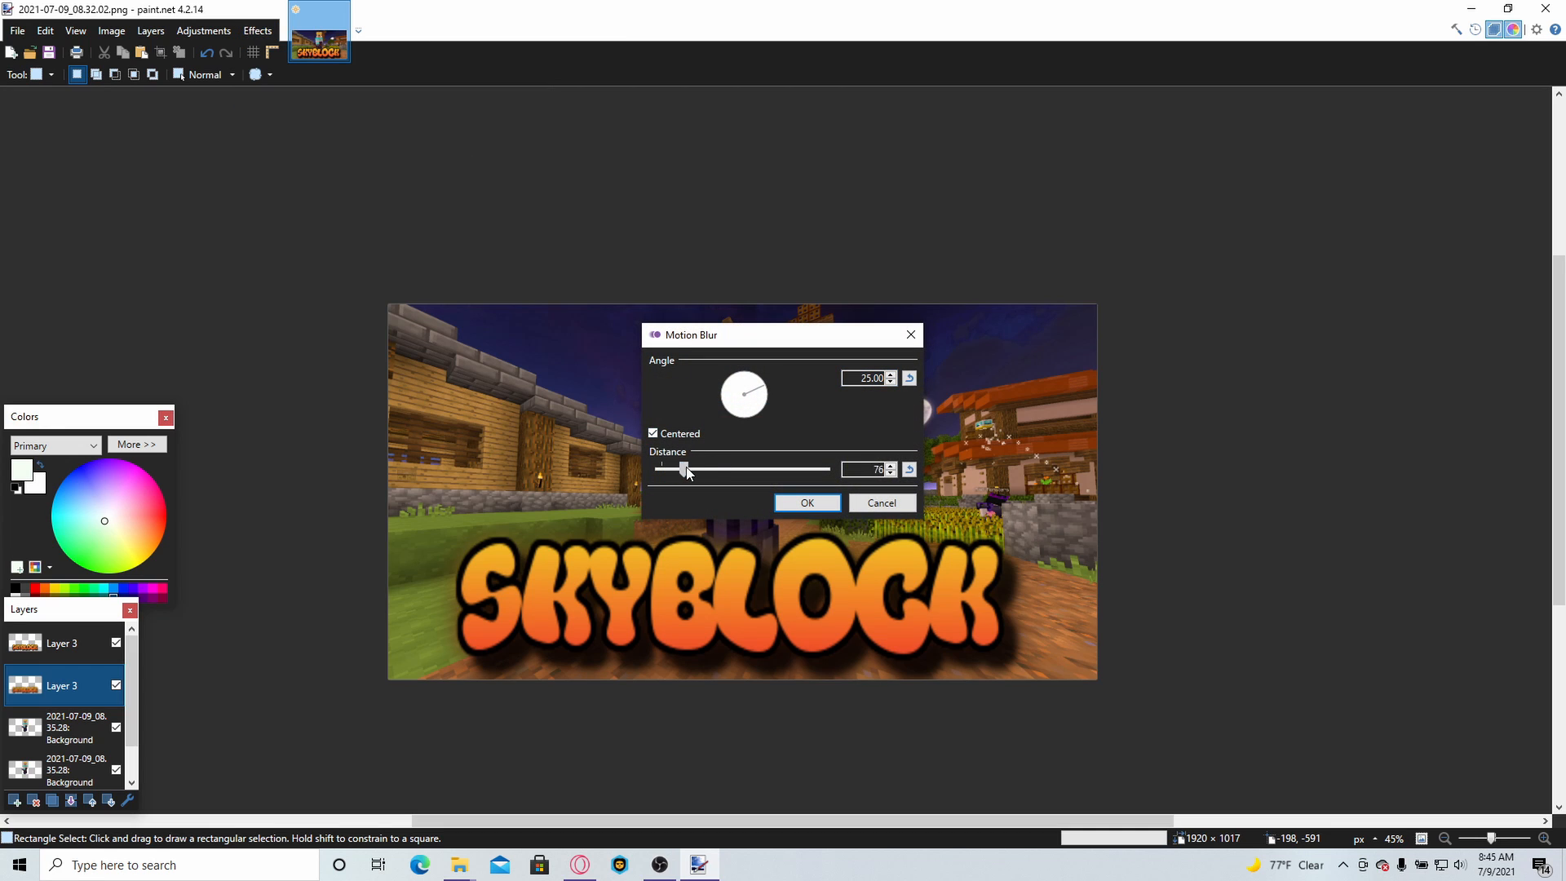
left_click_drag(740, 376, 752, 375)
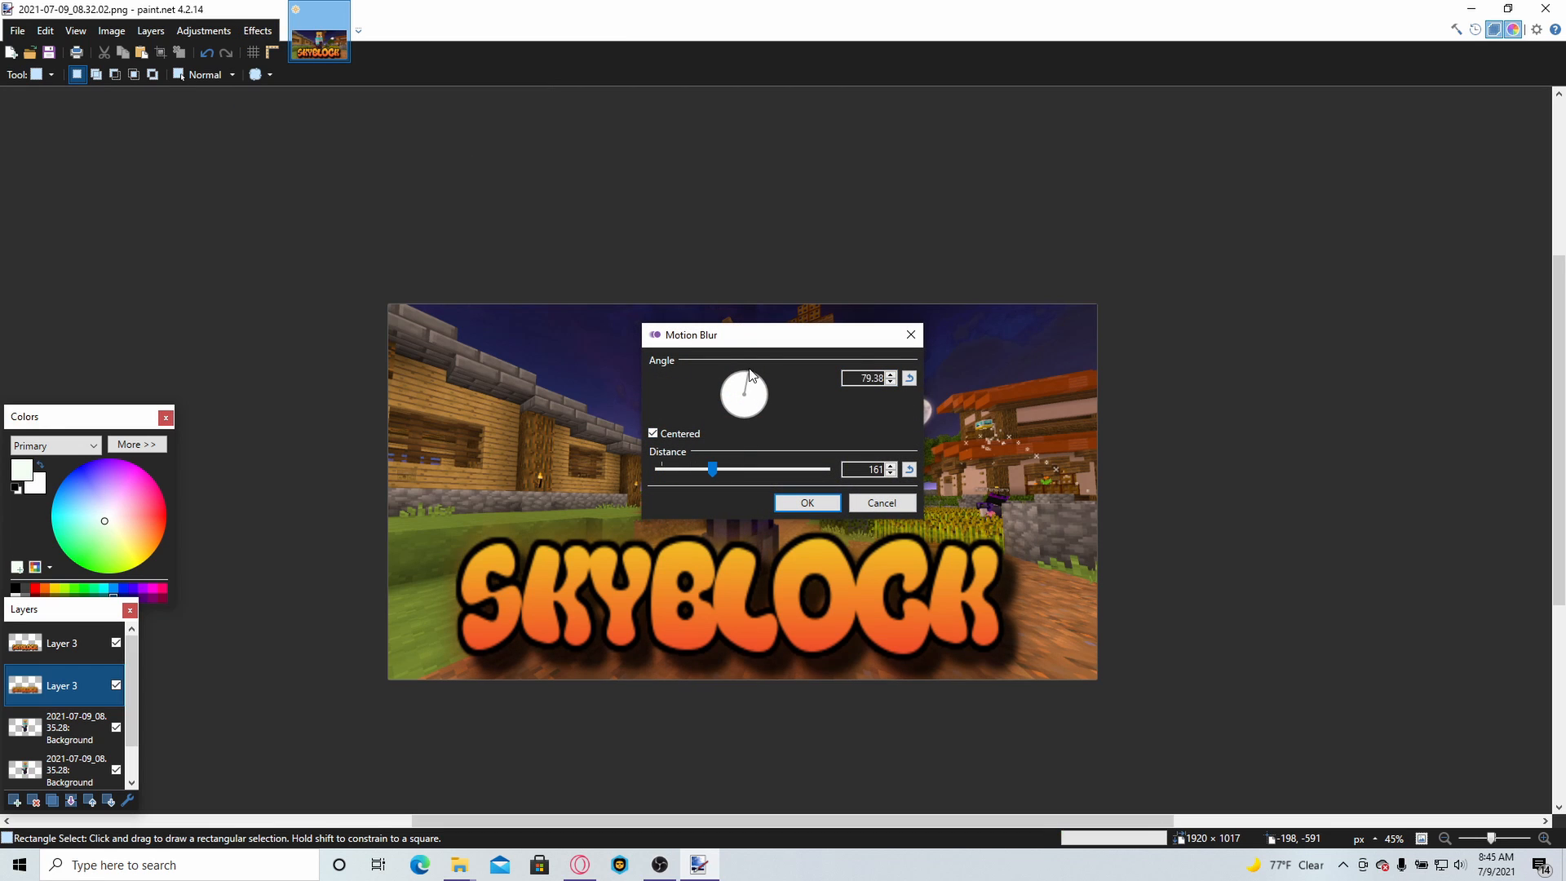
left_click(808, 502)
- Apply a Radial Blur with angle 2 and quality 3 to the lower logo copy, and merge the sharp logo layer down onto it
left_click(257, 30)
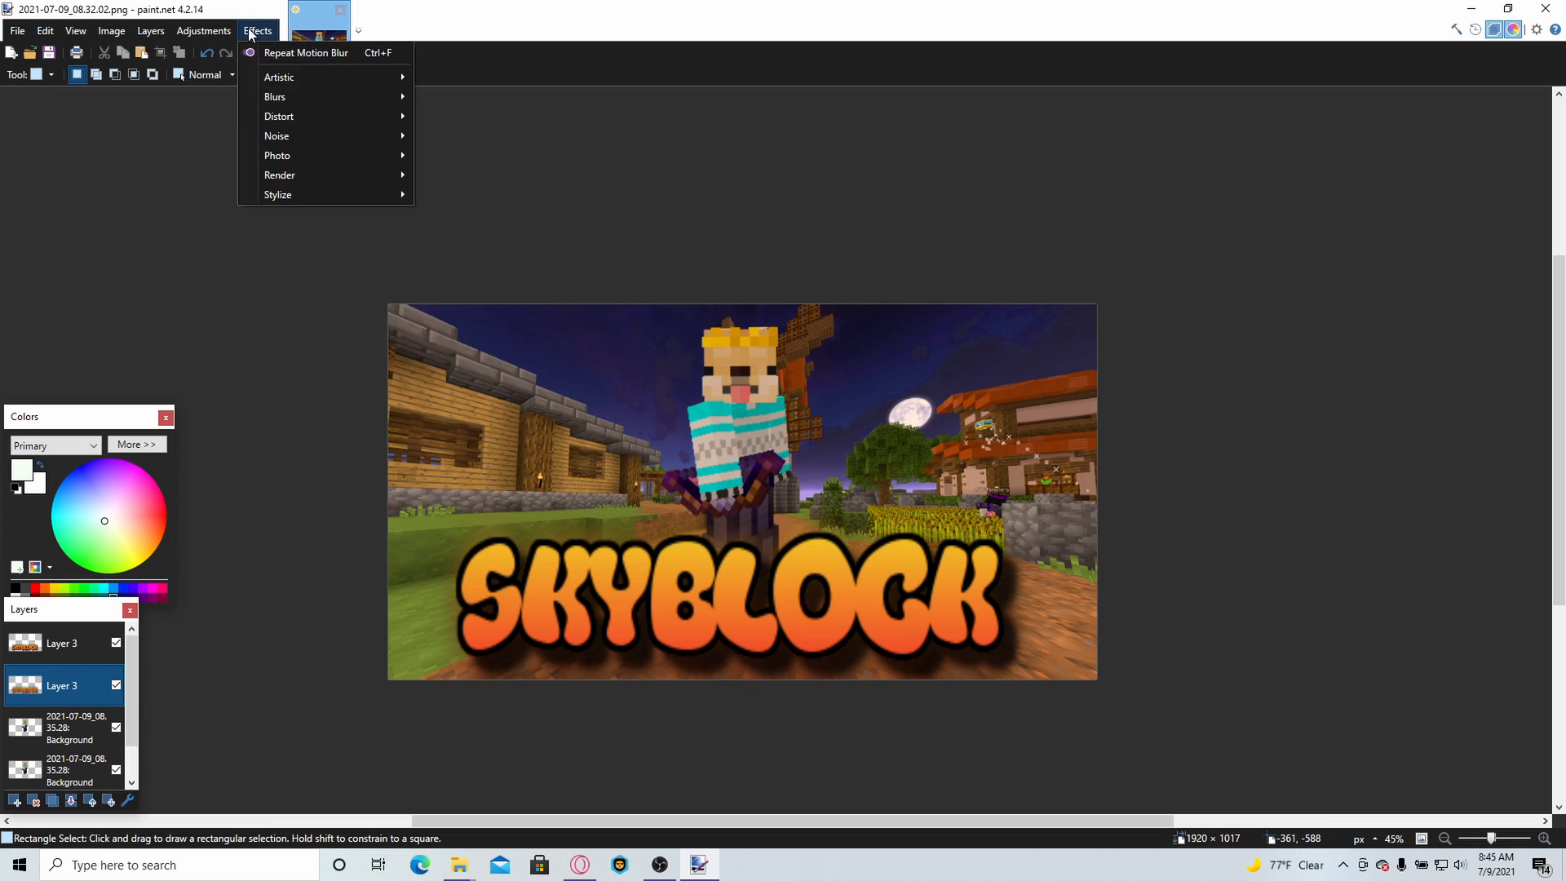
mouse_move(290, 98)
left_click(465, 156)
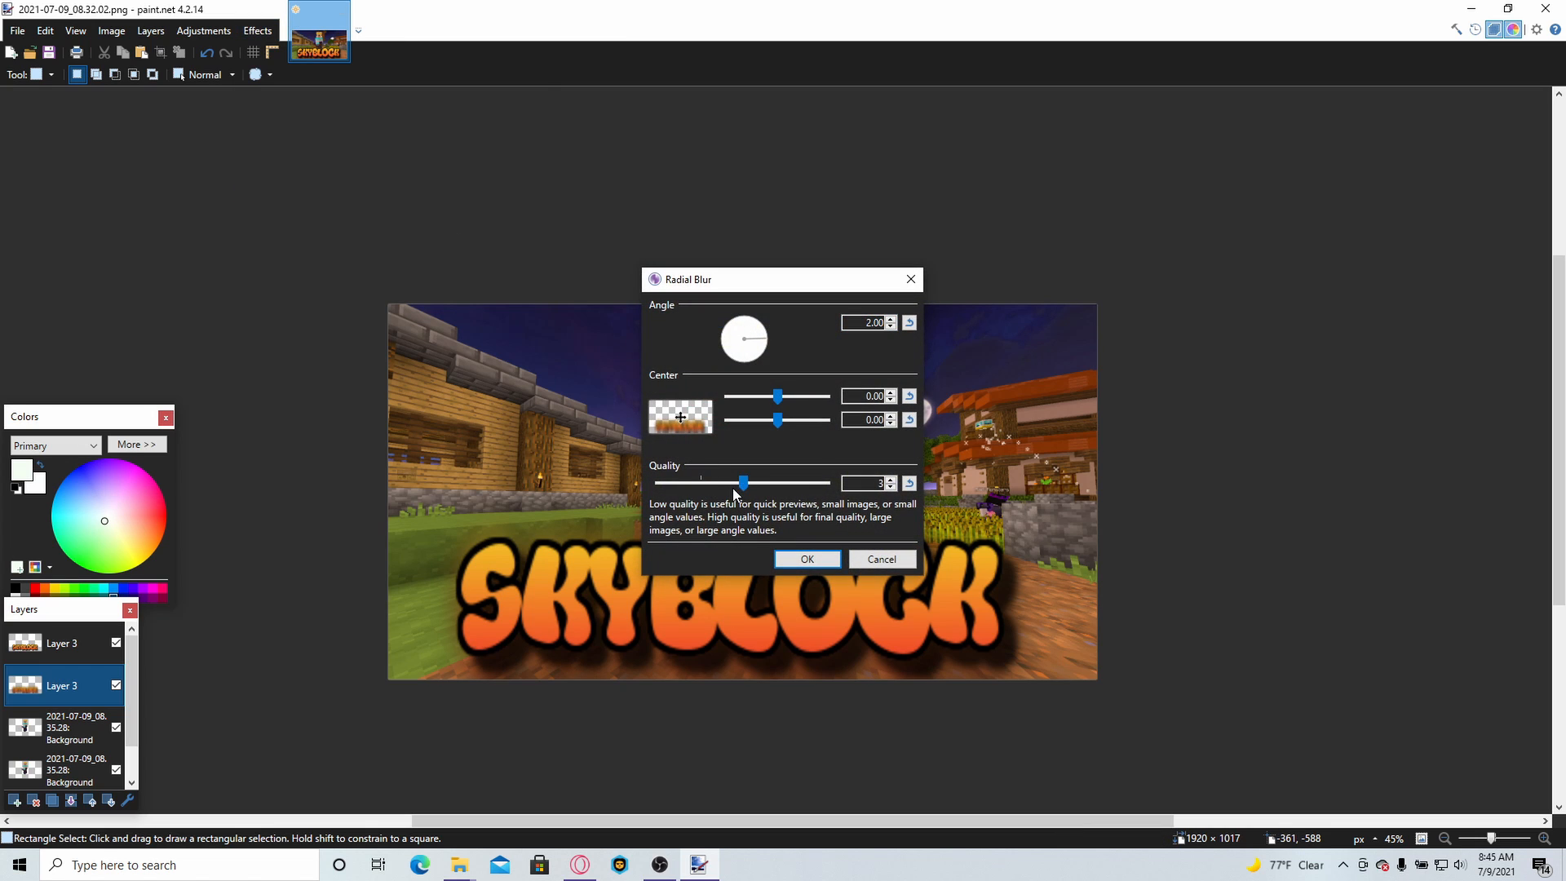
left_click(806, 561)
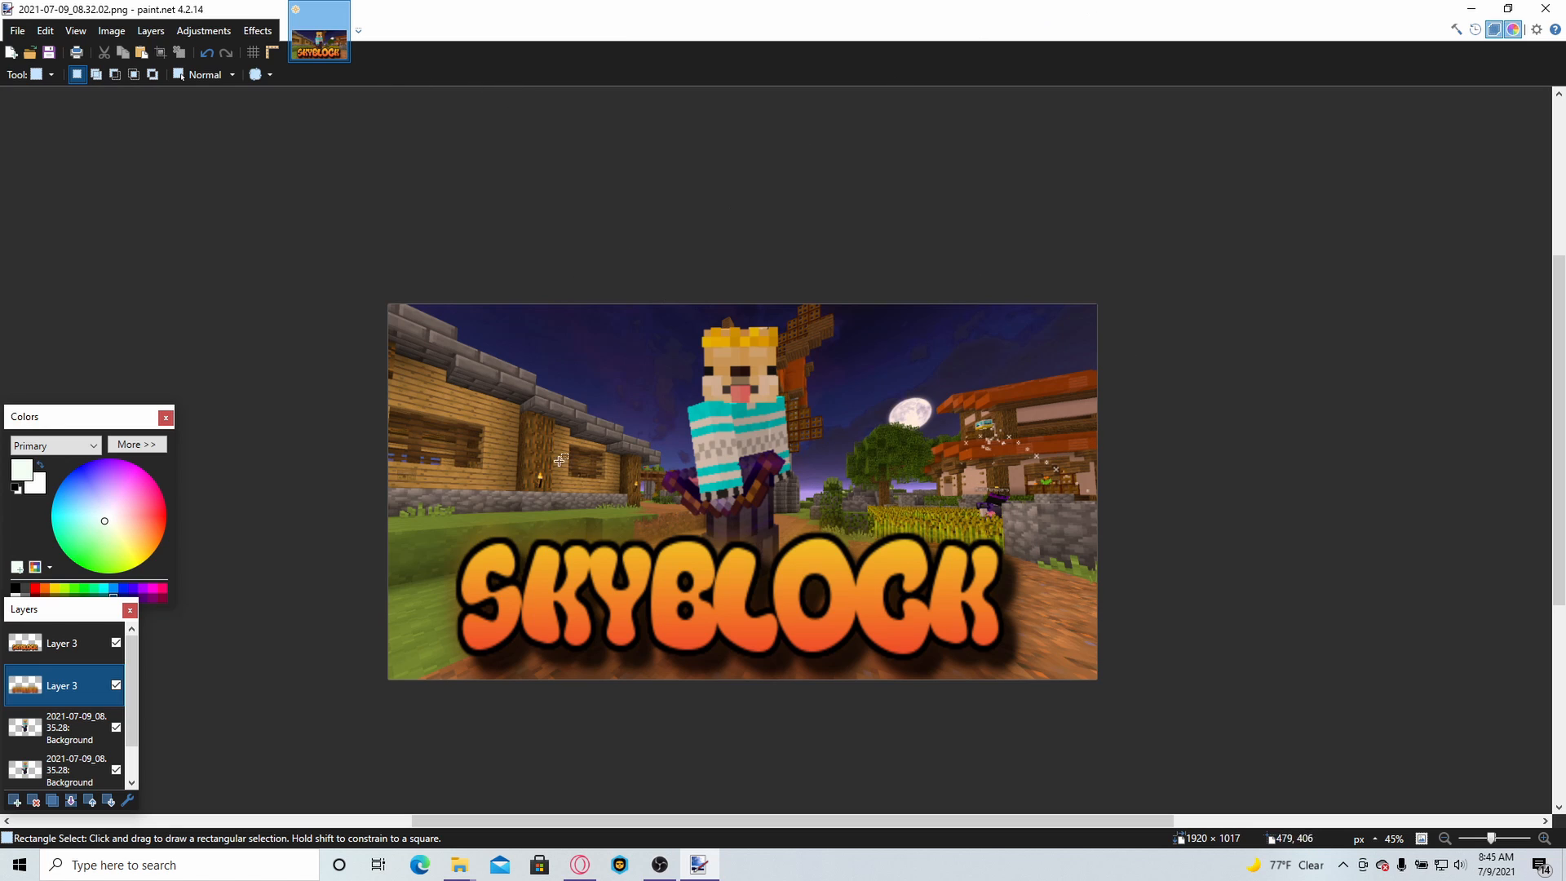
left_click(69, 649)
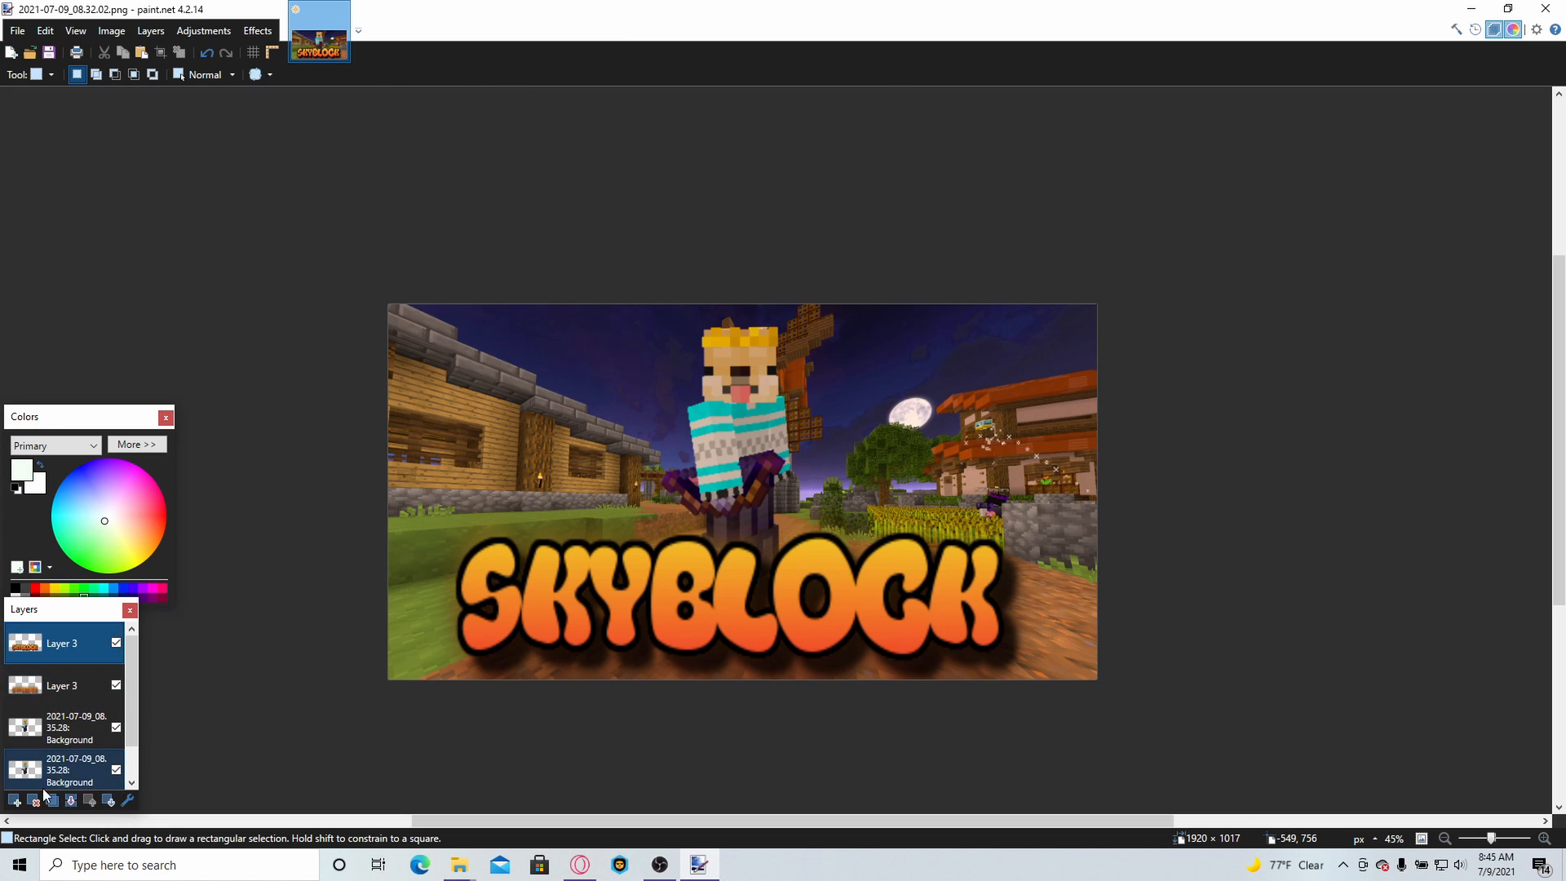
left_click(70, 803)
- Apply a Gaussian Blur with a minimal radius to the lower of the two character layers
left_click(40, 683)
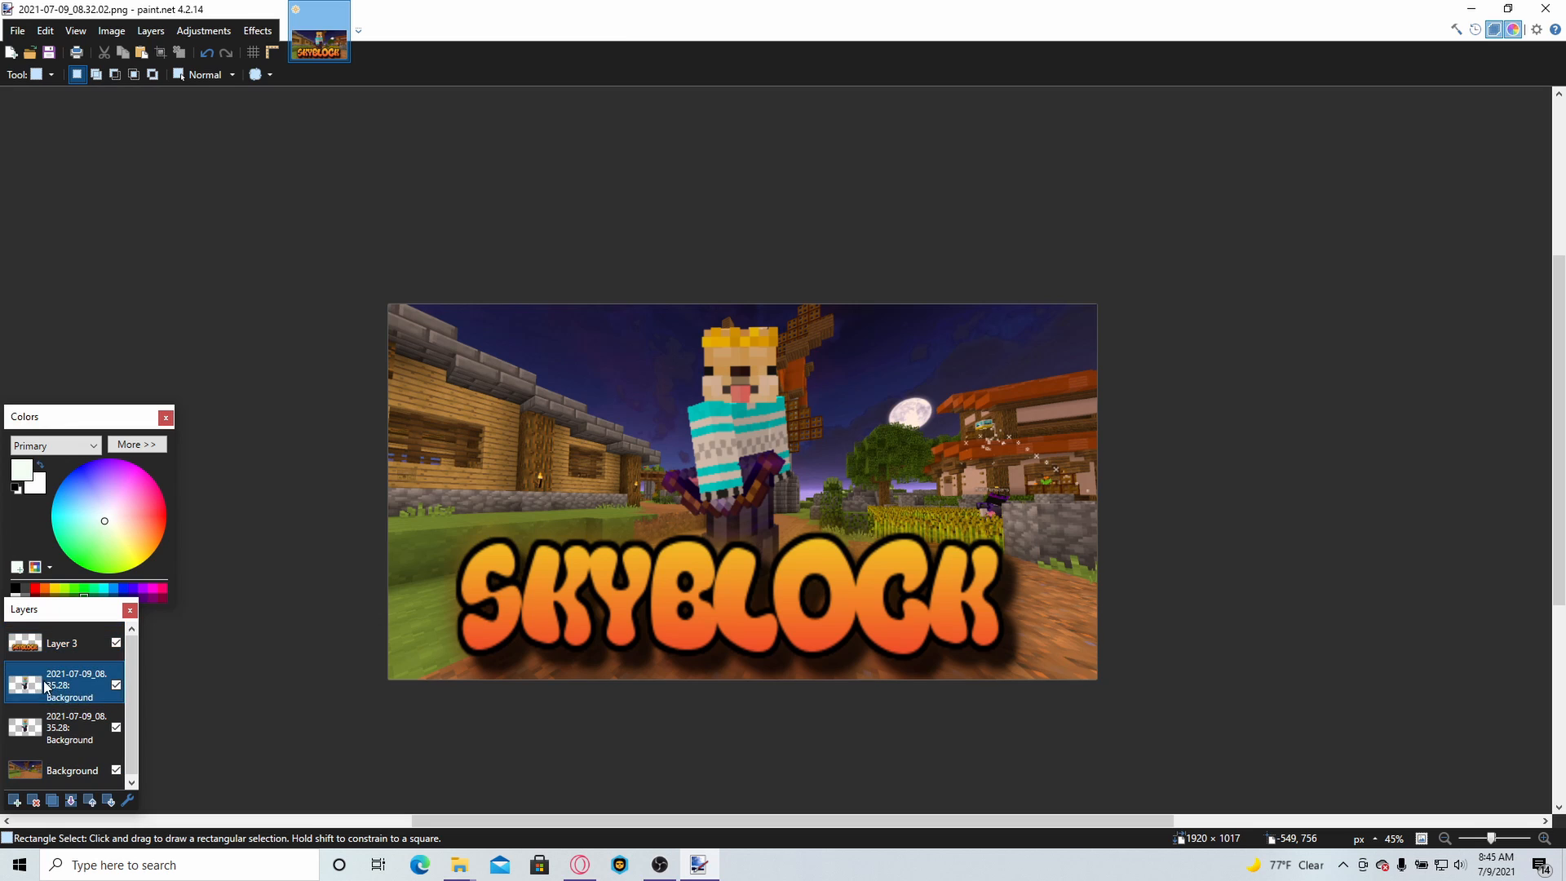
left_click(71, 724)
left_click(257, 30)
mouse_move(281, 98)
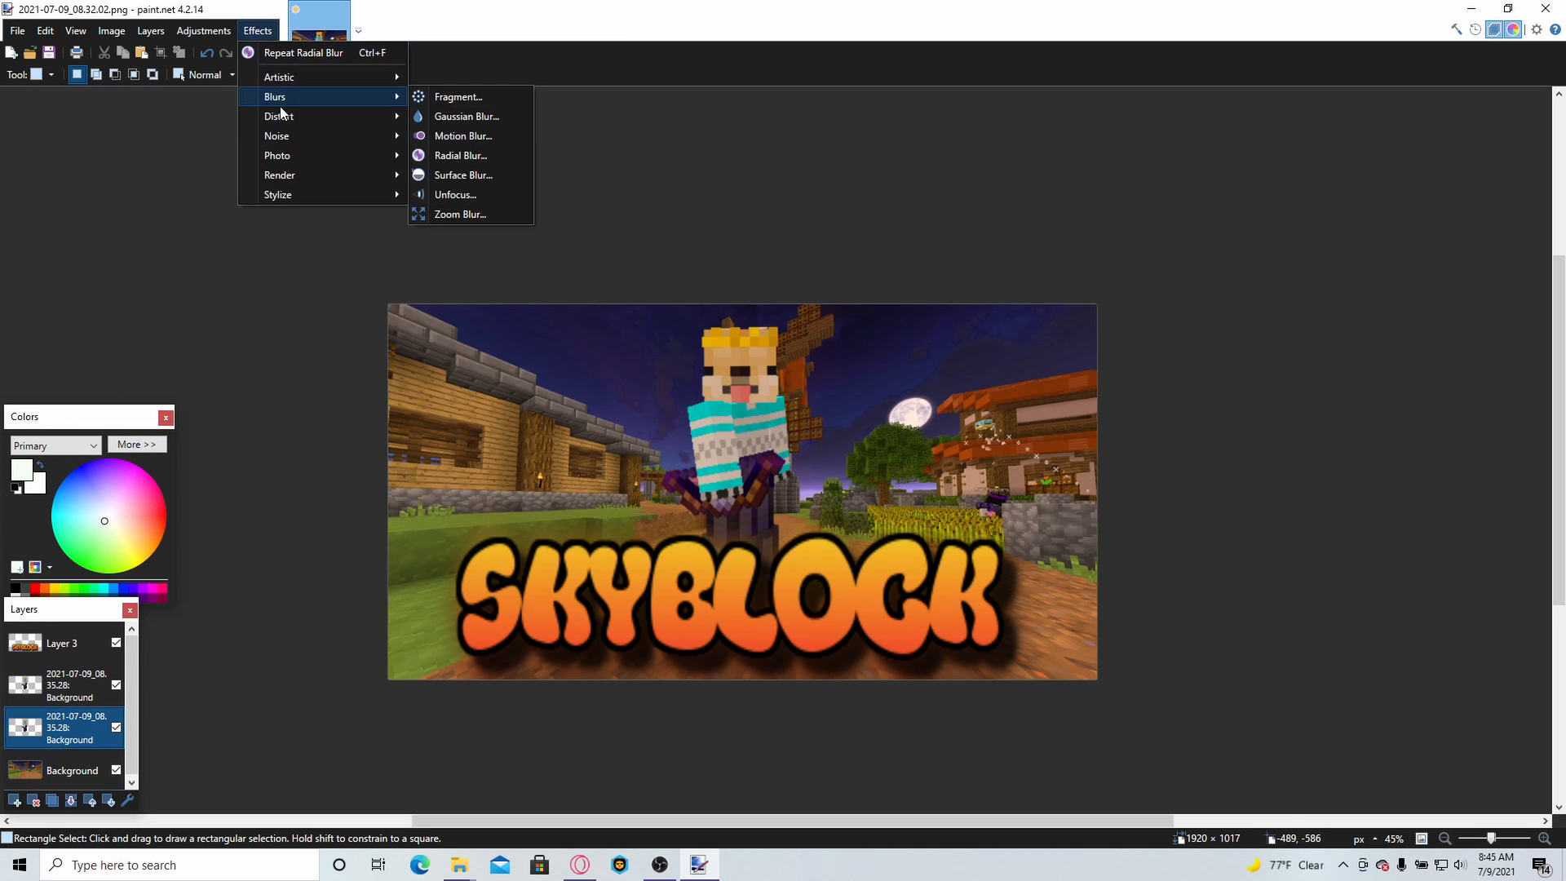
left_click(424, 114)
left_click_drag(716, 424, 657, 424)
left_click(819, 455)
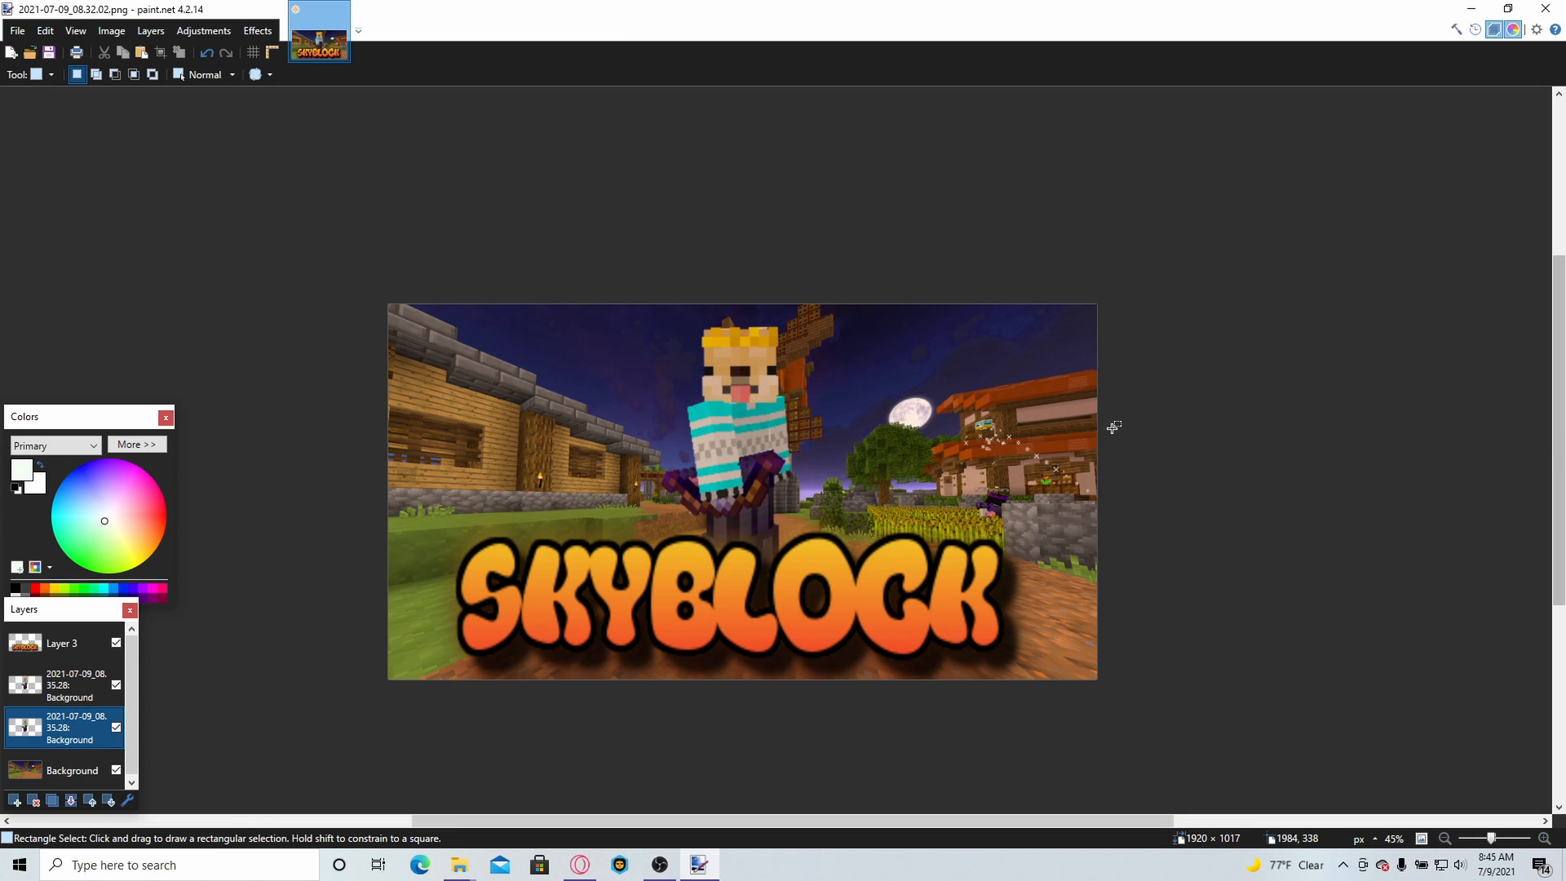
- Apply a second, stronger Gaussian Blur to the lower character layer to create a soft glow around the character
left_click(258, 31)
mouse_move(274, 96)
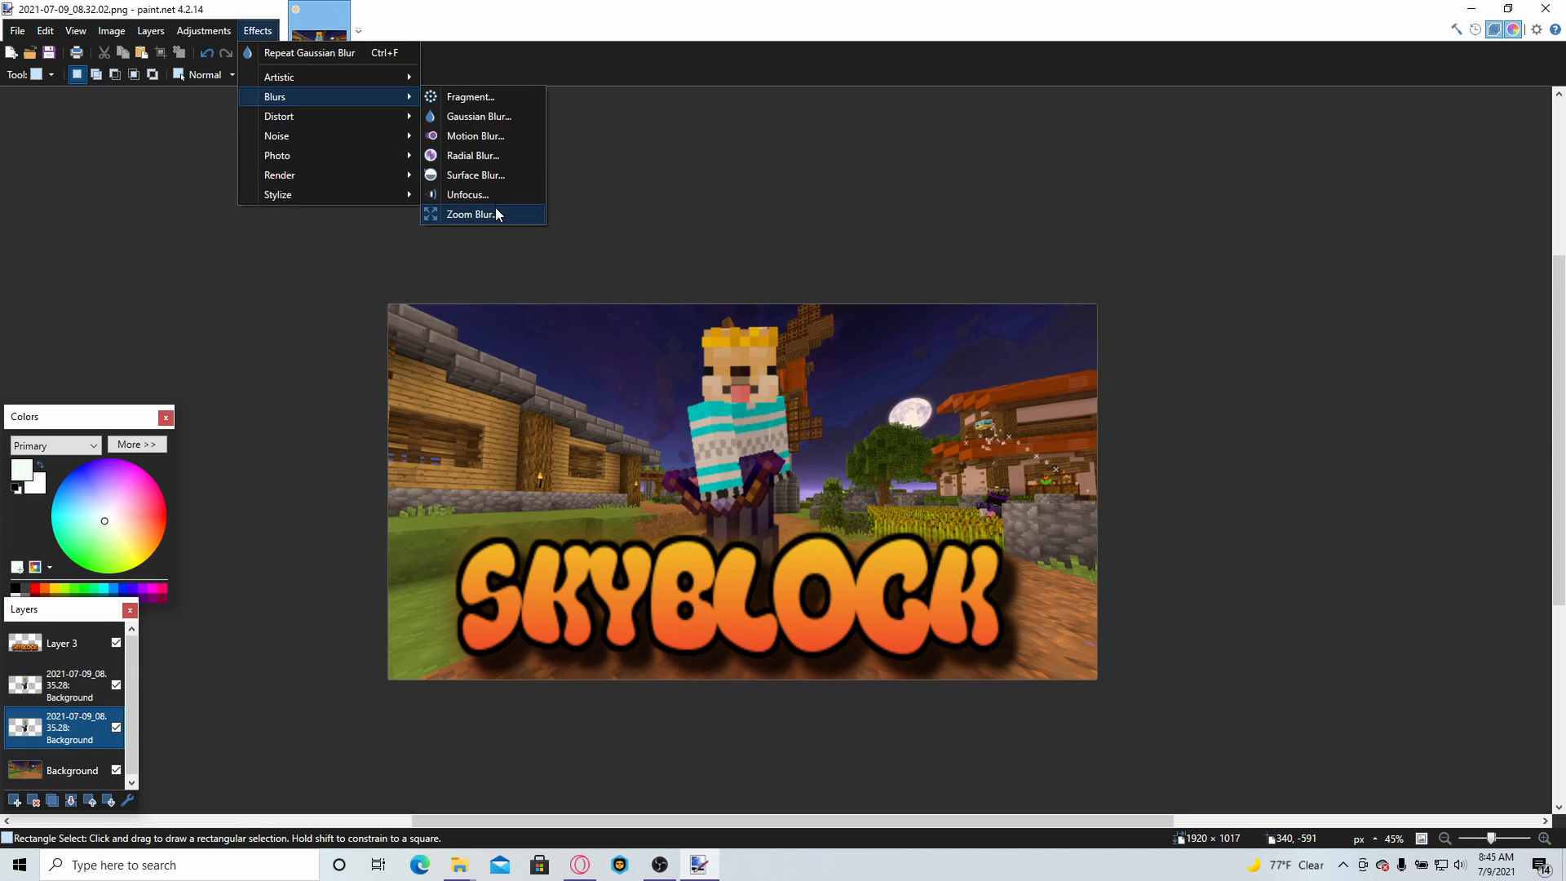
left_click(452, 117)
left_click_drag(666, 419, 726, 433)
left_click(882, 457)
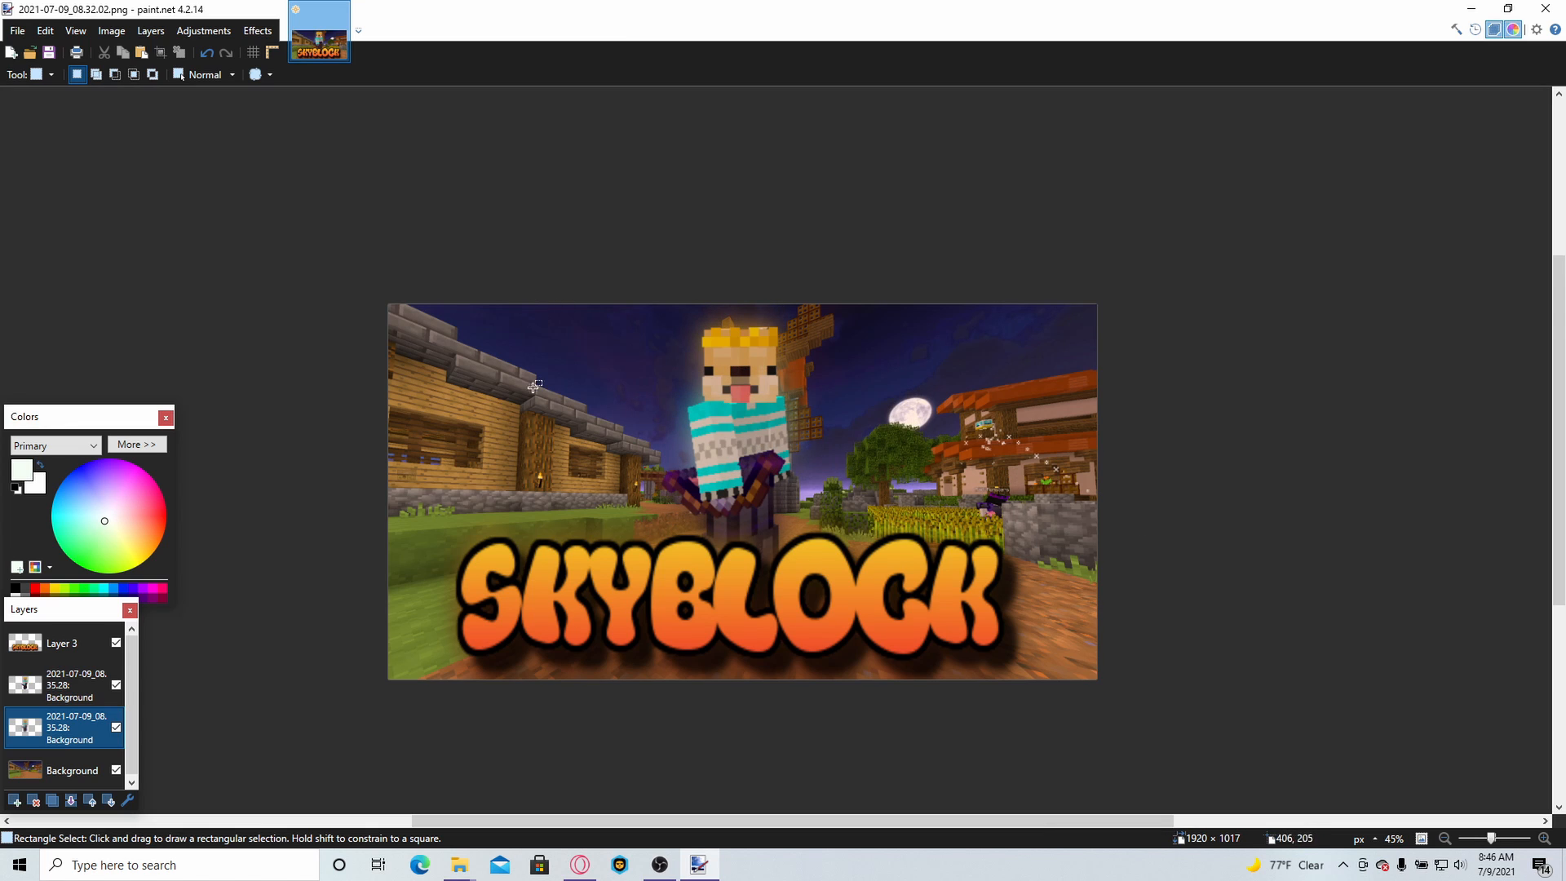
- Set the upper character layer's saturation to 108 and lightness to 7, and merge it down onto the blurred copy
left_click(42, 693)
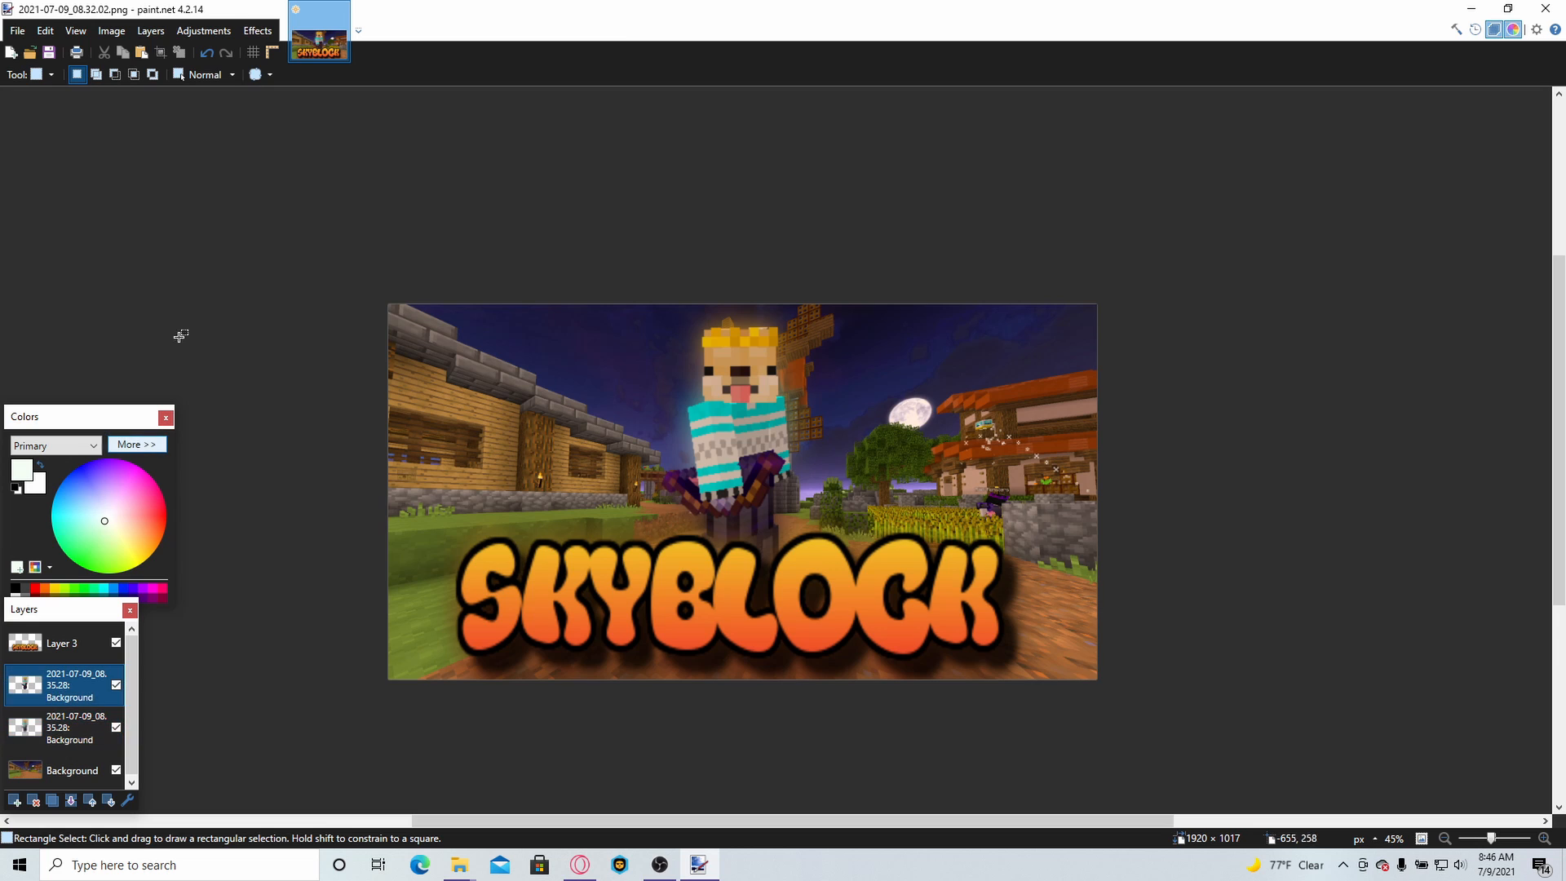
left_click(204, 30)
left_click(220, 131)
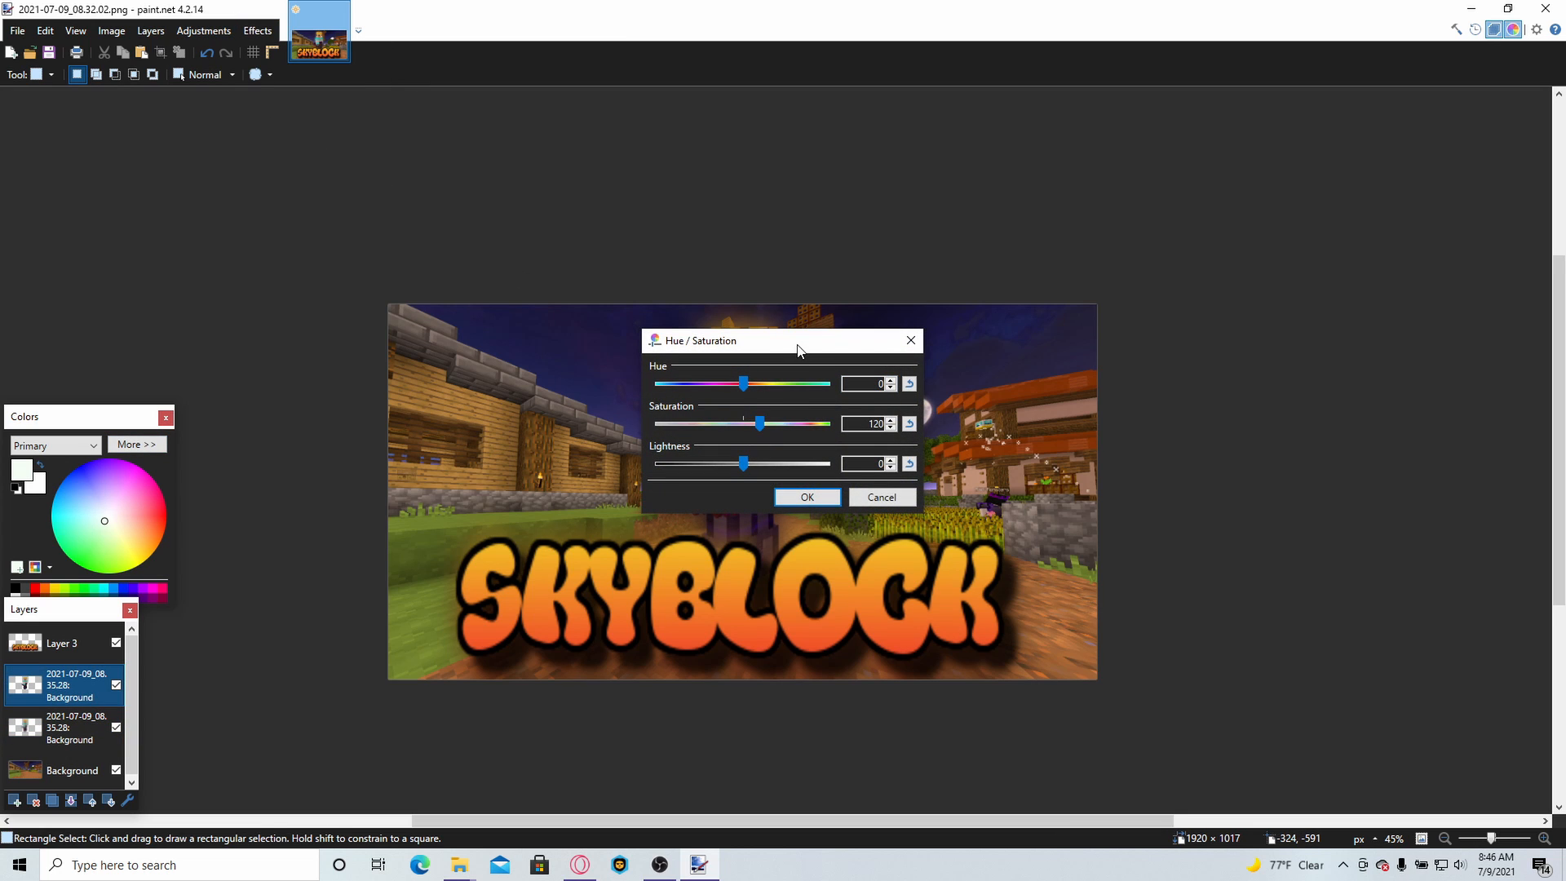
left_click_drag(798, 349, 470, 521)
left_click_drag(421, 604, 423, 643)
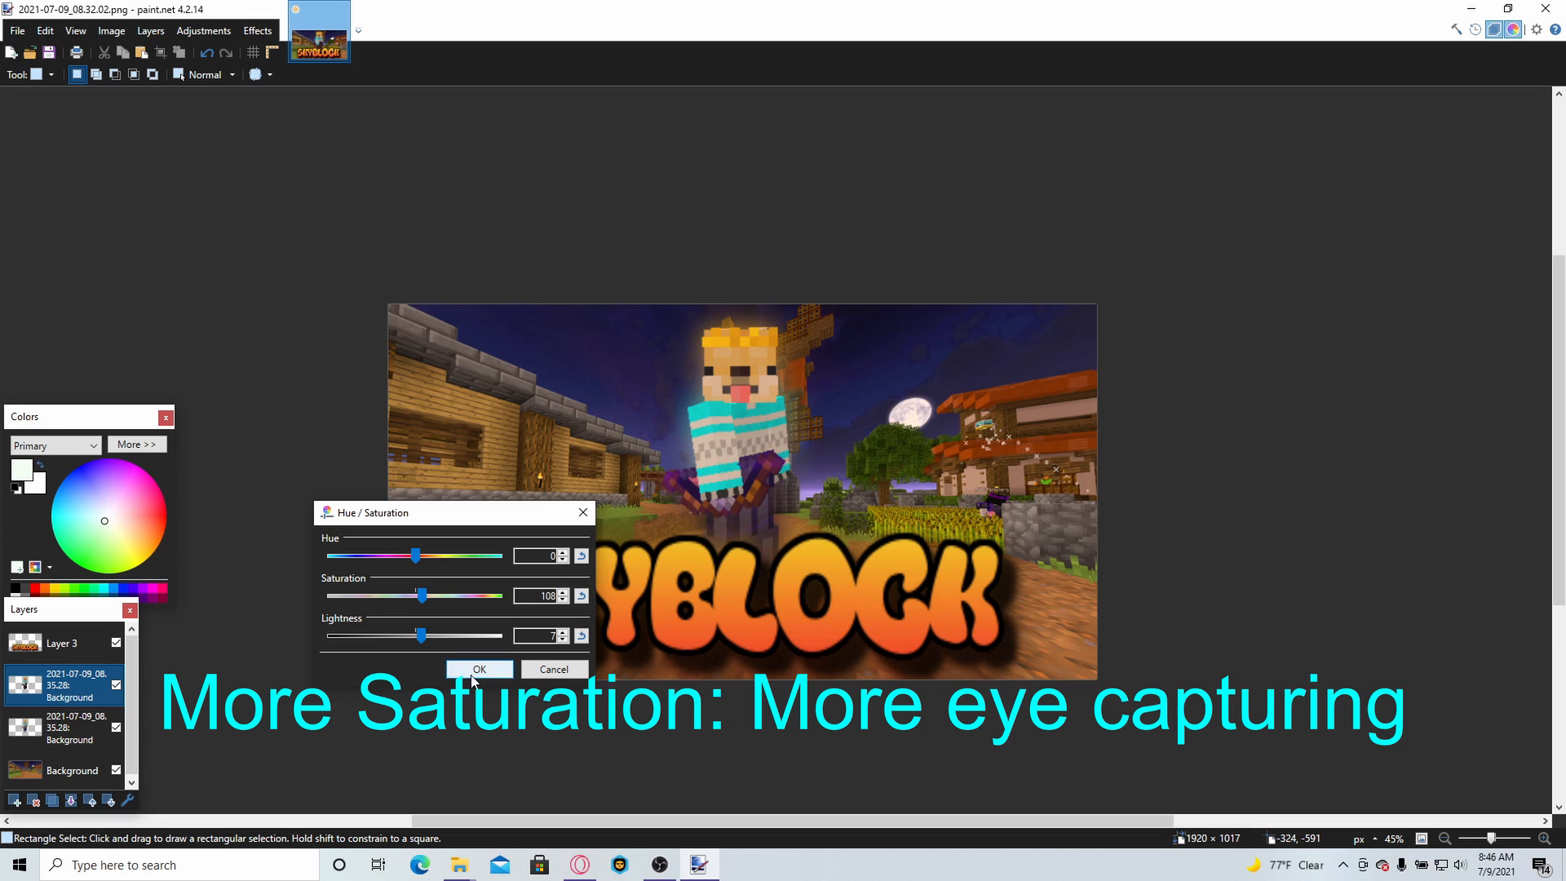
left_click(479, 670)
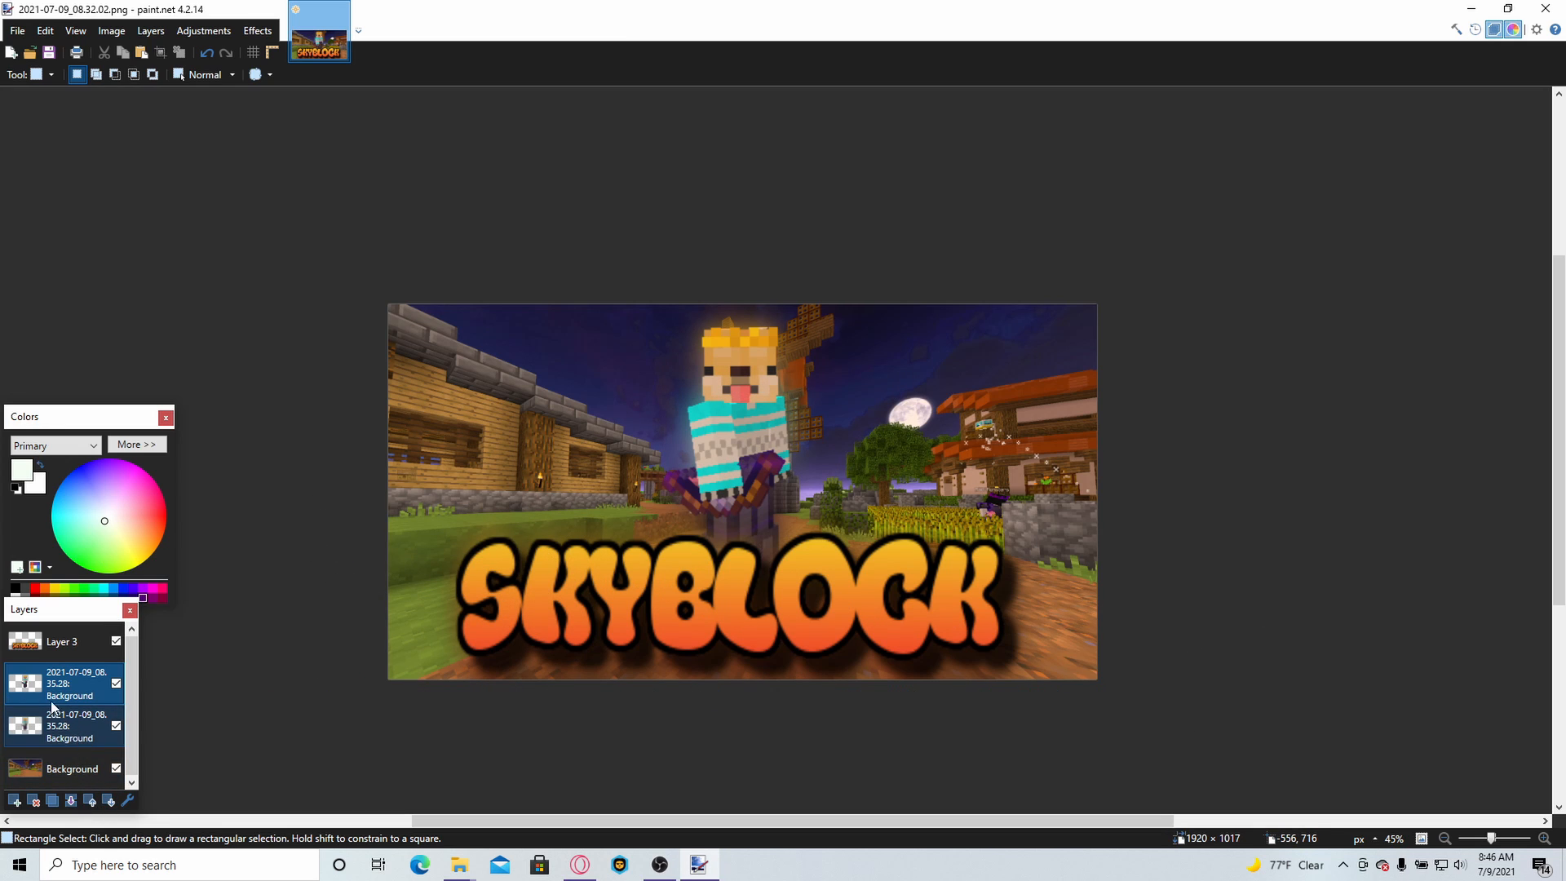
left_click(71, 800)
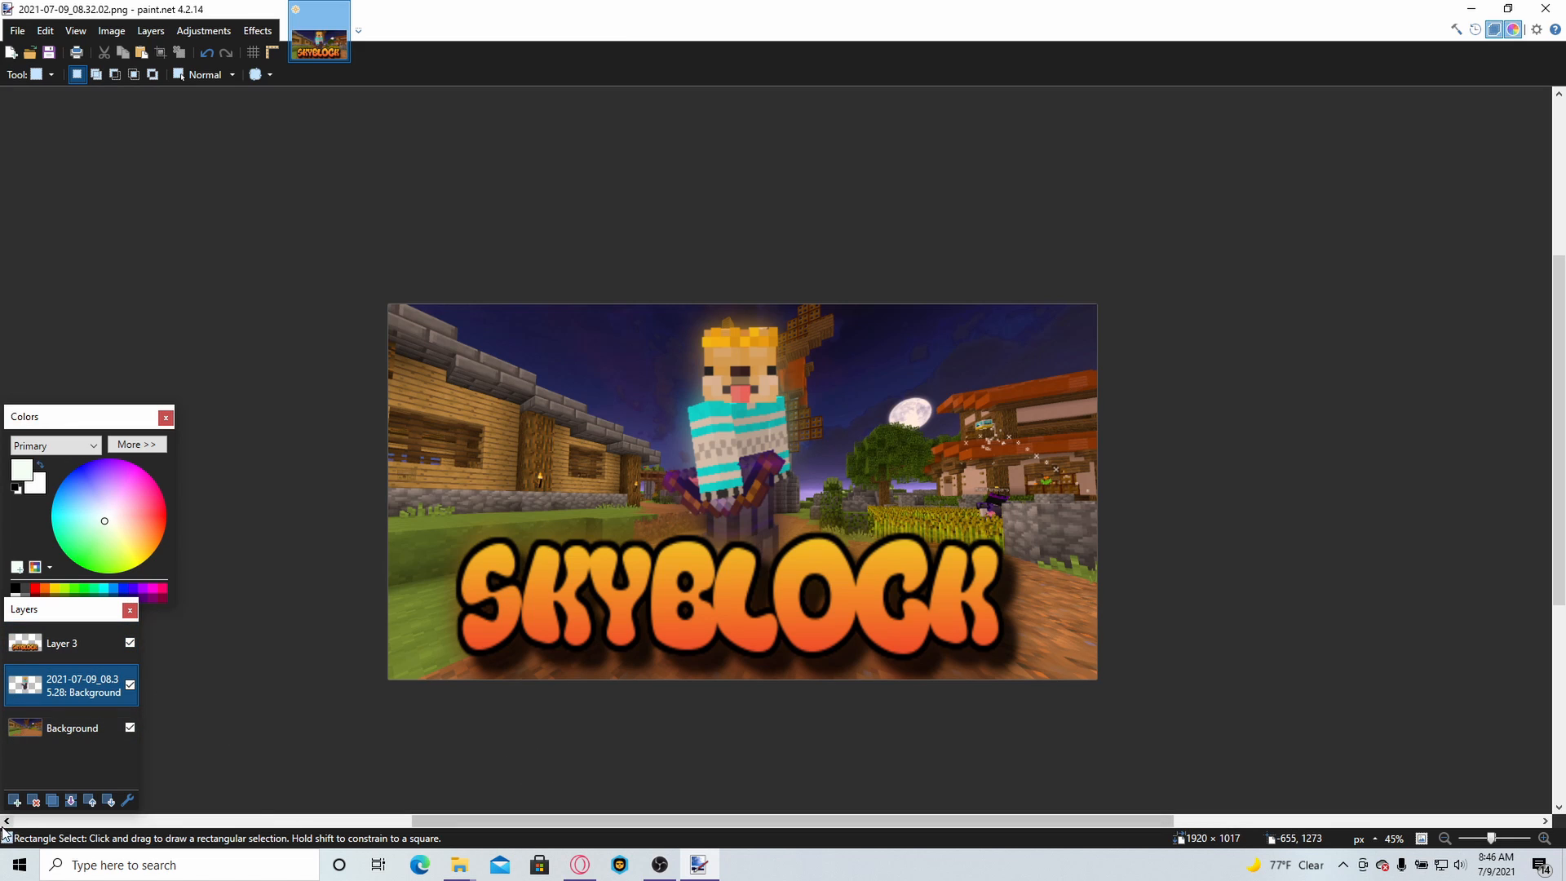
- Apply a Motion Blur with an angle of about 2.01 and a distance of 105 to the Background scenery layer
left_click(66, 744)
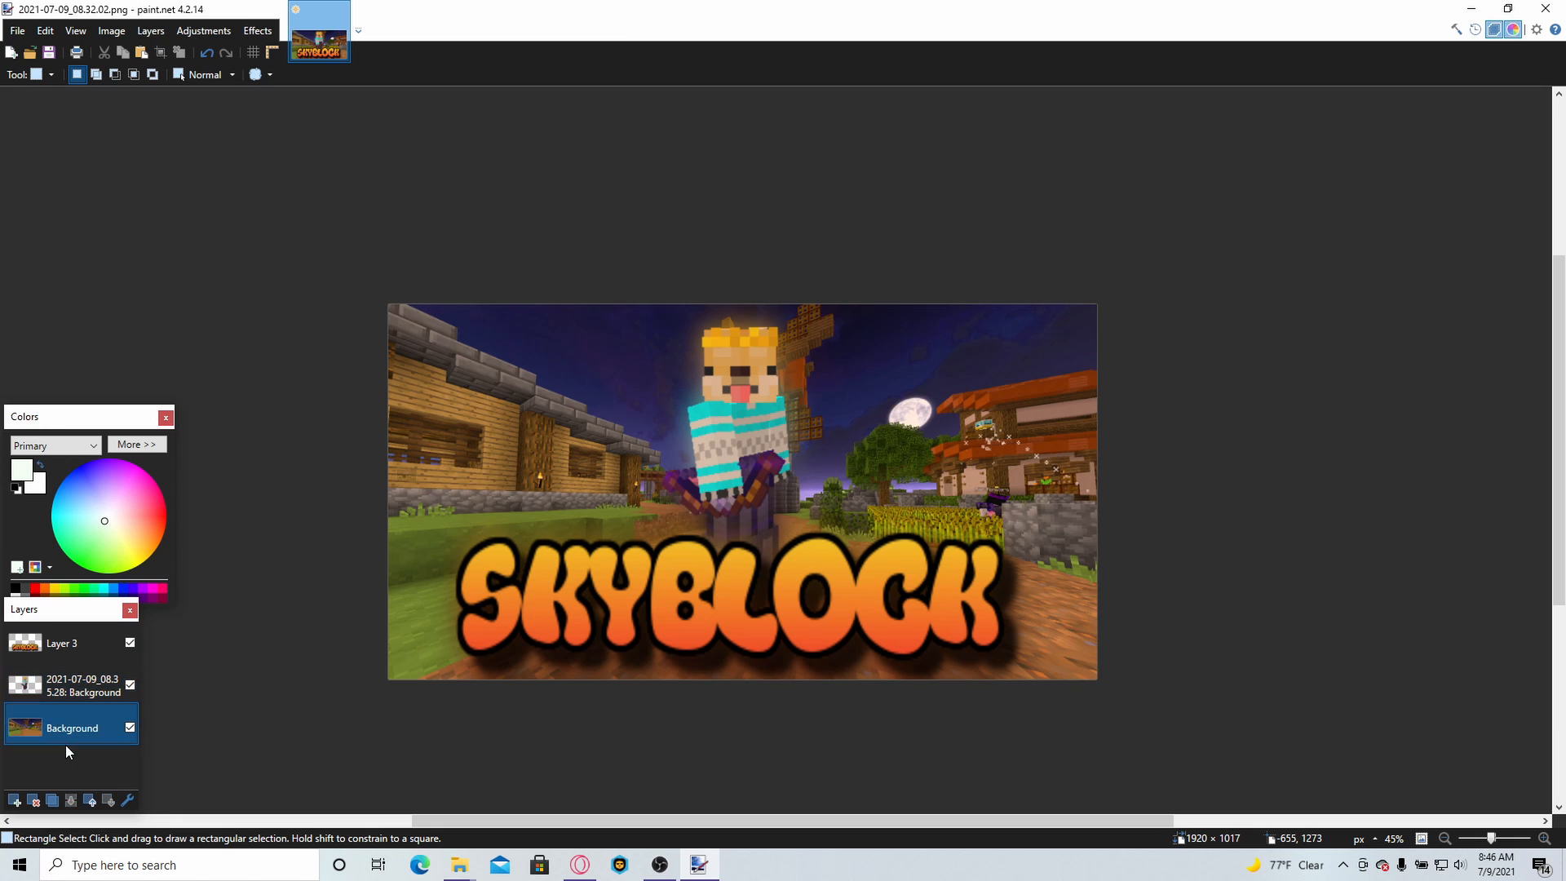
left_click(258, 30)
mouse_move(301, 91)
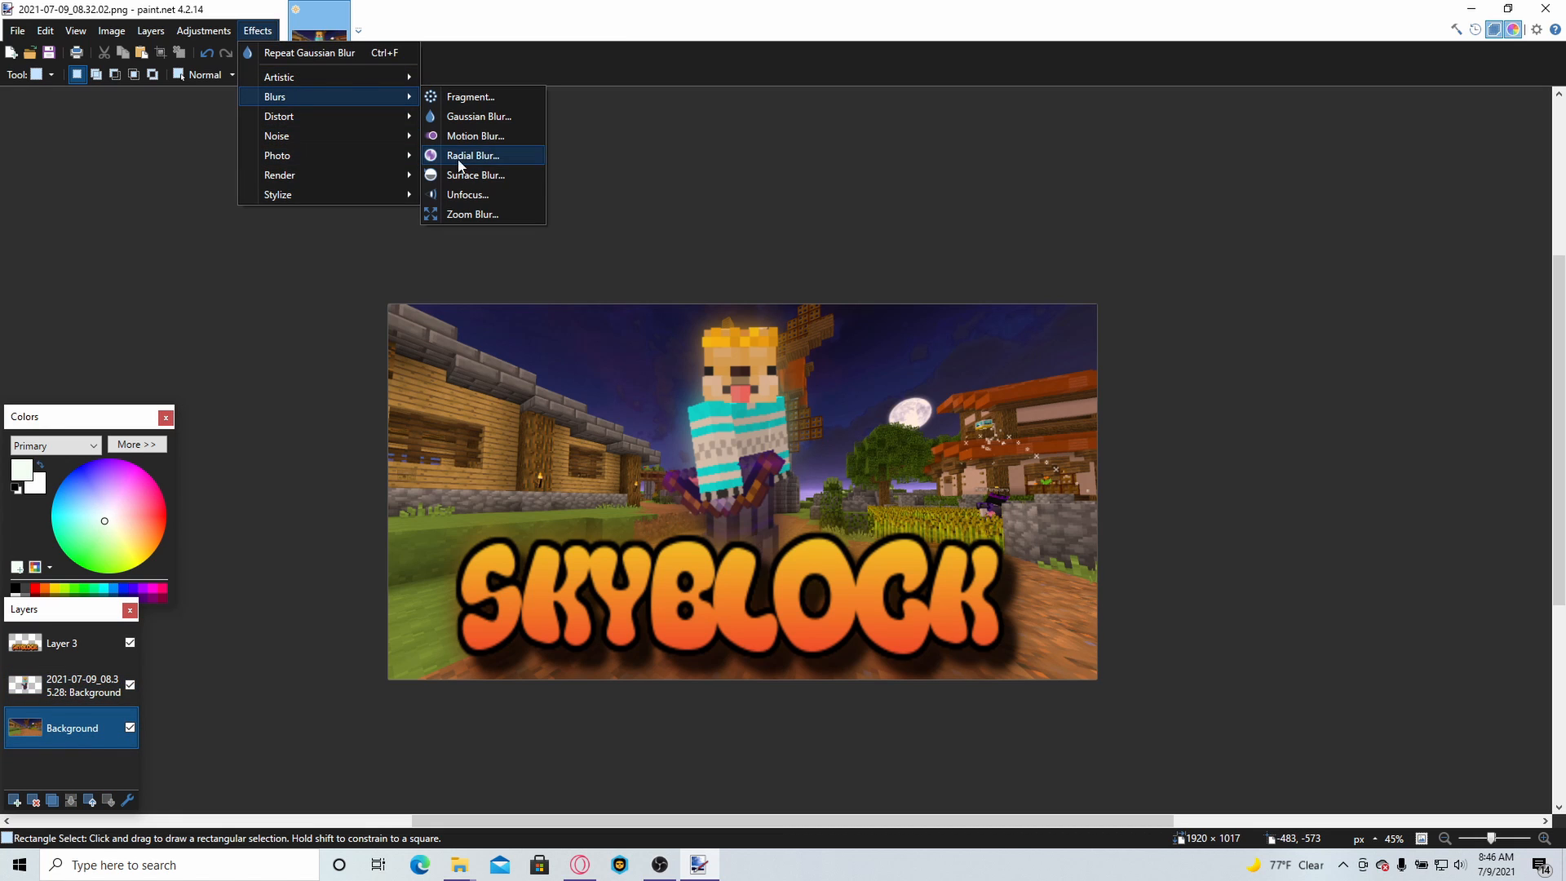
left_click(463, 137)
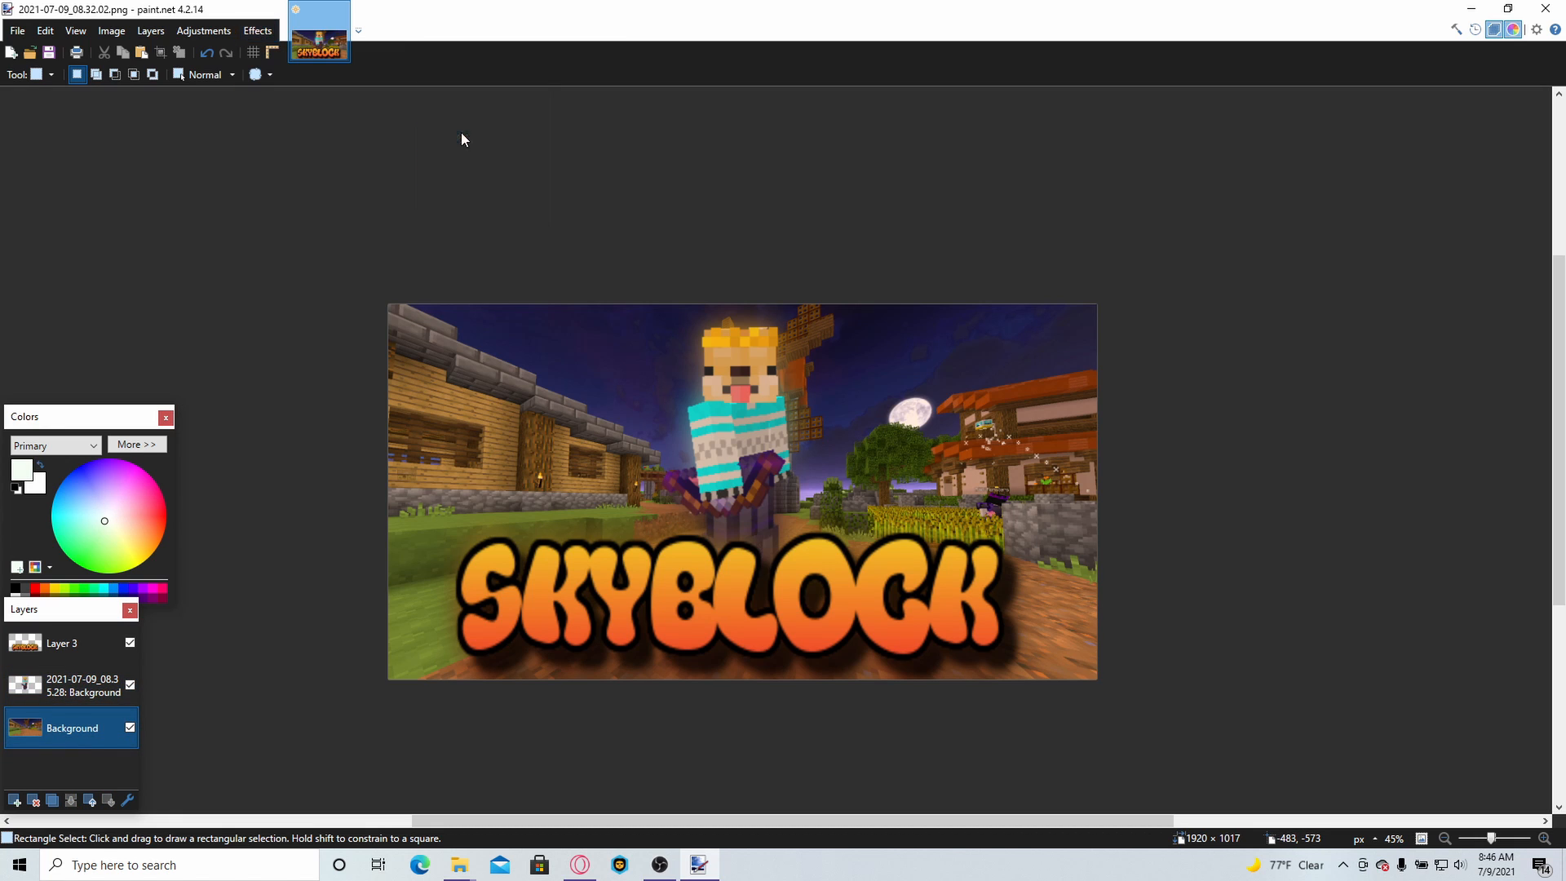
left_click_drag(751, 405, 791, 394)
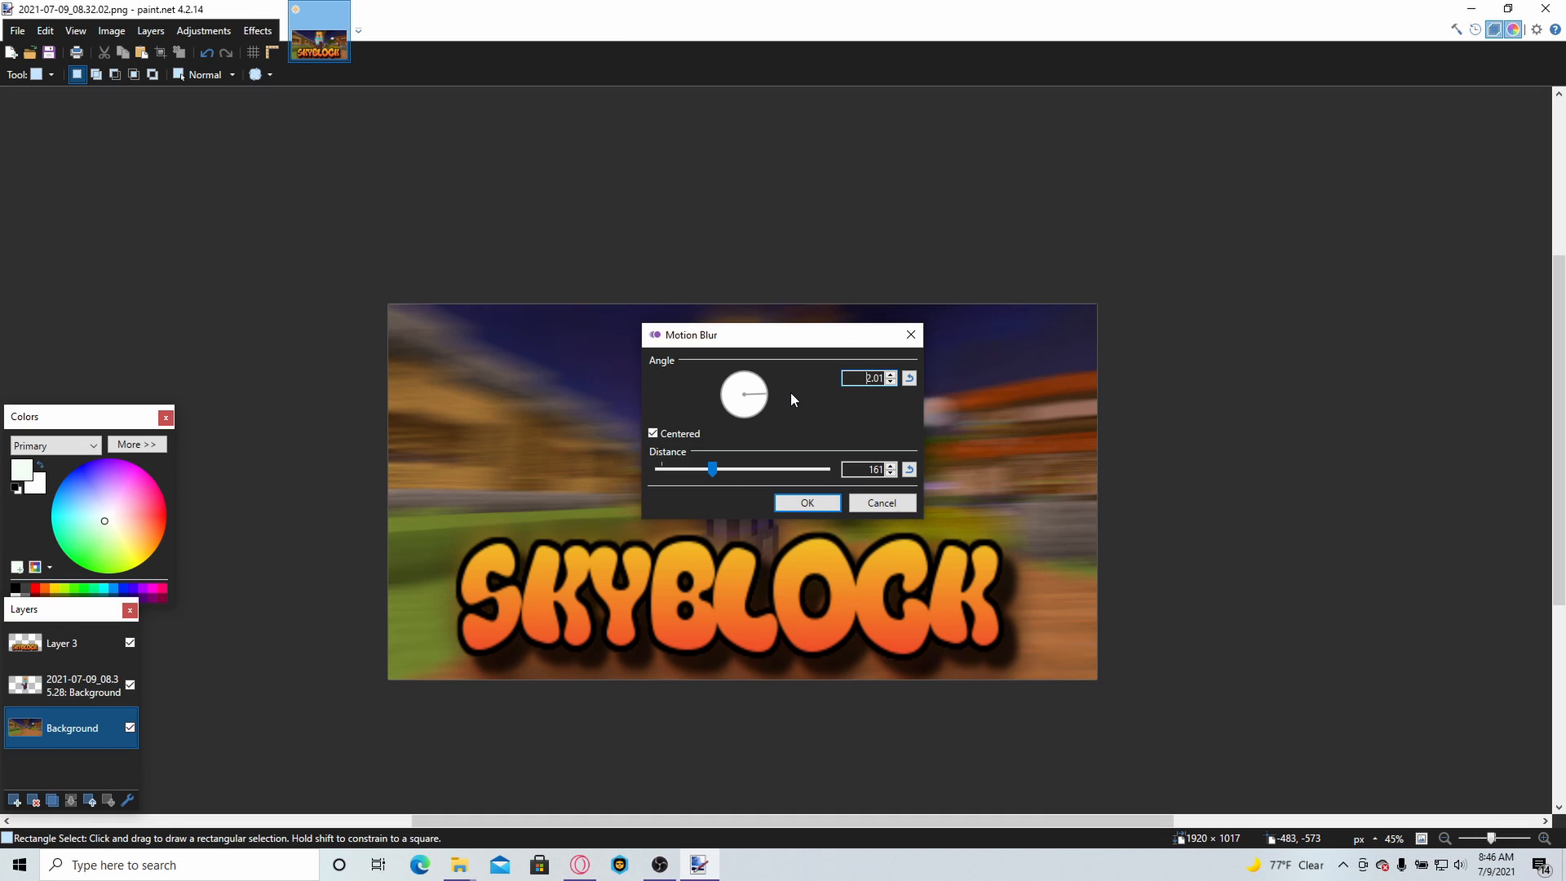
left_click_drag(713, 470, 703, 473)
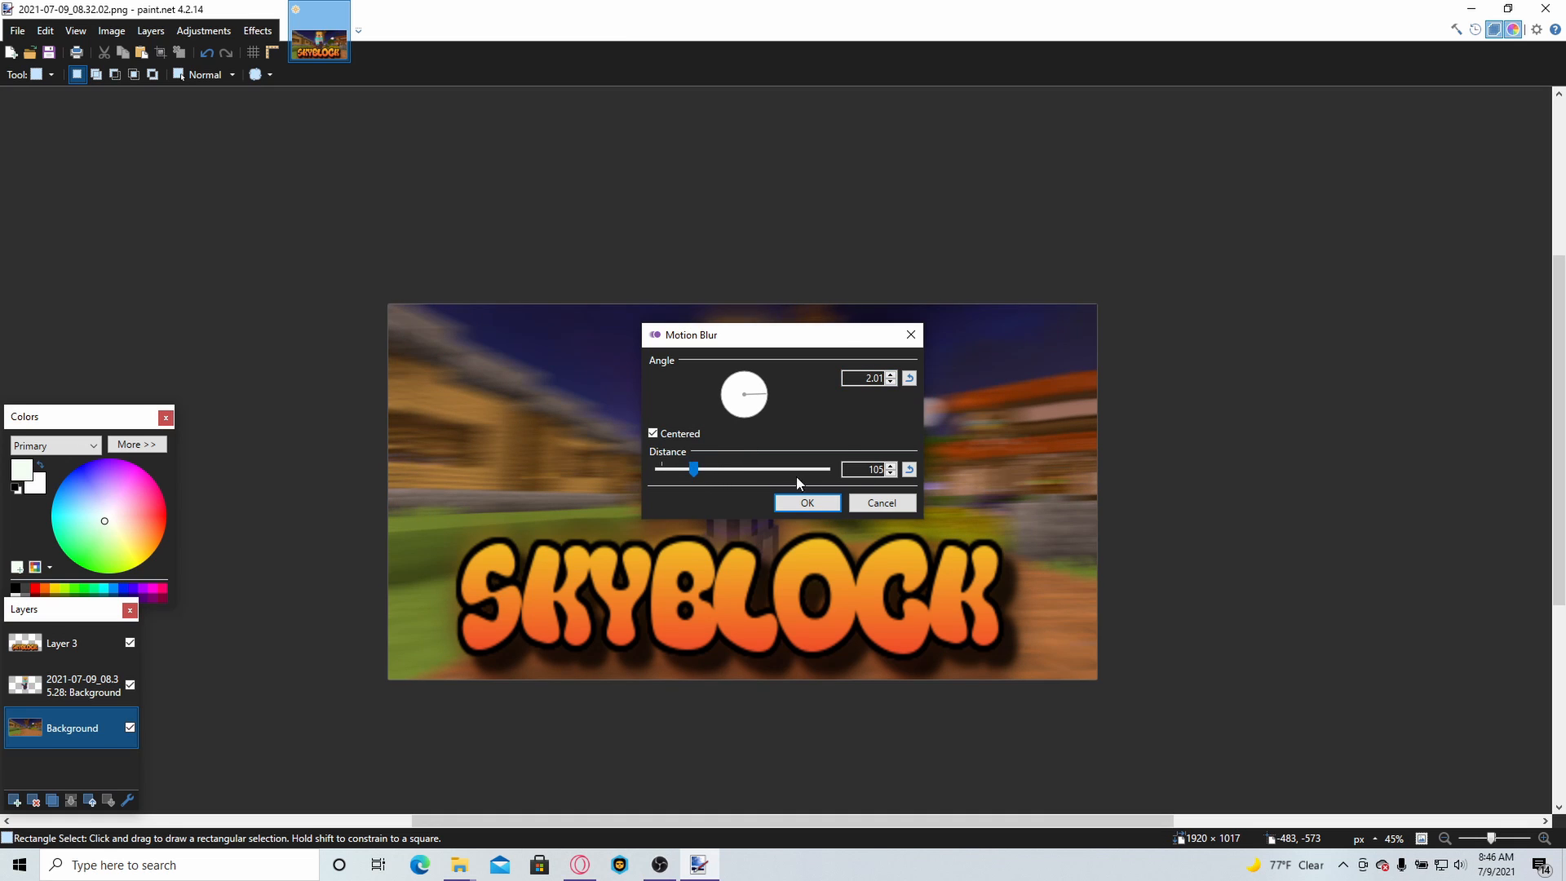
left_click(807, 503)
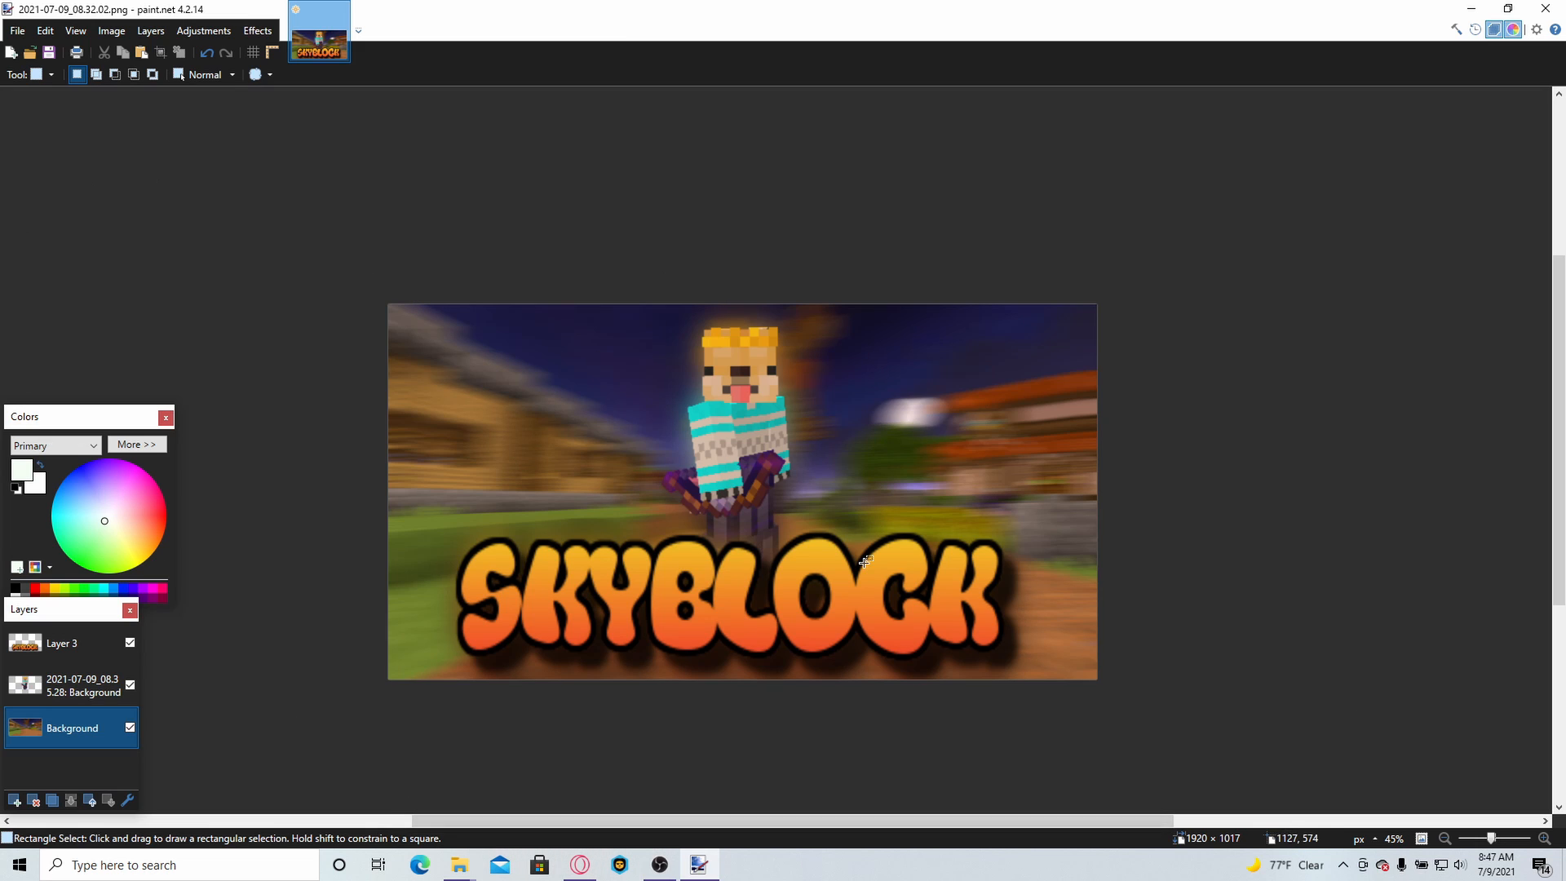
- Add a new empty layer above the SKYBLOCK logo layer
left_click(63, 653)
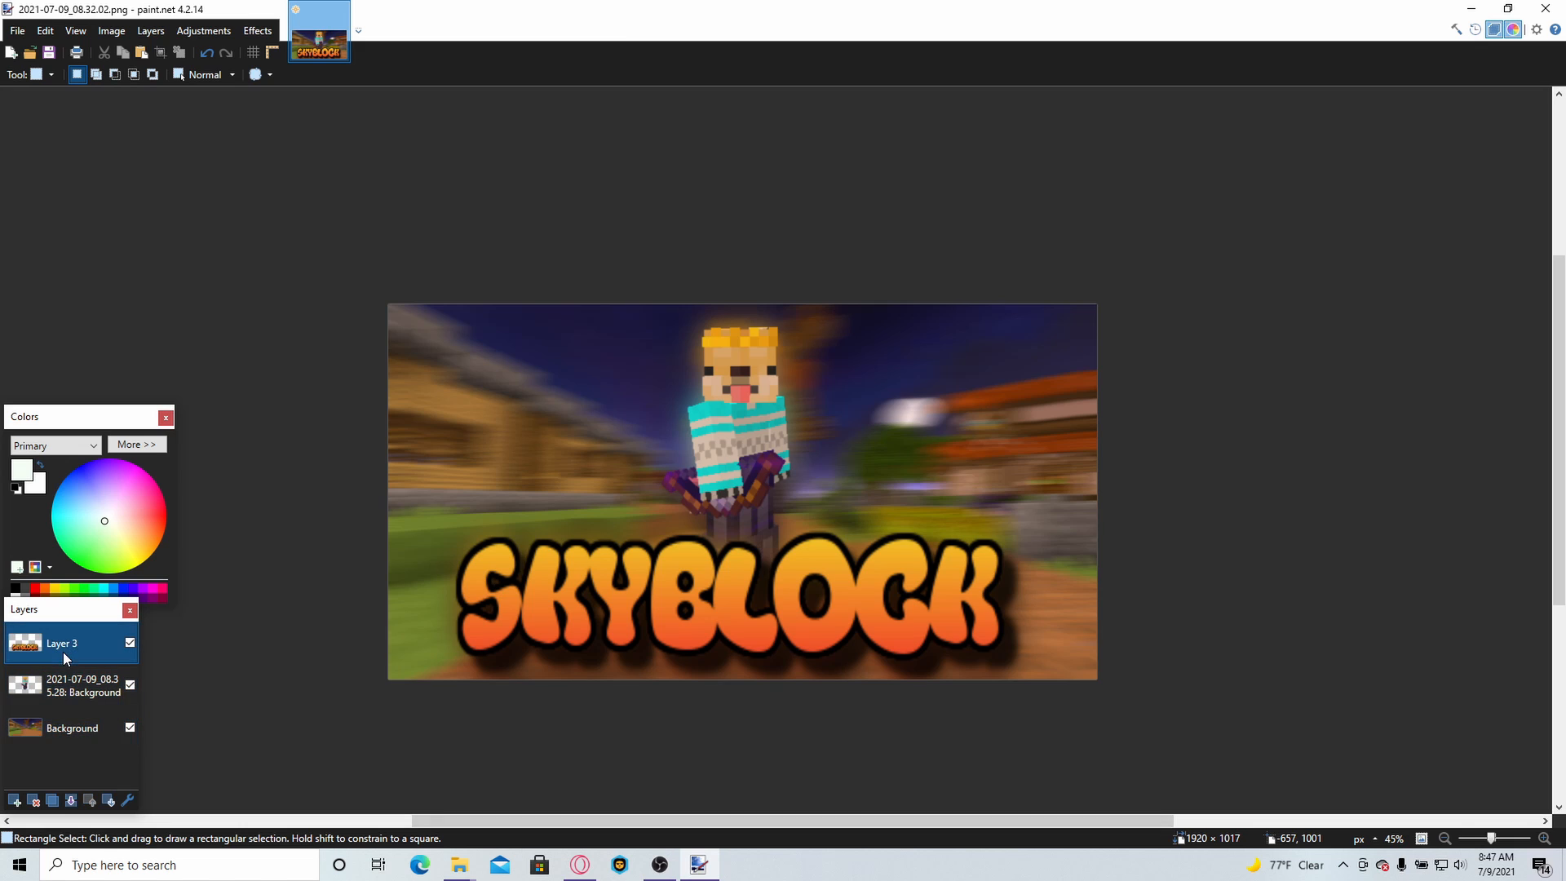
left_click(14, 801)
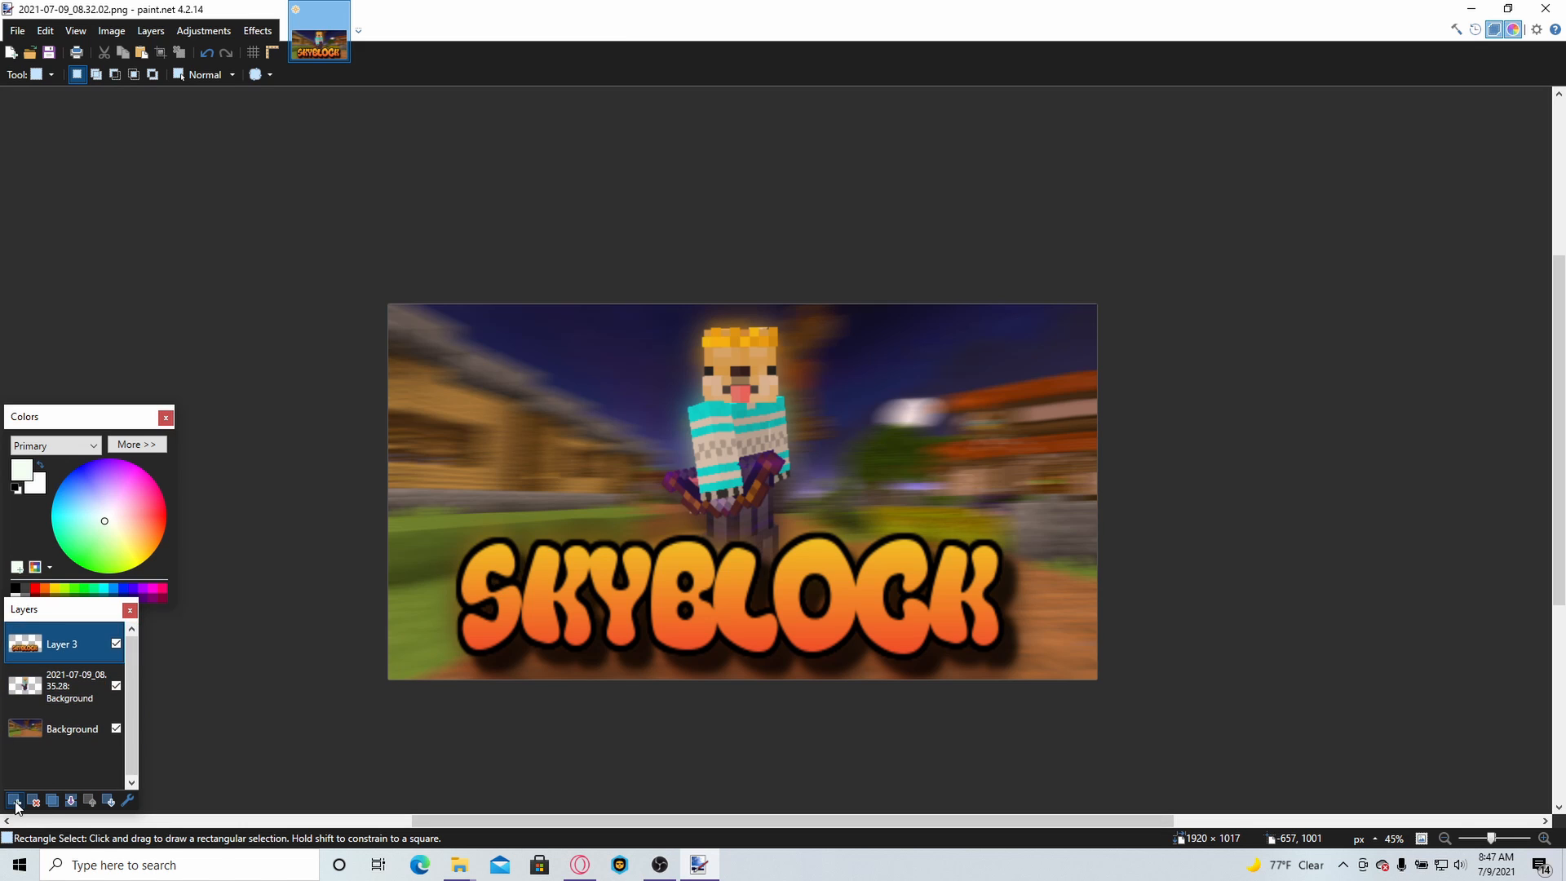
- Switch to the Opera browser and search Google Images for "skyblock weapons" in a new browser tab
left_click(580, 865)
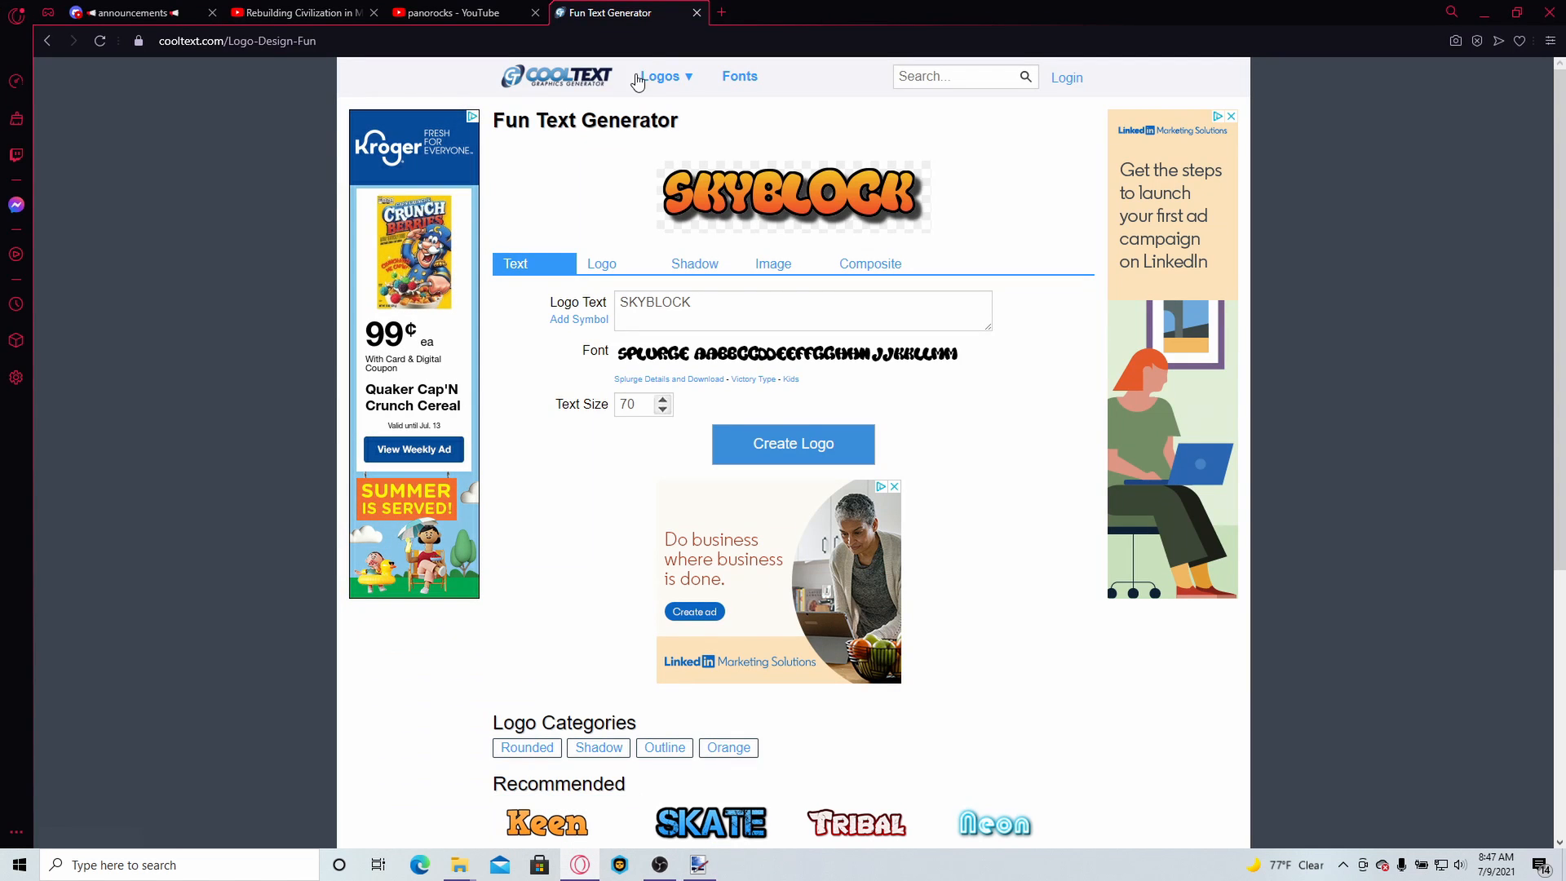
left_click(722, 13)
type("sky")
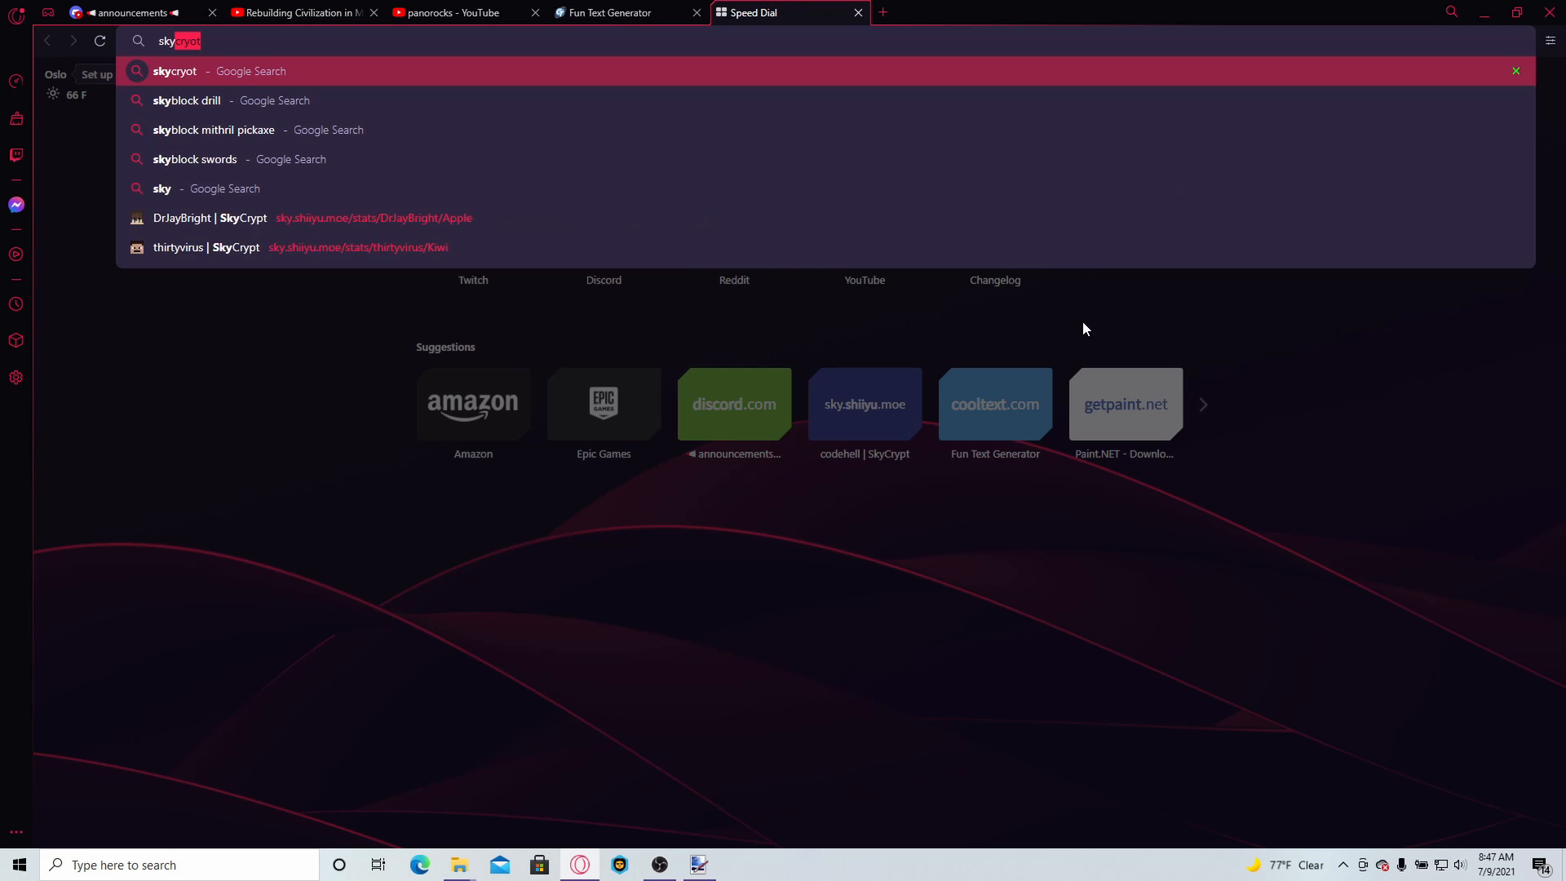
type("block")
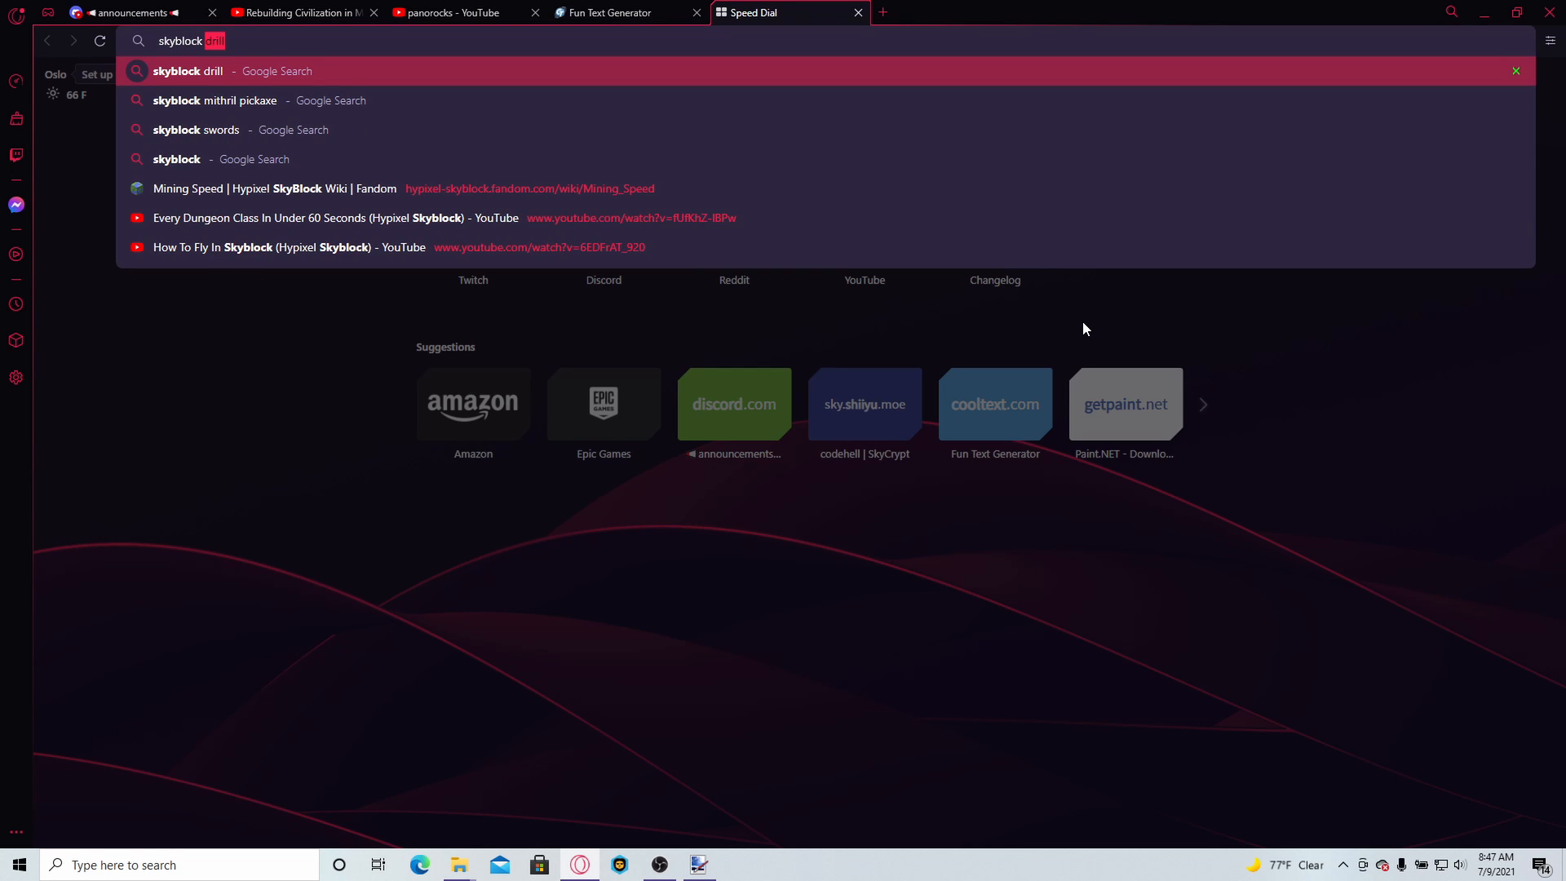
type(" weapons")
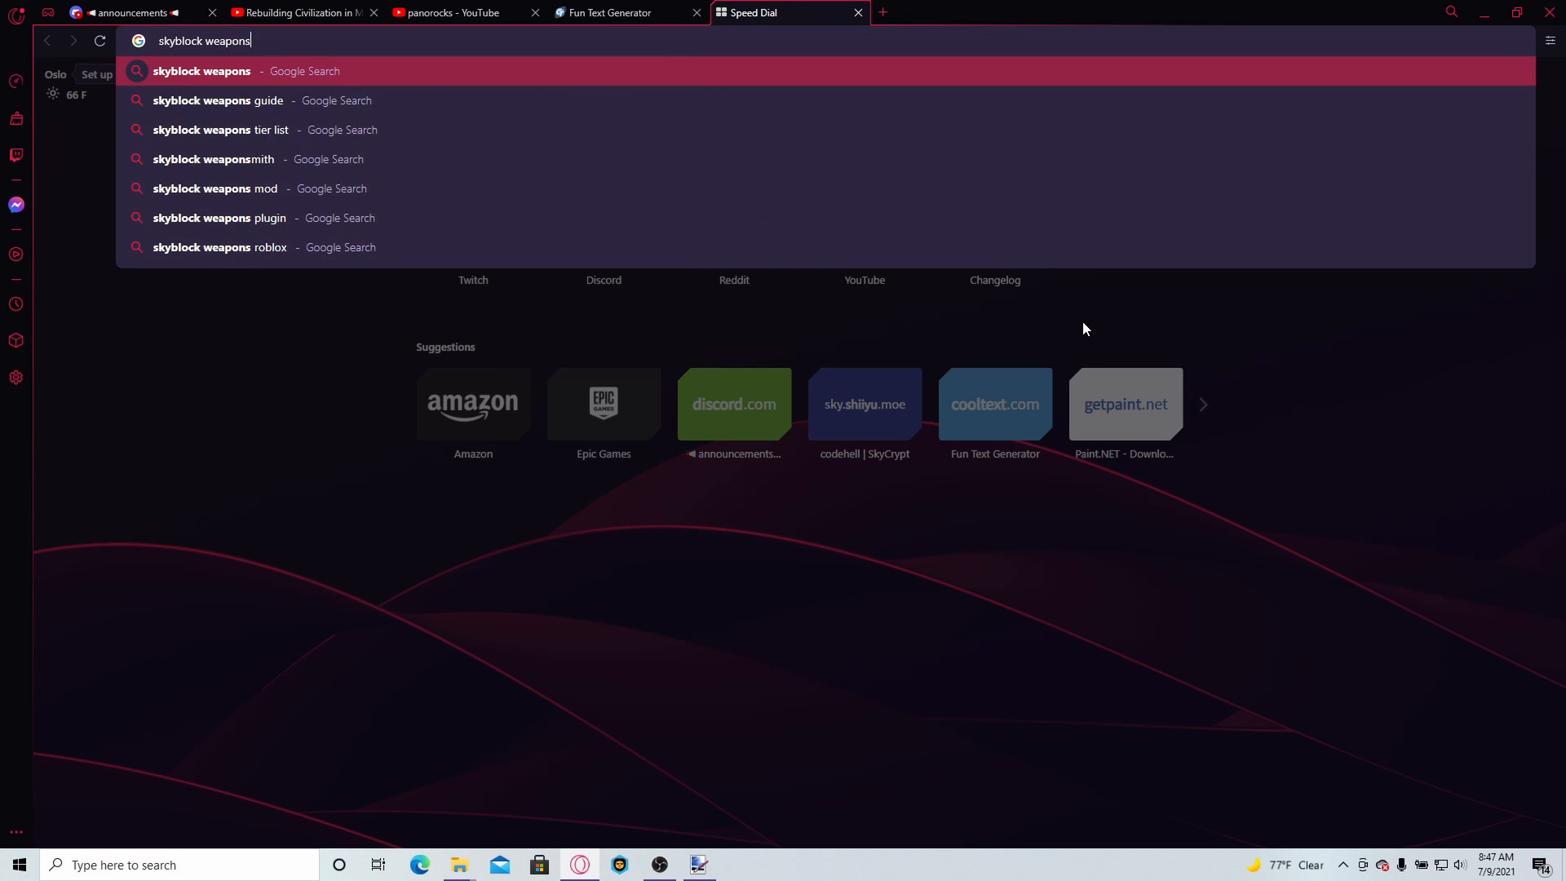
key("Return")
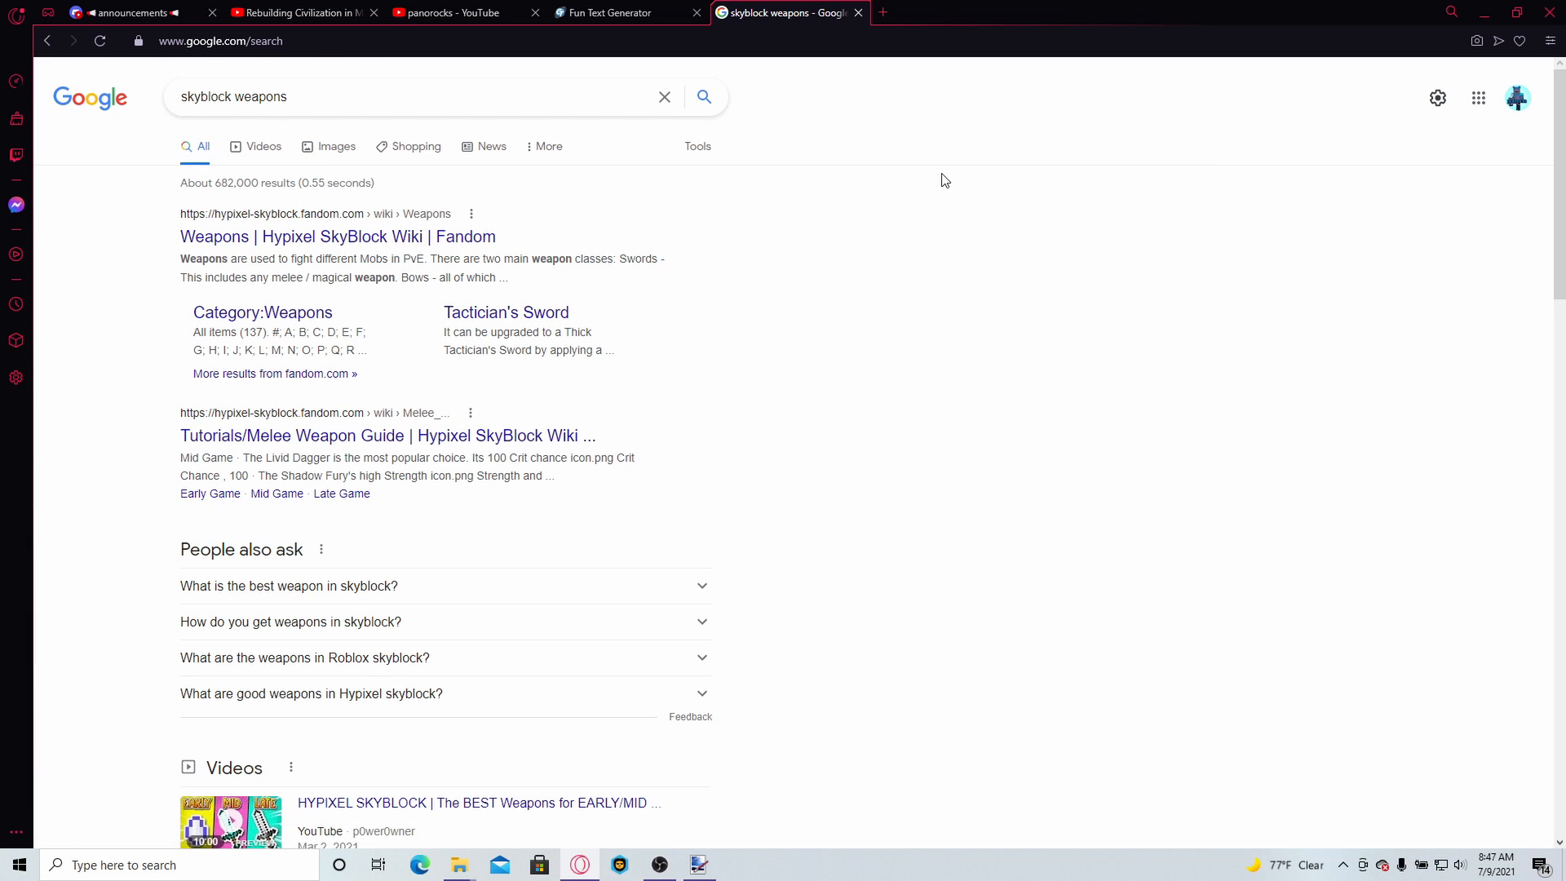
left_click(342, 164)
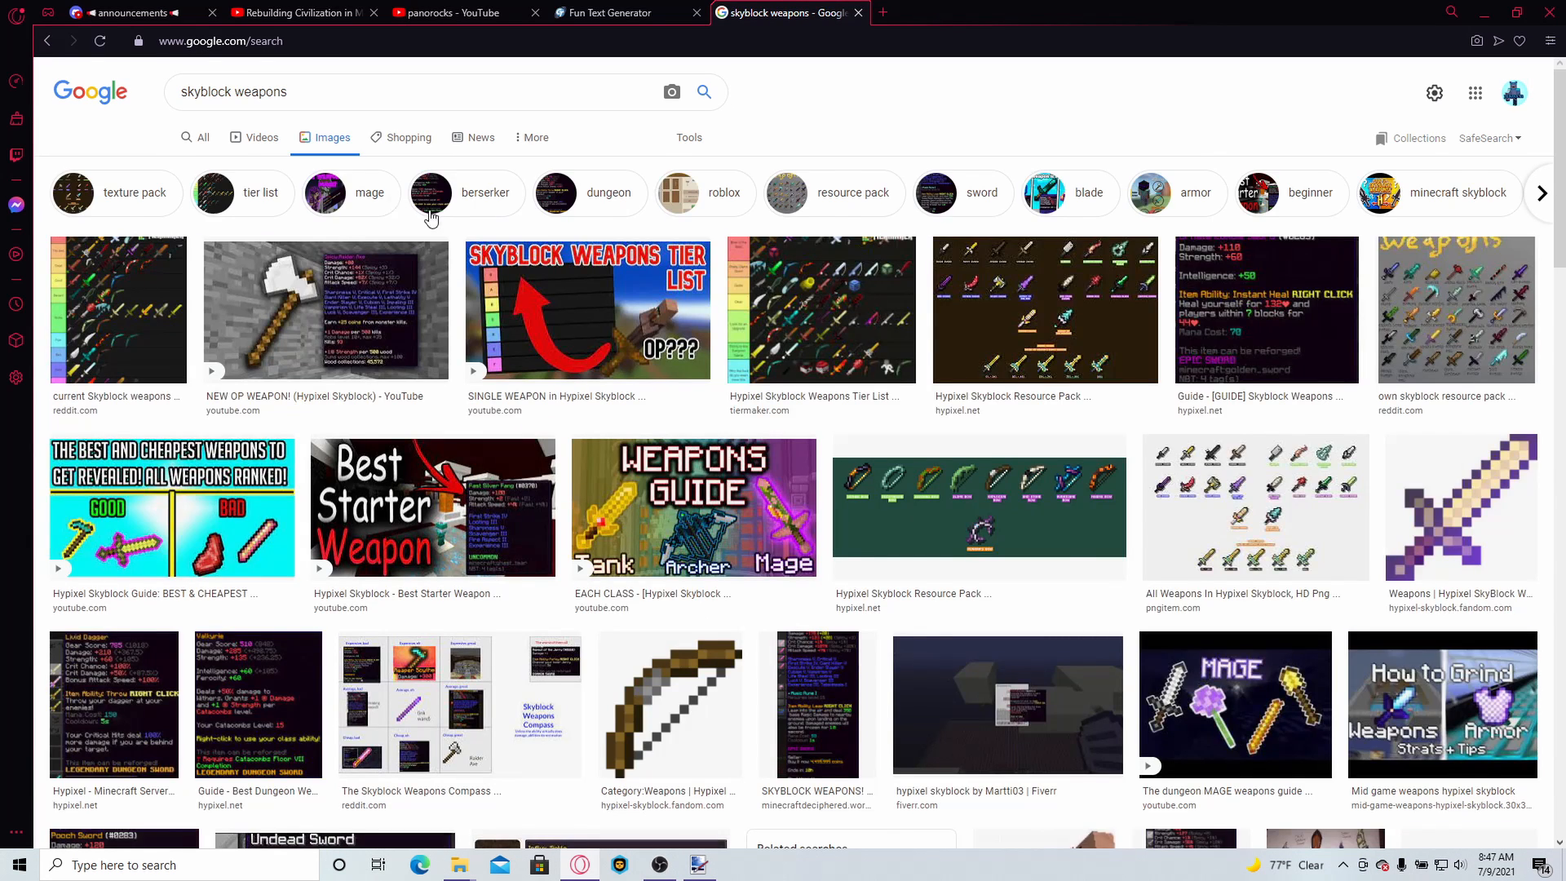
- Open the PNGitem weapons collection result, find the pink and purple sword among its related images, and copy that sword image
left_click(1223, 489)
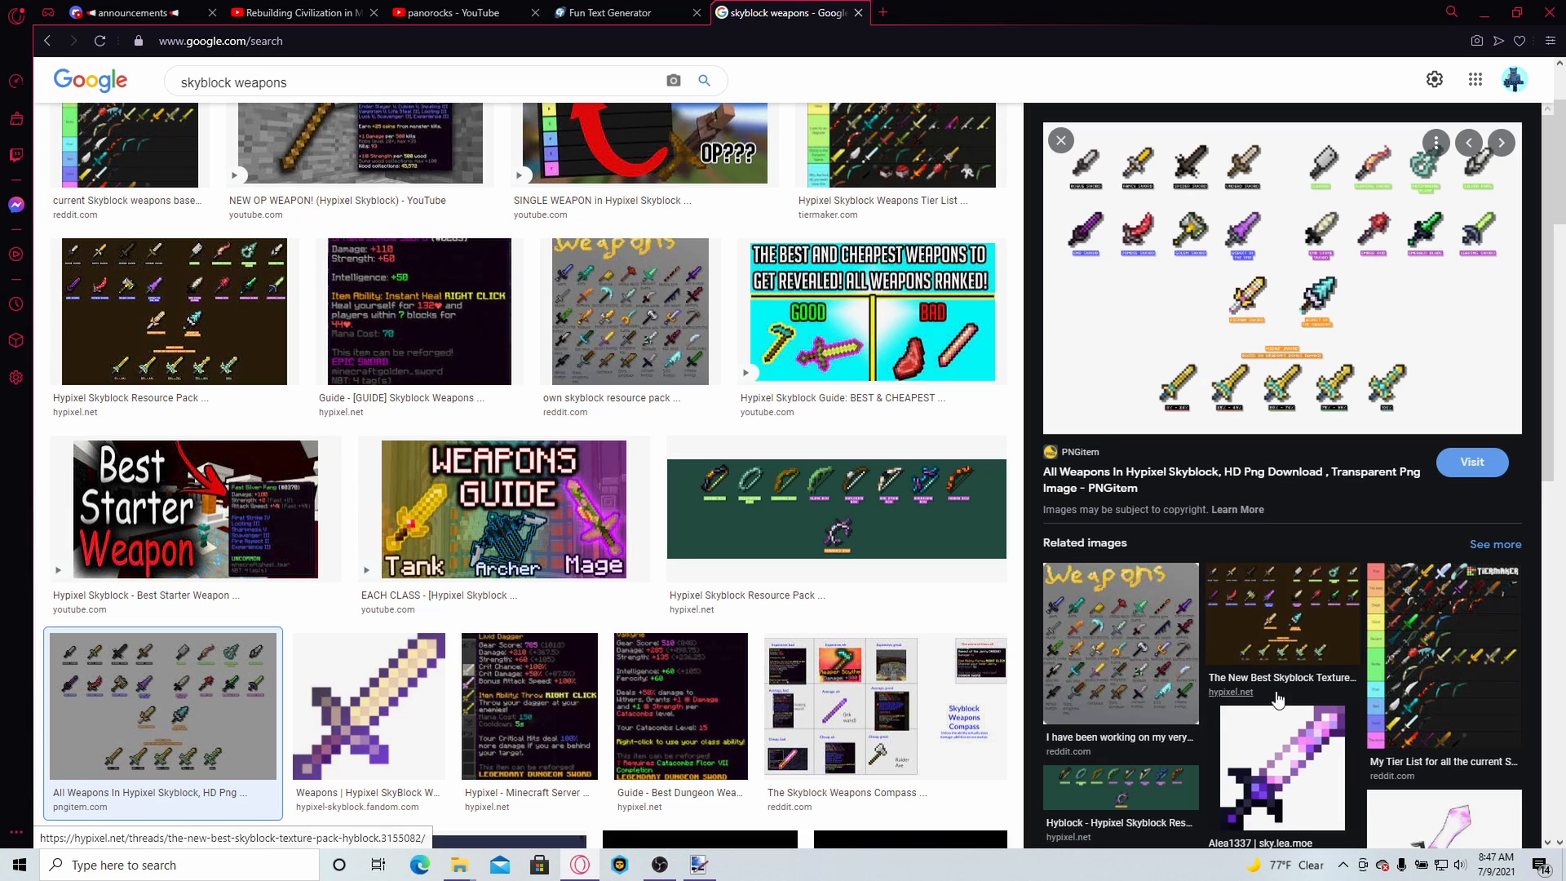
left_click(1289, 752)
right_click(1289, 752)
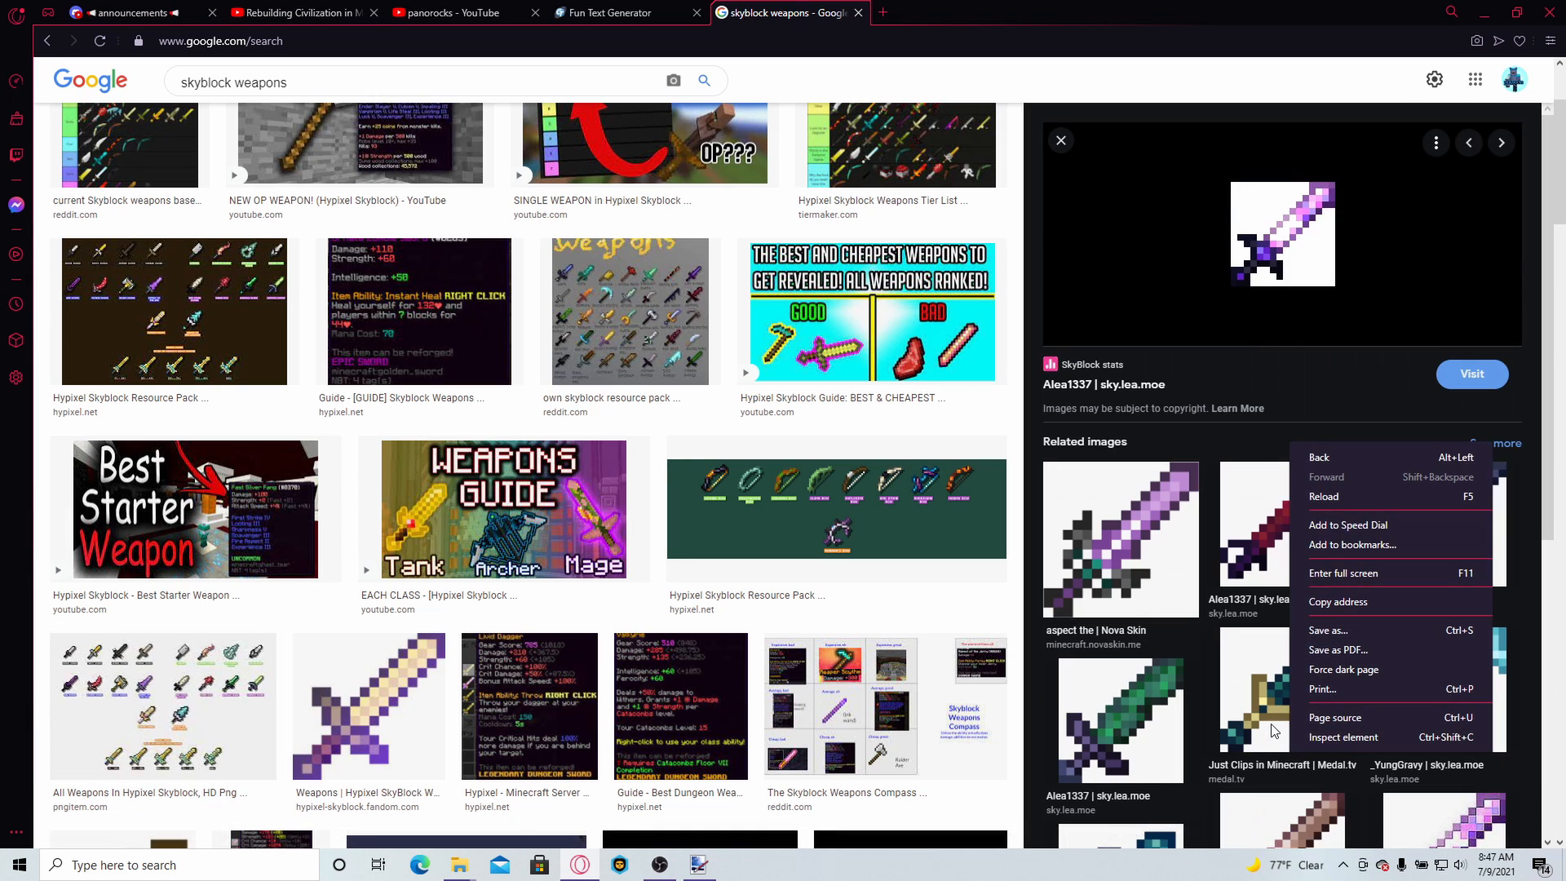
left_click(1168, 350)
scroll(1171, 538, "down", 6)
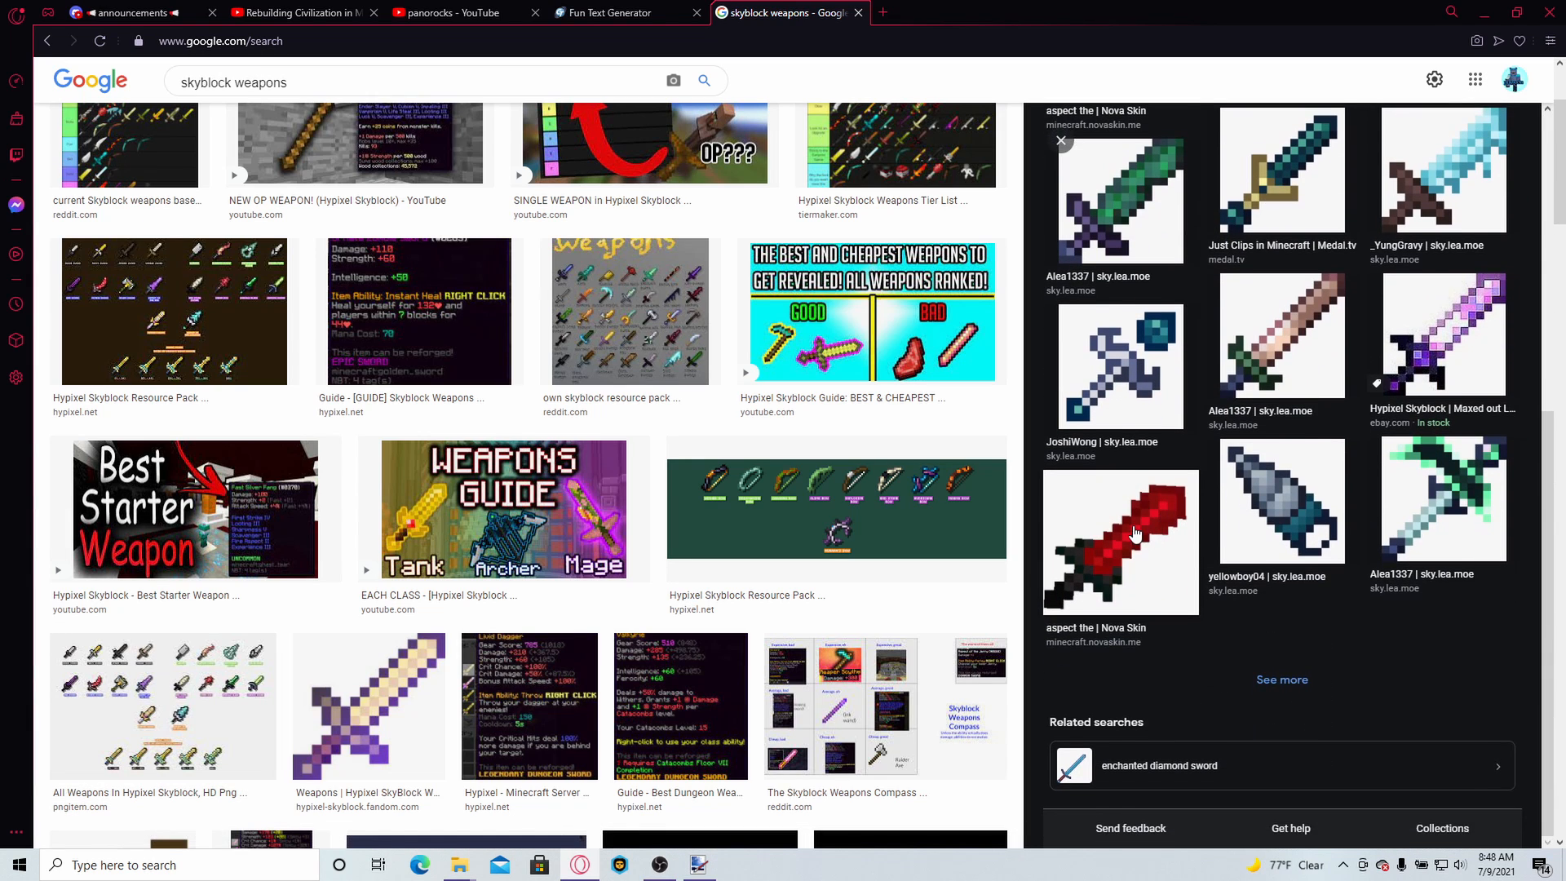
scroll(1143, 536, "up", 3)
scroll(1066, 535, "up", 1)
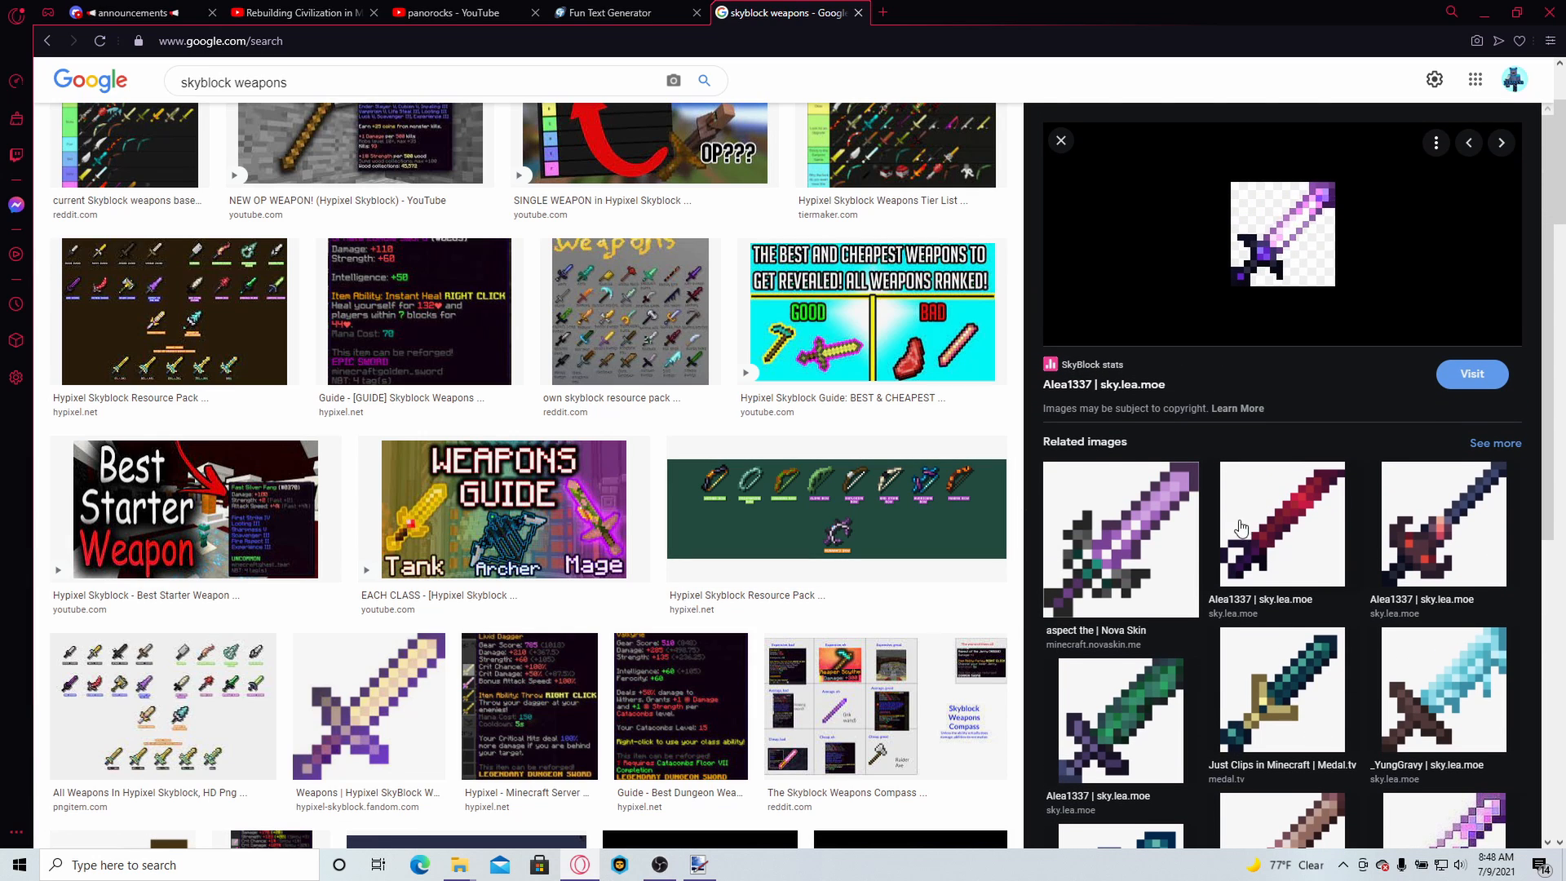
right_click(1283, 202)
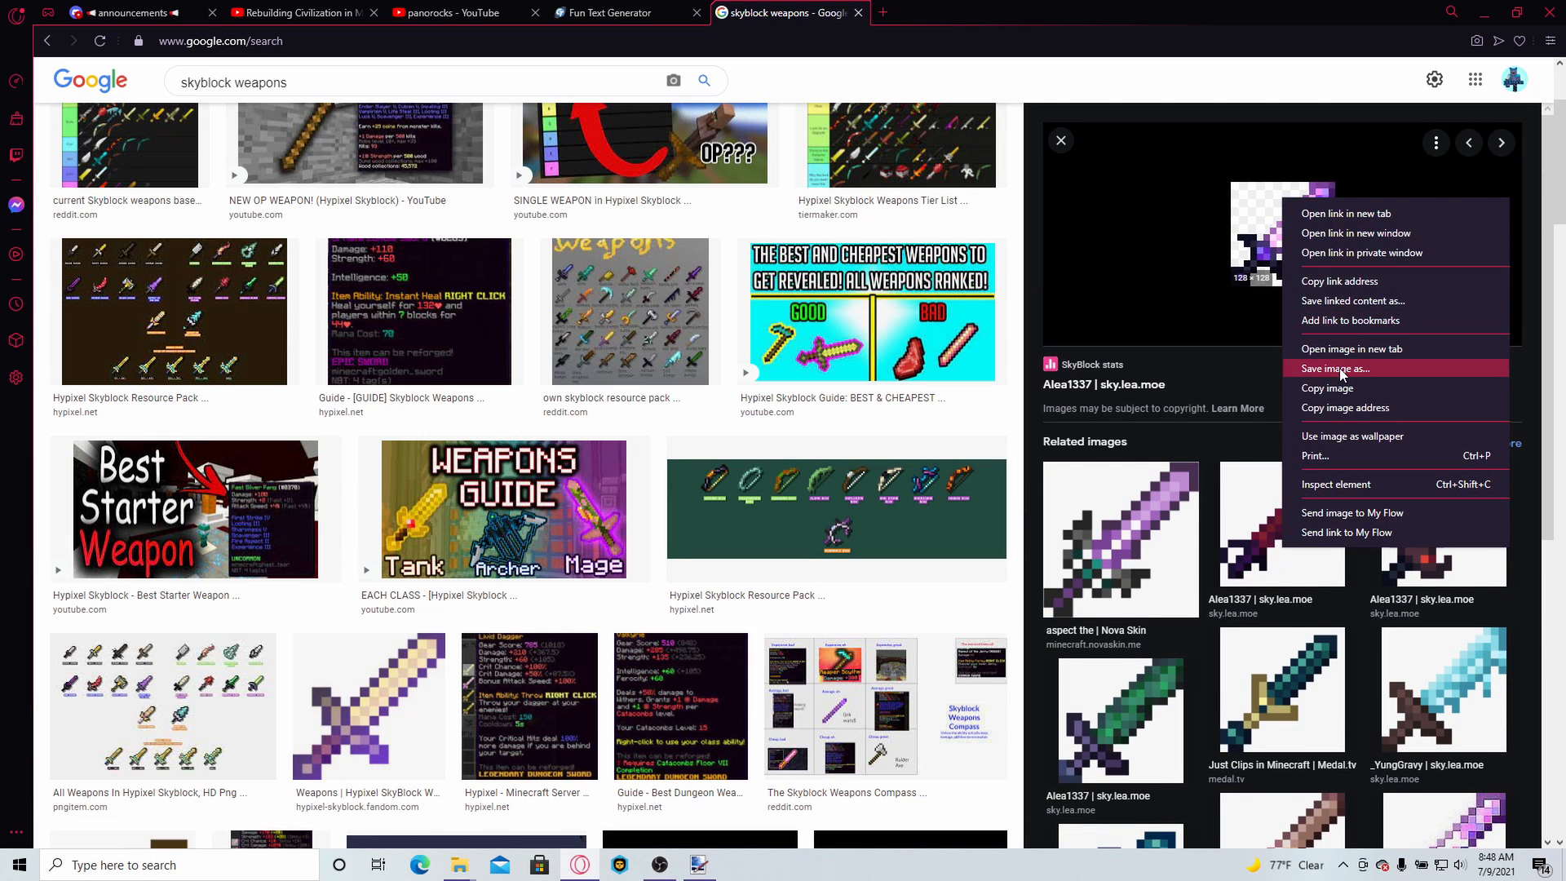
left_click(1327, 388)
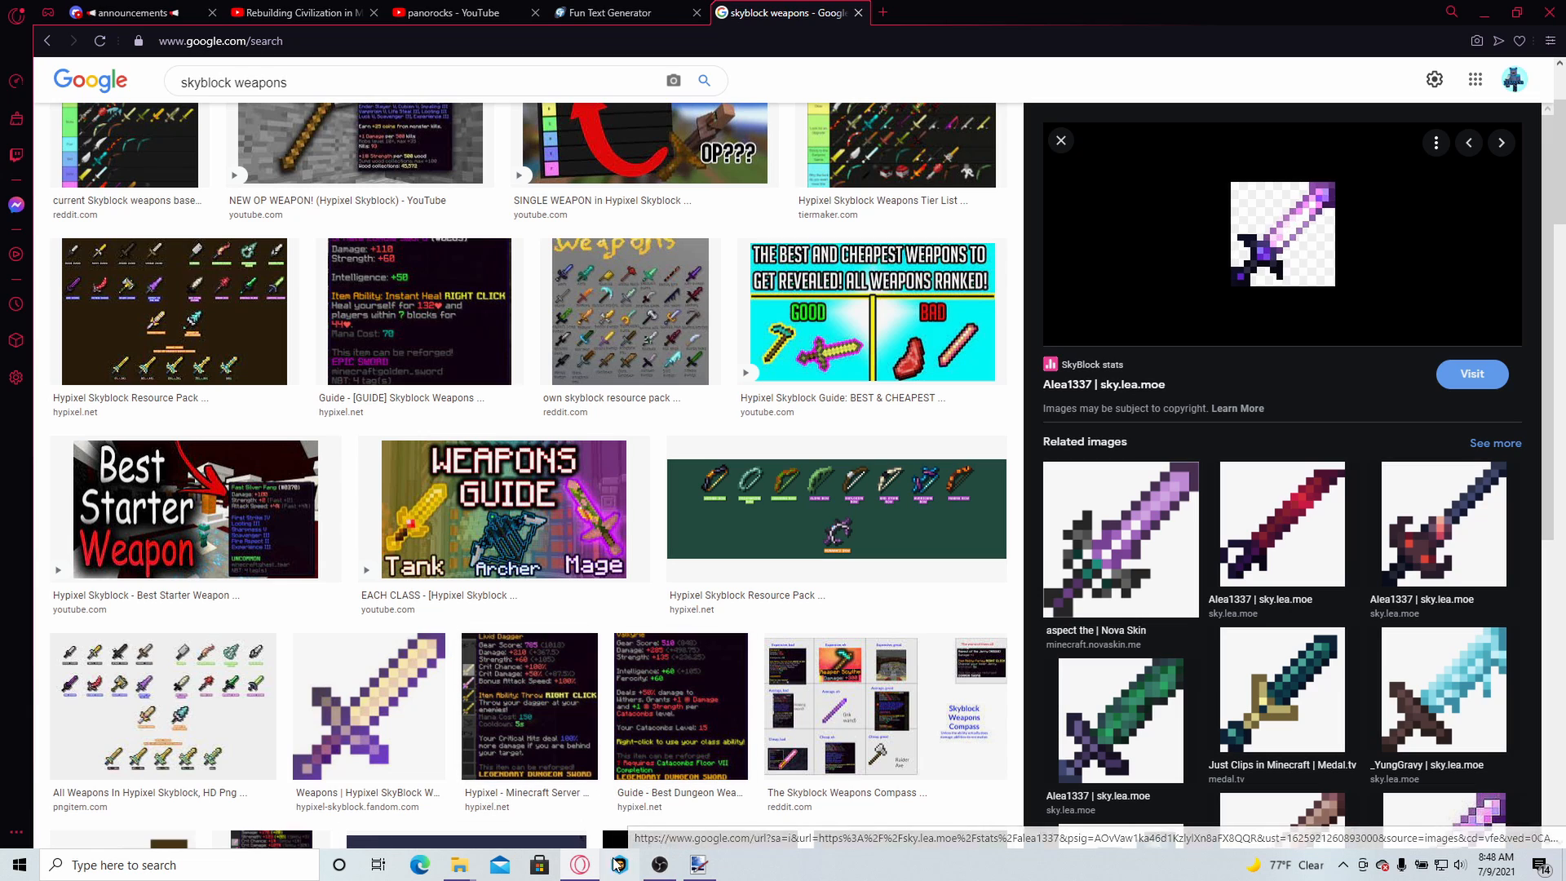
- Return to paint.net, paste the purple sword onto Layer 4, enlarge it, rotate it about 54°, and place it left of the character
left_click(690, 870)
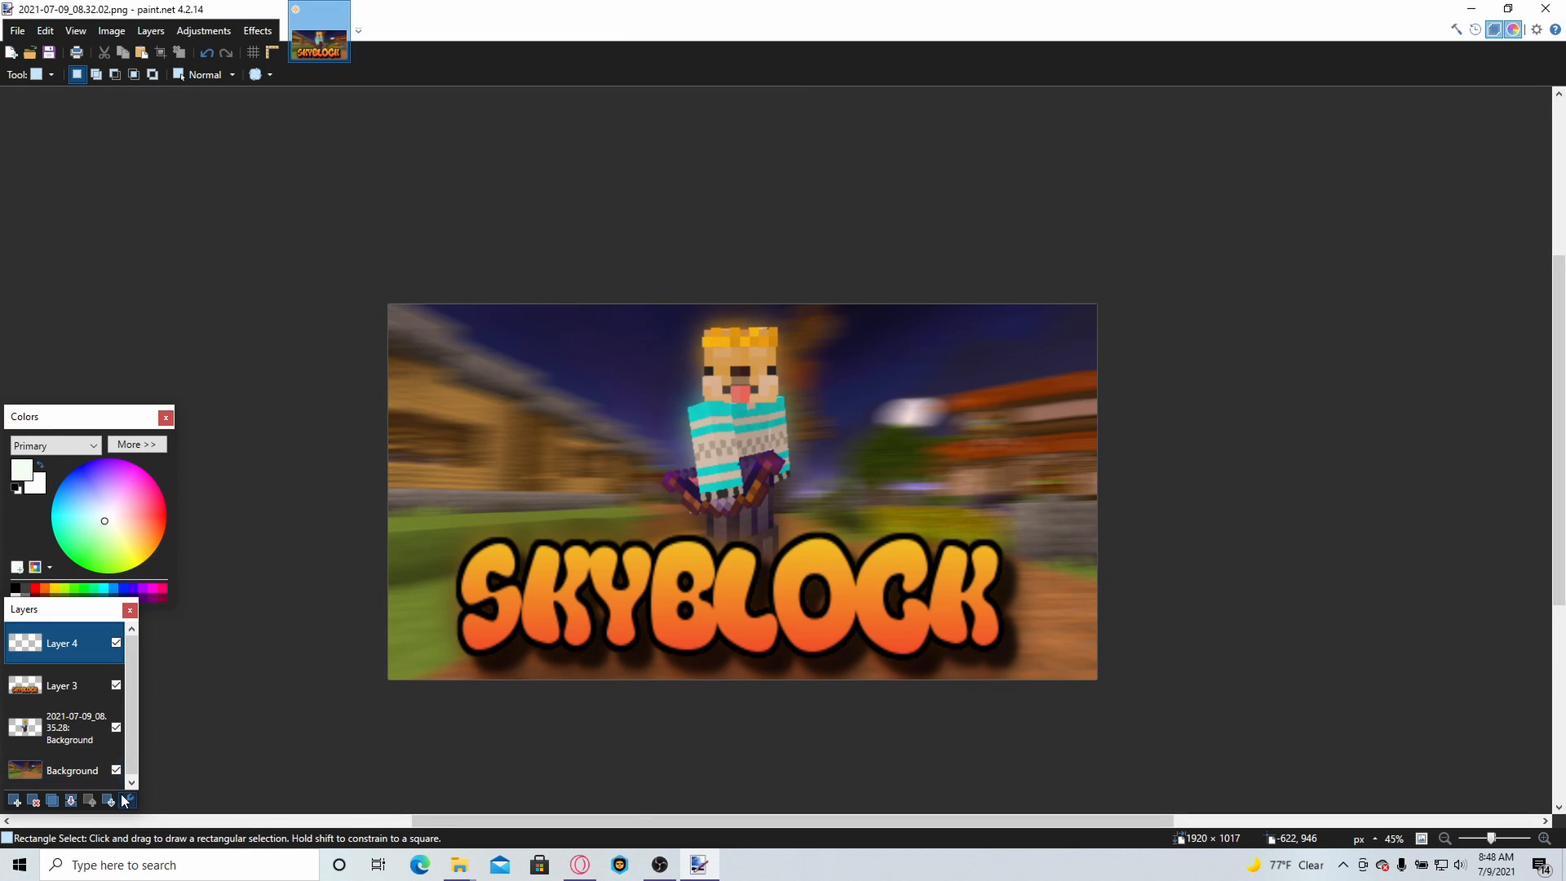
key("ctrl+v")
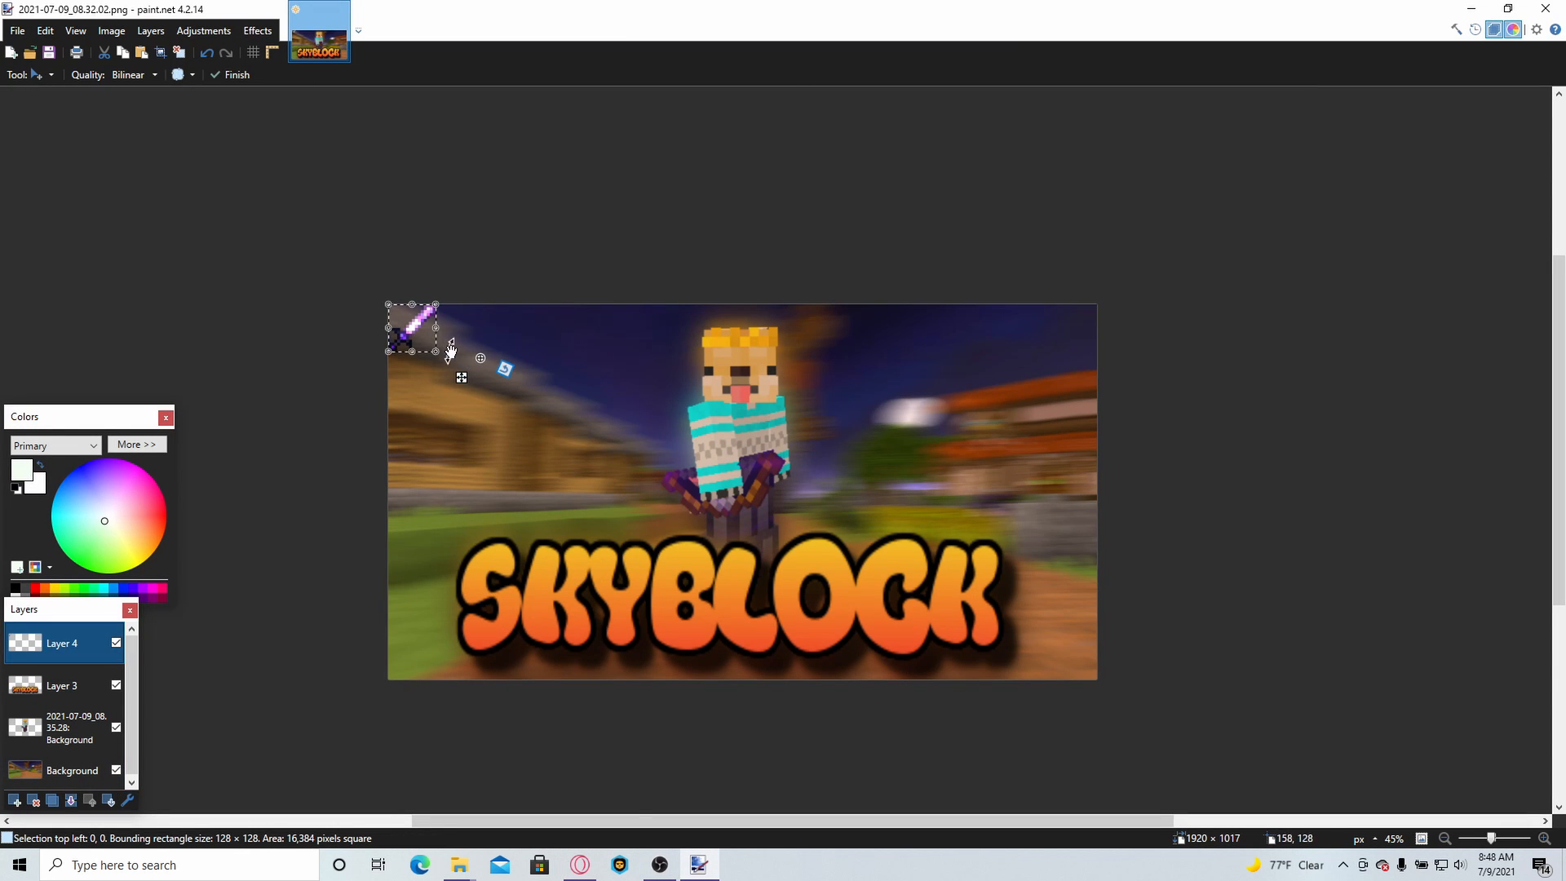
left_click_drag(438, 352, 599, 522)
left_click_drag(528, 412, 596, 423)
- Go back to the browser's image results and copy the grey and teal drill-shaped weapon from the related images
left_click(581, 865)
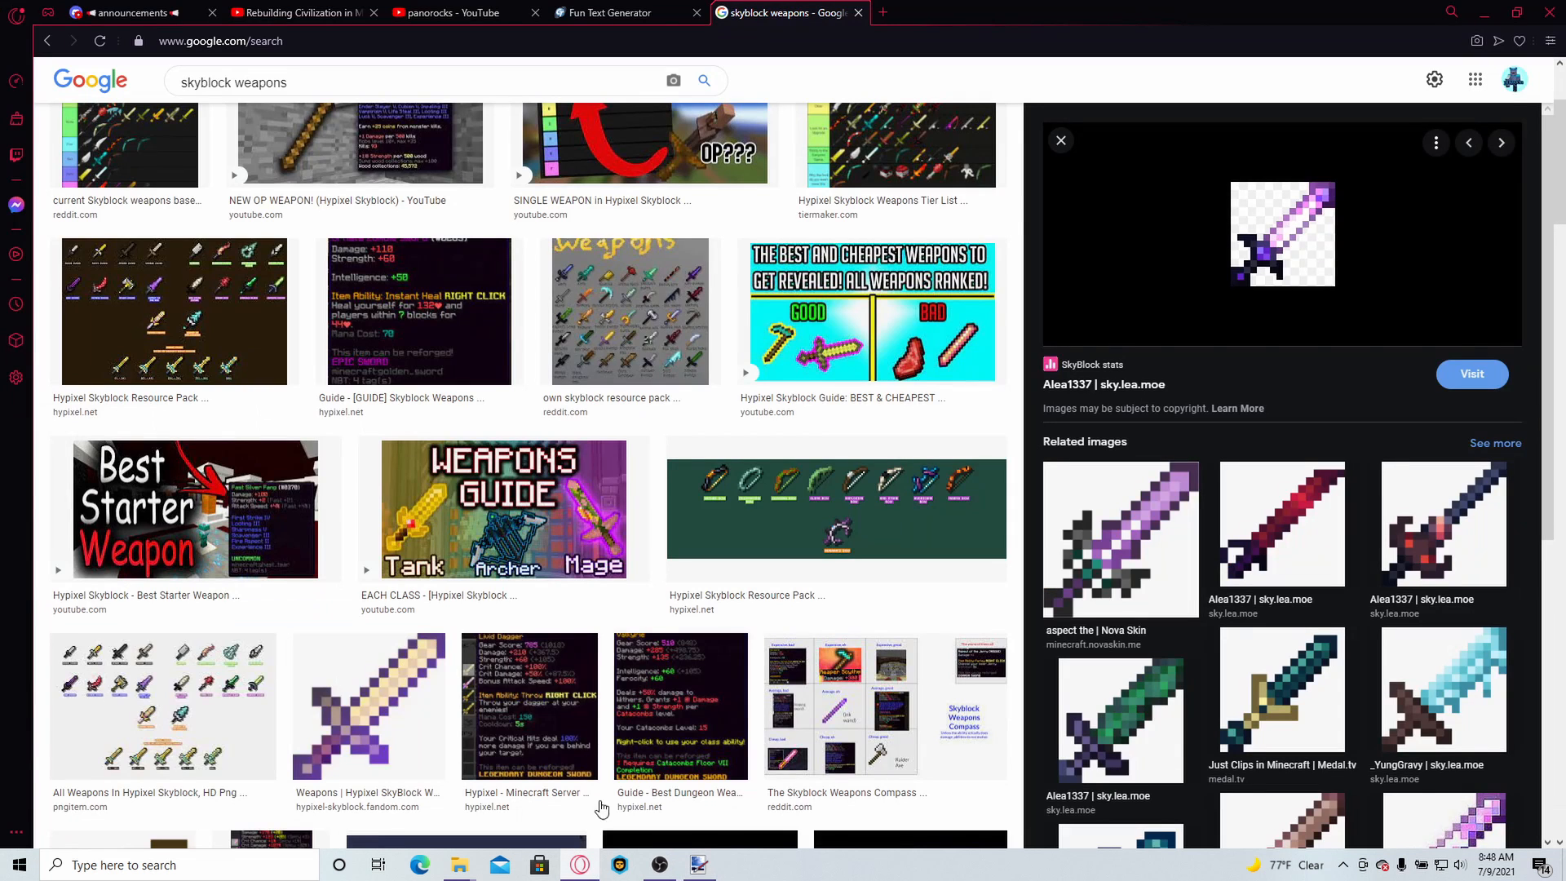
scroll(1209, 541, "down", 4)
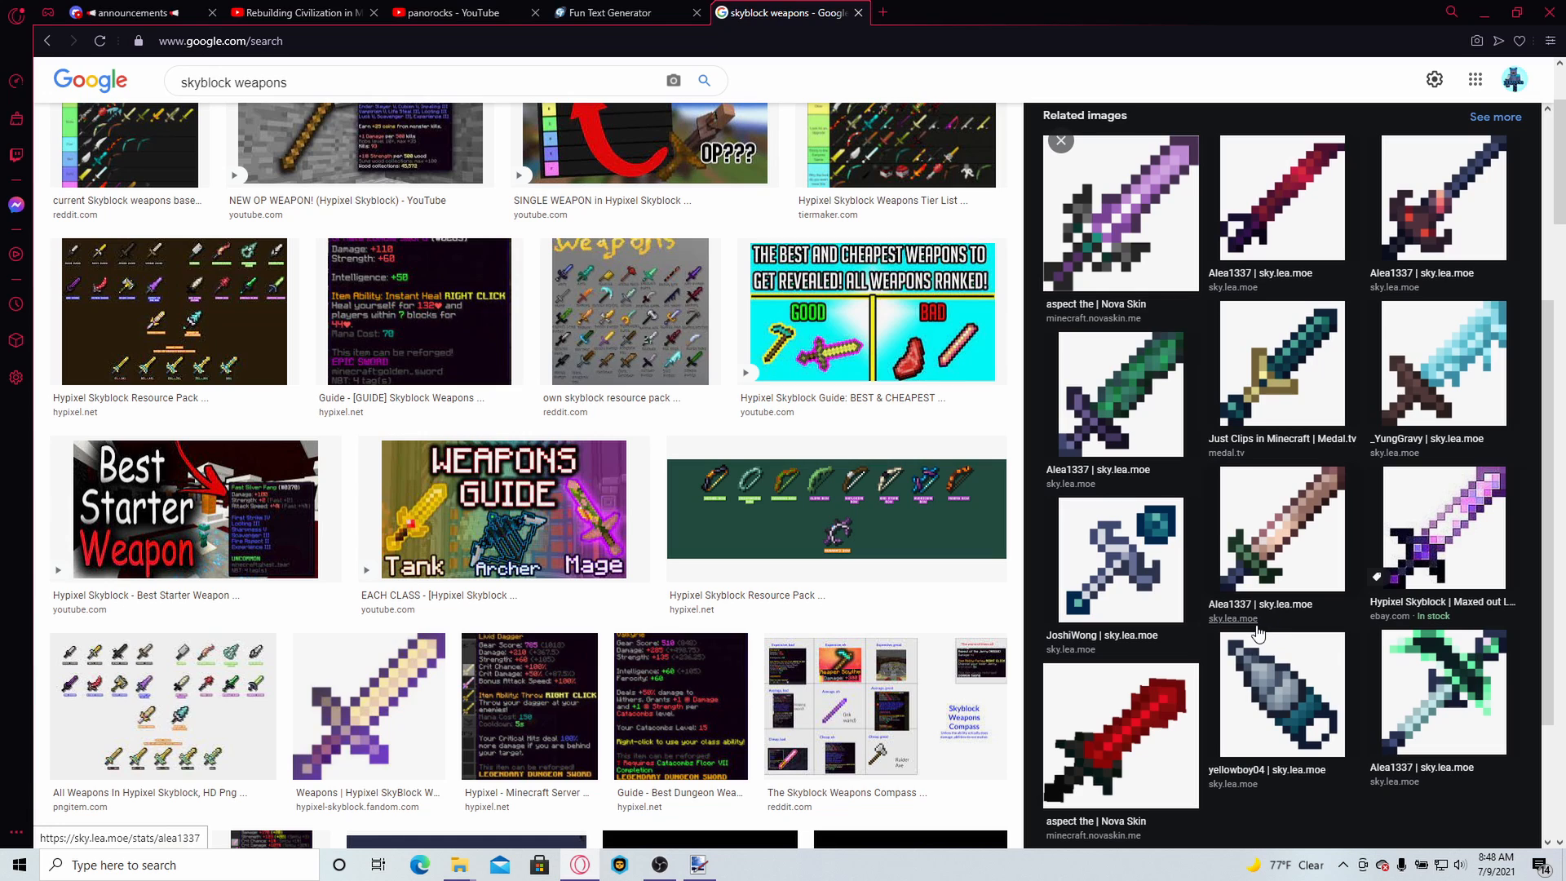
left_click(1289, 689)
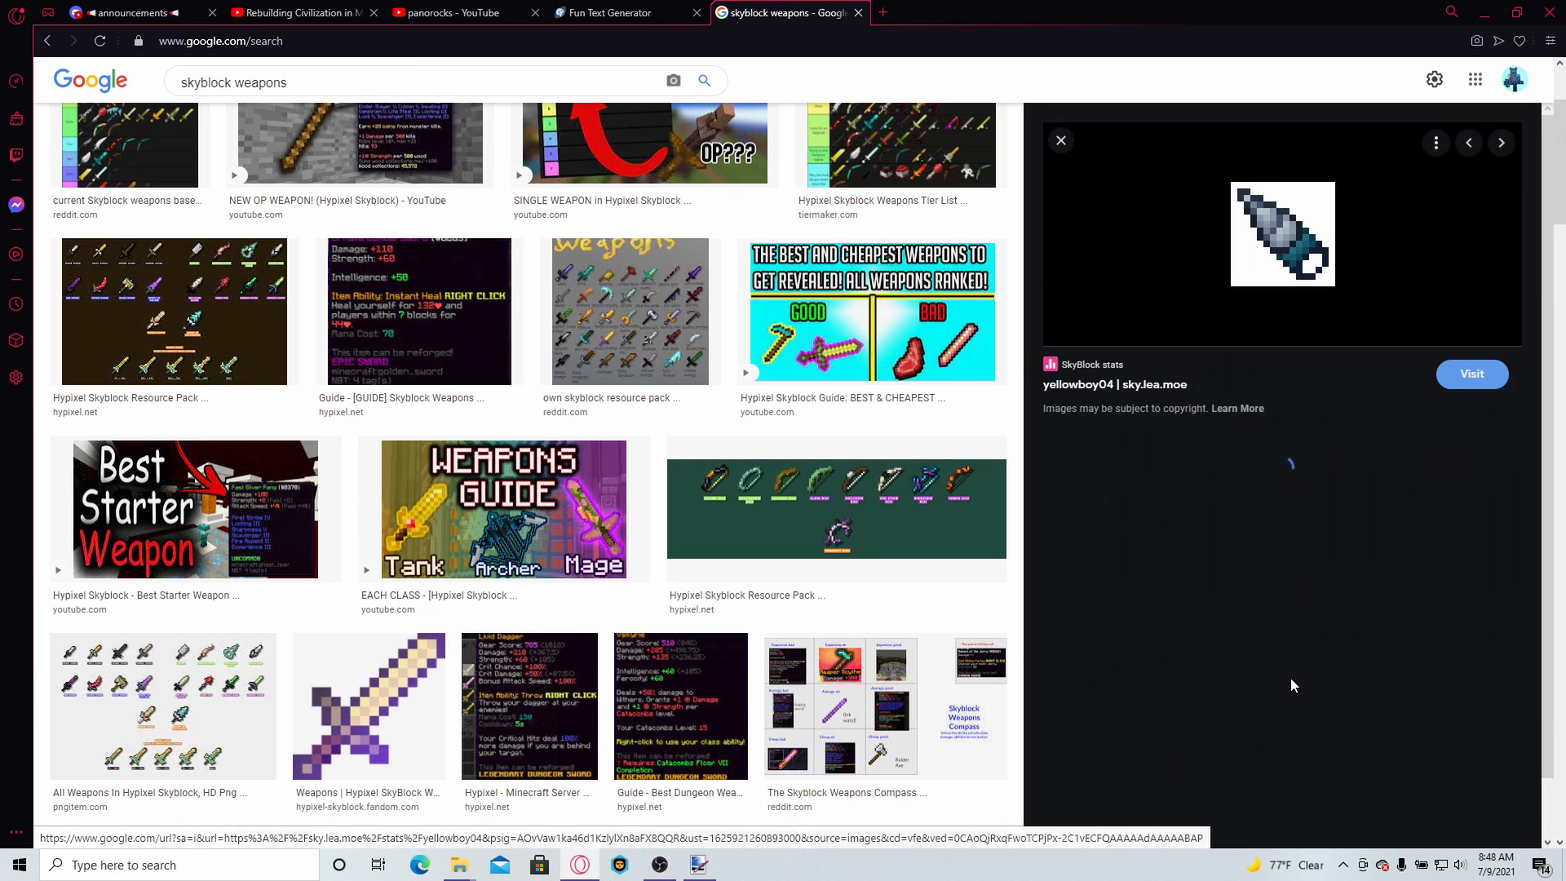
right_click(1295, 238)
left_click(1320, 426)
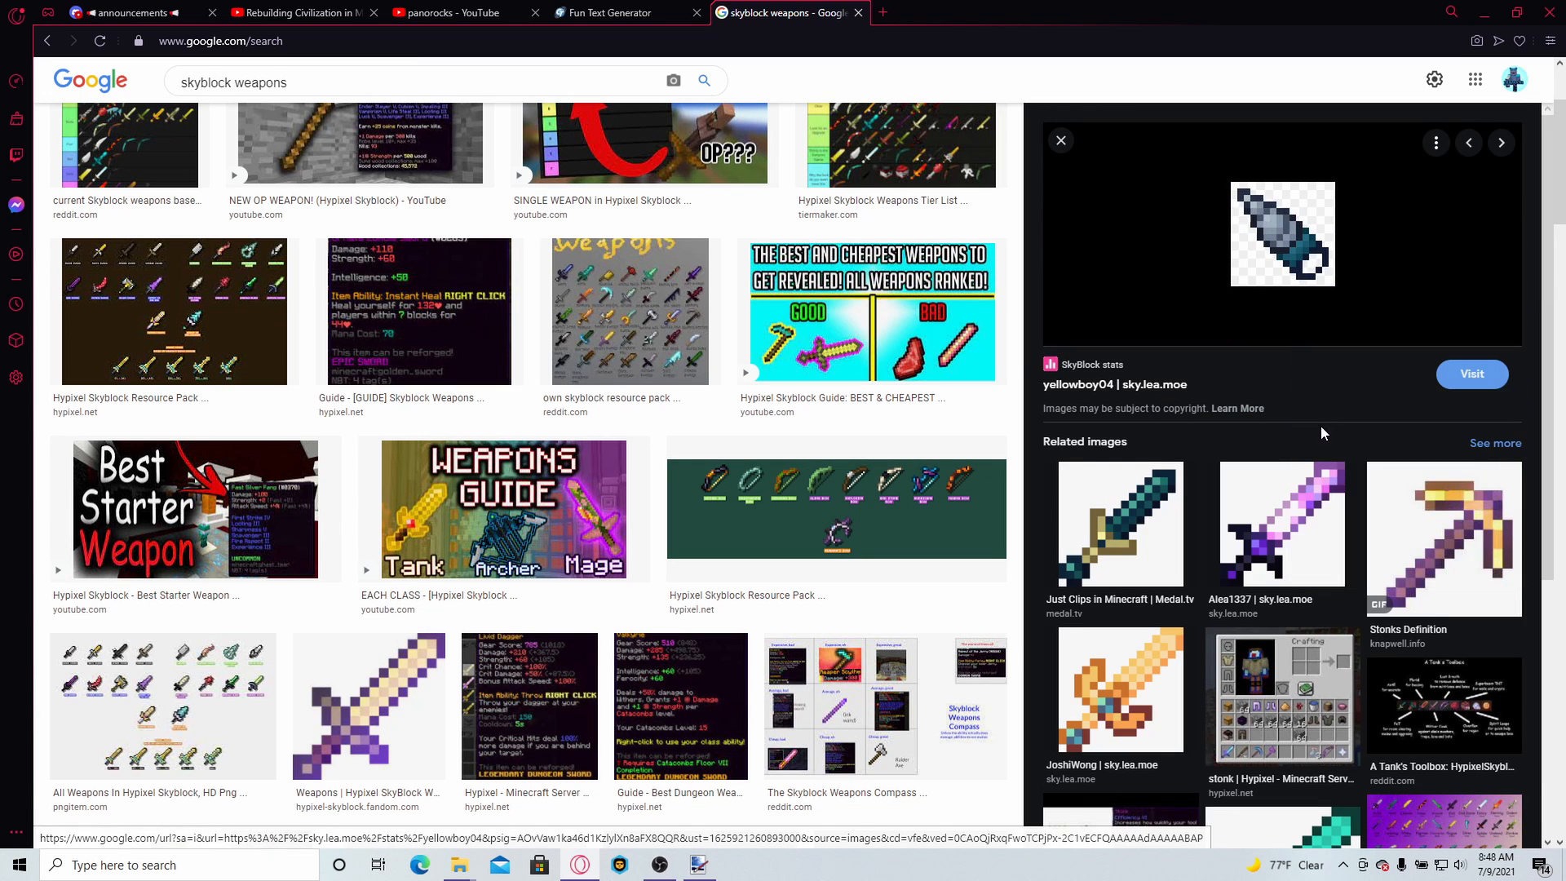
- In paint.net, deselect the purple sword, paste the drill-shaped weapon onto Layer 4, then enlarge, rotate and place it right of the character
left_click(699, 864)
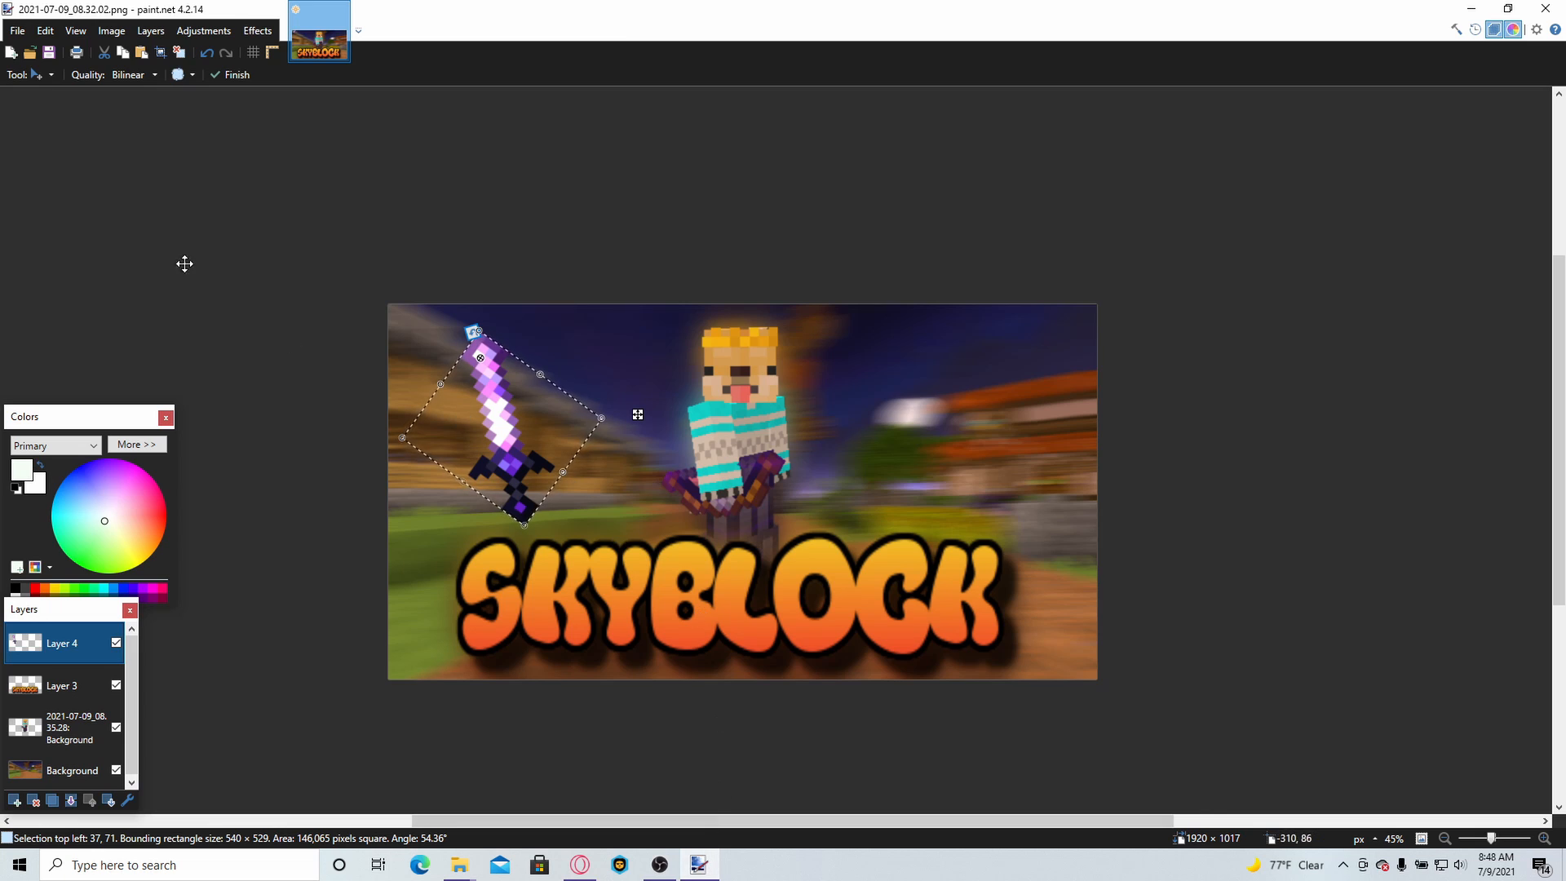
left_click(37, 75)
left_click(74, 91)
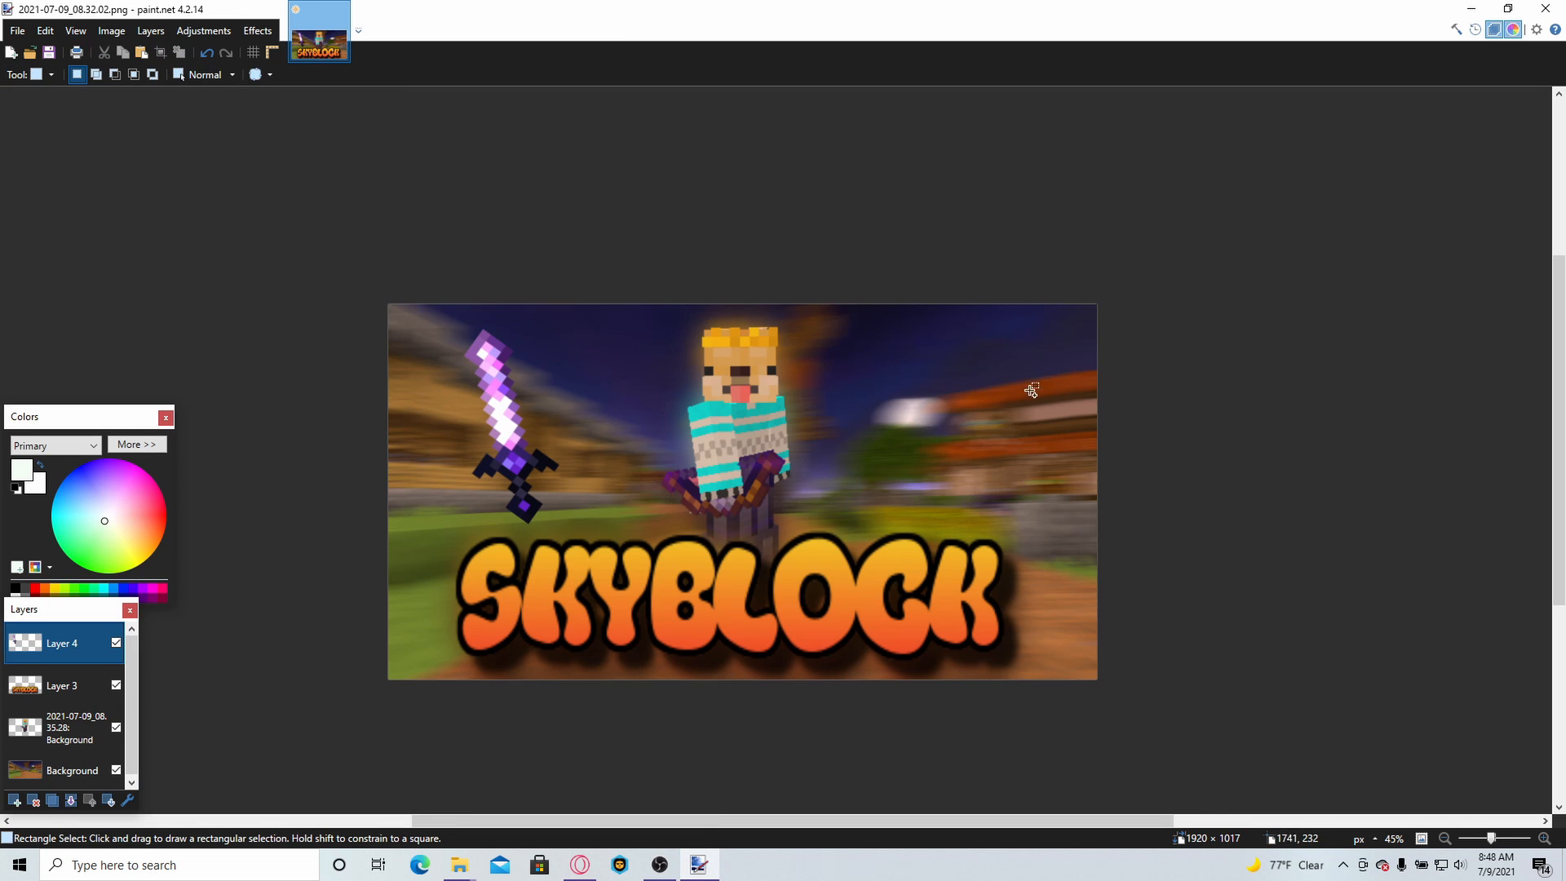
key("ctrl+v")
mouse_move(427, 326)
left_mouse_down()
mouse_move(1011, 412)
mouse_move(962, 412)
mouse_move(940, 490)
mouse_move(947, 545)
left_mouse_up()
- Return to the browser, open the orange-gold sword with the curved guard from the related images, and copy its image
key("alt+Tab")
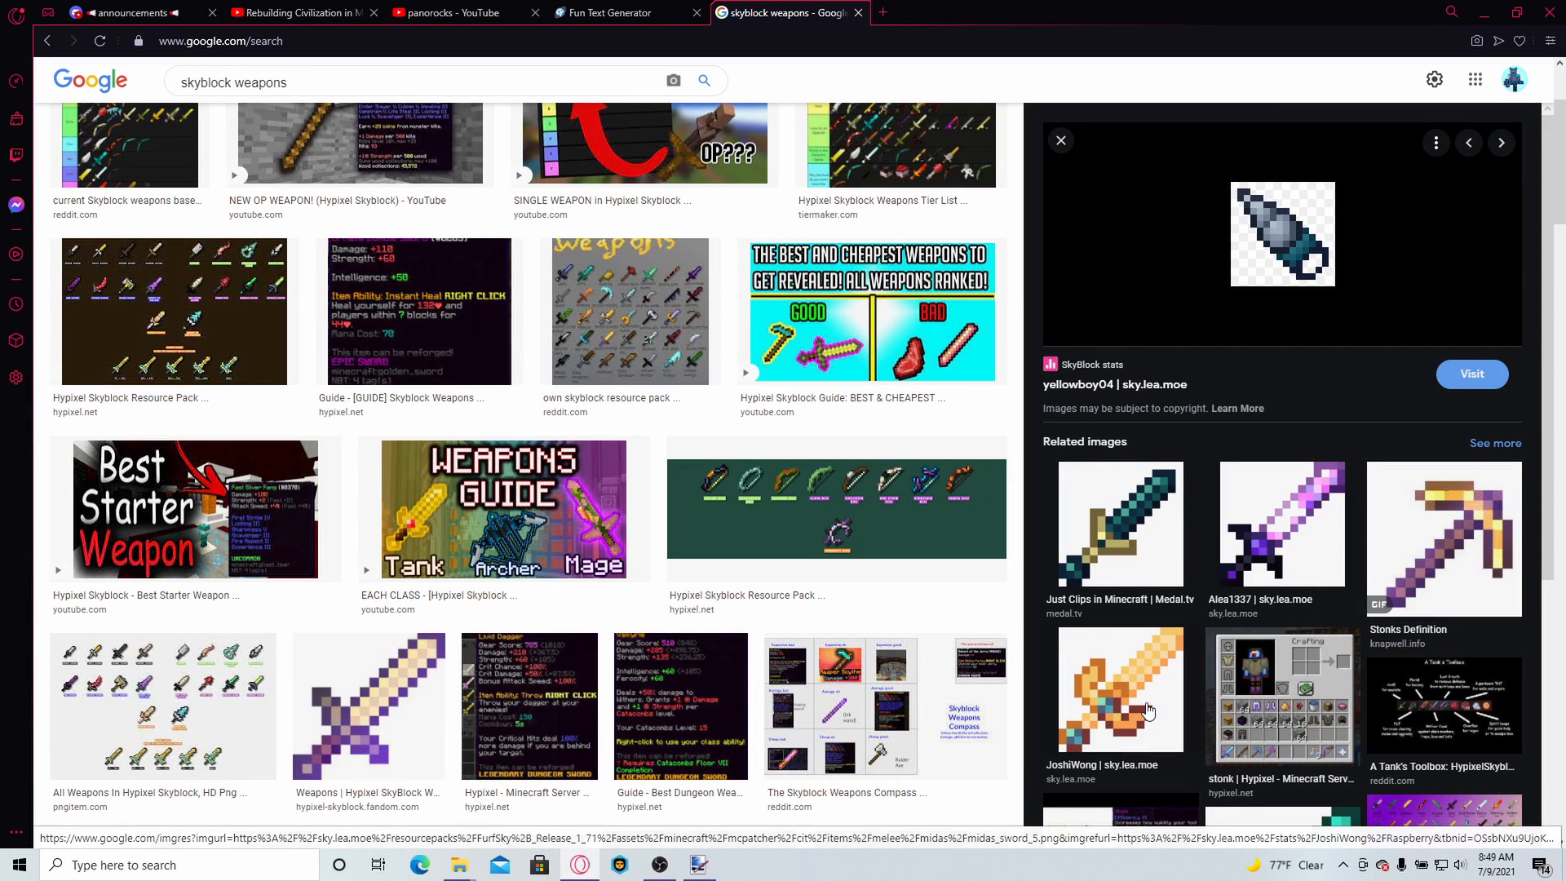
left_click(1088, 741)
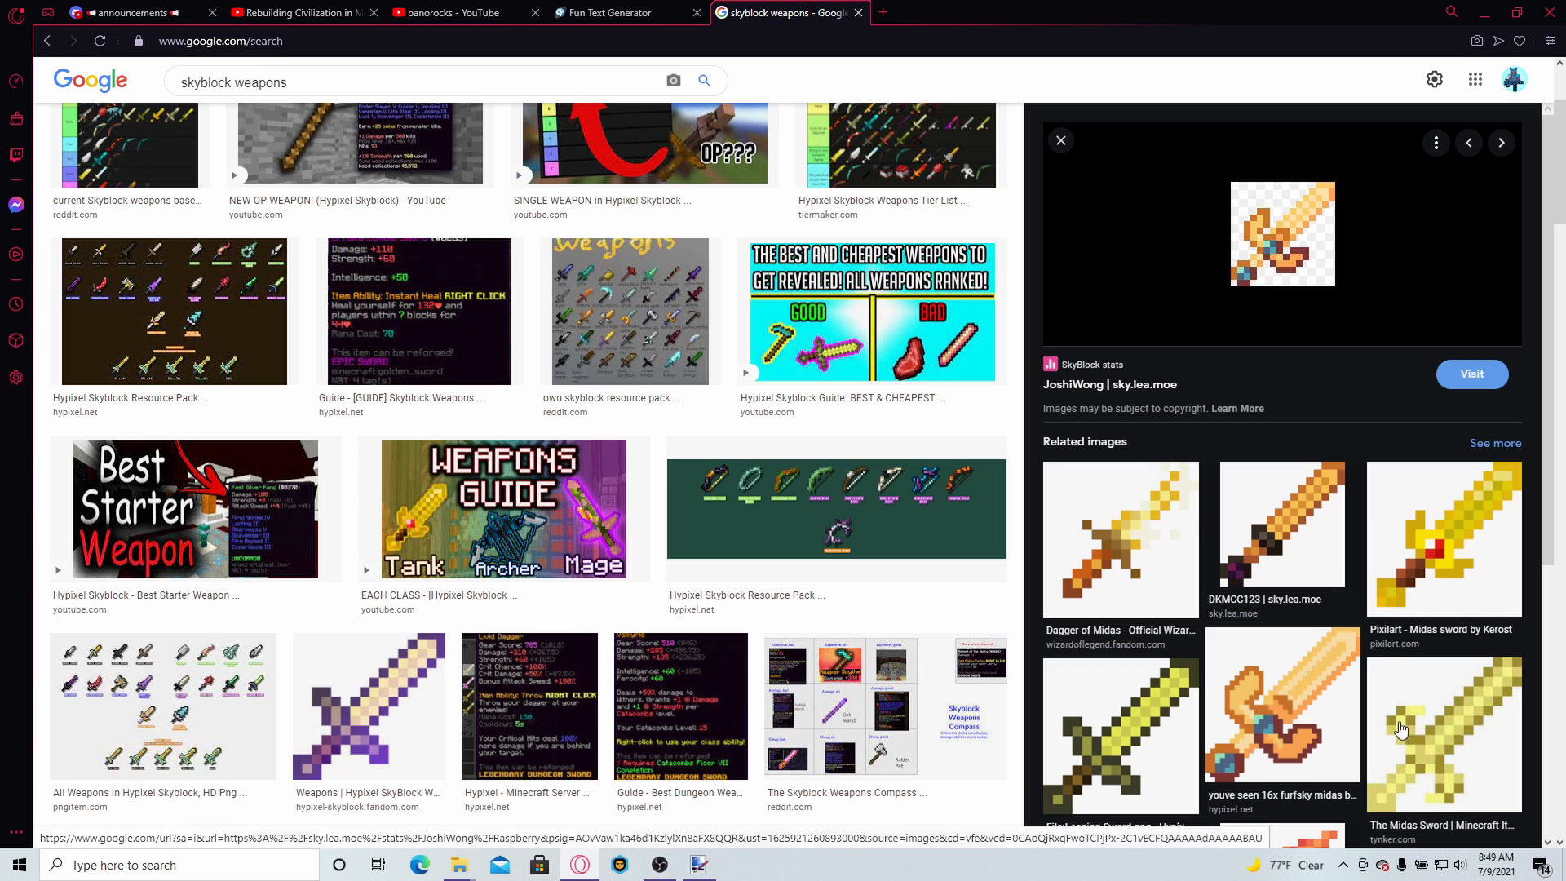
scroll(1361, 799, "down", 2)
scroll(1361, 799, "up", 6)
scroll(1374, 779, "down", 6)
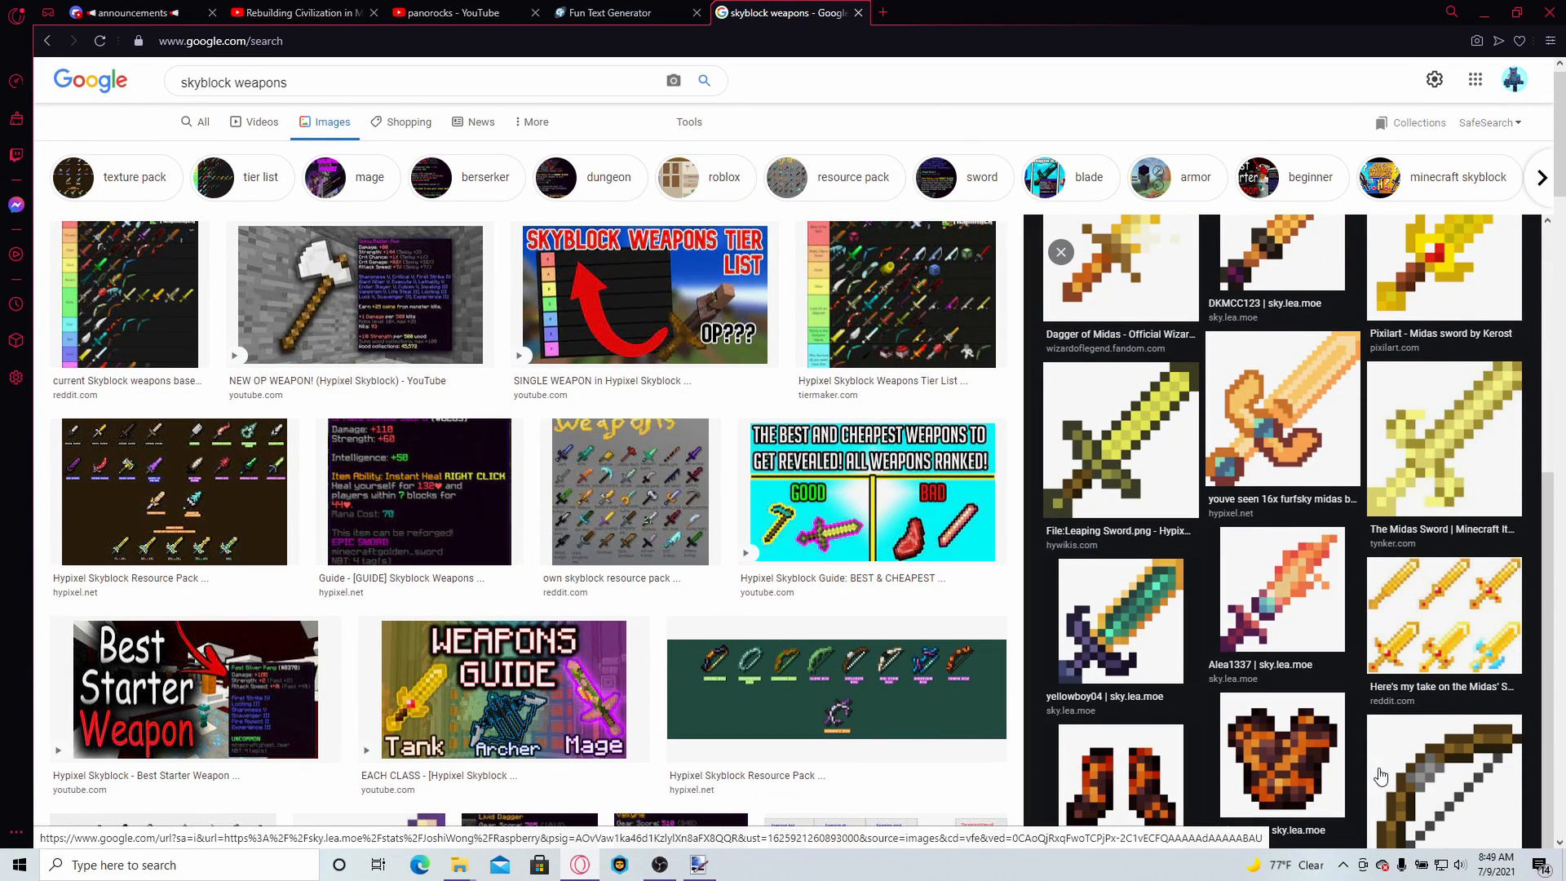
scroll(1380, 777, "up", 5)
right_click(1277, 342)
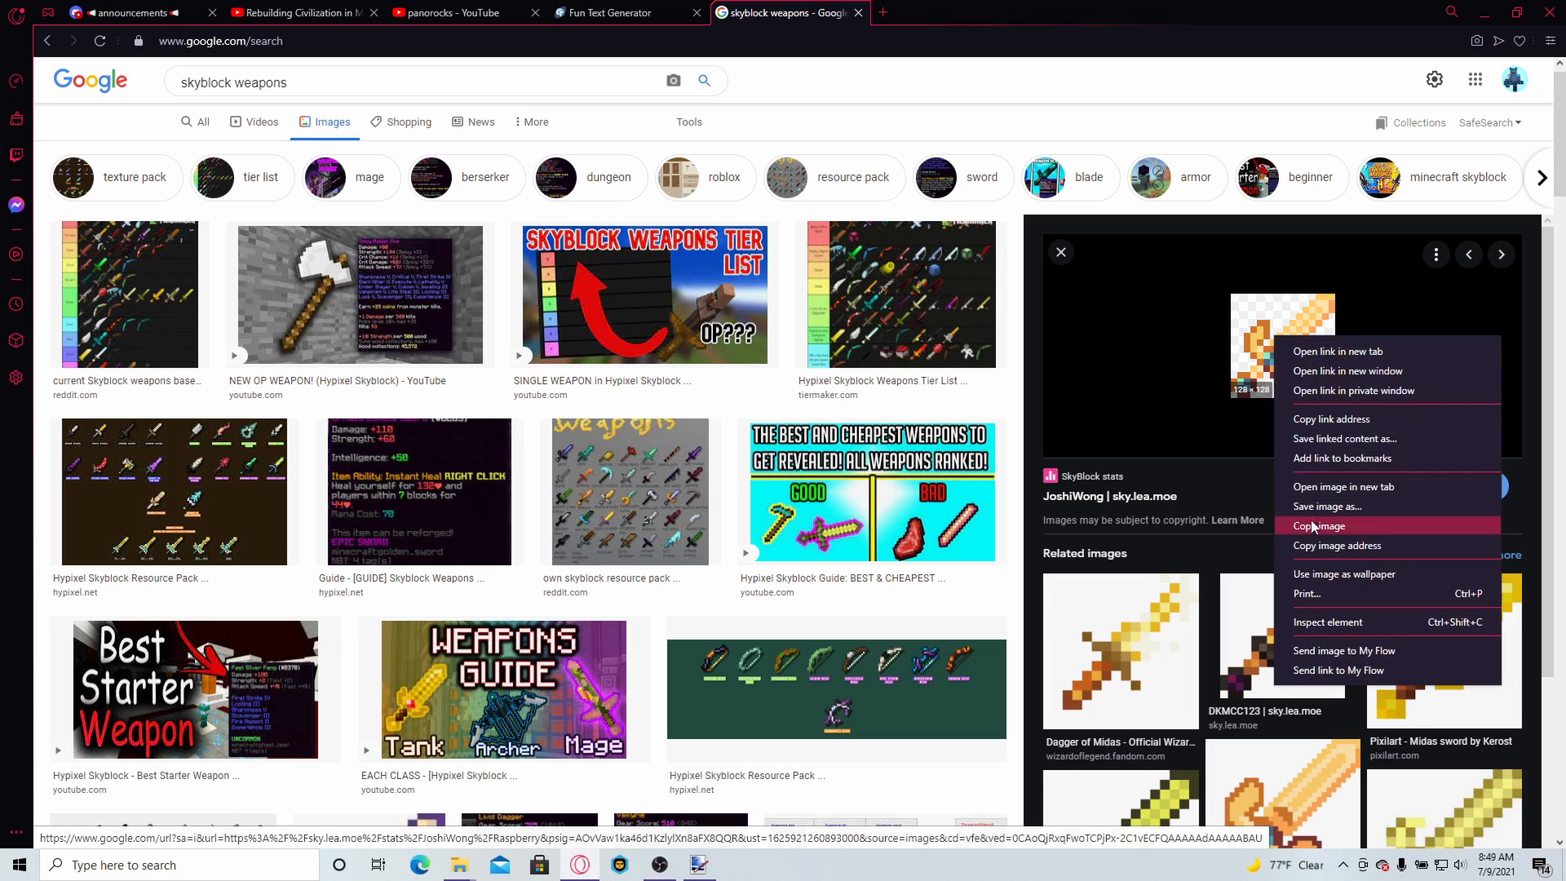
left_click(1321, 527)
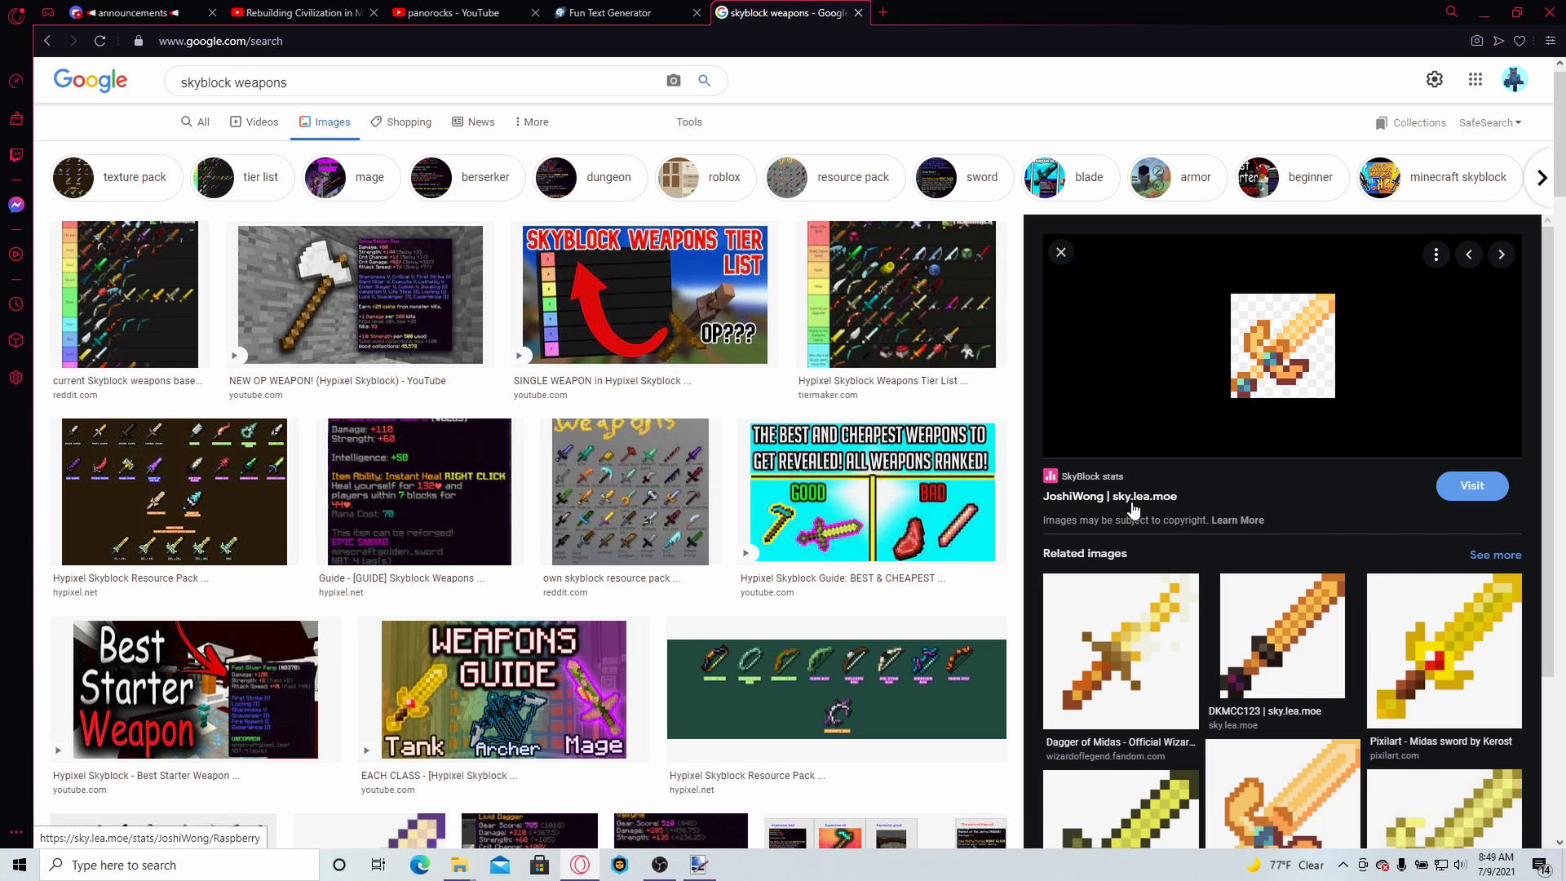
left_click_drag(1115, 502, 1179, 510)
left_click(1192, 496)
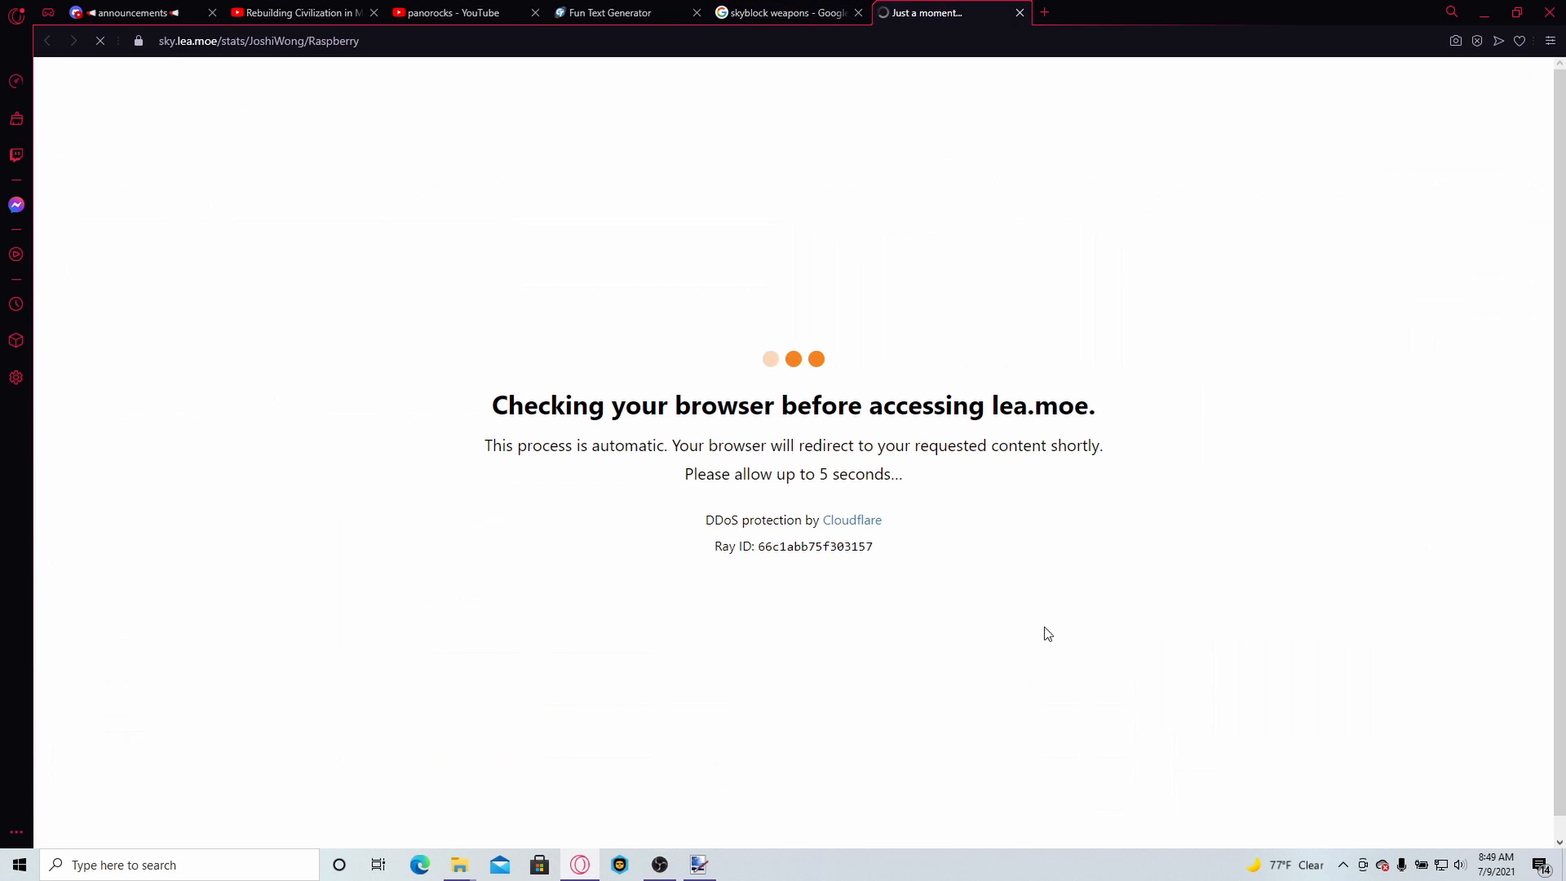
left_click(1020, 14)
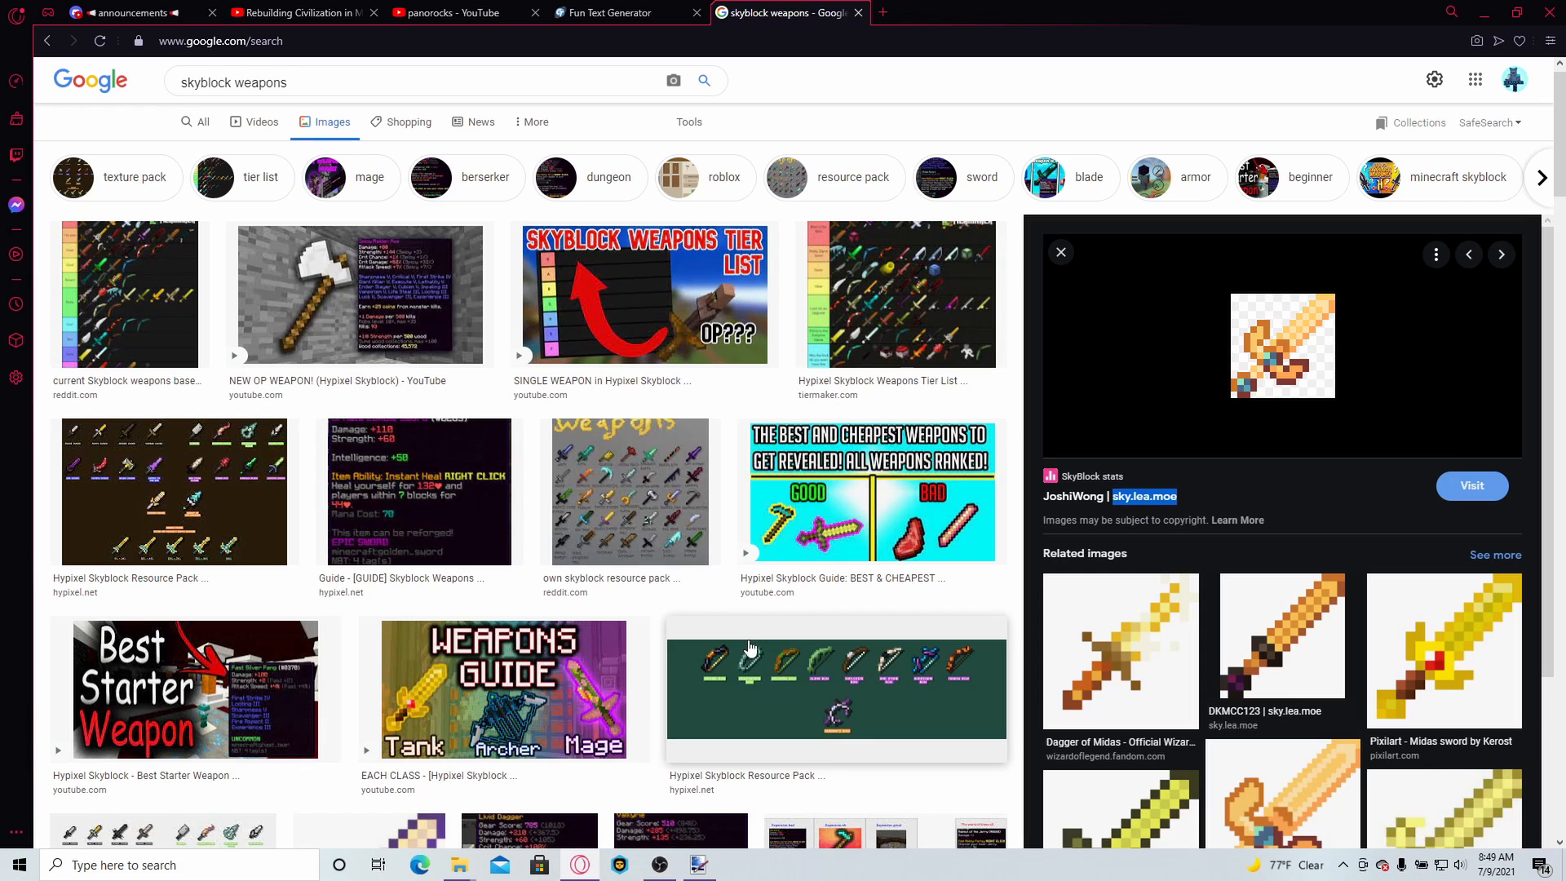
- In paint.net, paste the golden sword onto Layer 4, enlarge it, rotate it about 77°, and place it between the purple sword and the character
left_click(700, 871)
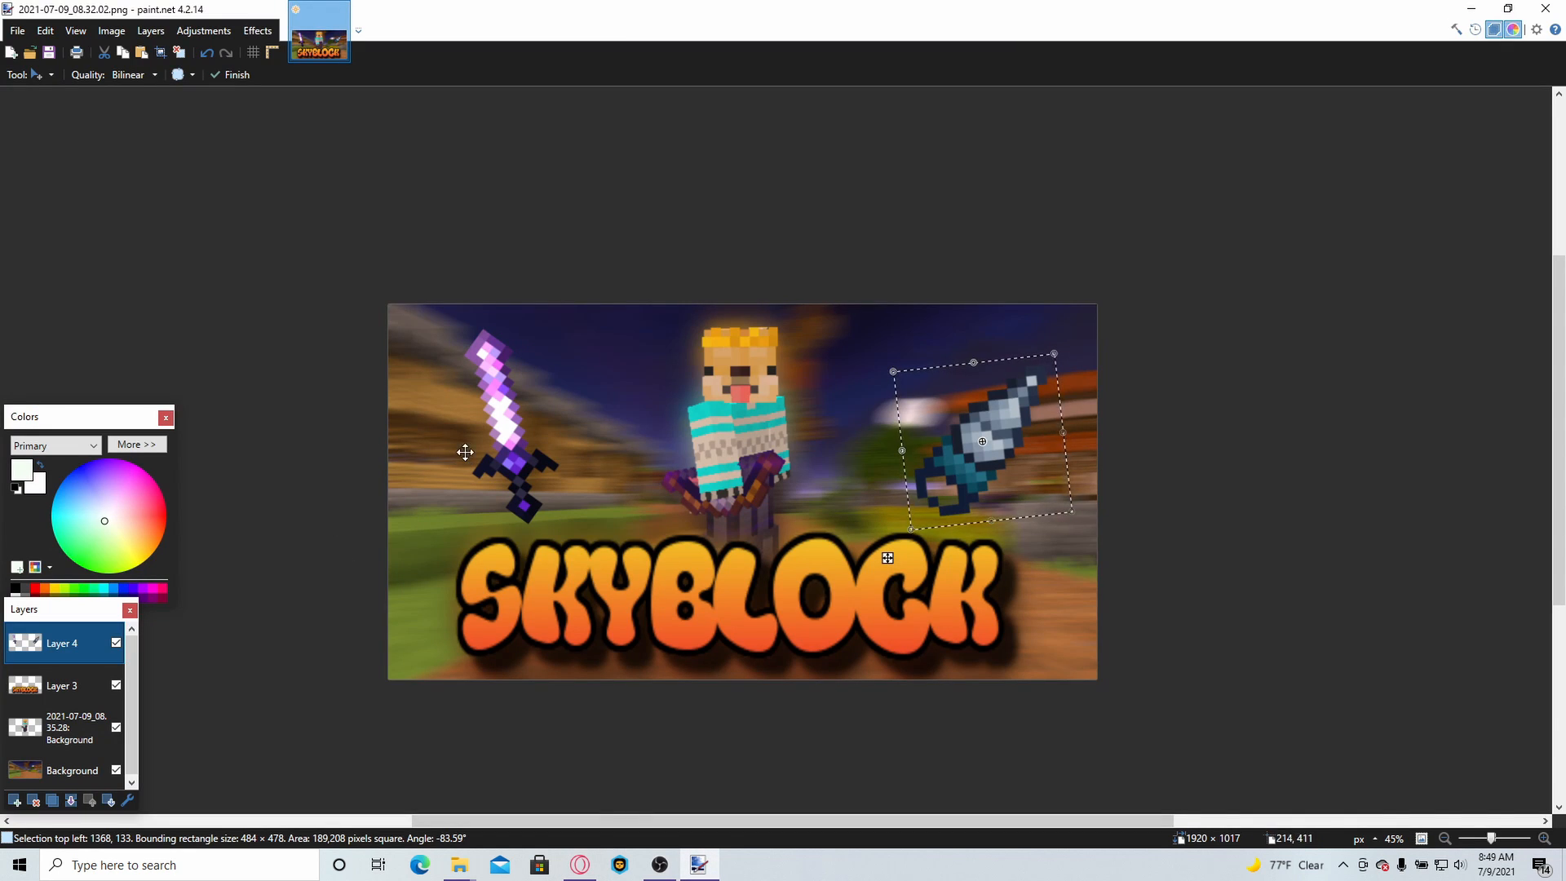
left_click(37, 76)
left_click(34, 95)
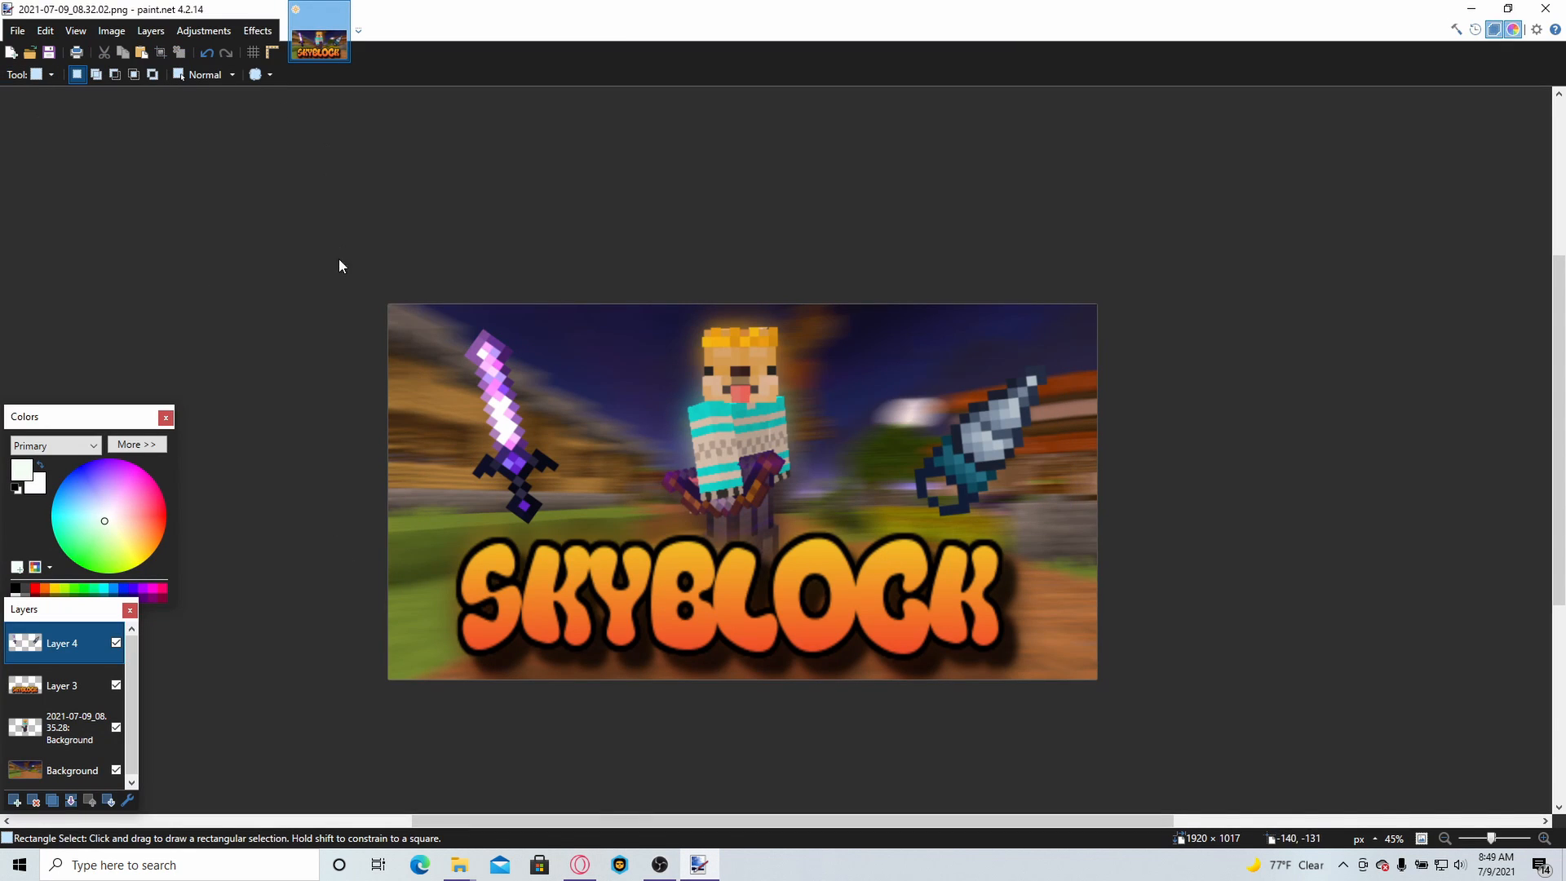
key("ctrl+v")
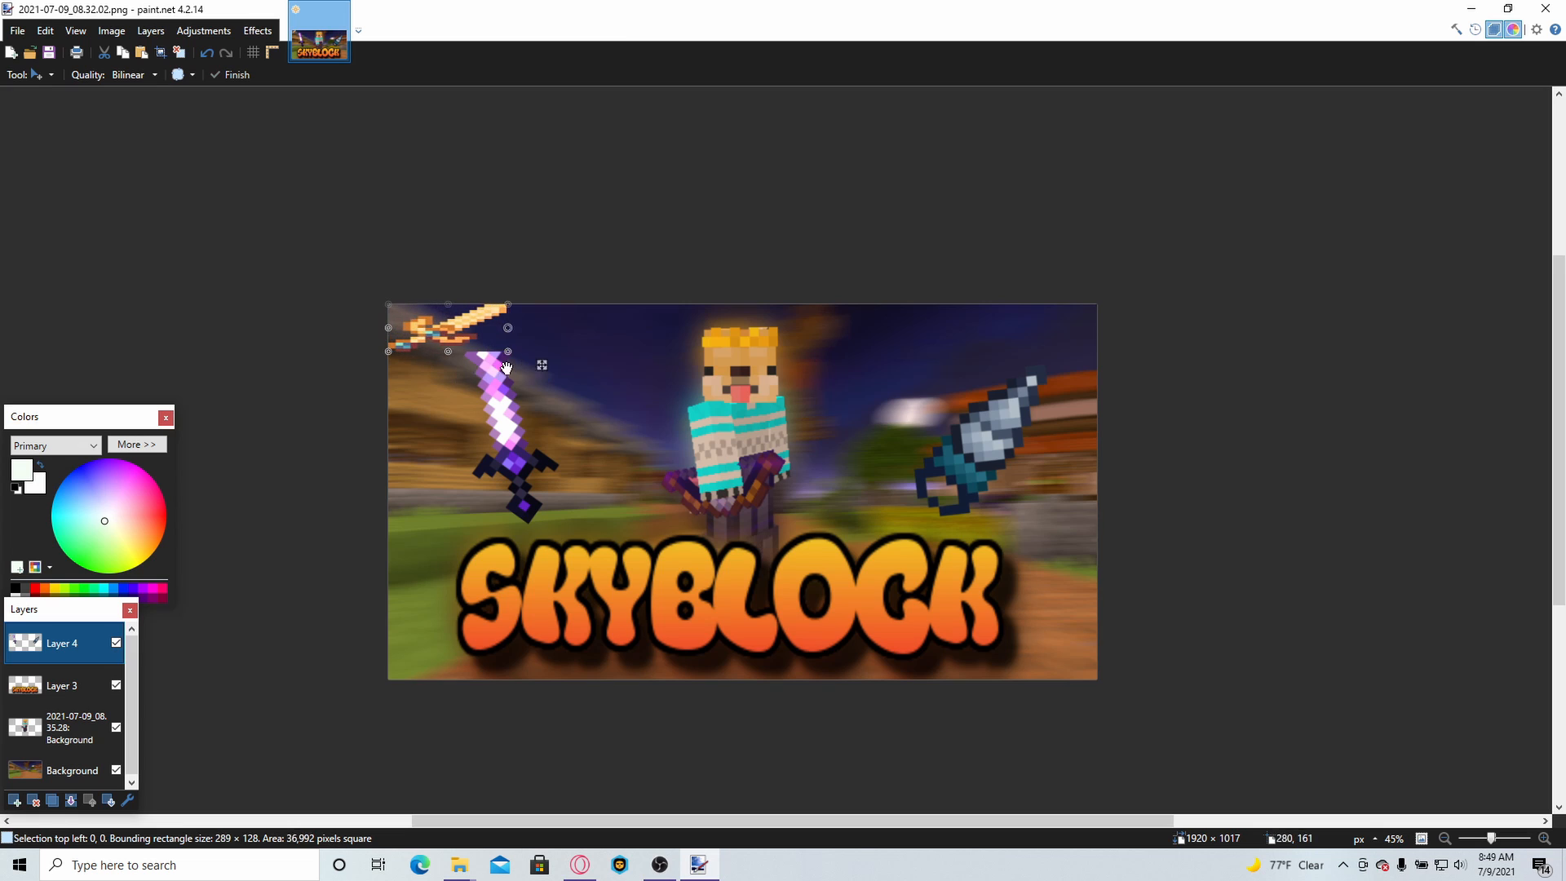
left_click_drag(506, 368, 450, 371)
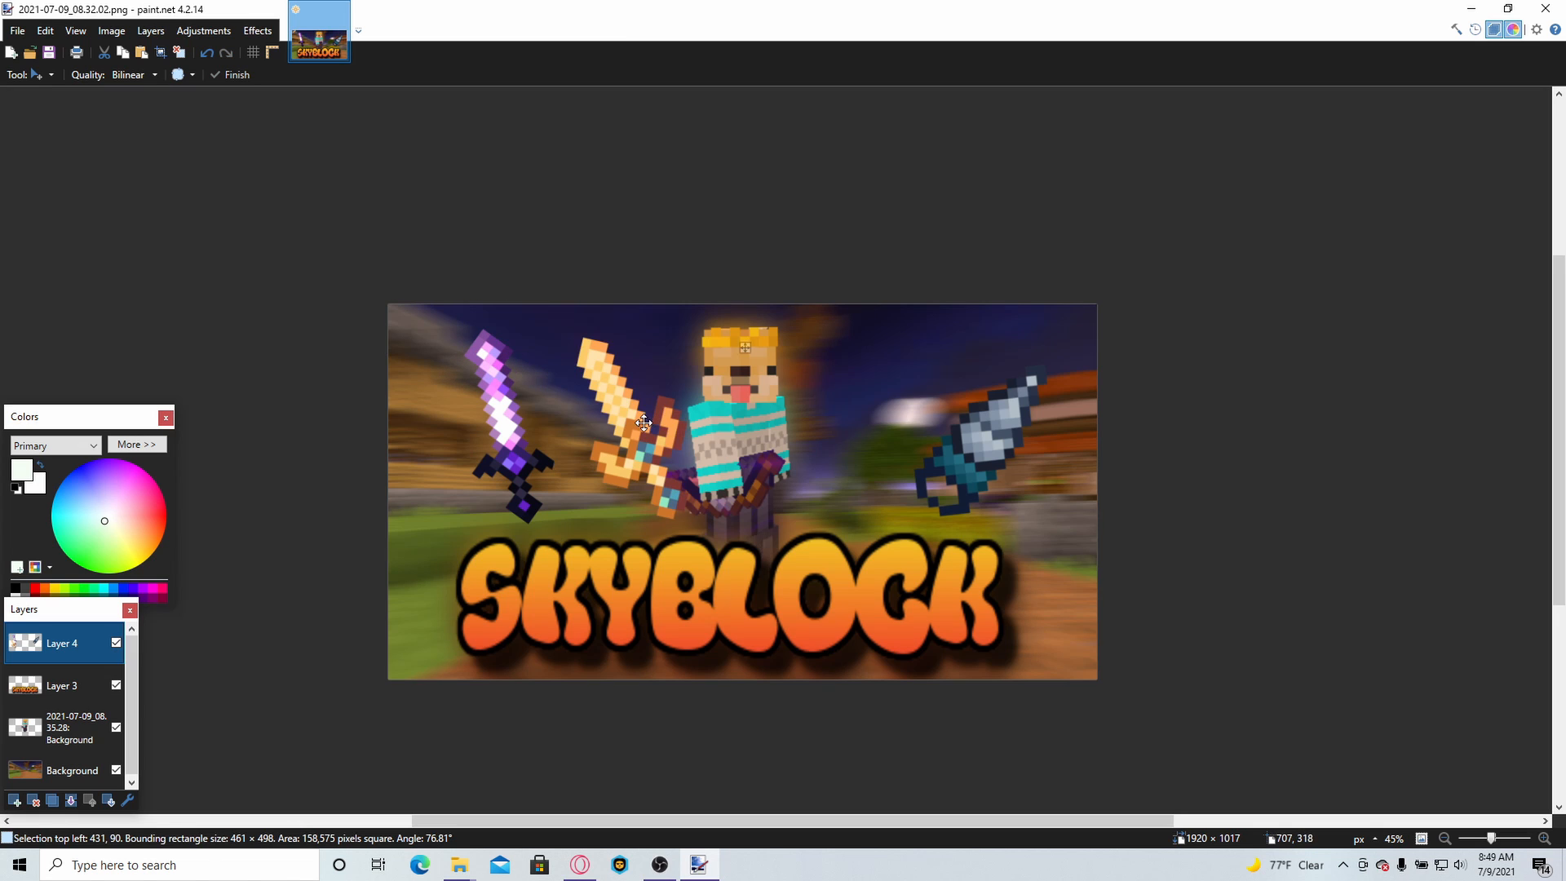
left_click_drag(444, 255, 432, 257)
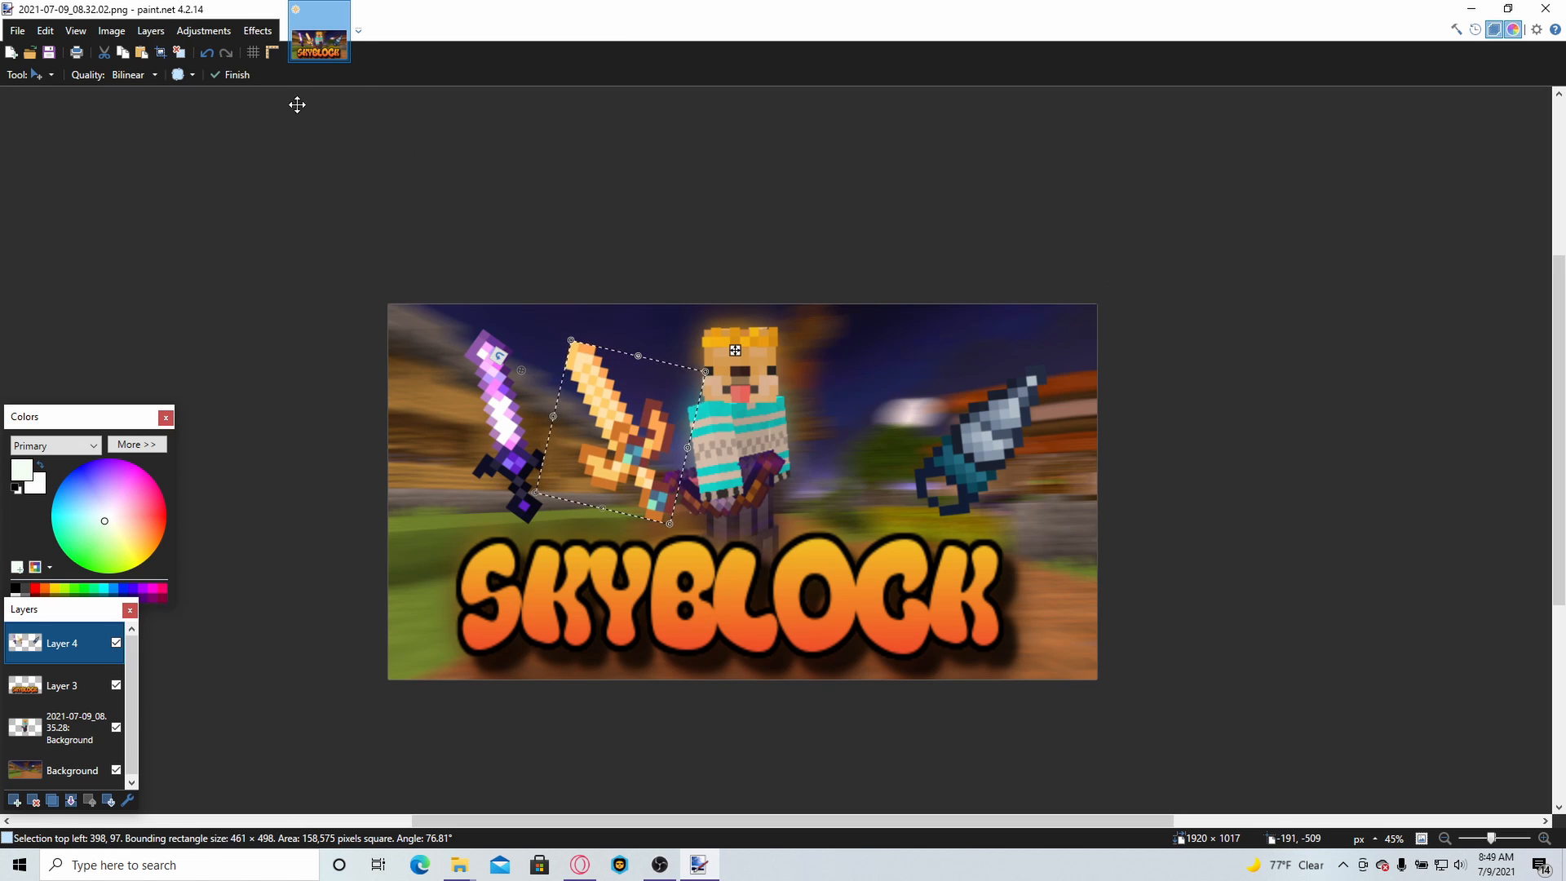
- Cut the placed golden sword, then undo the cut, its transformations and its pasting onto Layer 4
left_click(100, 54)
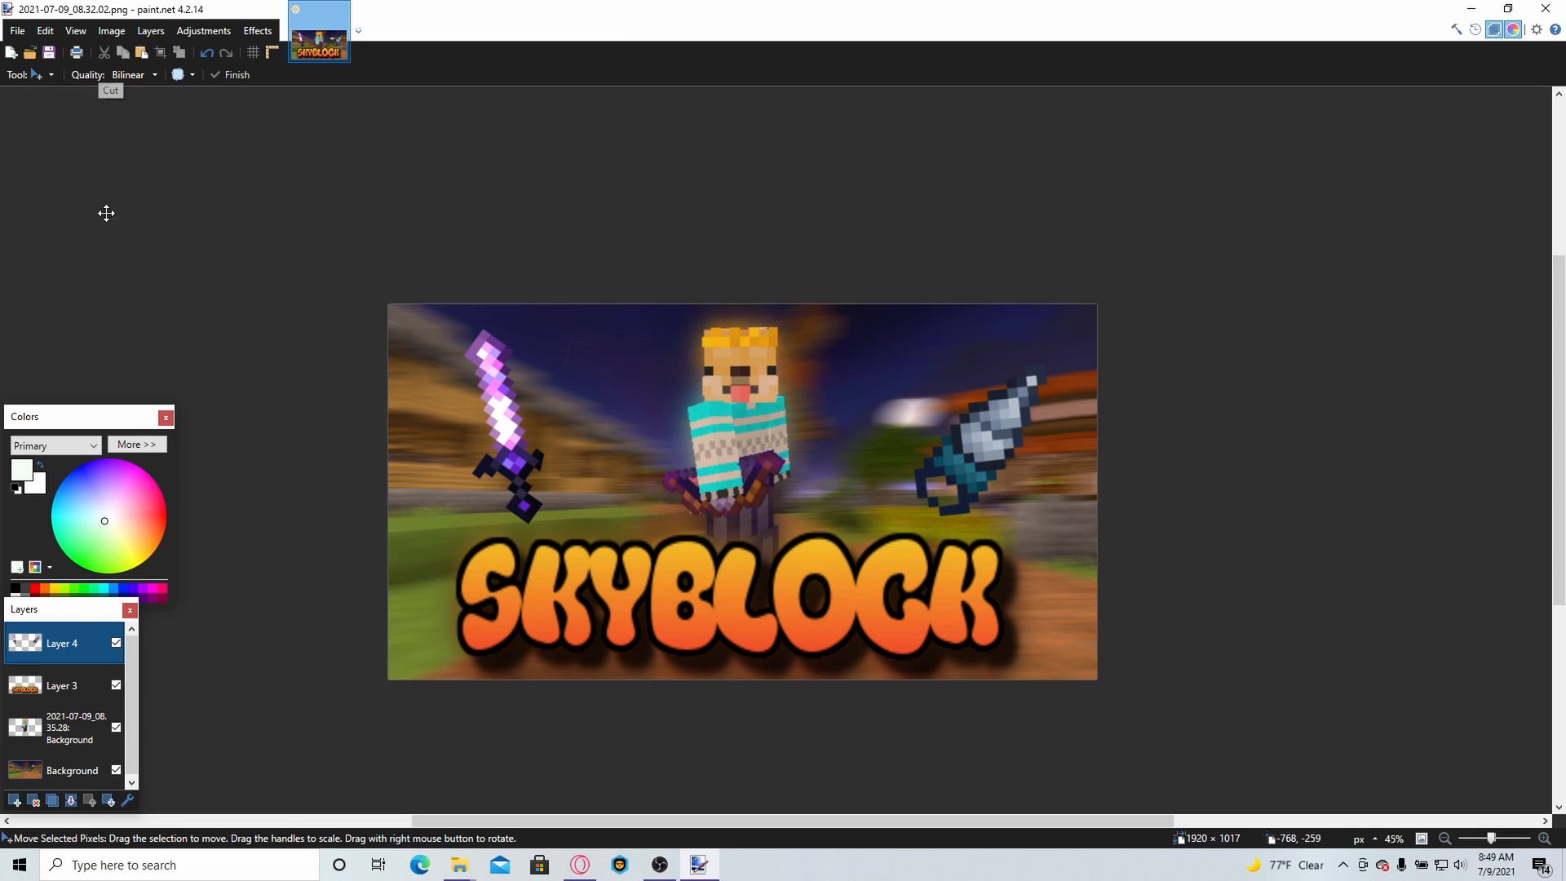
key("ctrl+z")
key("ctrl+z")
key("ctrl+z")
key("ctrl+z")
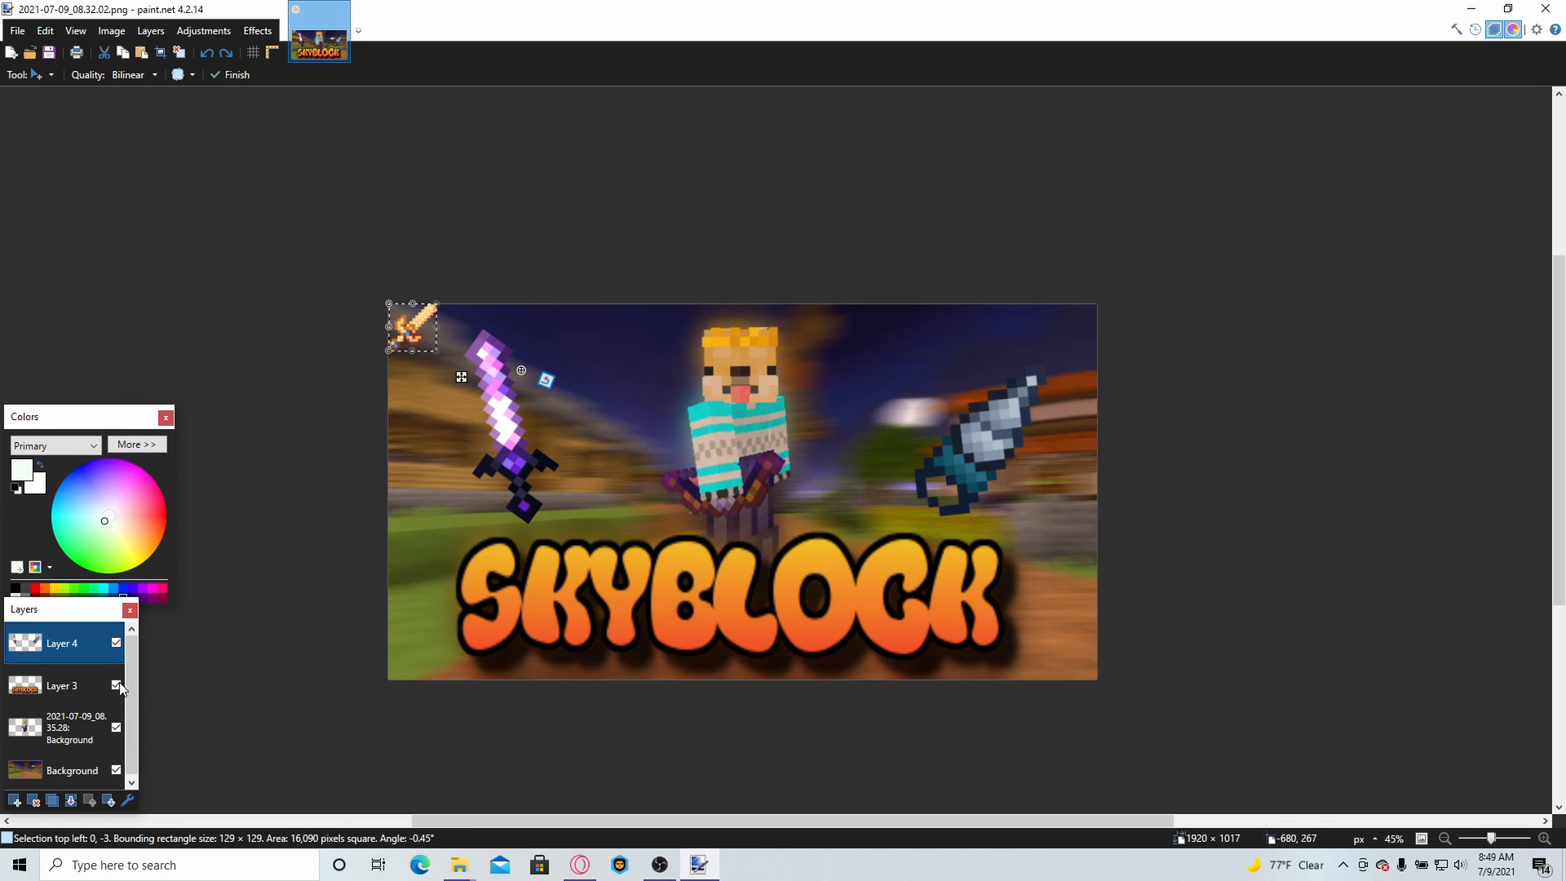
key("ctrl+z")
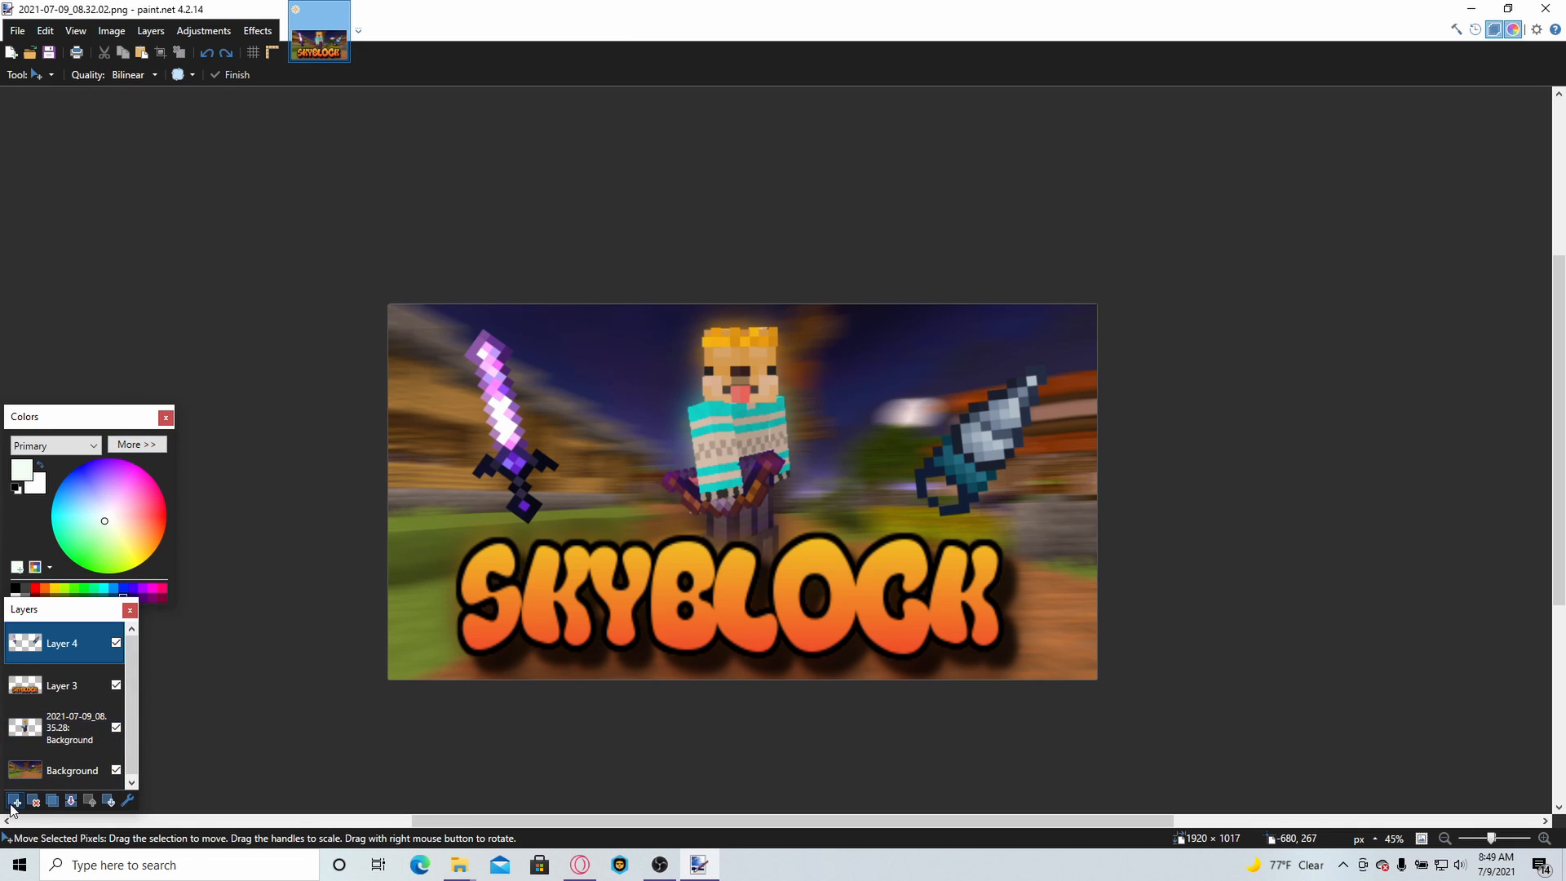
- Paste the golden sword onto a new layer and place it between the purple sword and the character
left_click(14, 802)
key("ctrl+v")
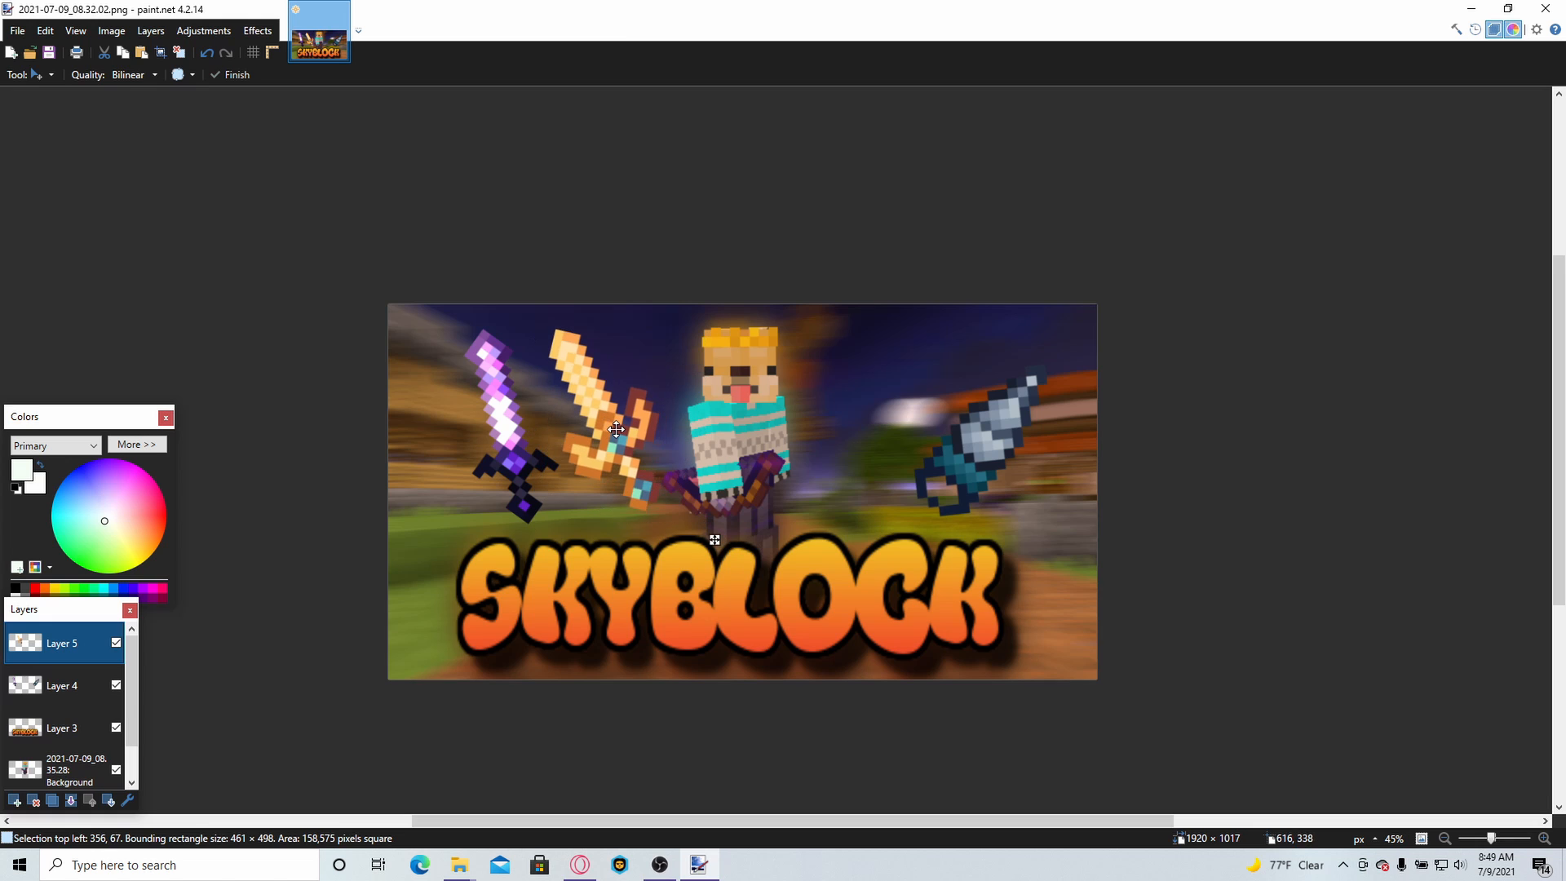
left_click_drag(613, 425, 575, 433)
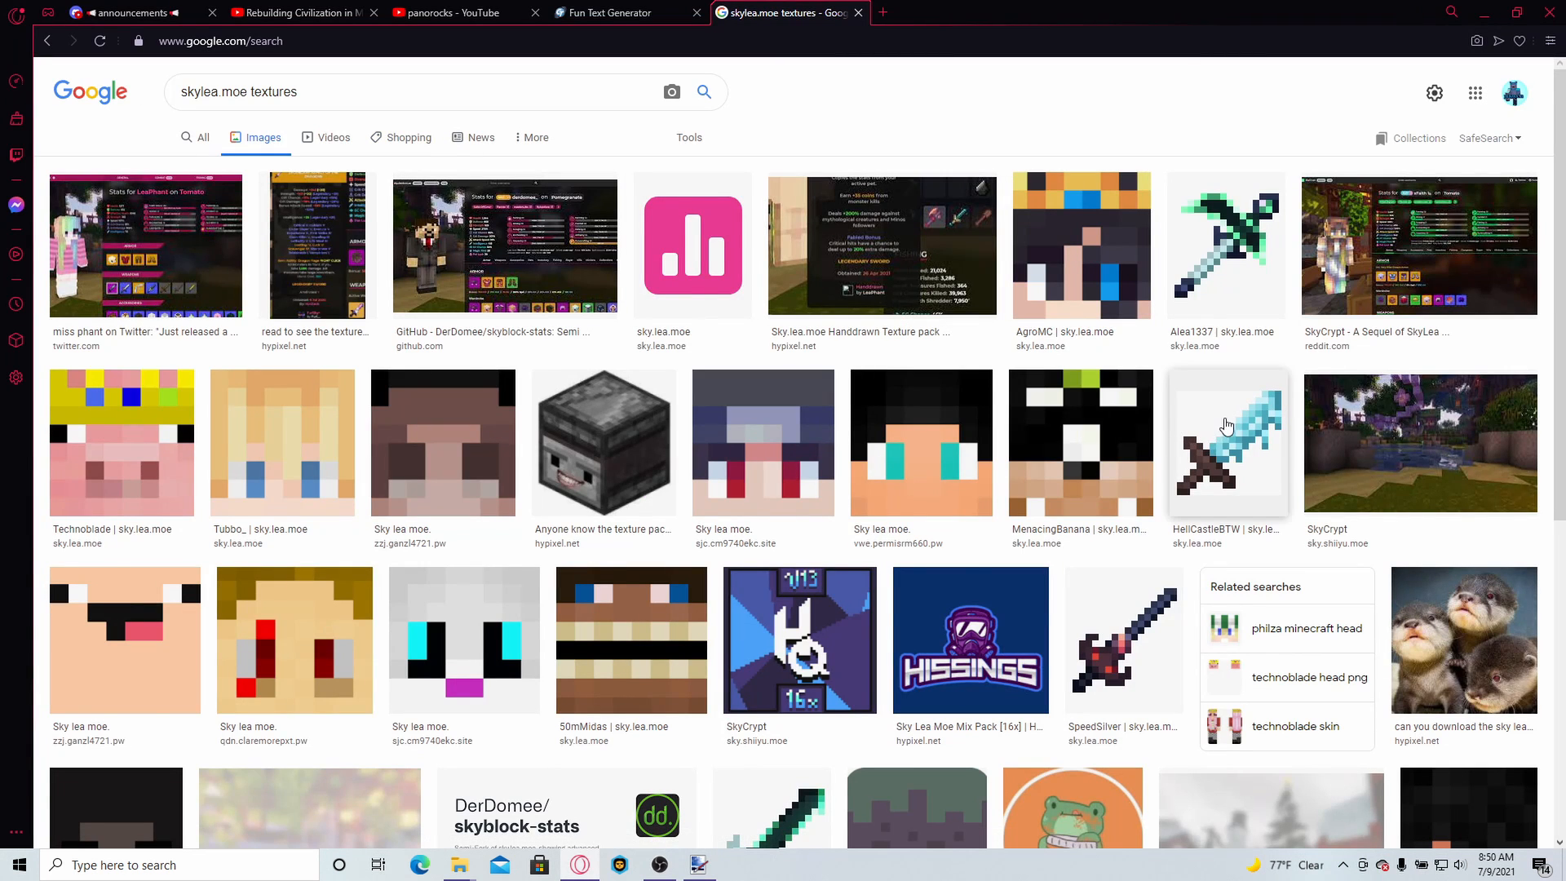
- In the browser's image results, open the light-blue sword with the dark handle and bring up its image options
left_click(1226, 418)
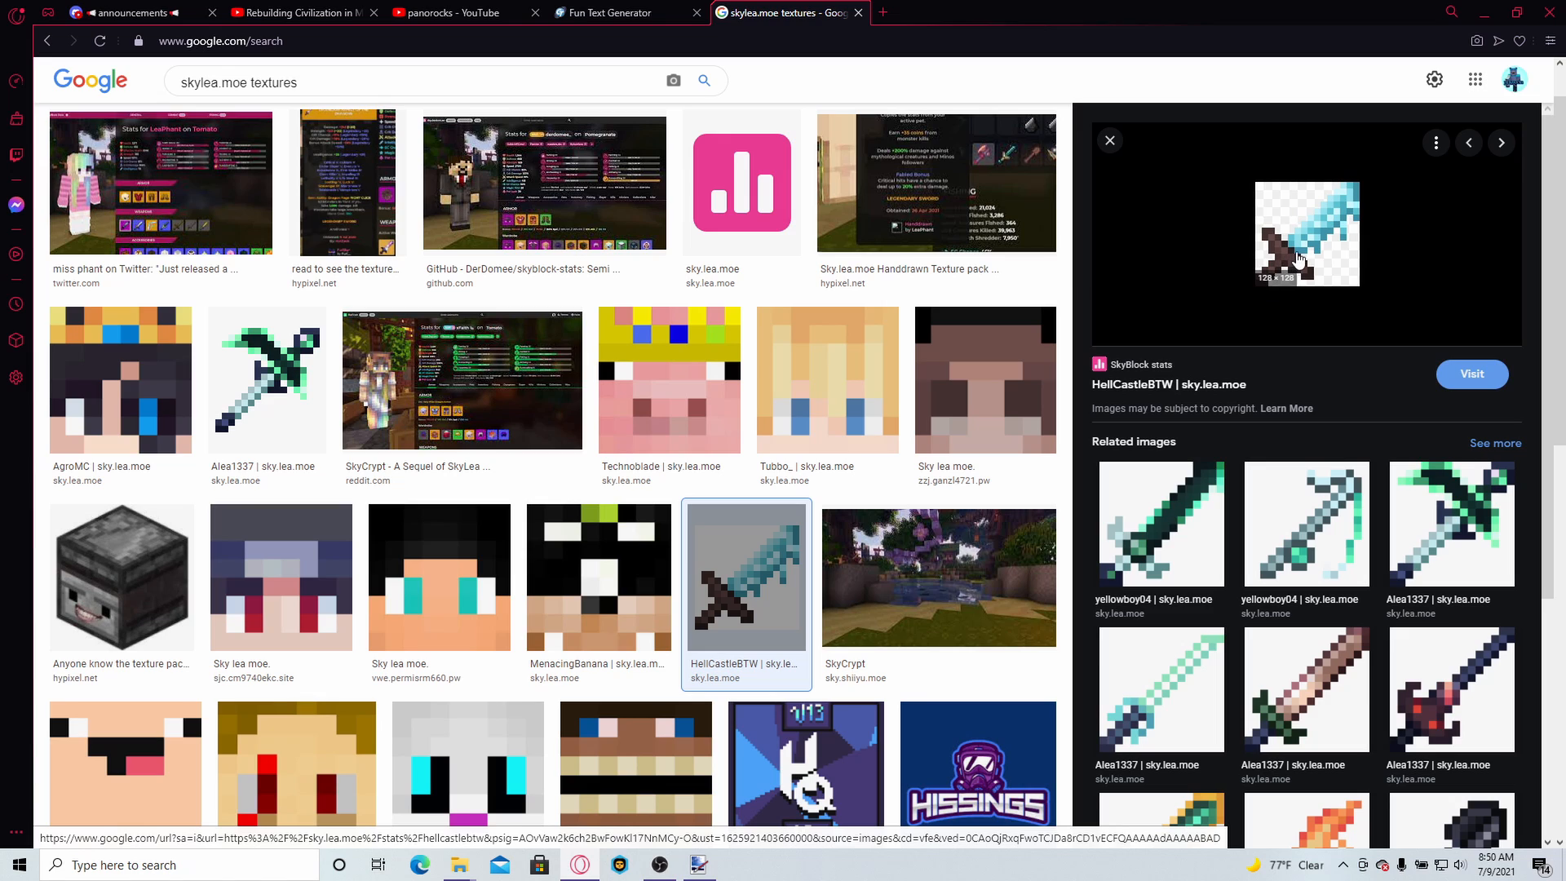
right_click(1284, 237)
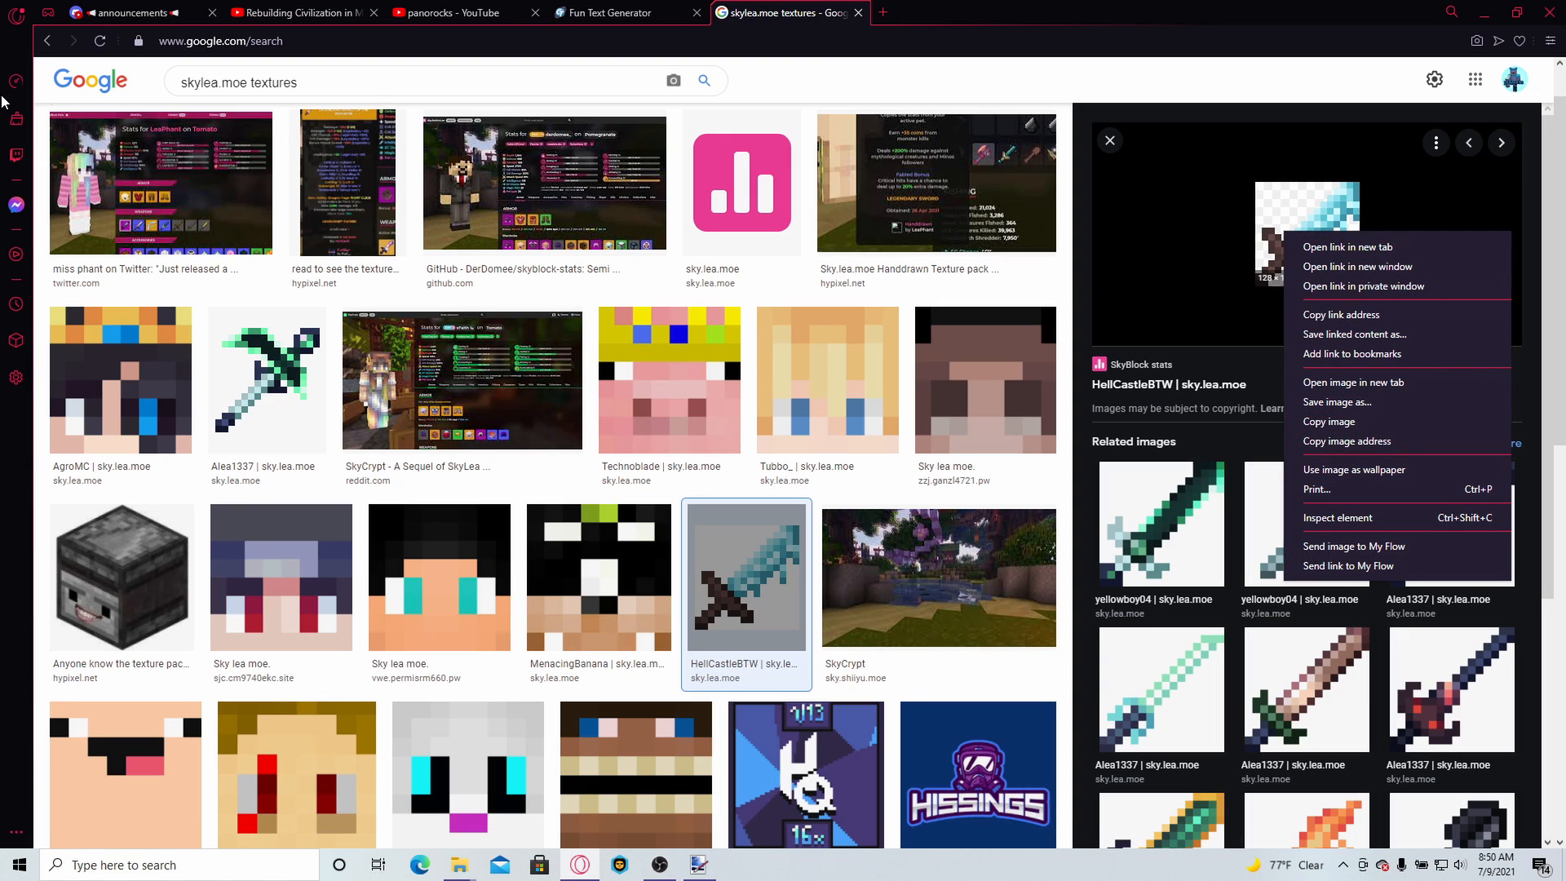
- View the channel's banner and video thumbnails on YouTube, and return to the sword image results
left_click(438, 6)
scroll(514, 457, "up", 5)
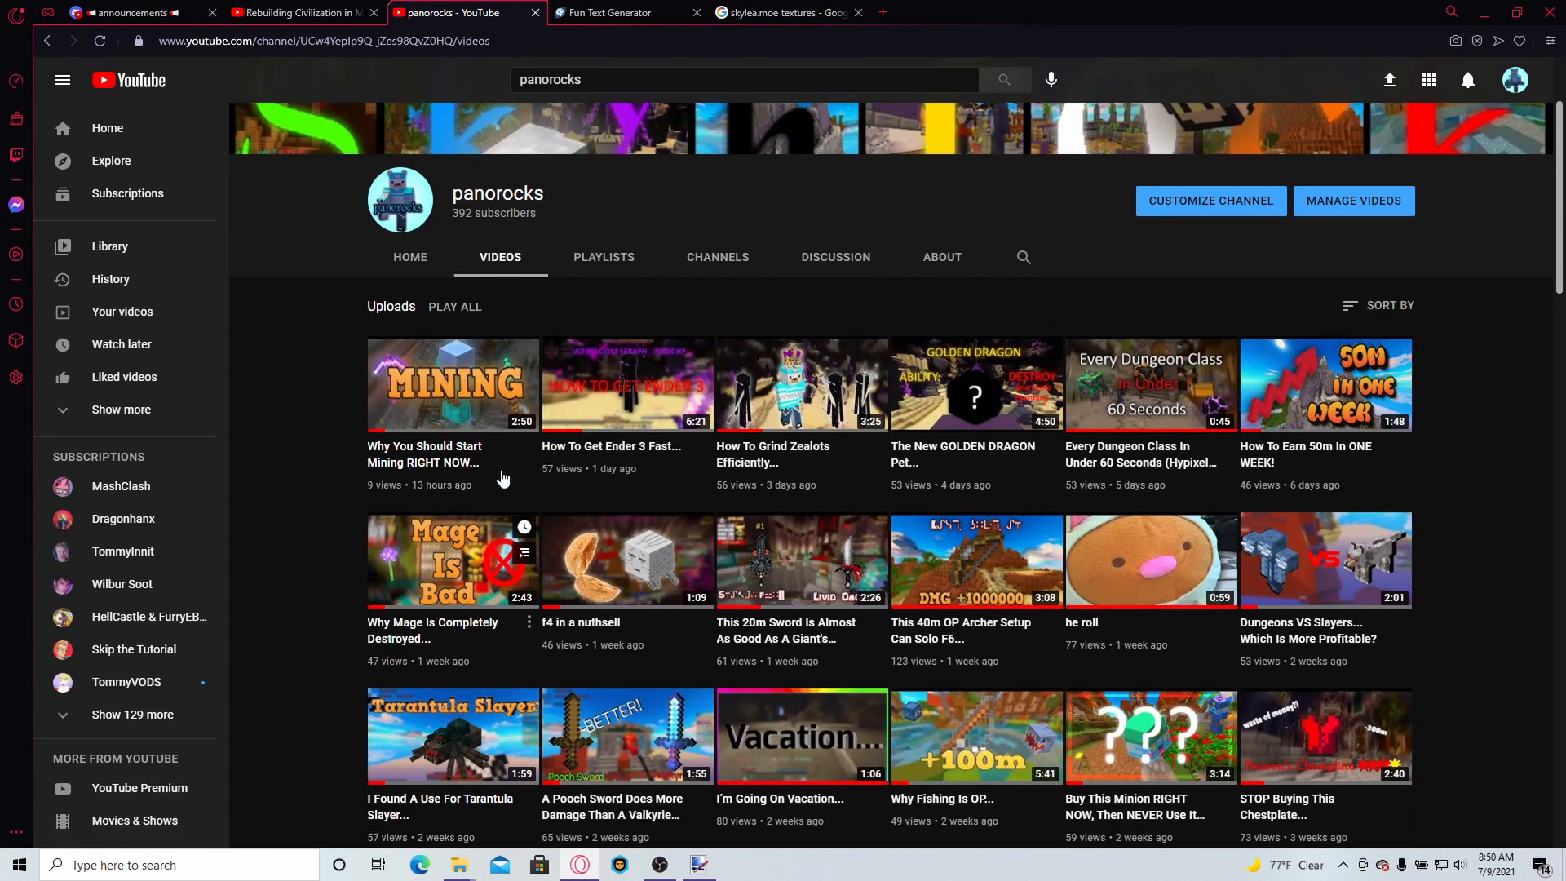
scroll(503, 479, "up", 2)
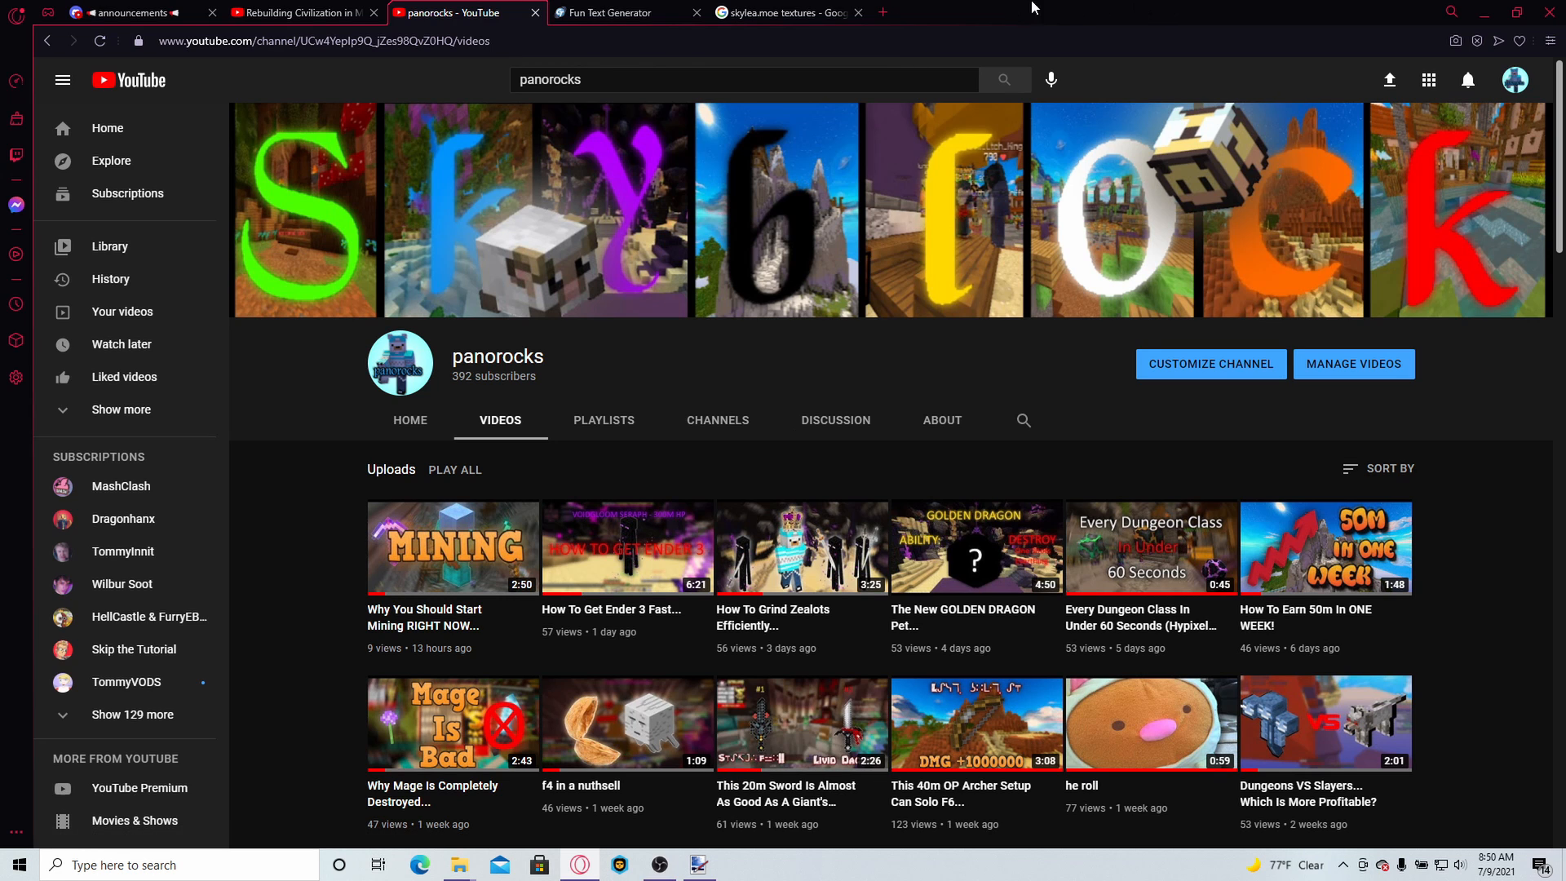
left_click(758, 13)
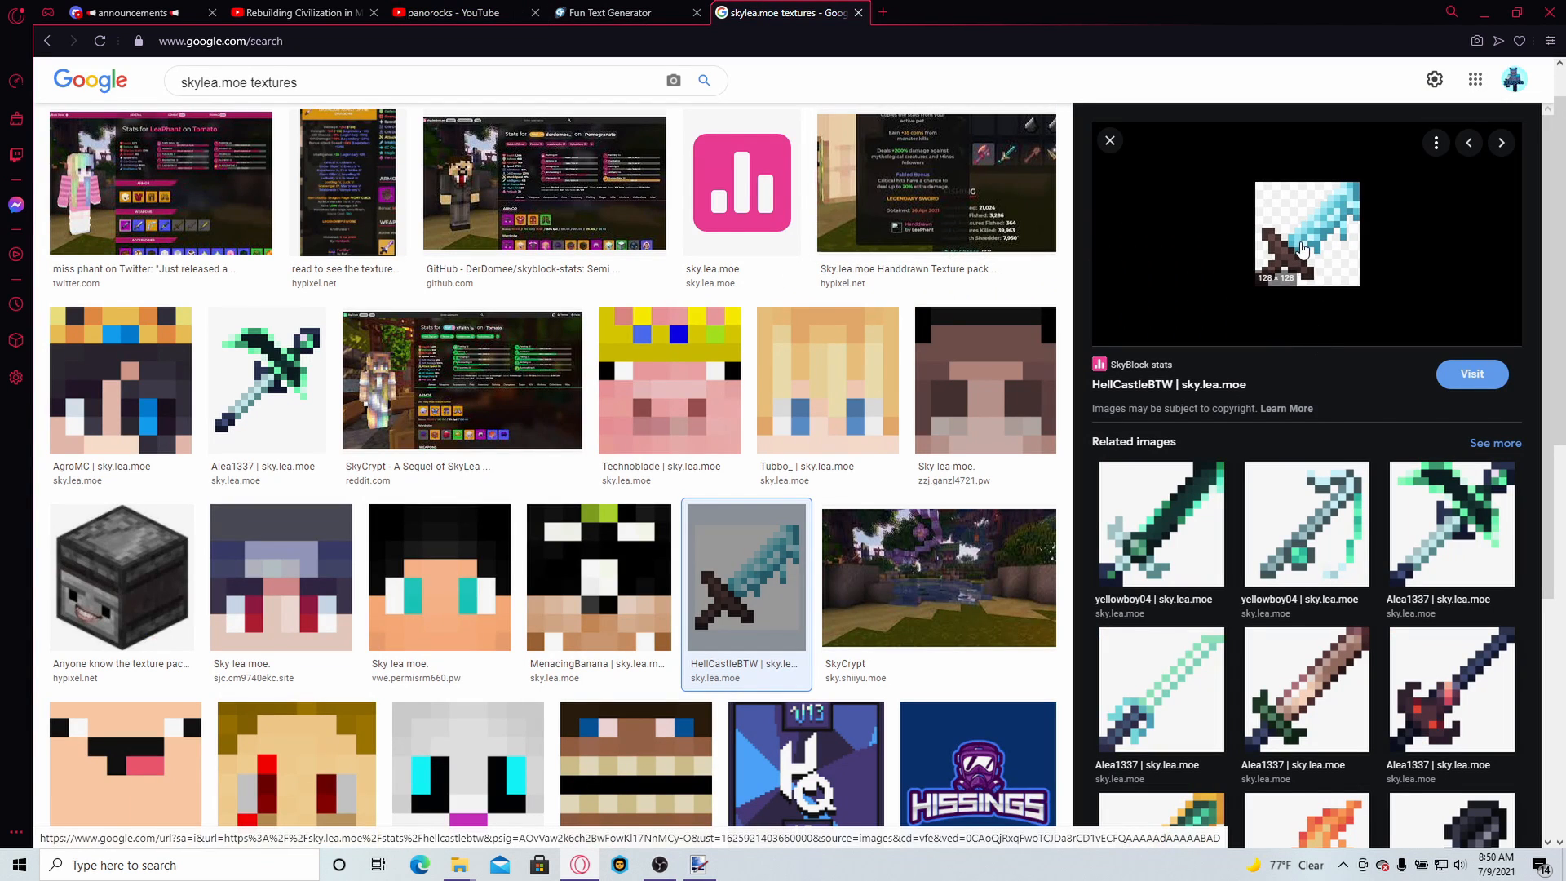
- Copy the image of the light-blue sword from its preview and return to paint.net
scroll(1303, 247, "down", 4)
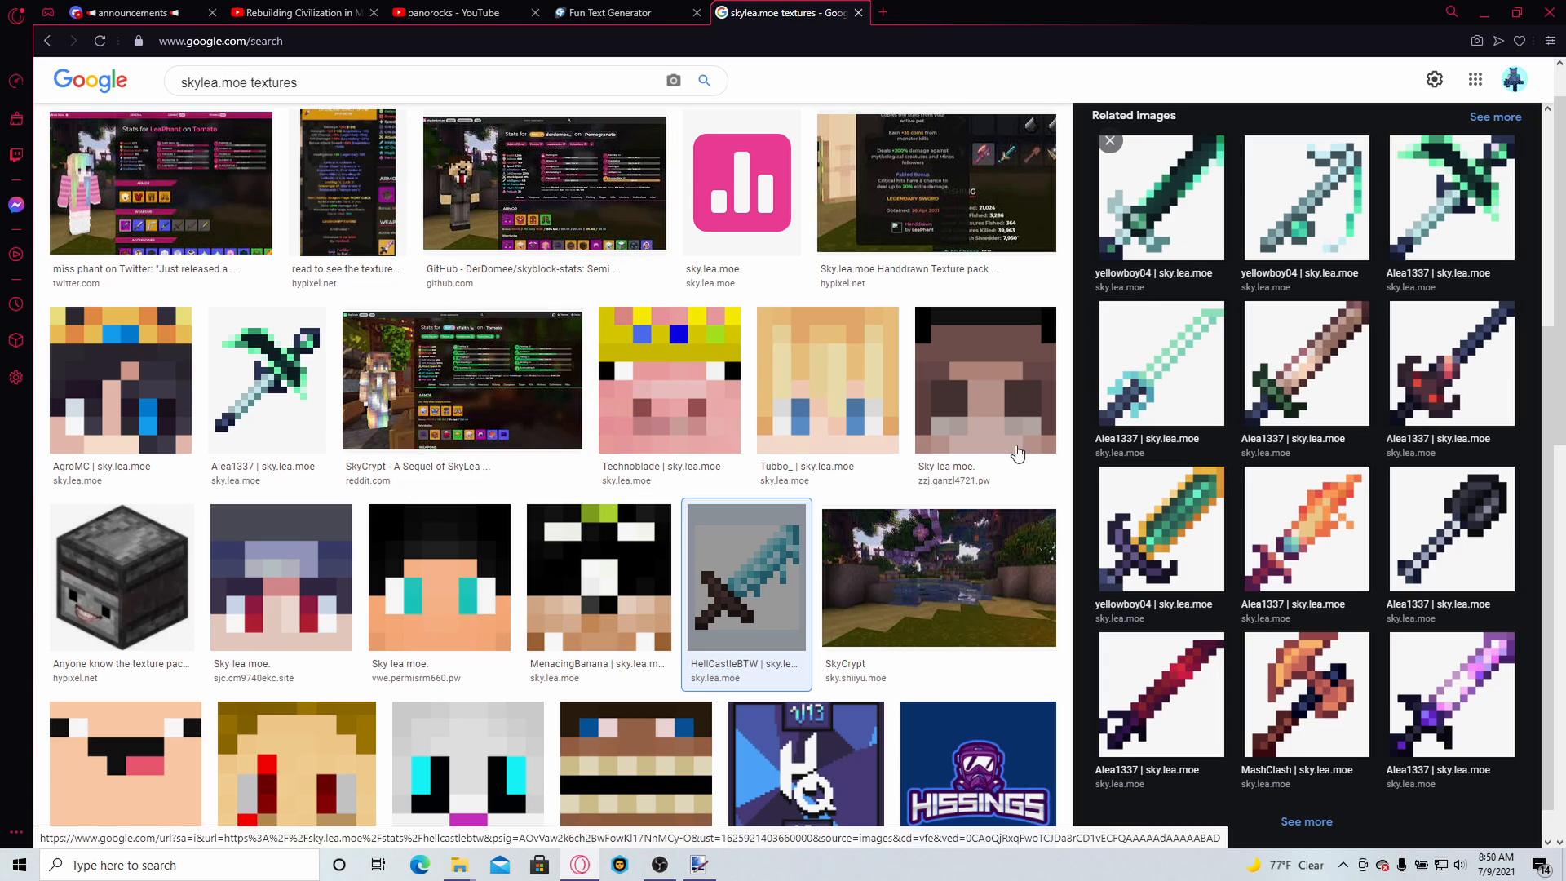
scroll(1414, 563, "up", 3)
scroll(1415, 539, "down", 3)
scroll(1351, 563, "up", 5)
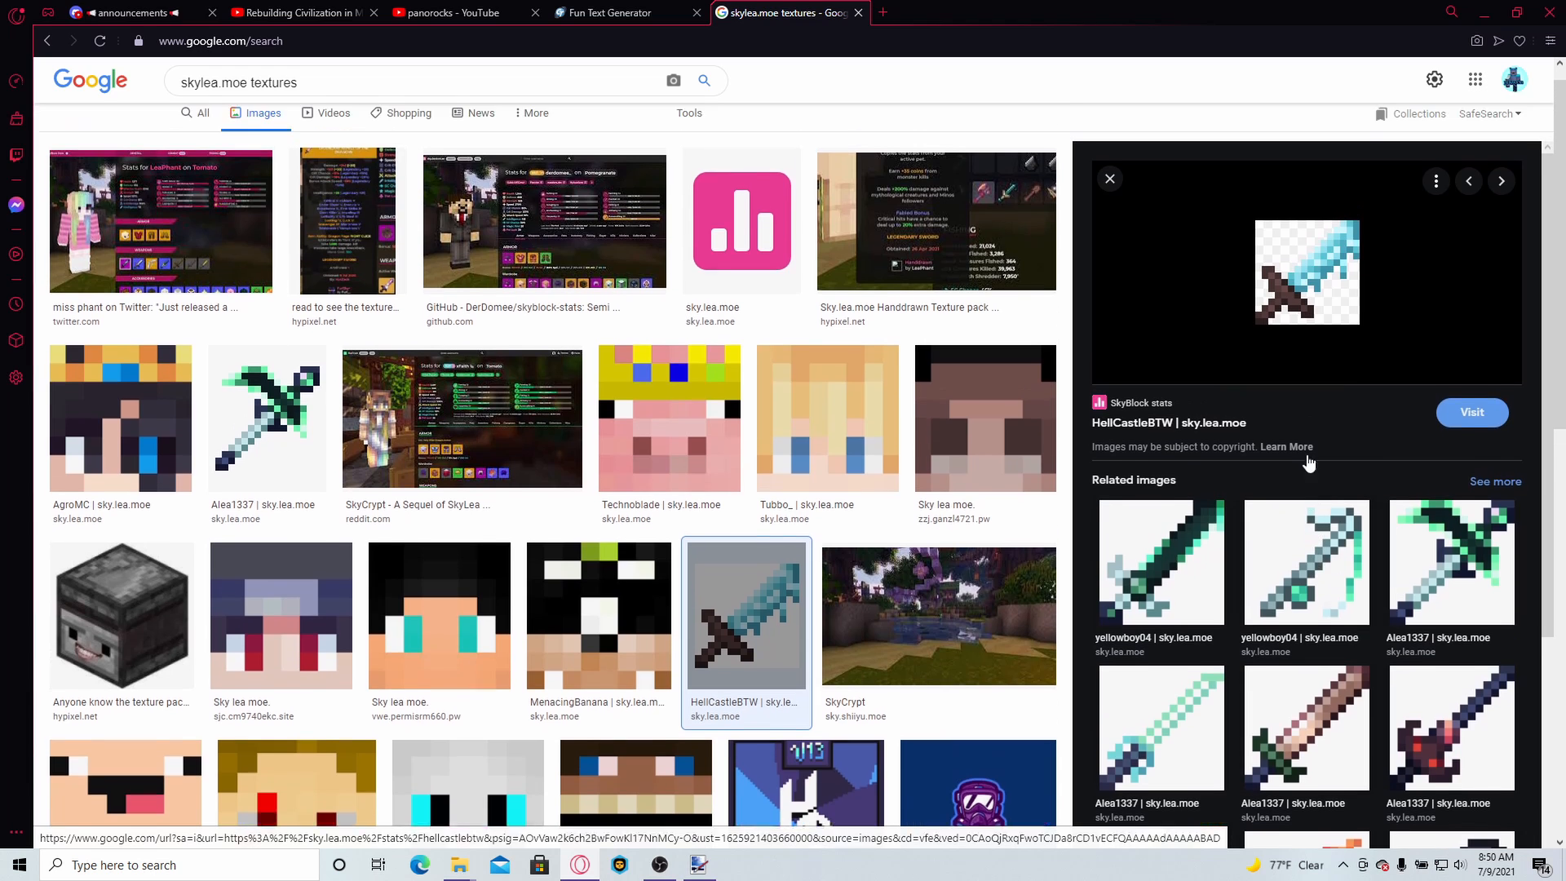
right_click(1289, 324)
left_click(1334, 499)
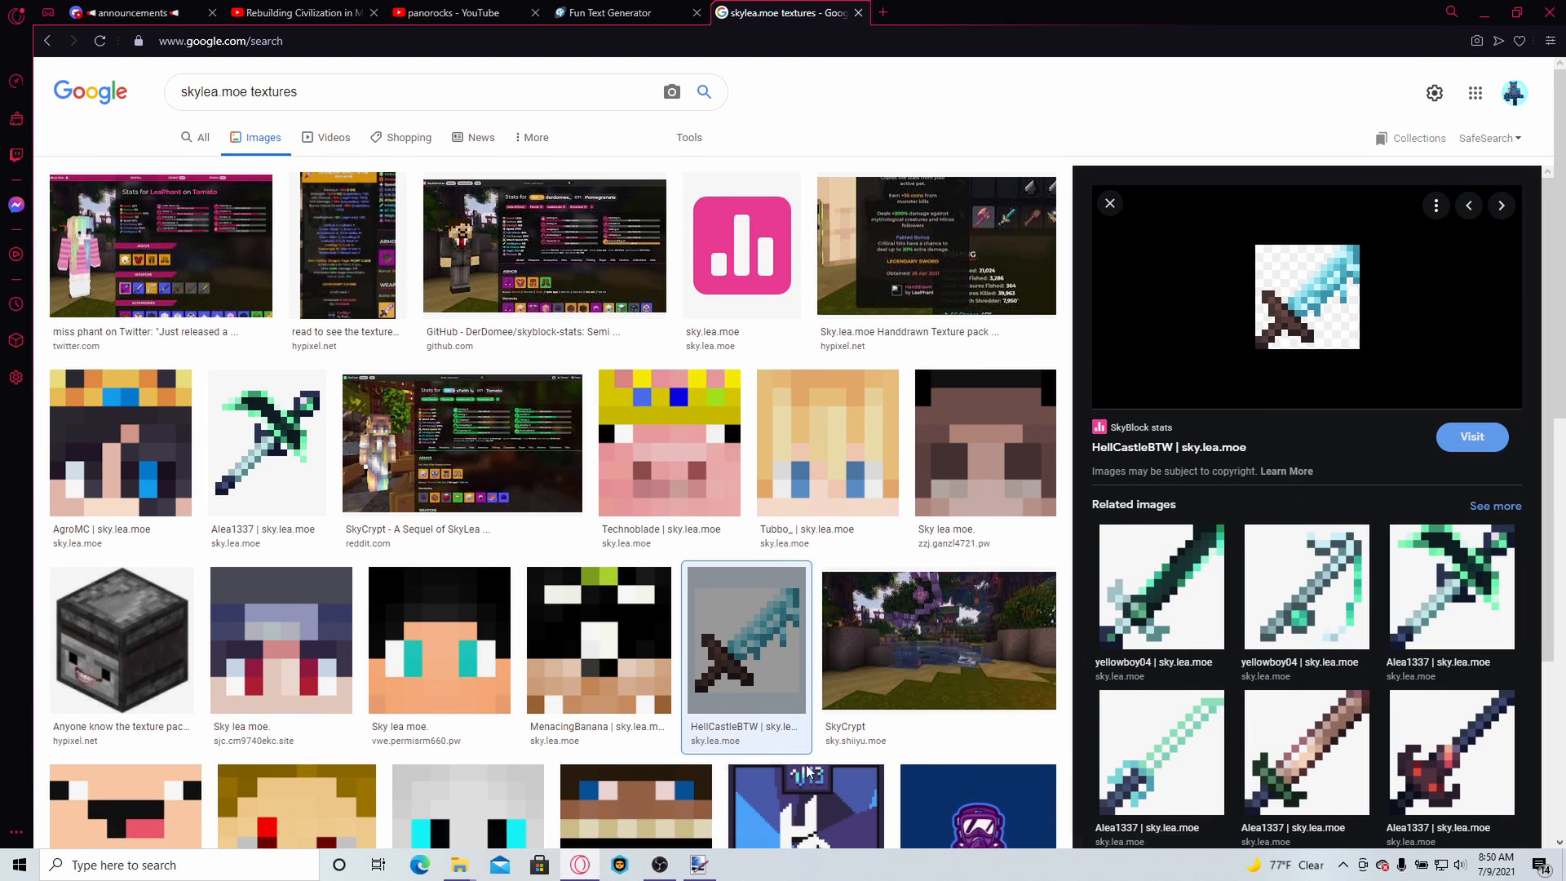
left_click(698, 863)
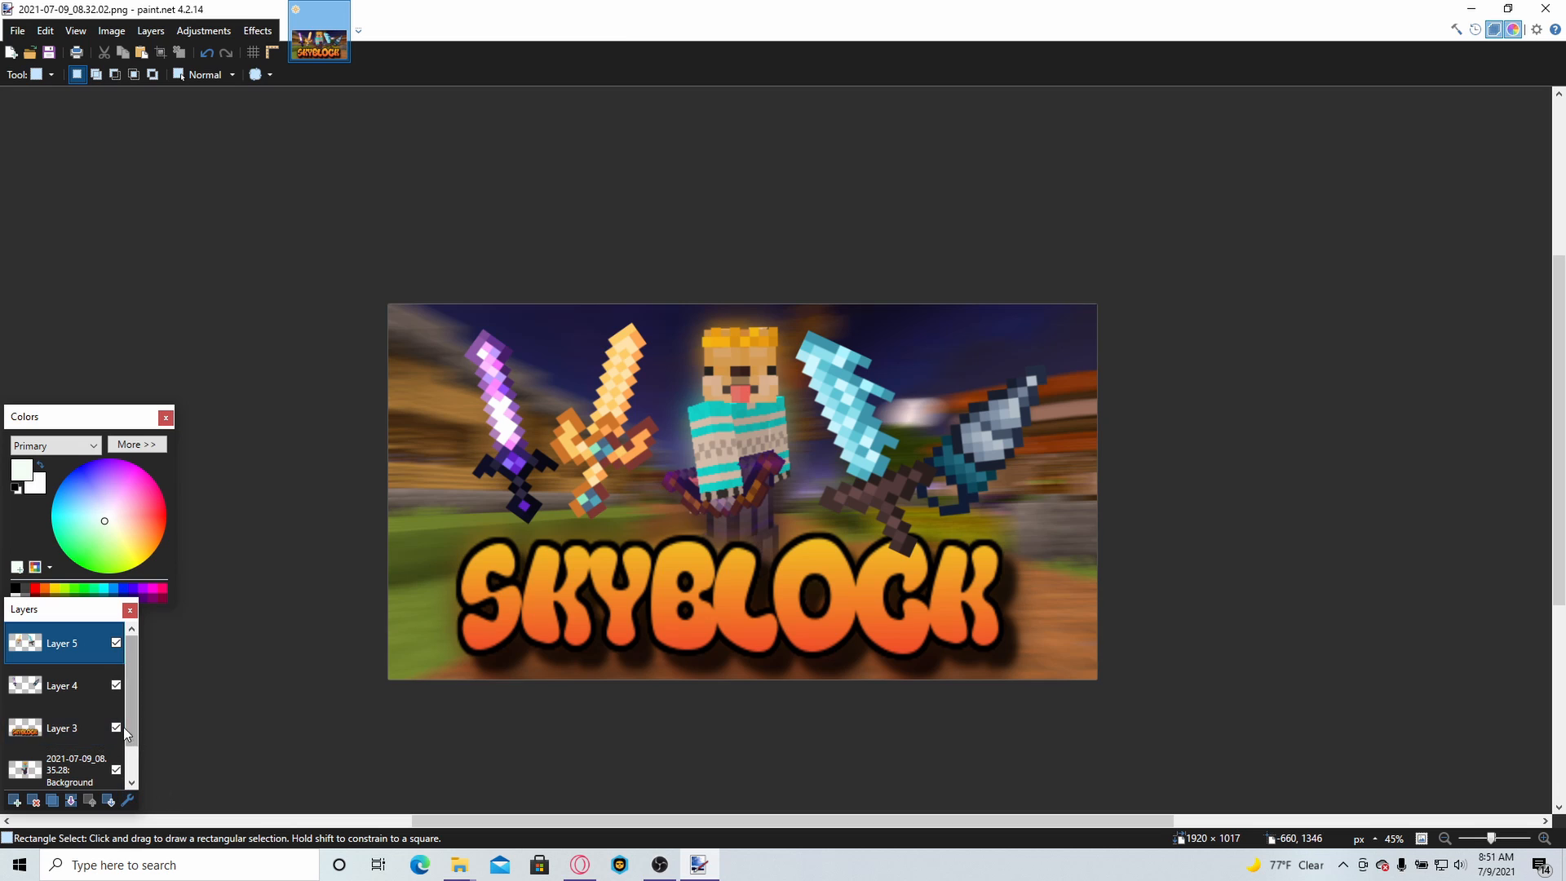
- Merge Layer 5 down into Layer 4 and duplicate the merged weapons layer
left_click(68, 801)
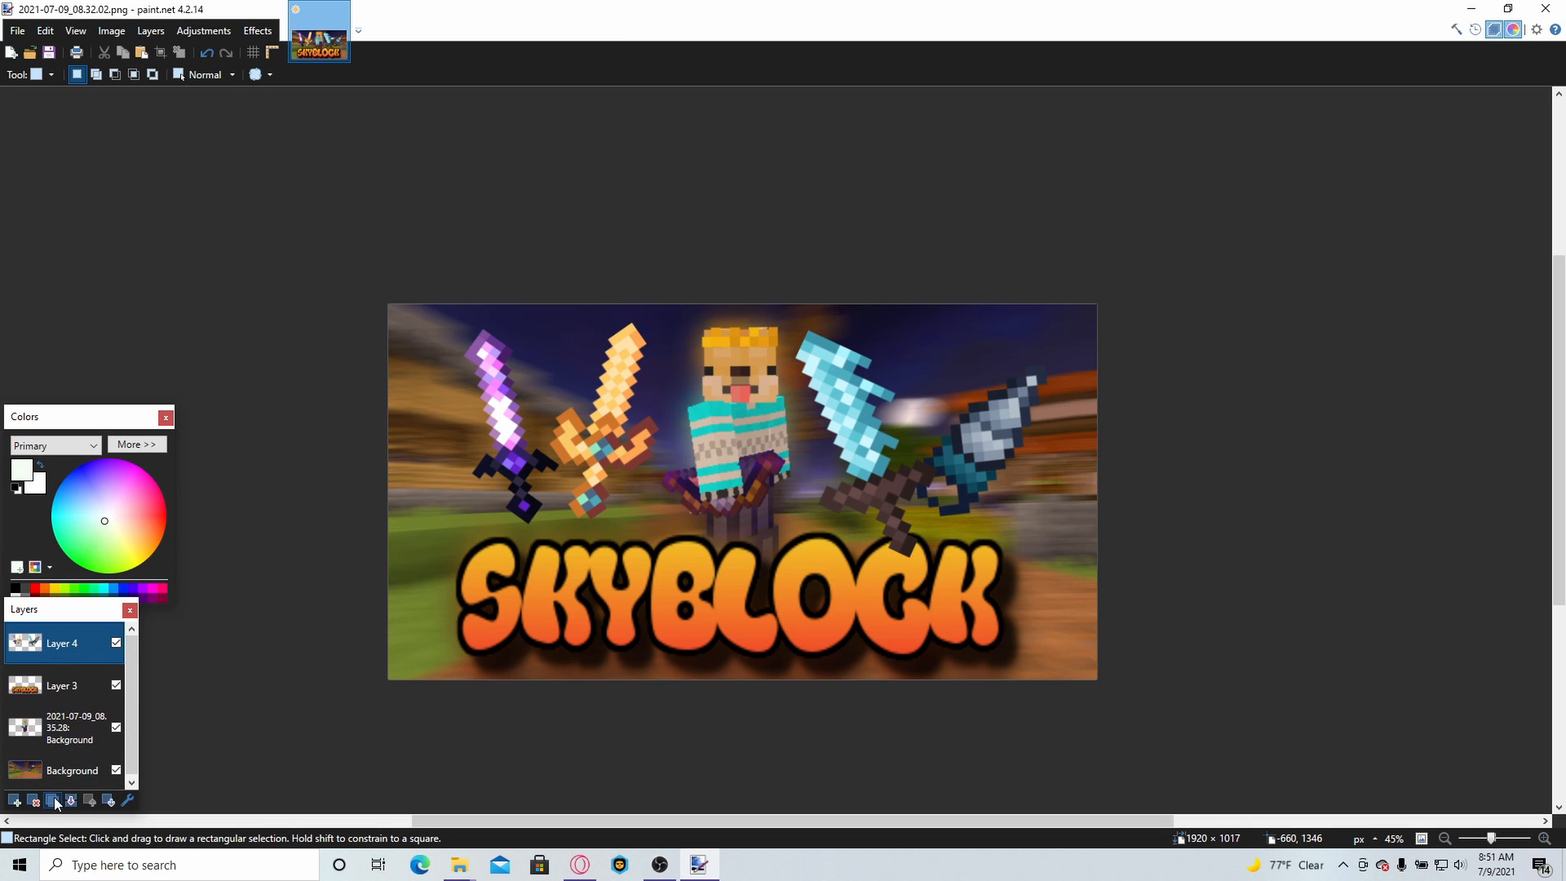
left_click(54, 801)
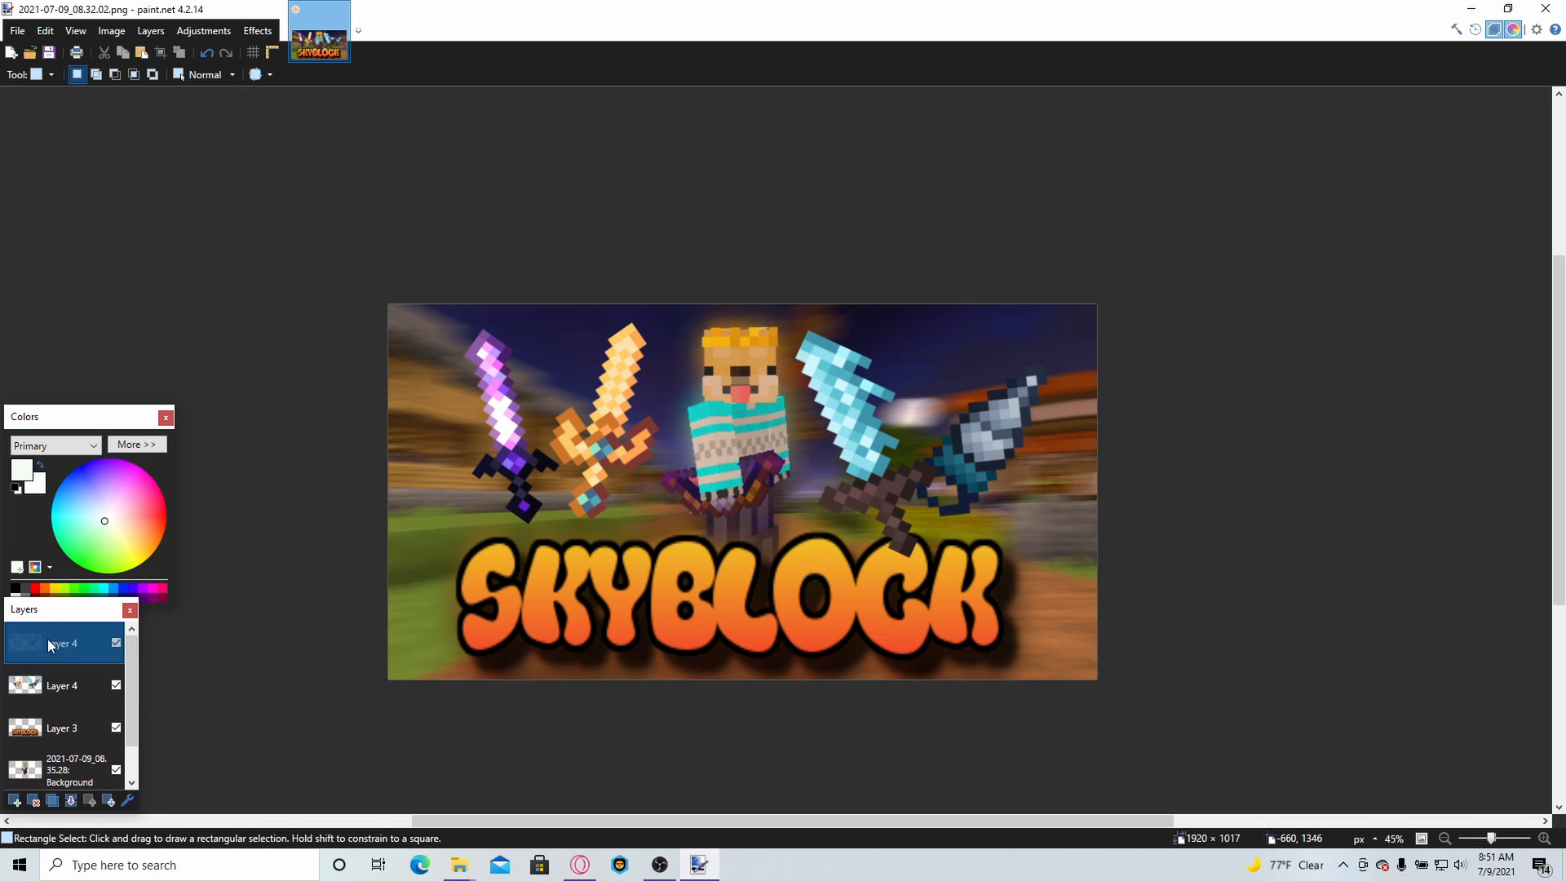
- Apply a Gaussian Blur with a radius of 74 to the lower Layer 4 to make a glow behind the weapons
left_click(251, 33)
mouse_move(274, 110)
left_click(489, 115)
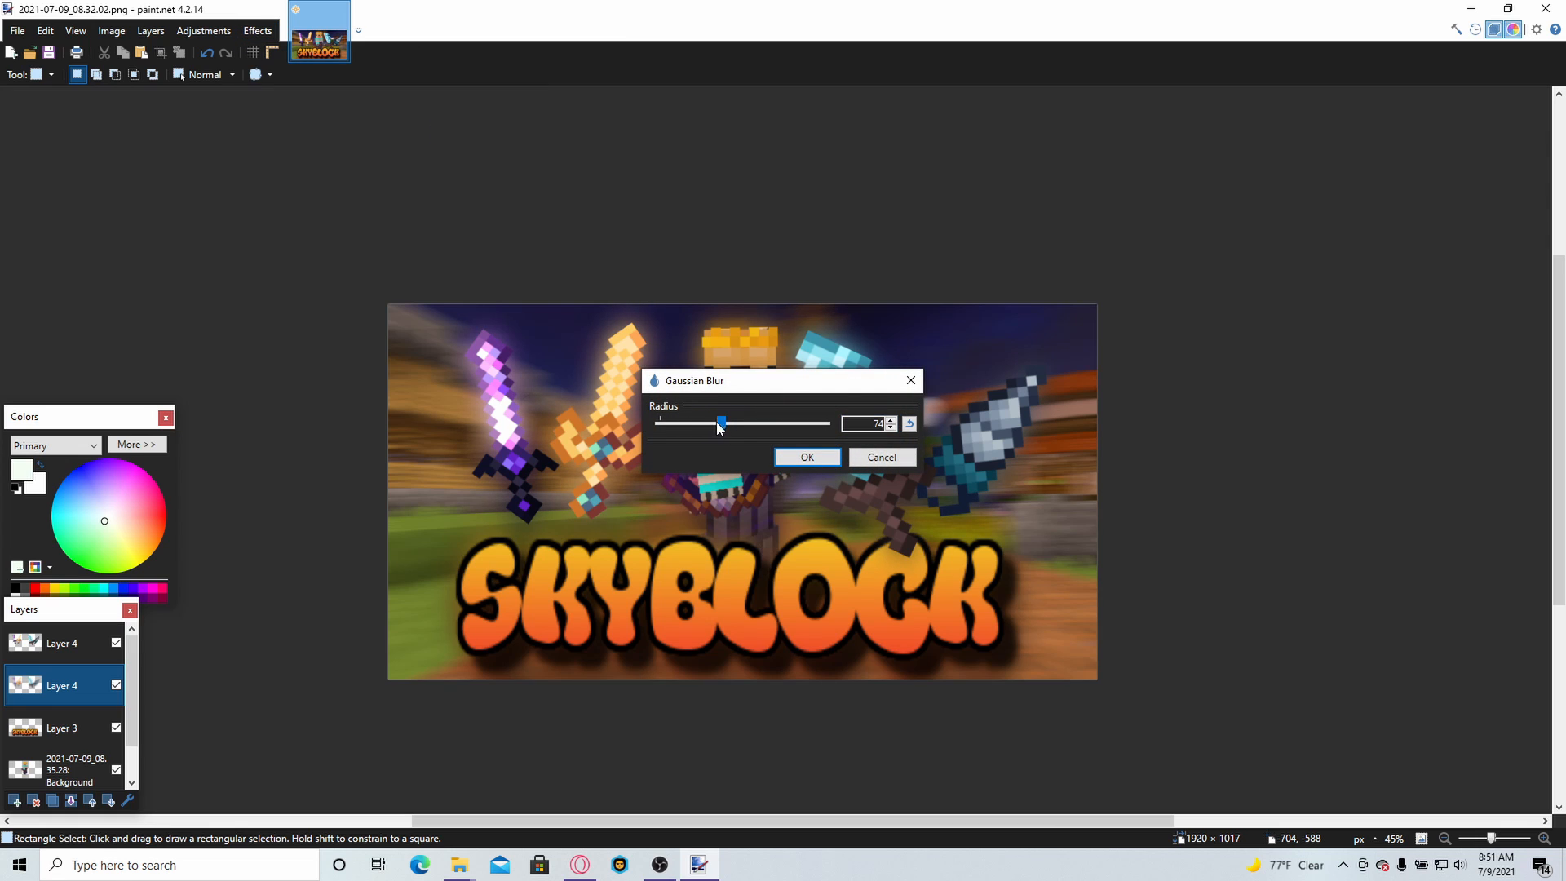
left_click(807, 457)
- Adjust the blurred lower Layer 4 with Hue / Saturation, setting saturation to 120 and lightness to 27
left_click(204, 31)
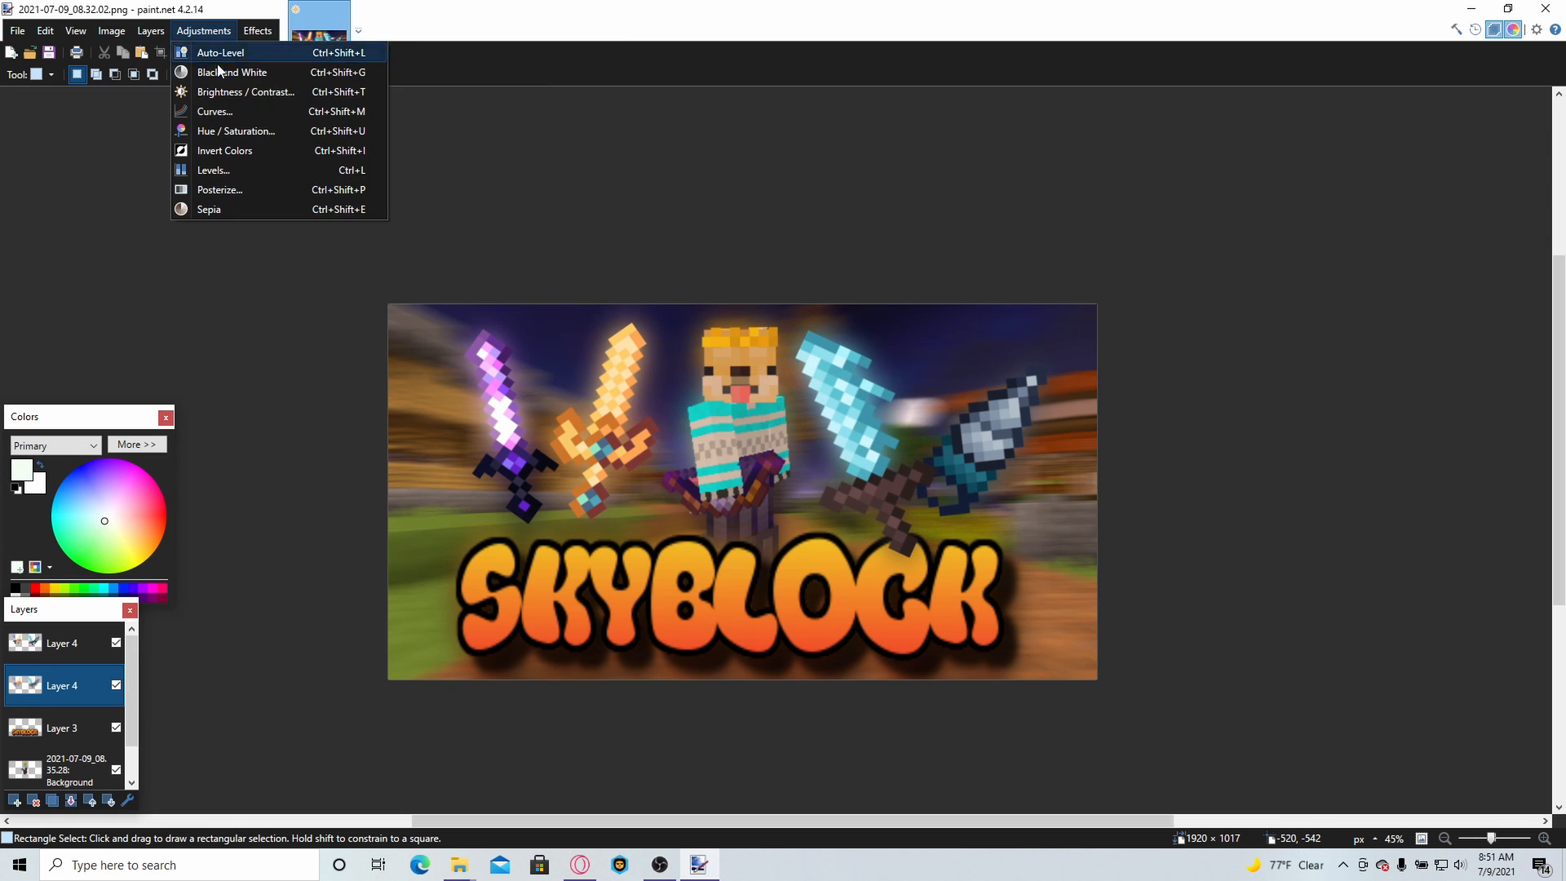
left_click(235, 131)
left_click_drag(752, 428, 761, 462)
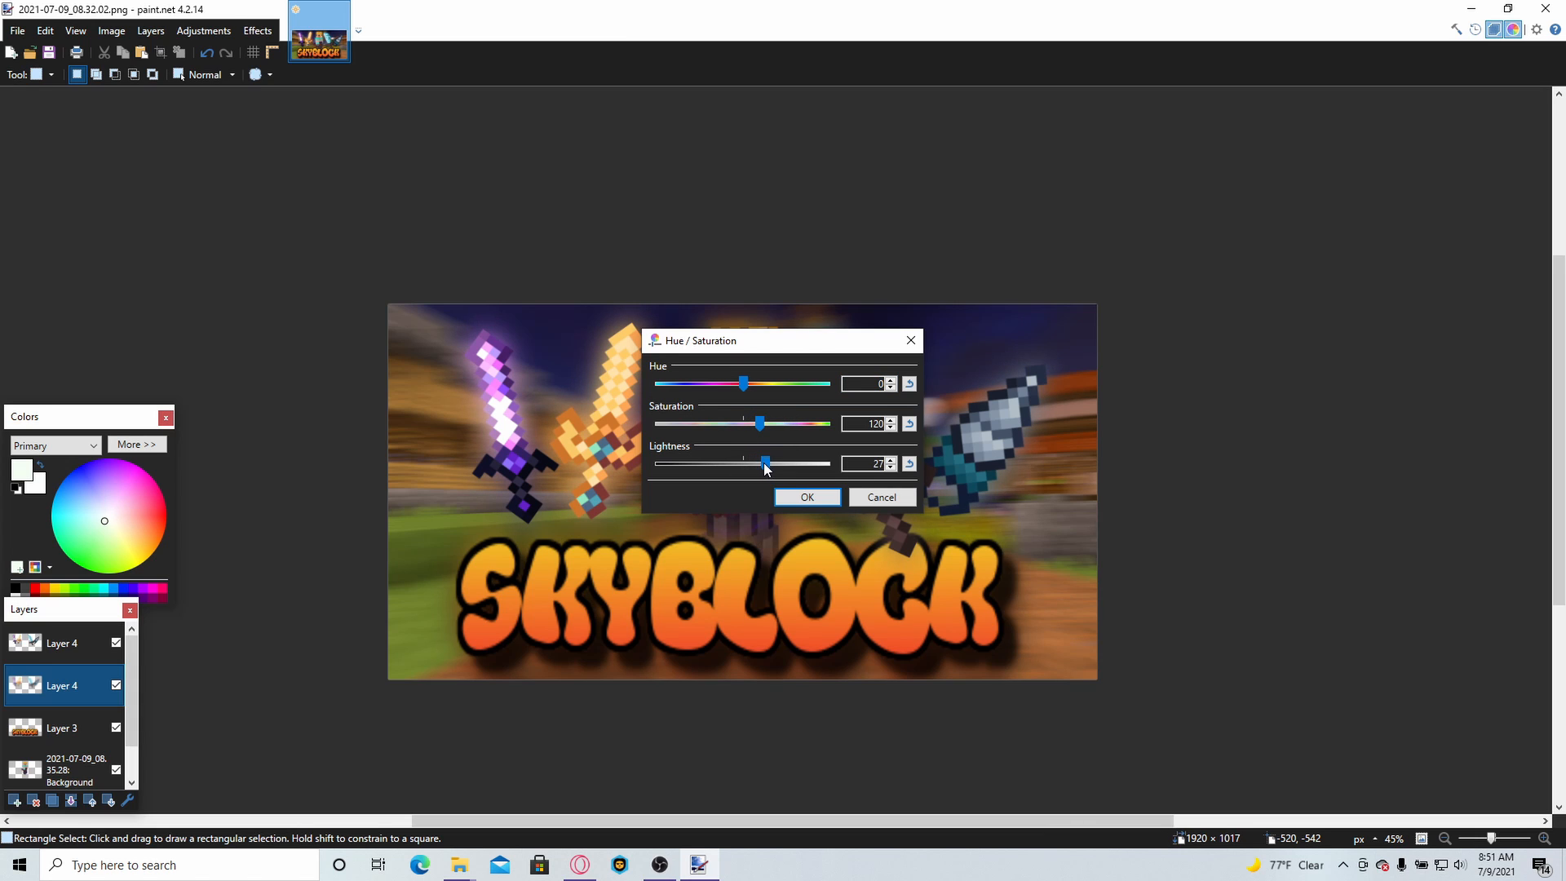
left_click(806, 497)
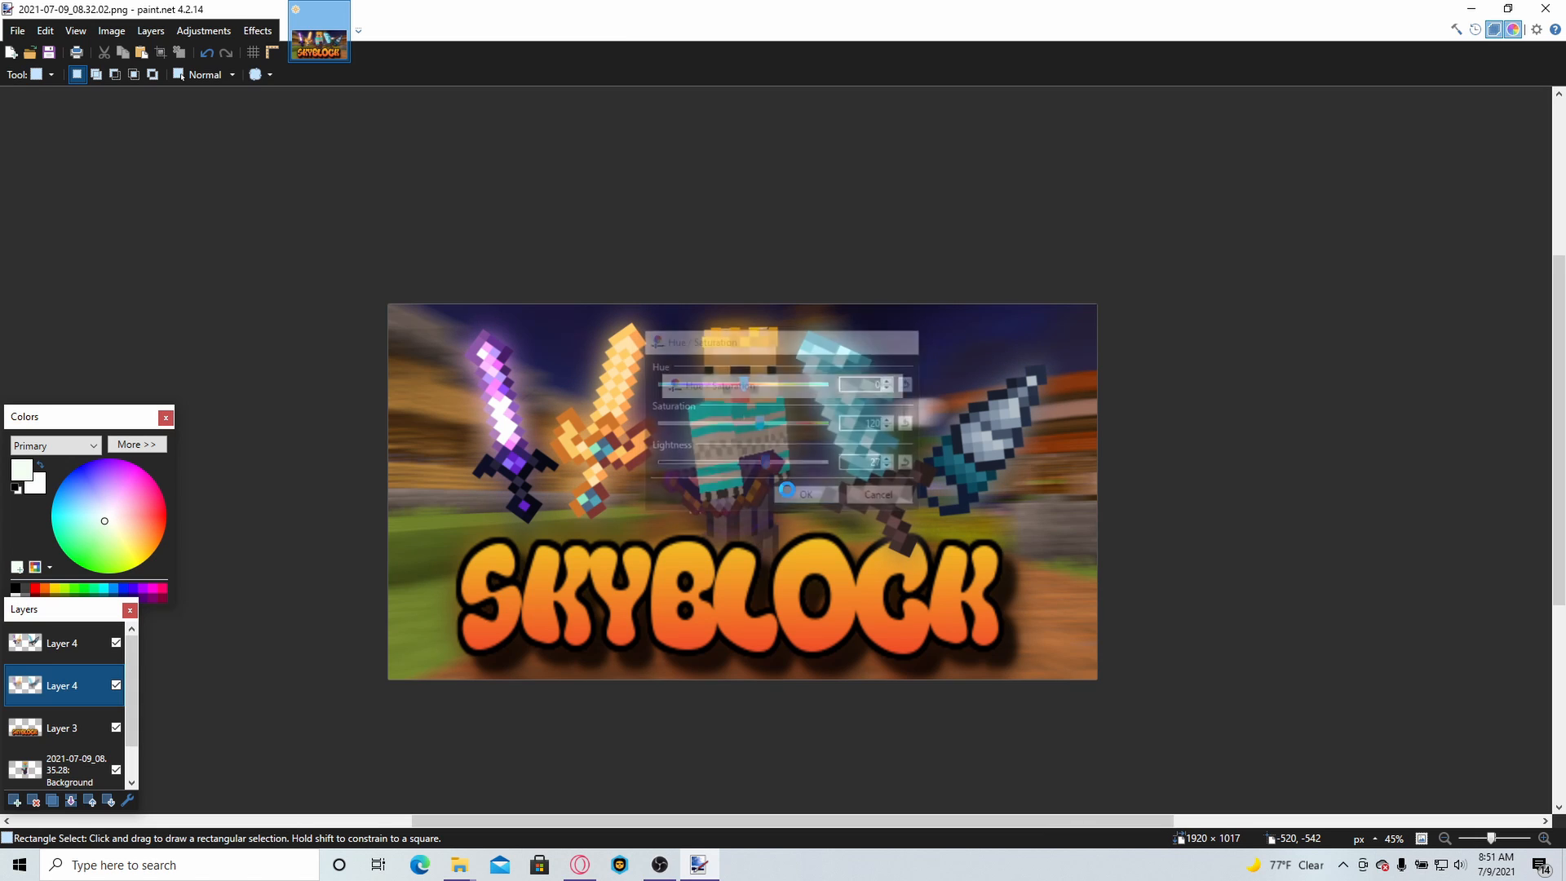
- Adjust the sharp upper Layer 4 with Hue / Saturation, setting saturation to 117 and lightness to 1
left_click(61, 643)
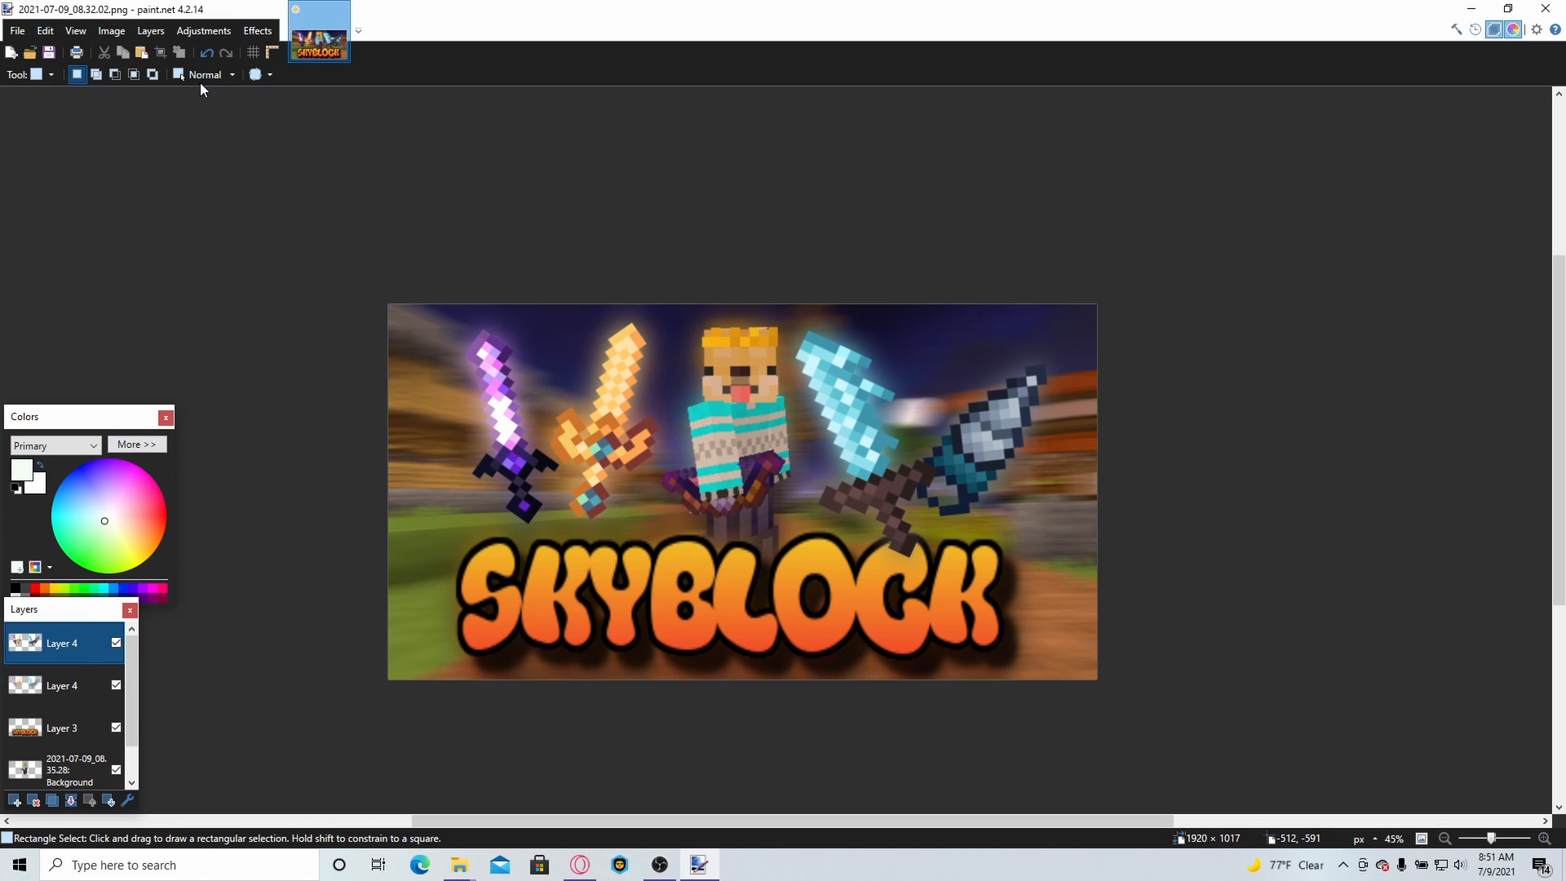
left_click(211, 31)
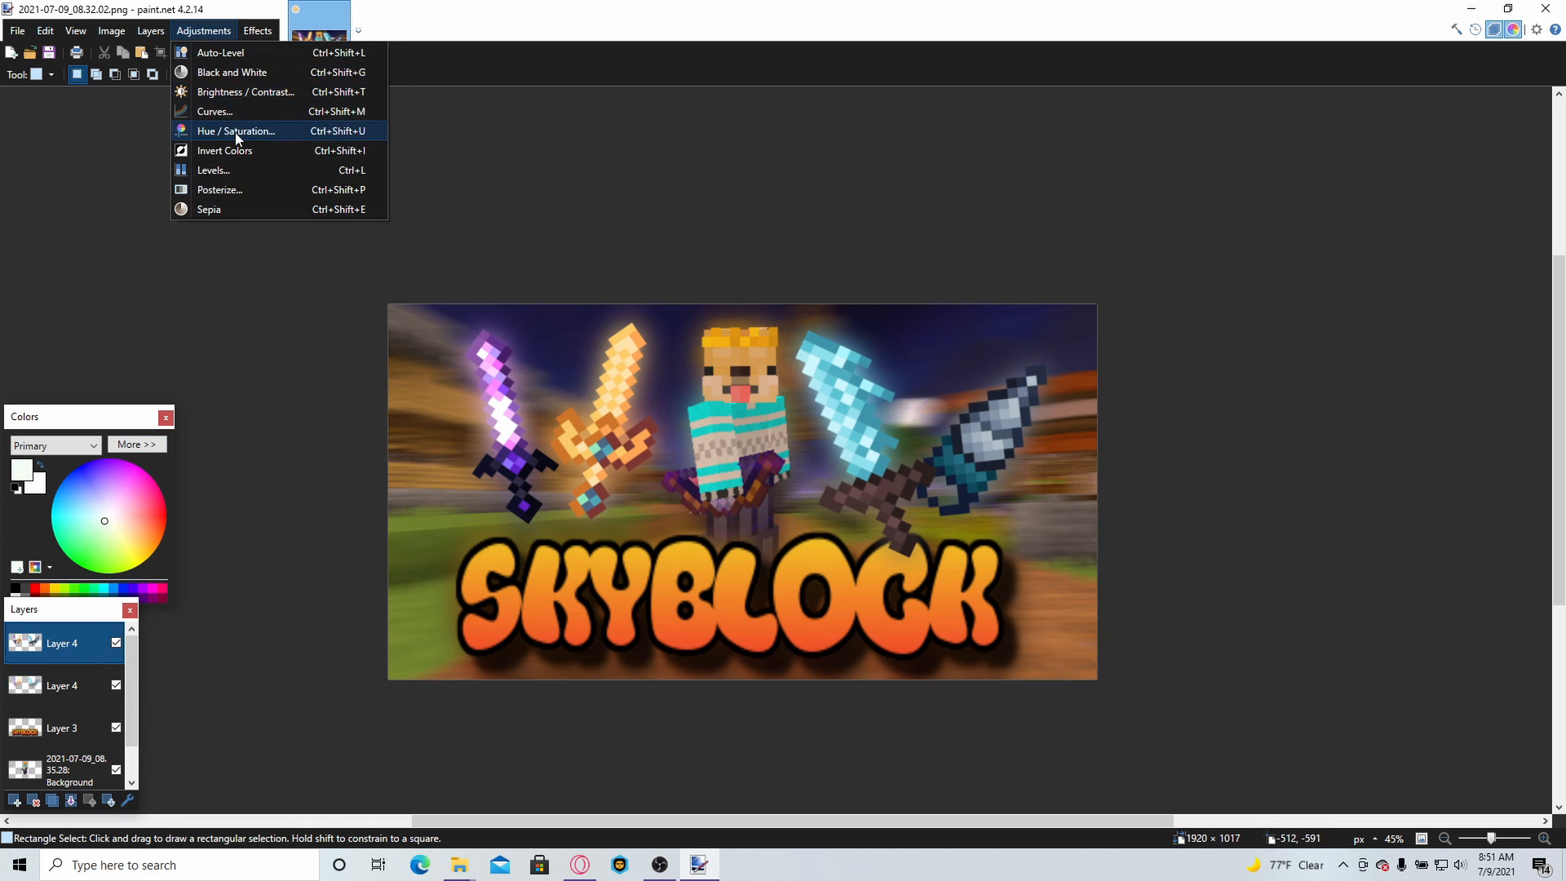
left_click(235, 131)
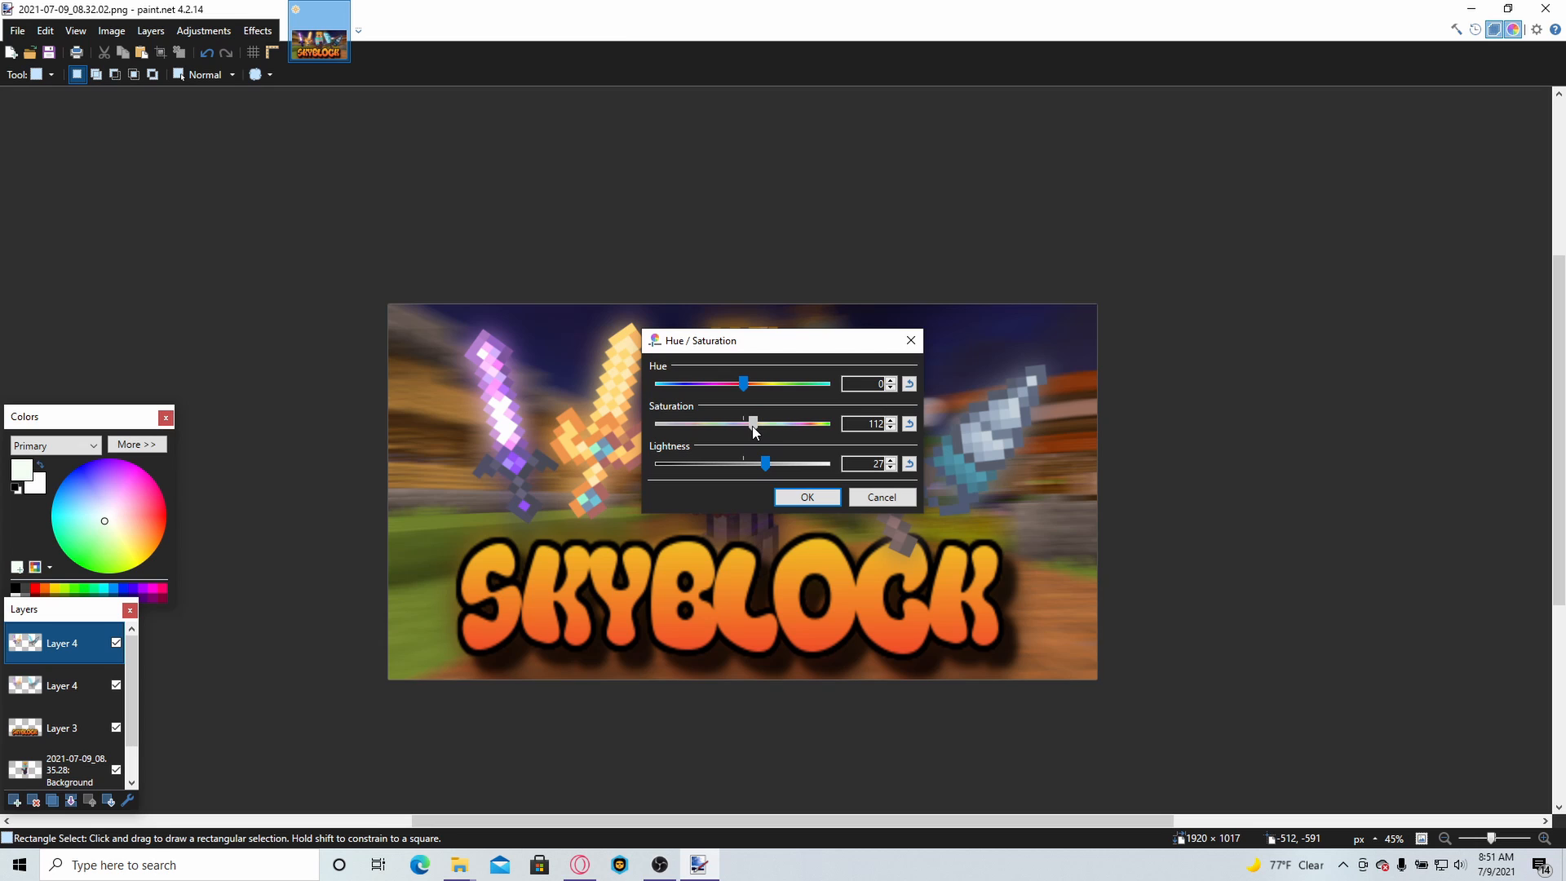
mouse_move(757, 462)
left_mouse_down()
mouse_move(743, 462)
mouse_move(756, 433)
left_mouse_up()
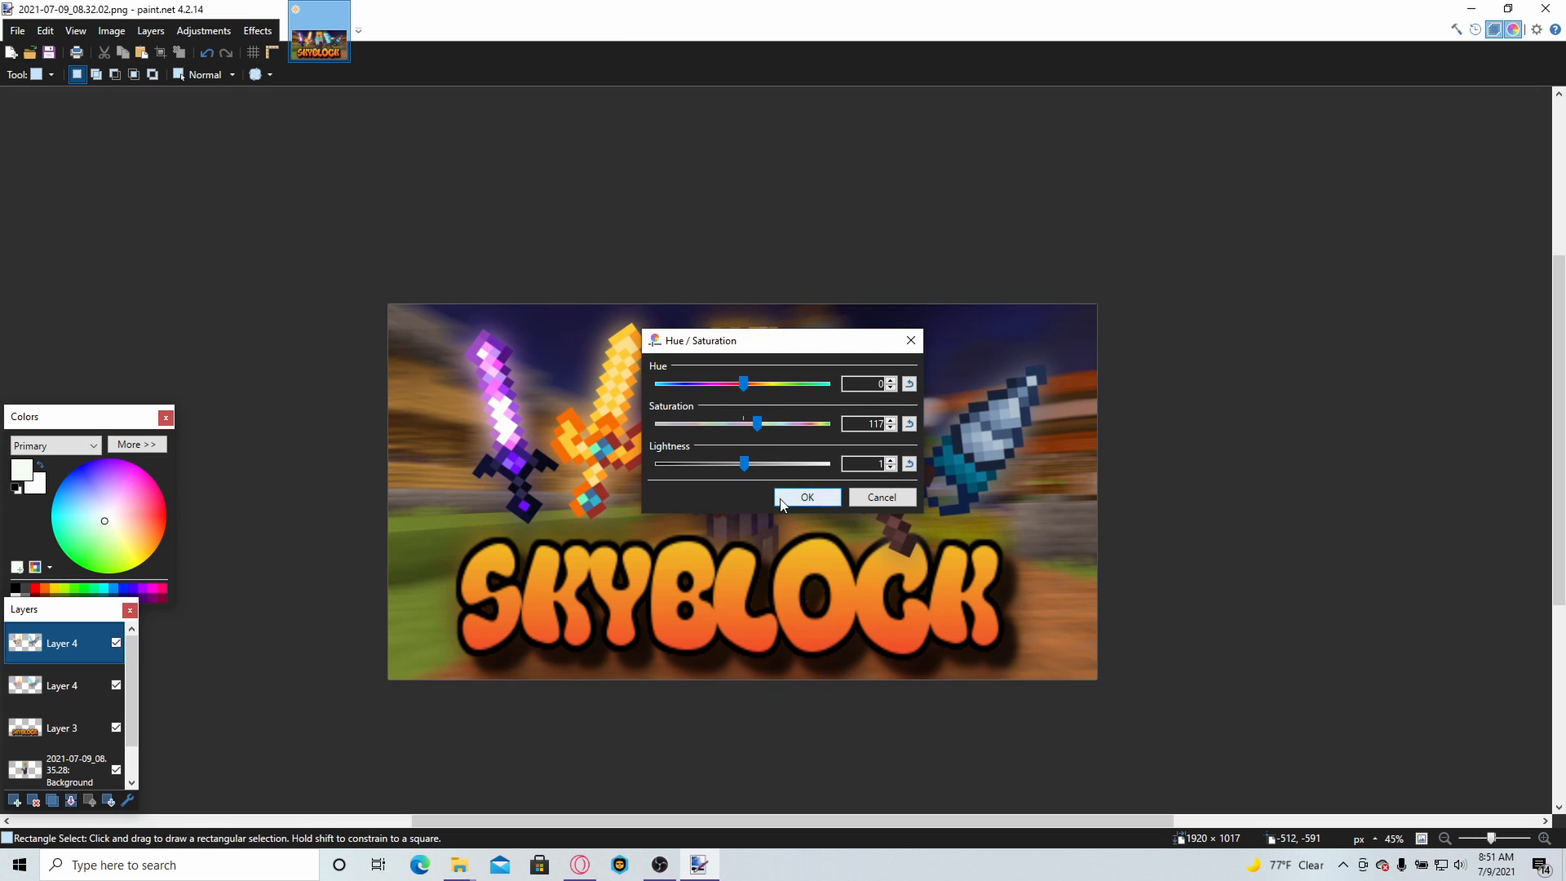
left_click(806, 497)
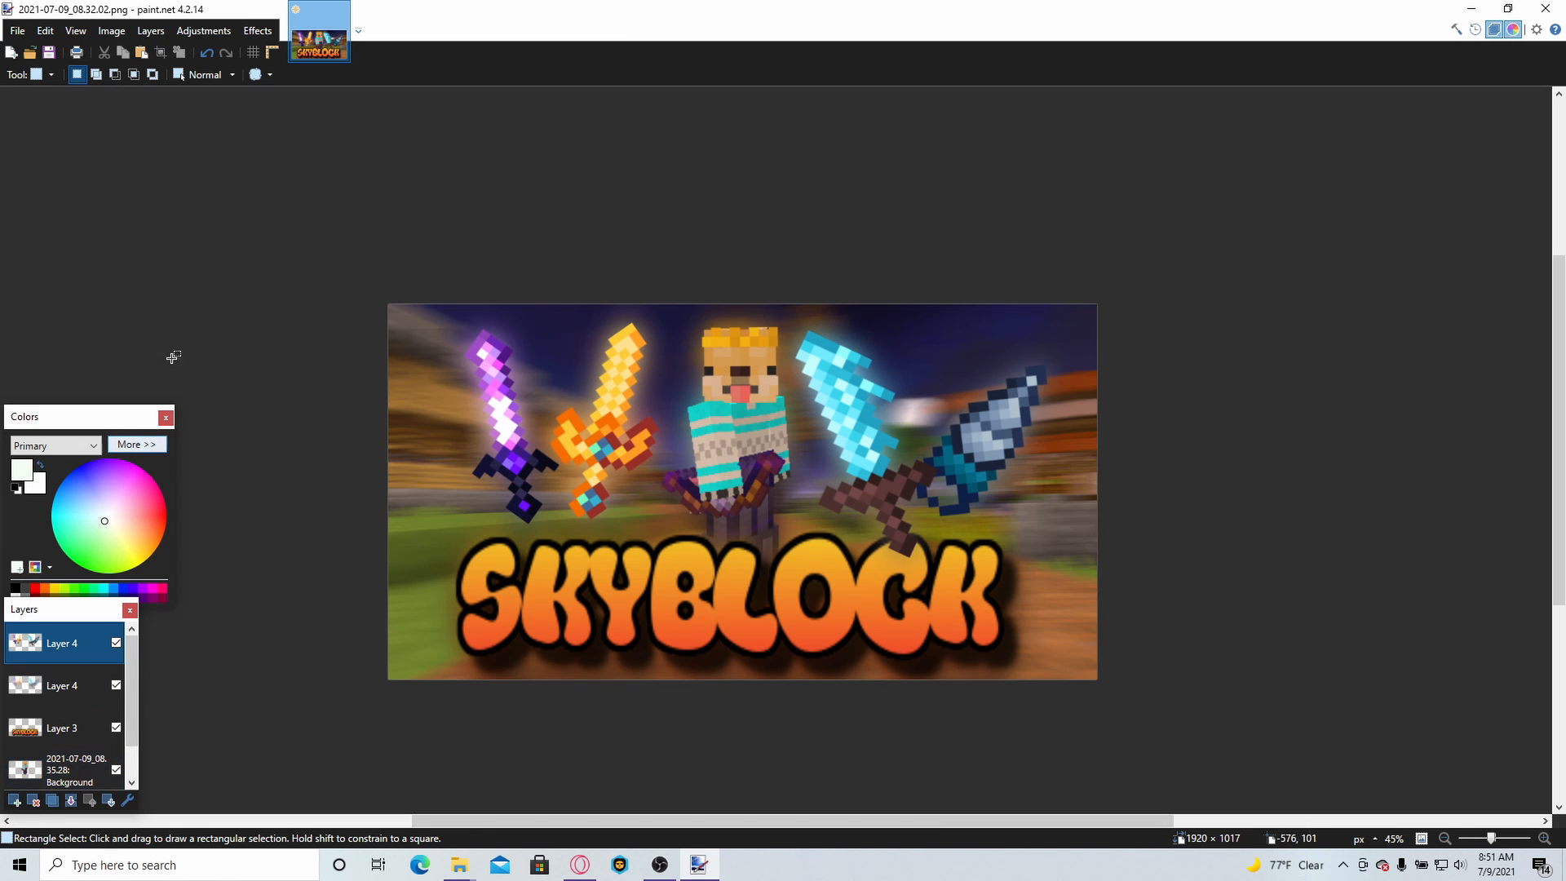
- Increase the saturation of the character layer and of the SKYBLOCK title on Layer 3 using Hue / Saturation
left_click(82, 769)
left_click(258, 31)
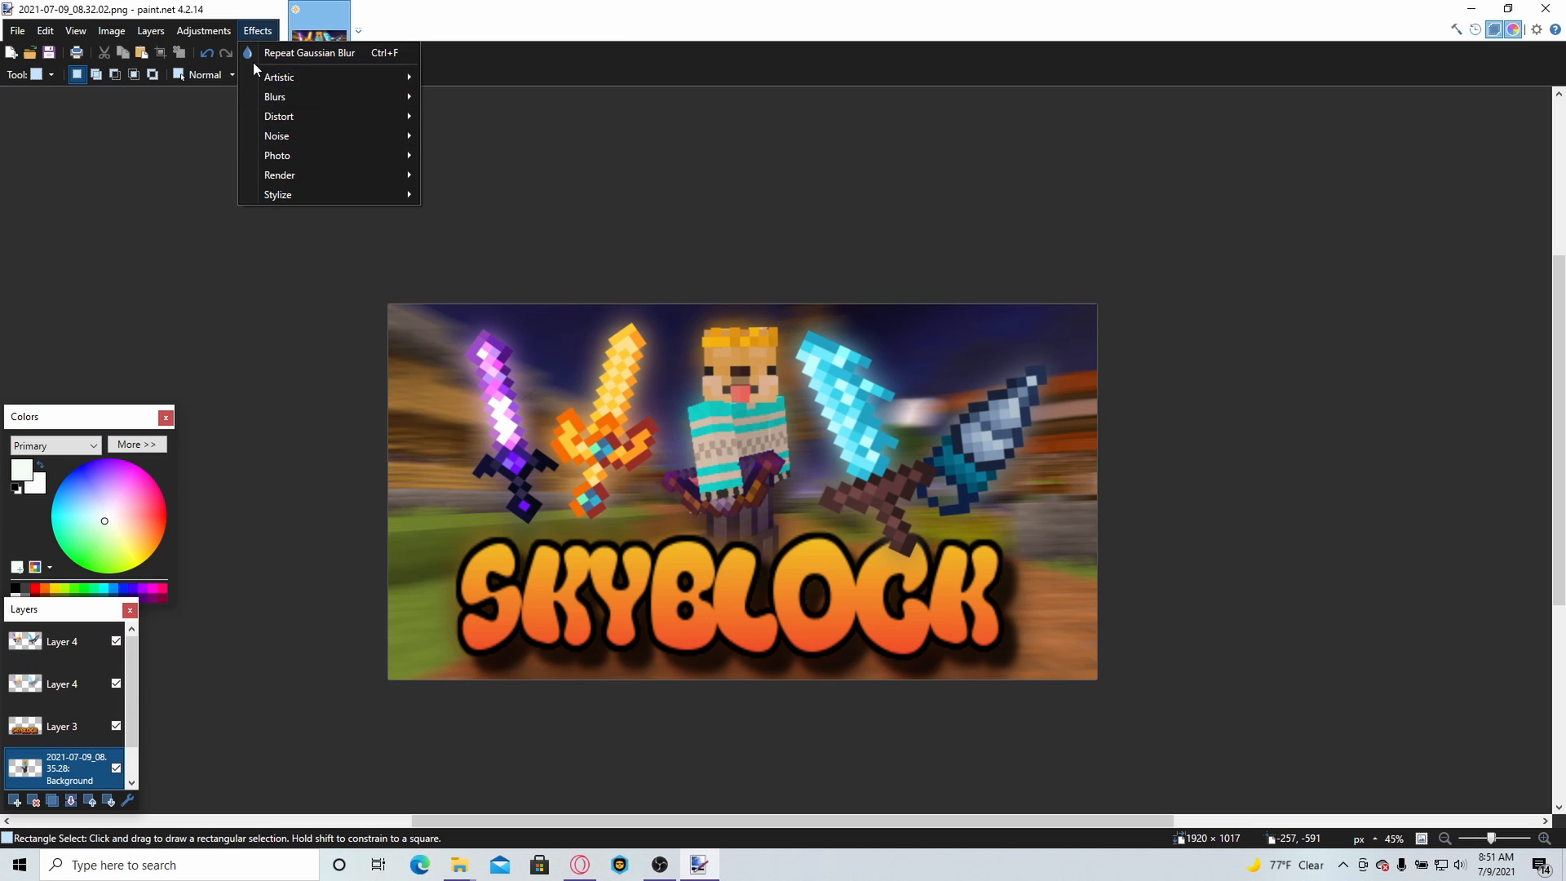
mouse_move(204, 31)
left_click(236, 131)
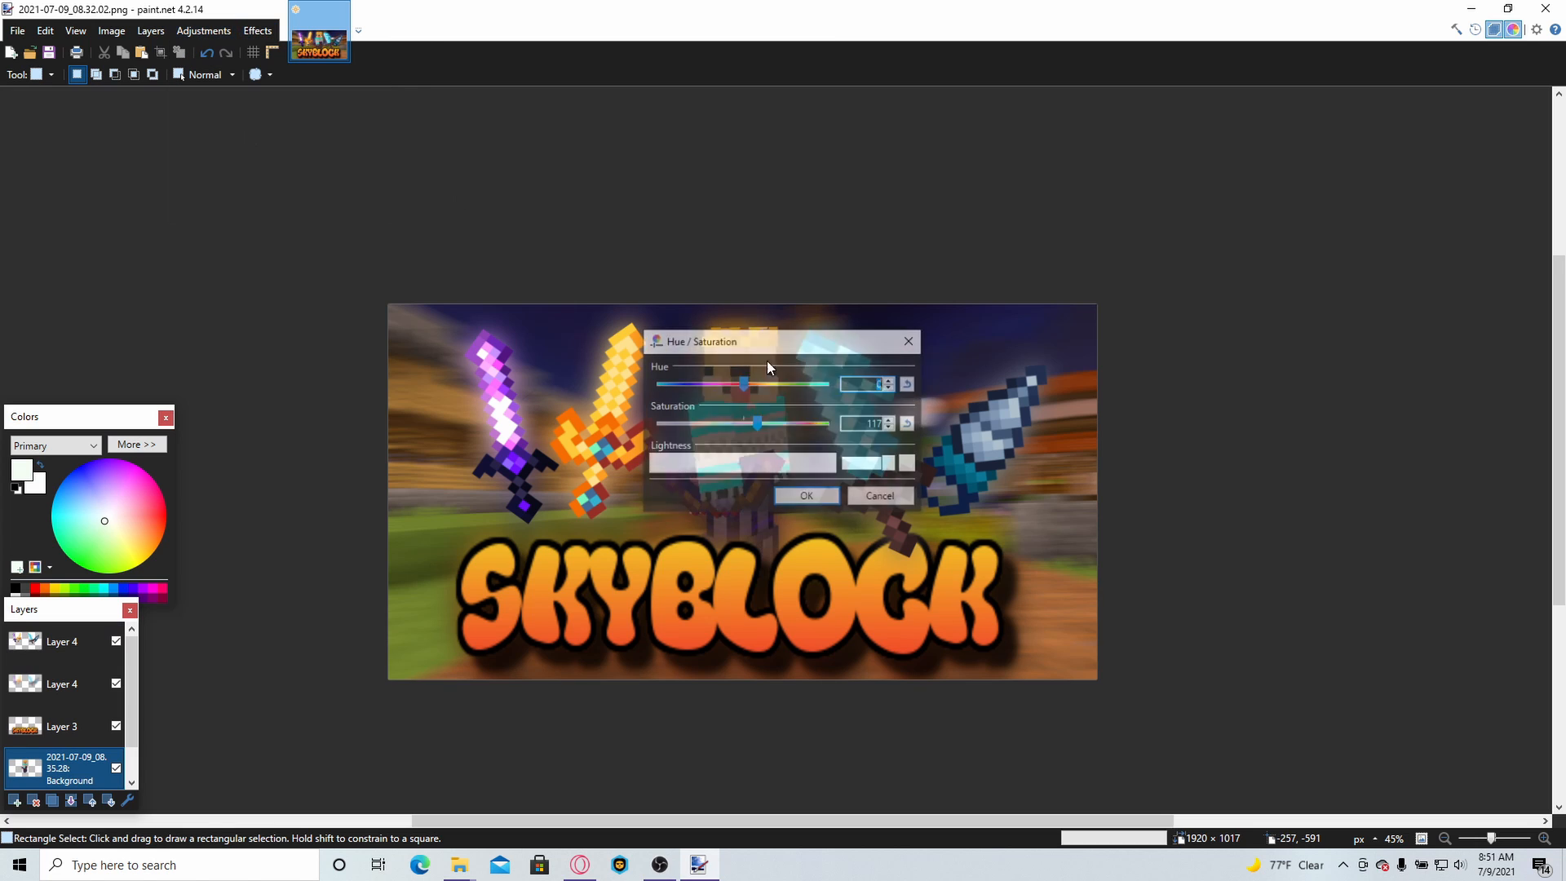
left_click_drag(760, 424, 771, 431)
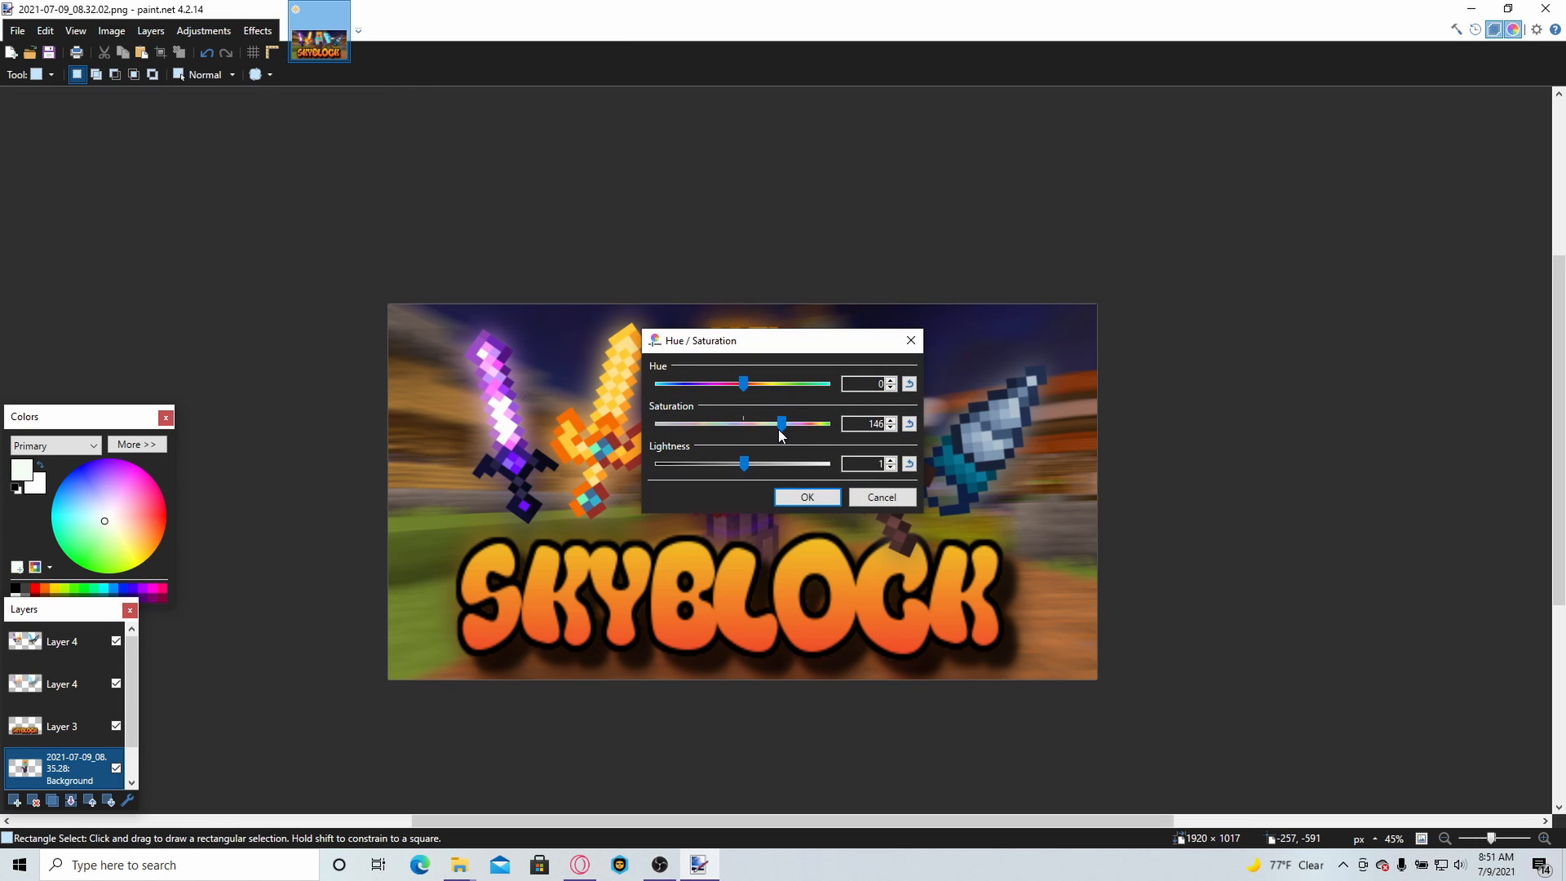
left_click_drag(770, 346, 344, 339)
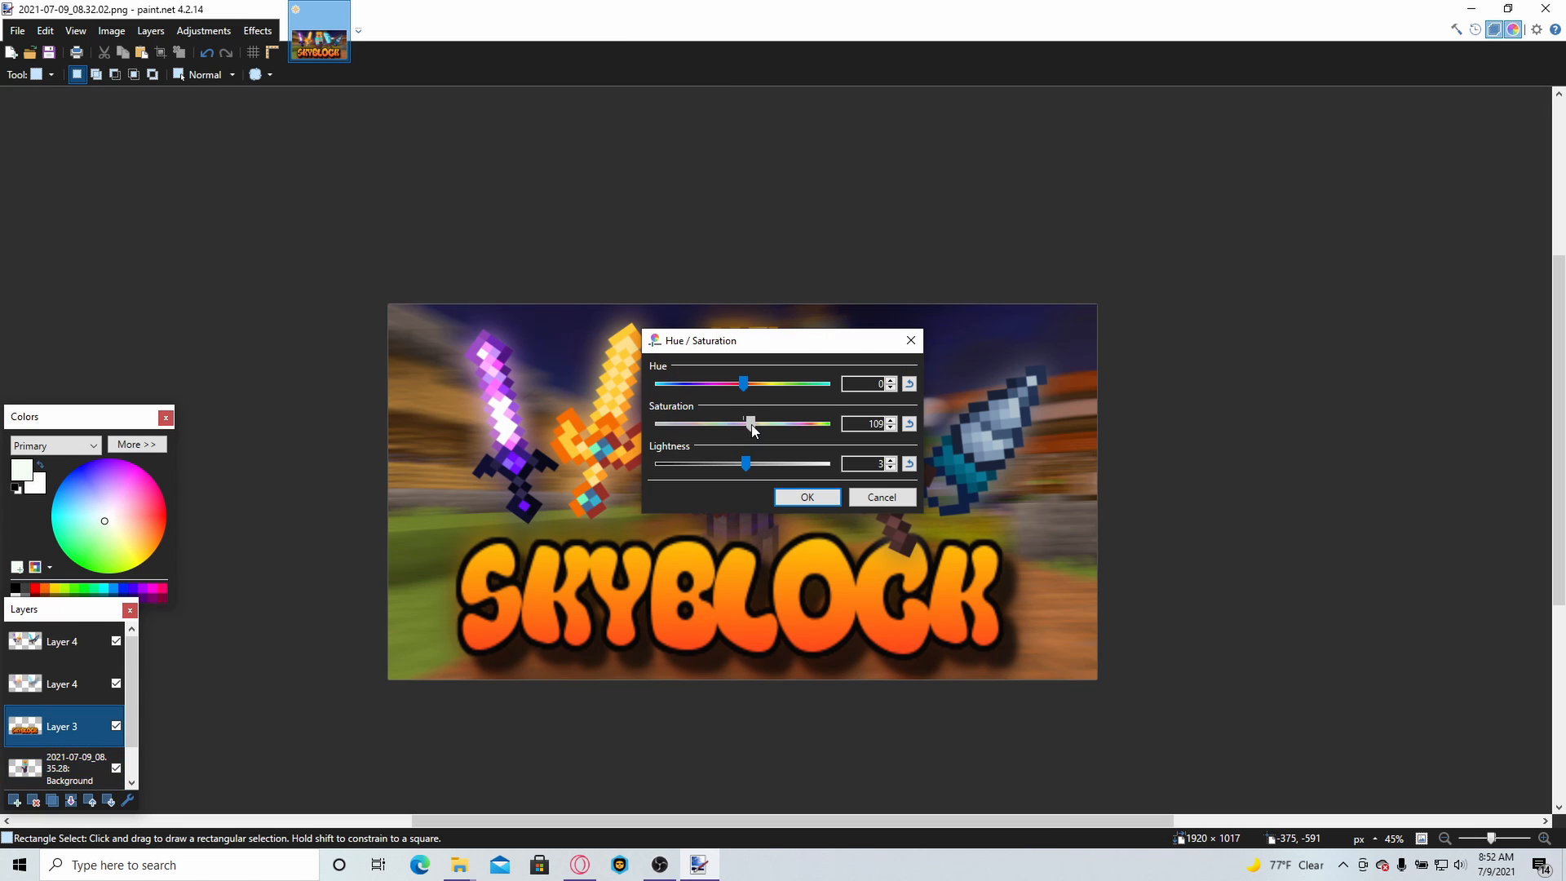
left_click(807, 497)
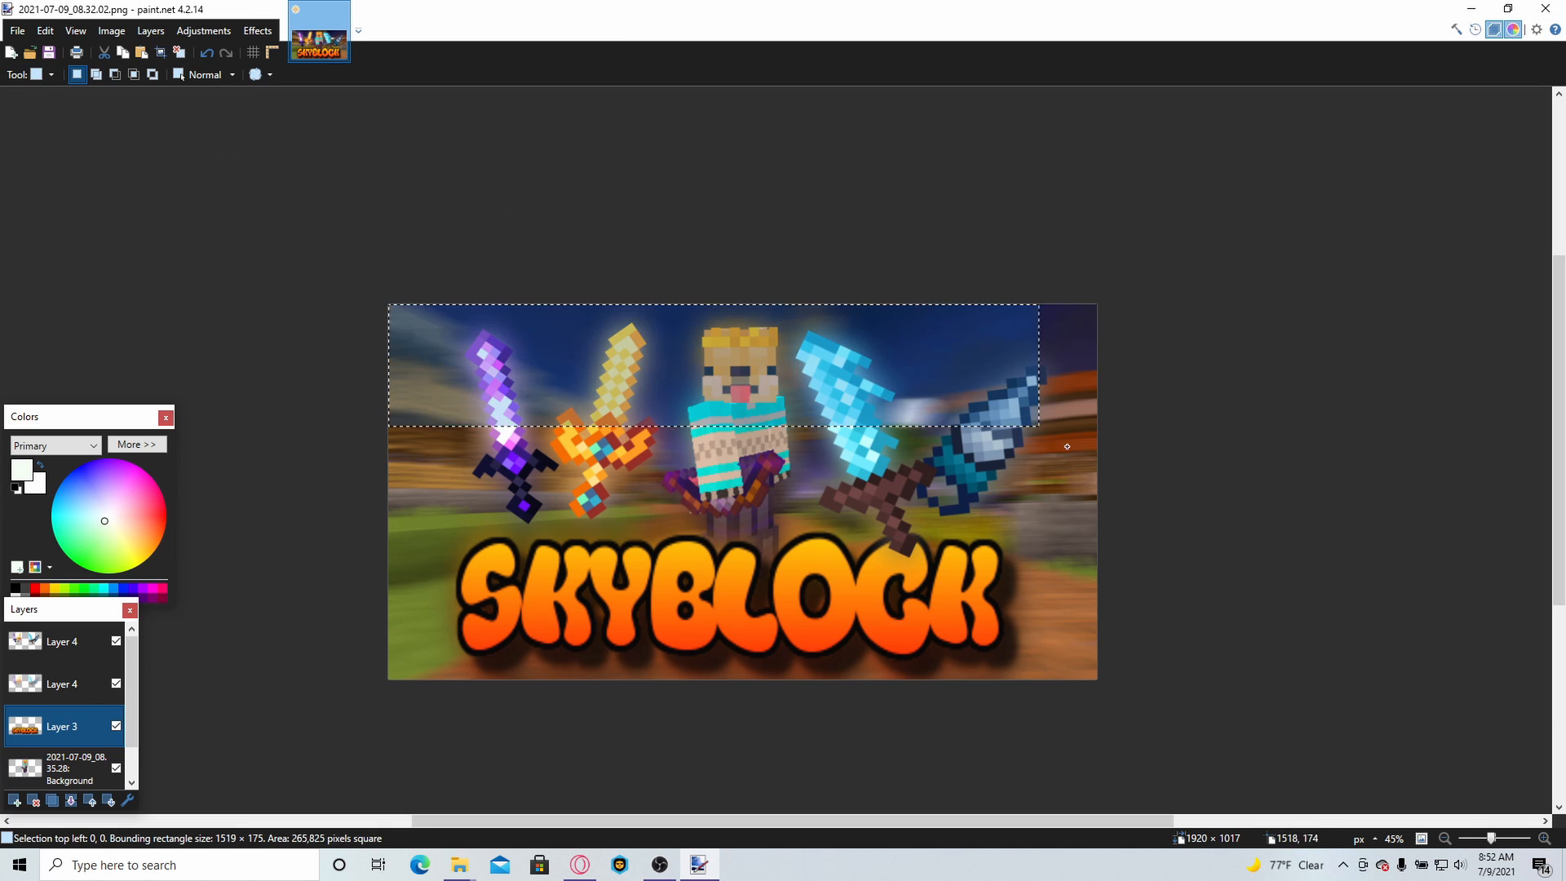
- Select the whole canvas, then undo the selection
key("ctrl+a")
key("ctrl+z")
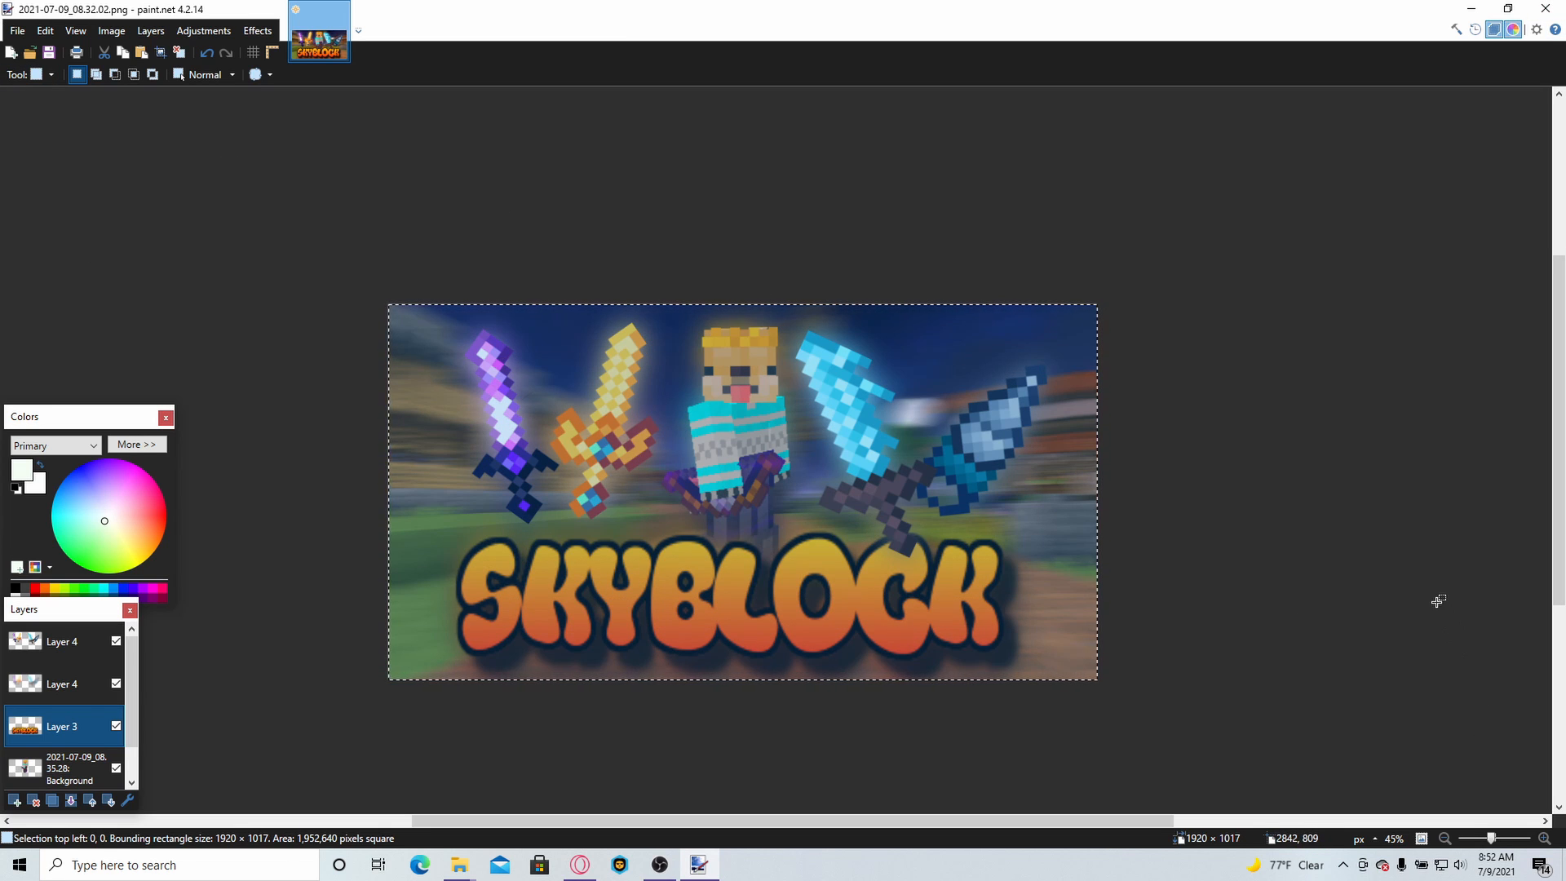
key("ctrl+z")
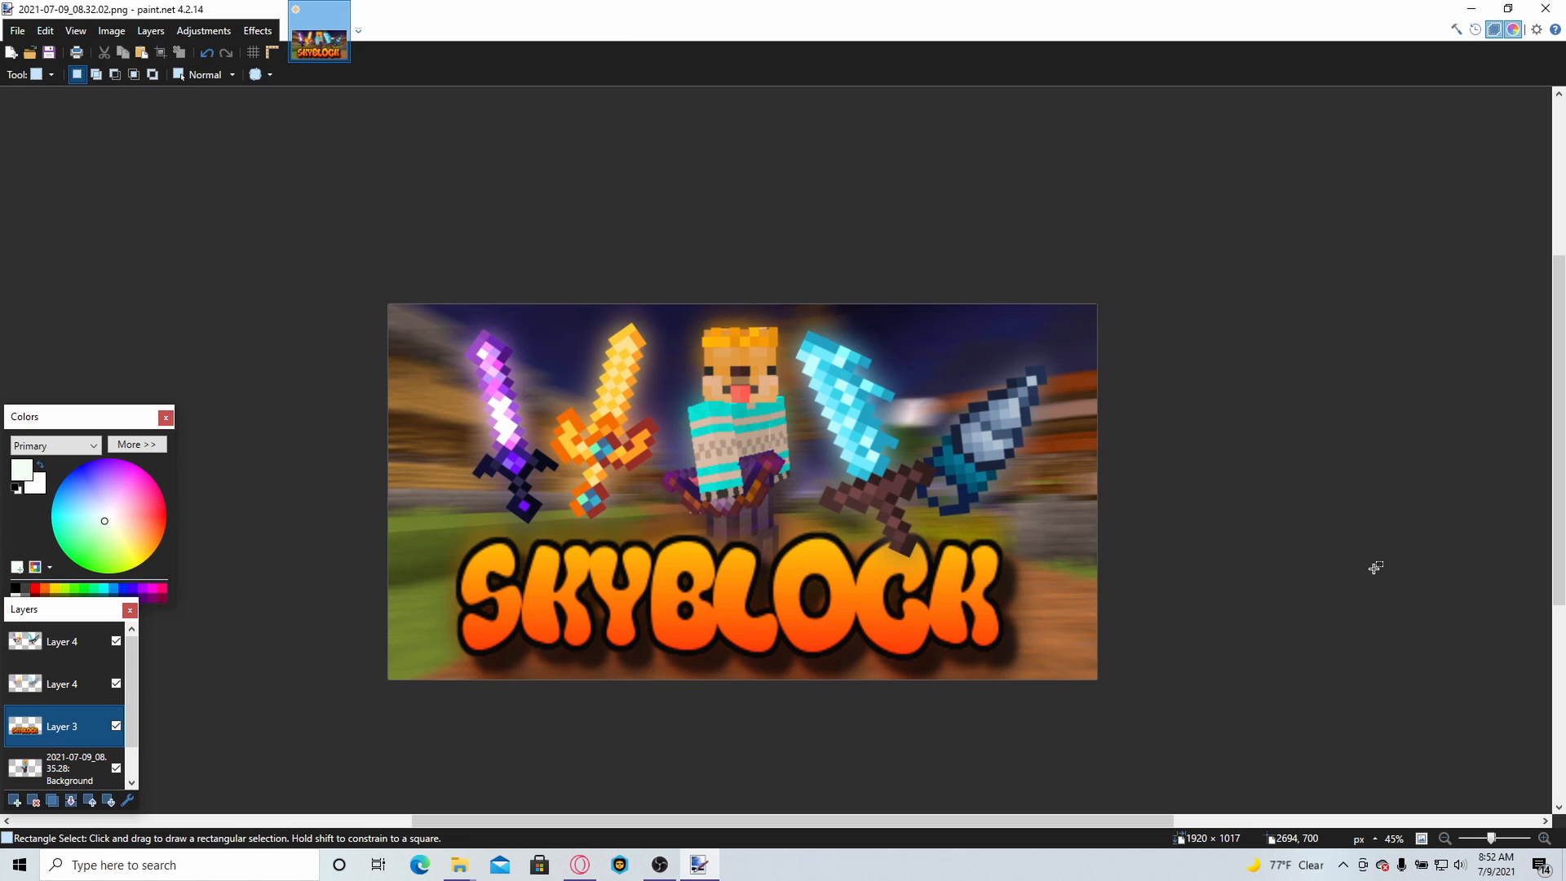
left_click(660, 864)
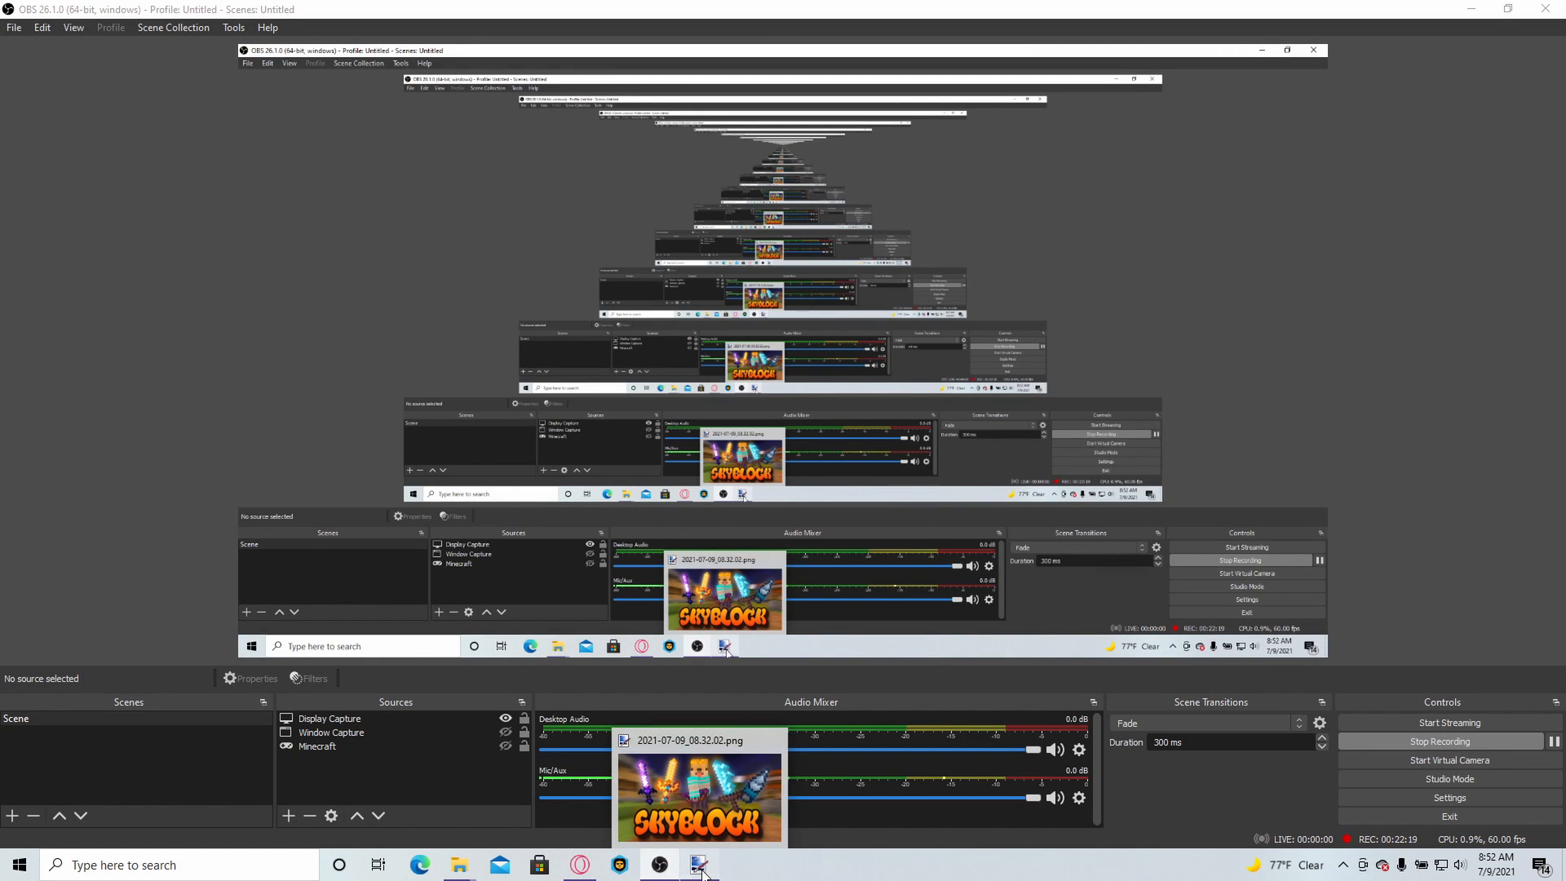
left_click(700, 866)
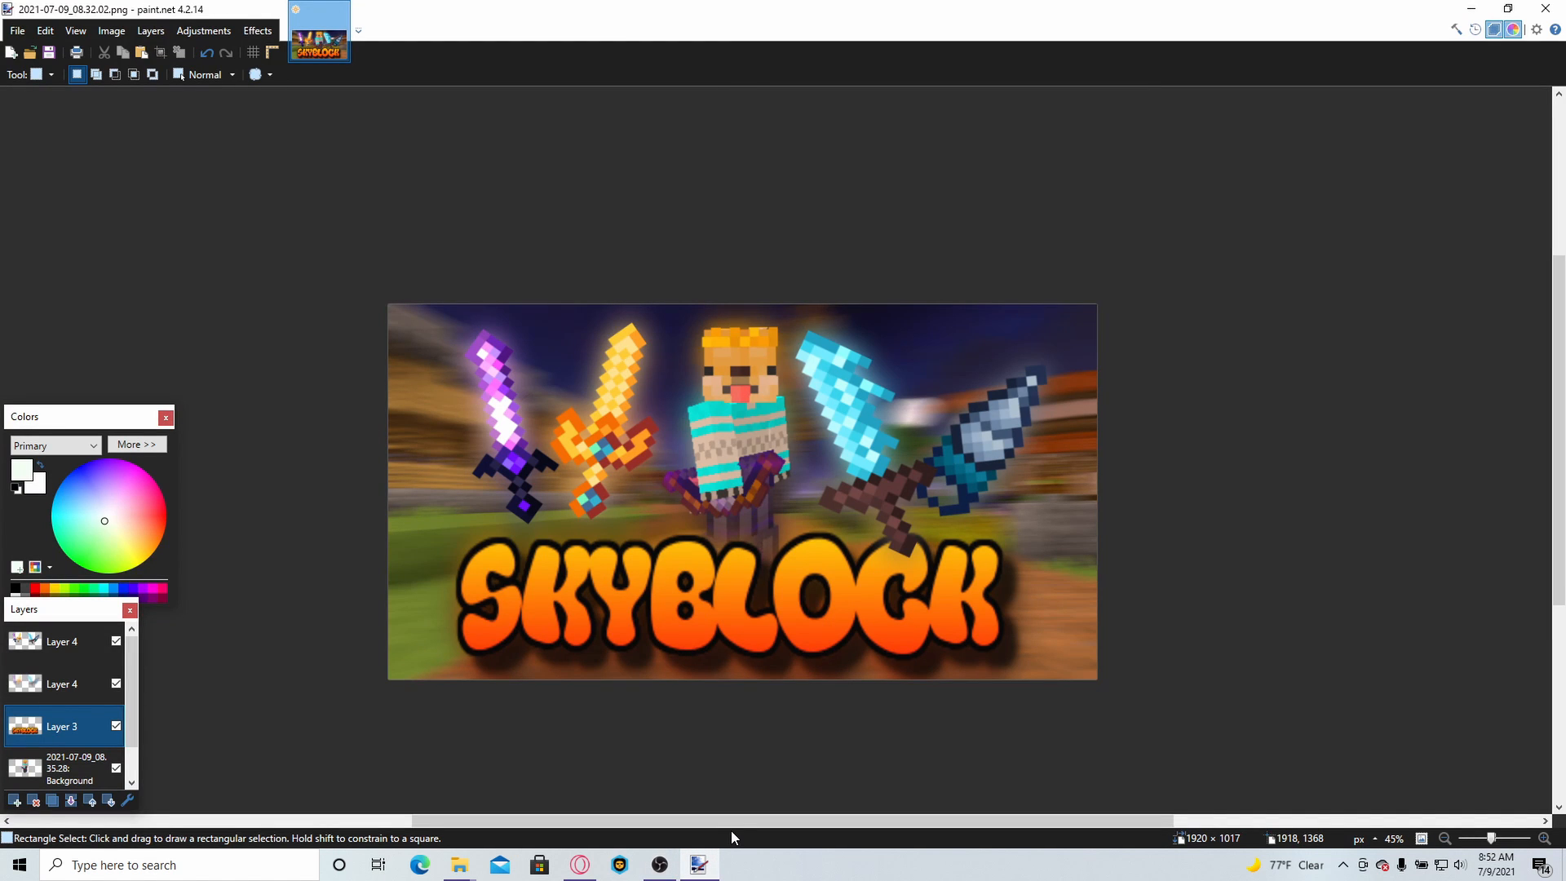